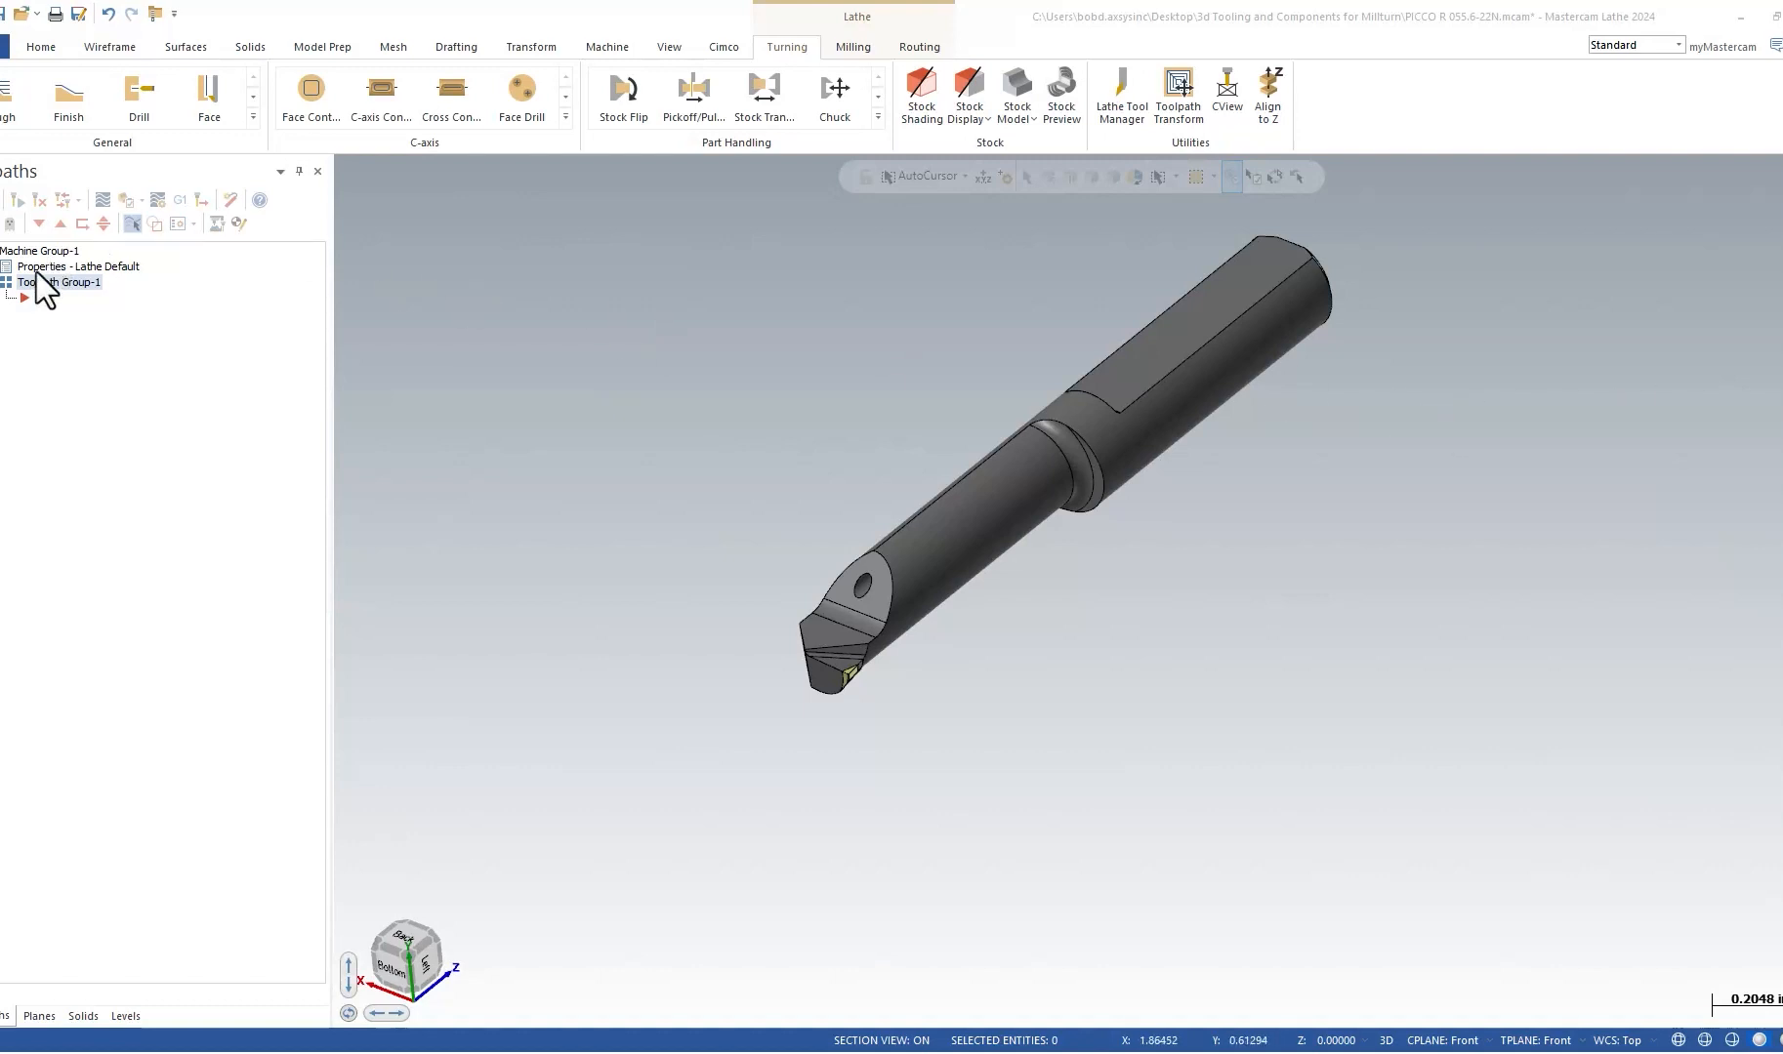
Start creating a new 3D tool in the machine group through the Lathe Tool Manager.
{"action": "left_click", "coordinate": [1119, 91]}
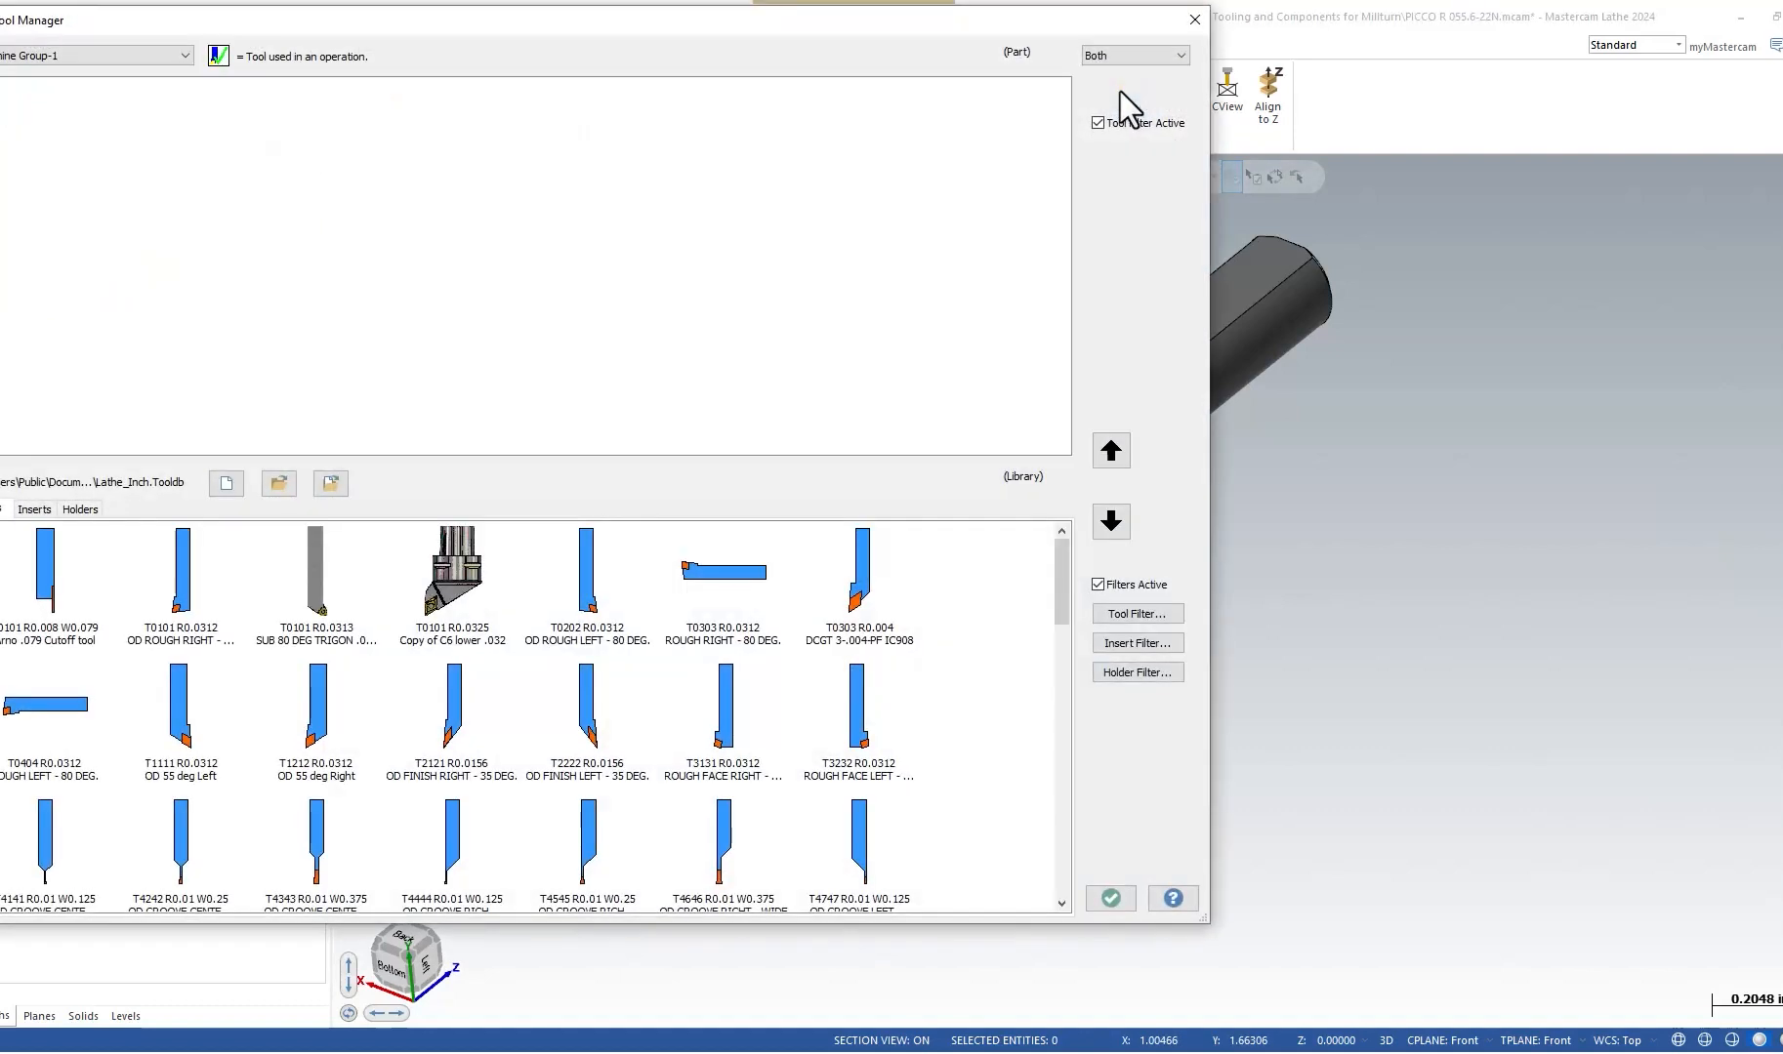
{"action": "right_click", "coordinate": [406, 143]}
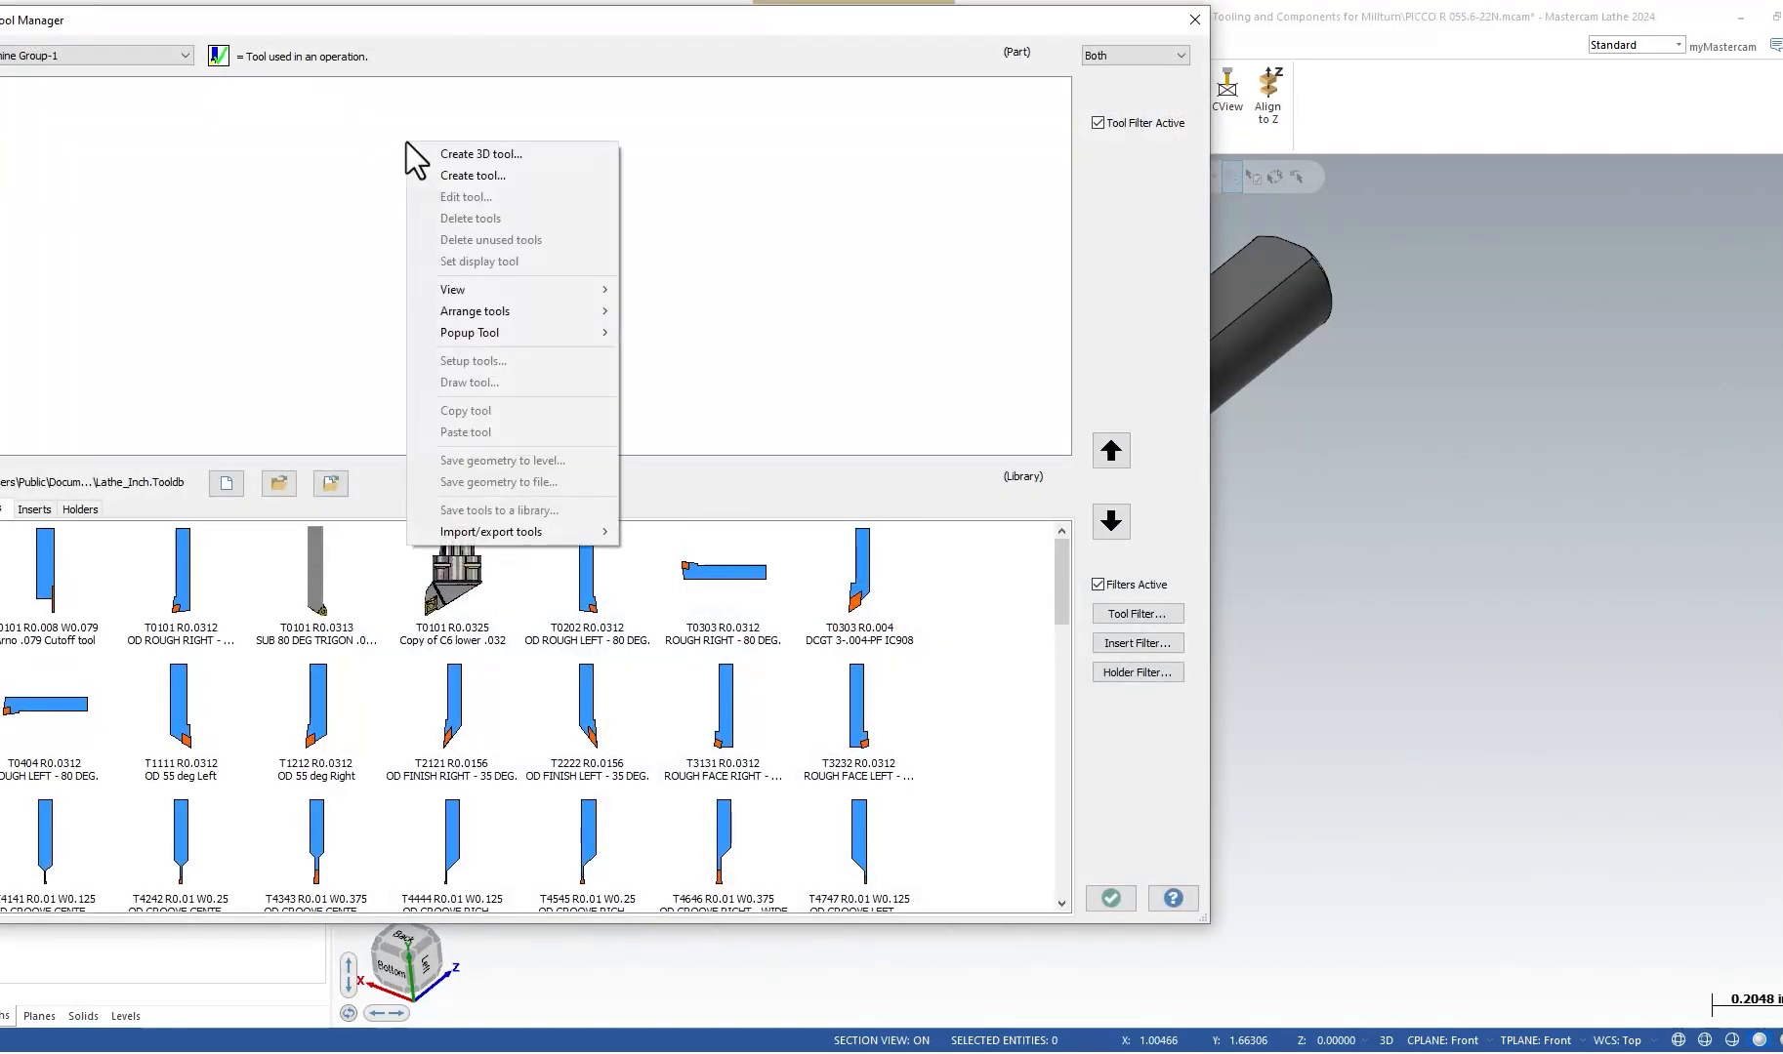
{"action": "left_click", "coordinate": [496, 156]}
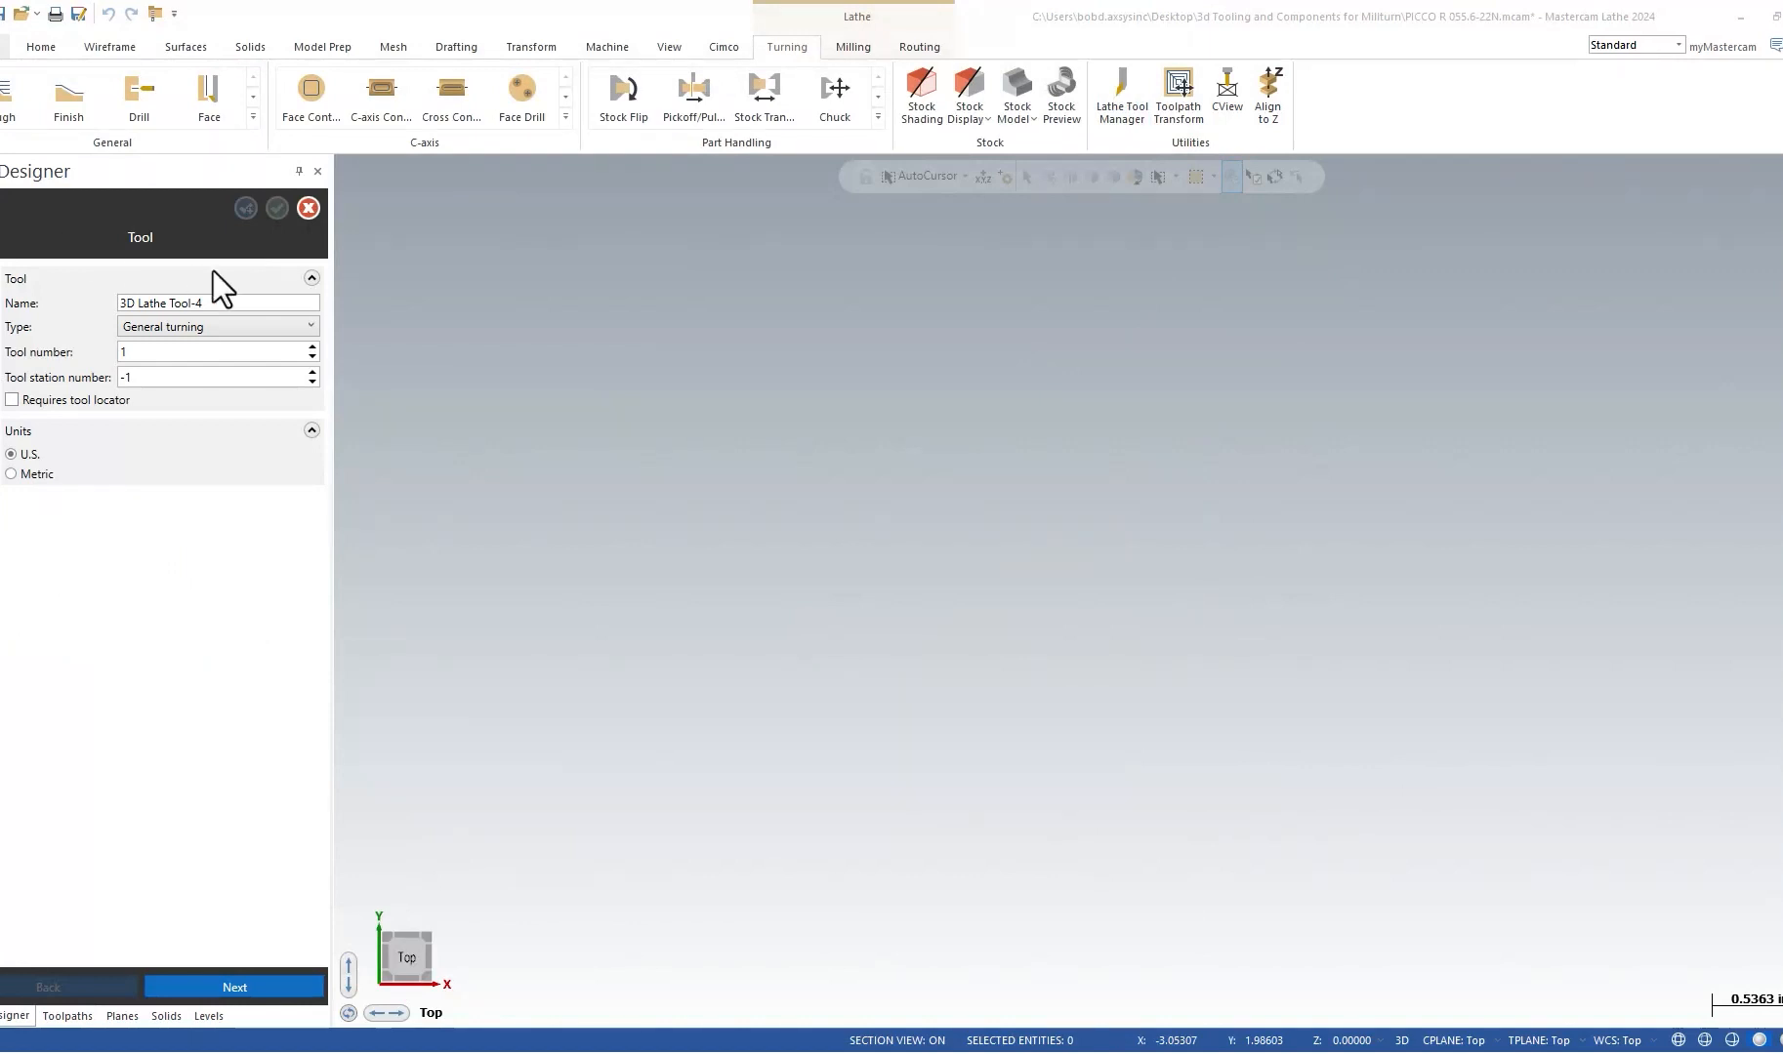
Name the tool vid1, set its type to Boring bar, and continue to the tool assembly.
{"action": "left_click_drag", "start_coordinate": [230, 303], "coordinate": [71, 319]}
{"action": "type", "text": "vid1"}
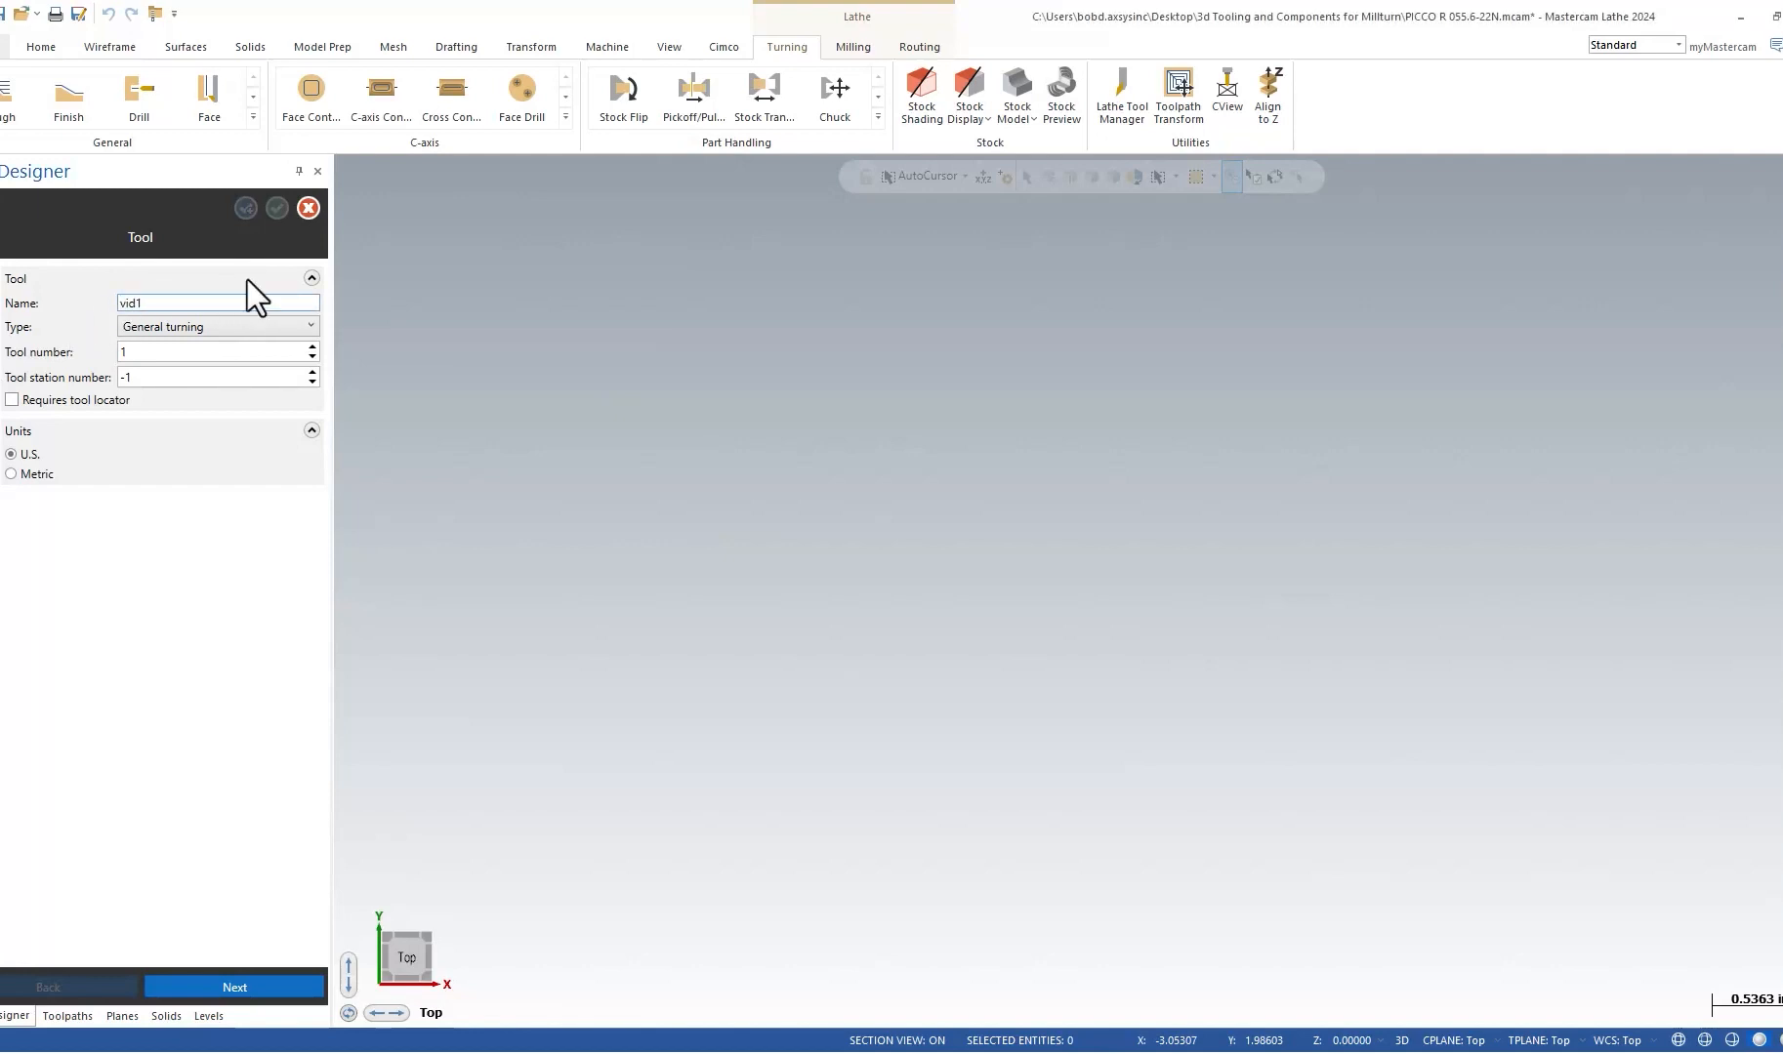
{"action": "left_click", "coordinate": [235, 327]}
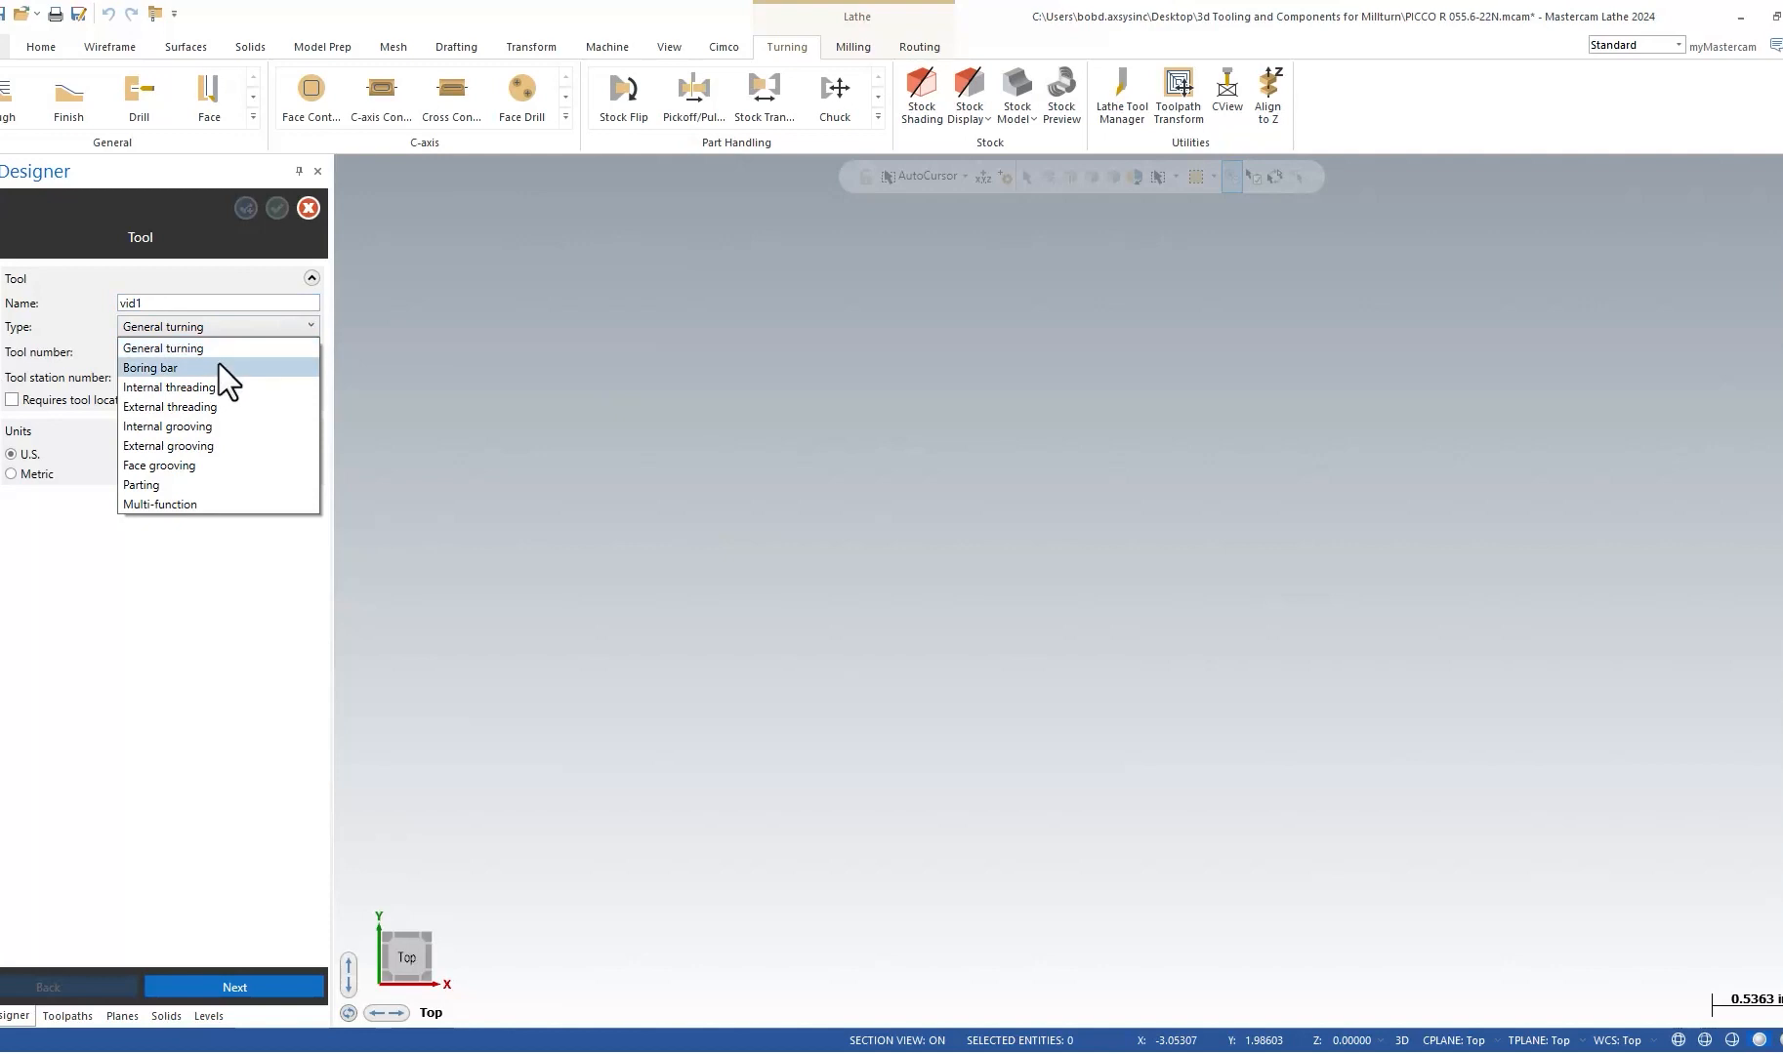
{"action": "left_click", "coordinate": [218, 366]}
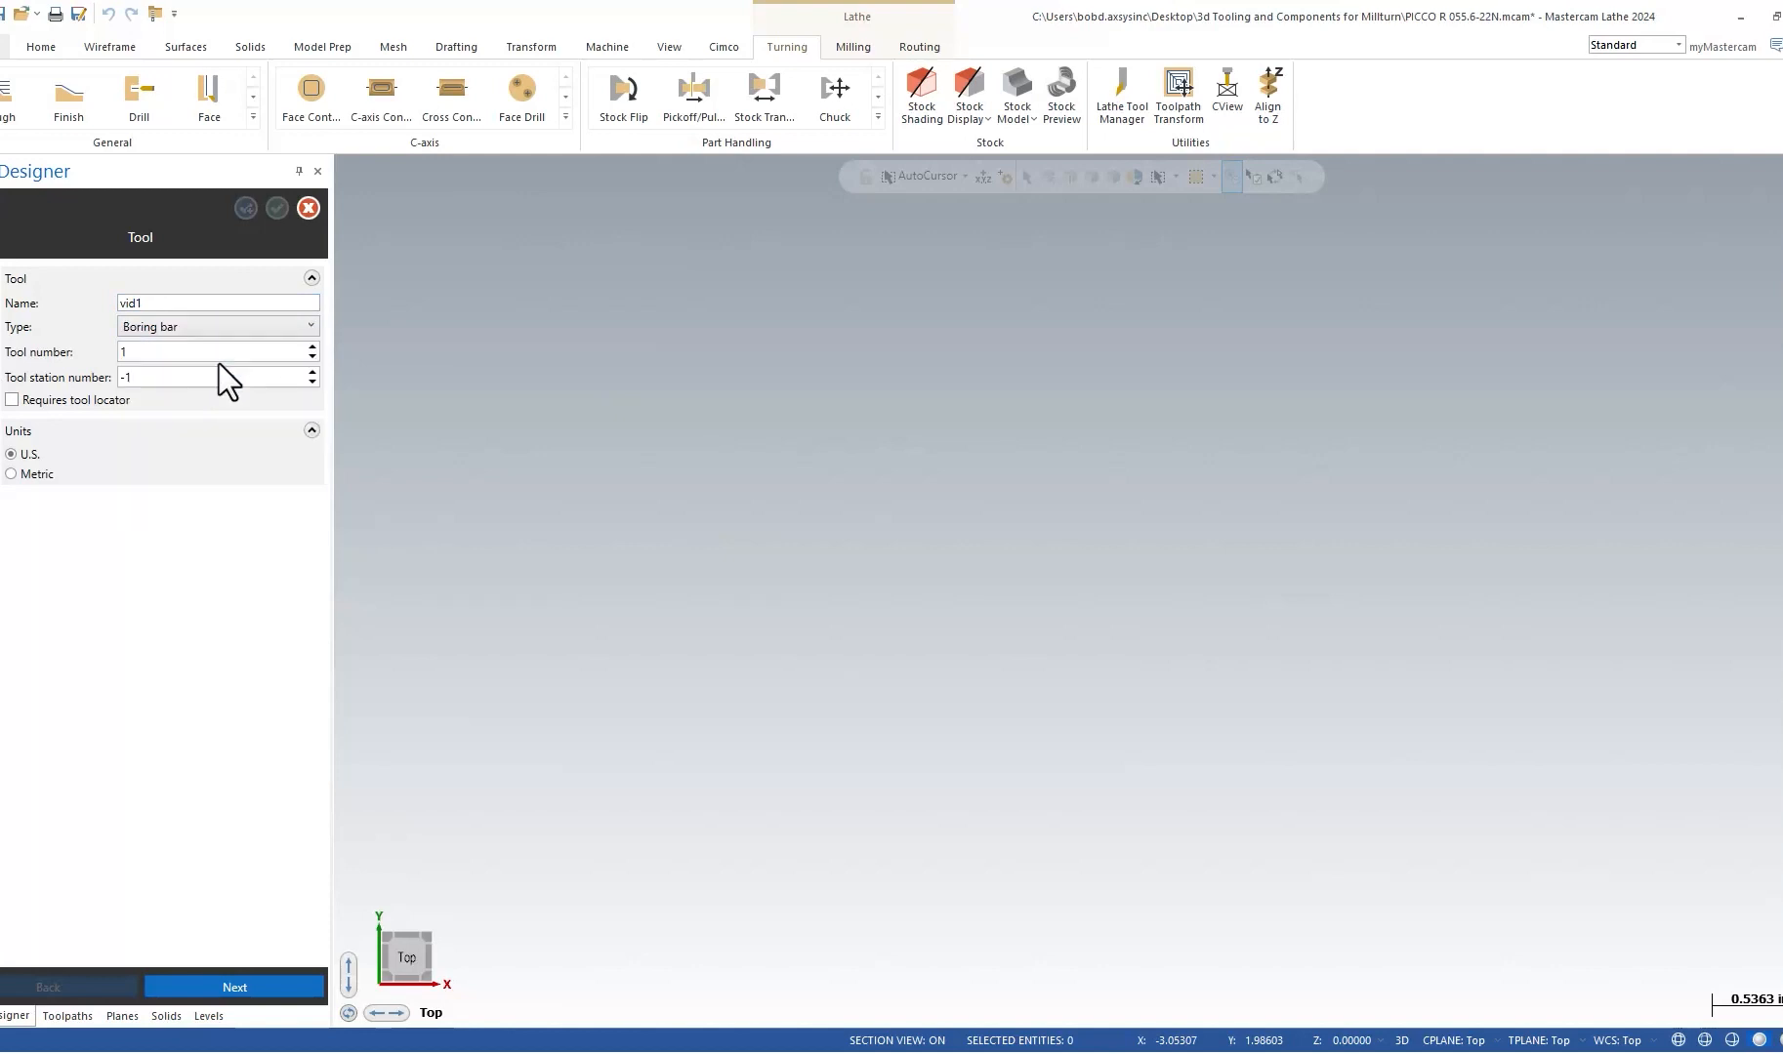
{"action": "left_click", "coordinate": [12, 400]}
{"action": "key", "text": "Return"}
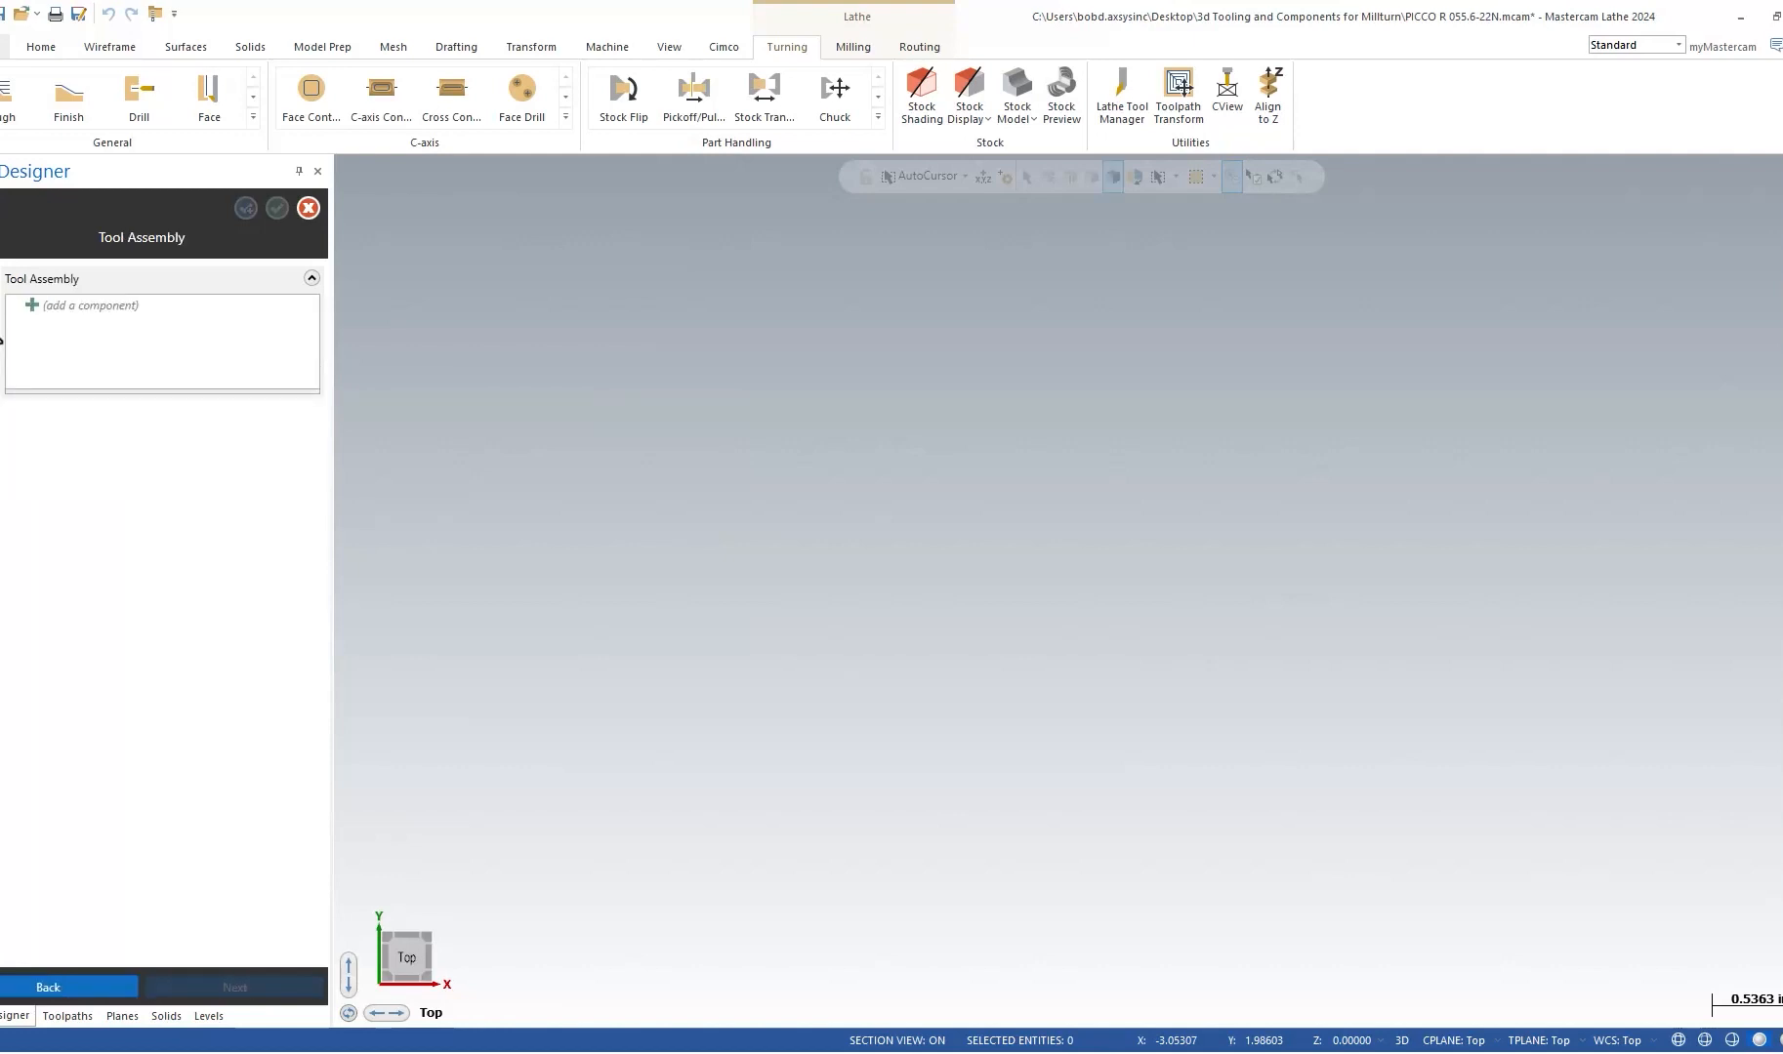
Define a holder component in the tool assembly using the NOCUT bar solid as its model.
{"action": "right_click", "coordinate": [83, 311]}
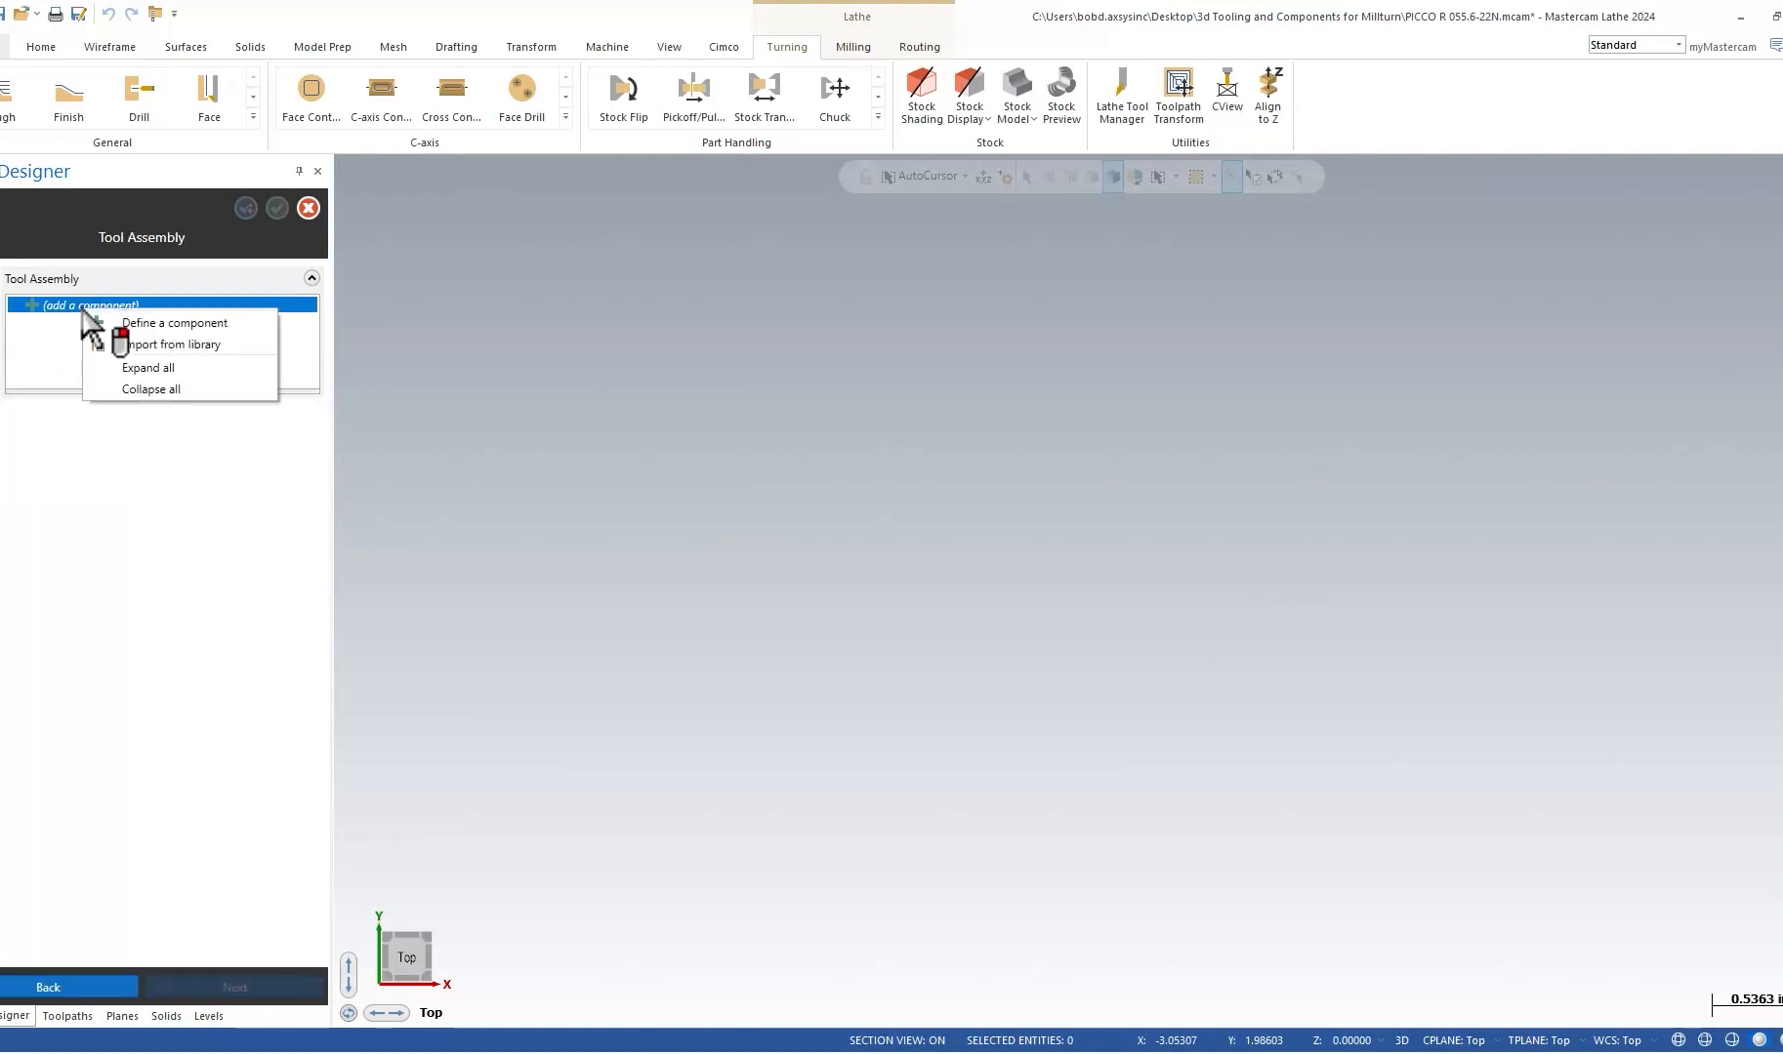
{"action": "left_click", "coordinate": [164, 322]}
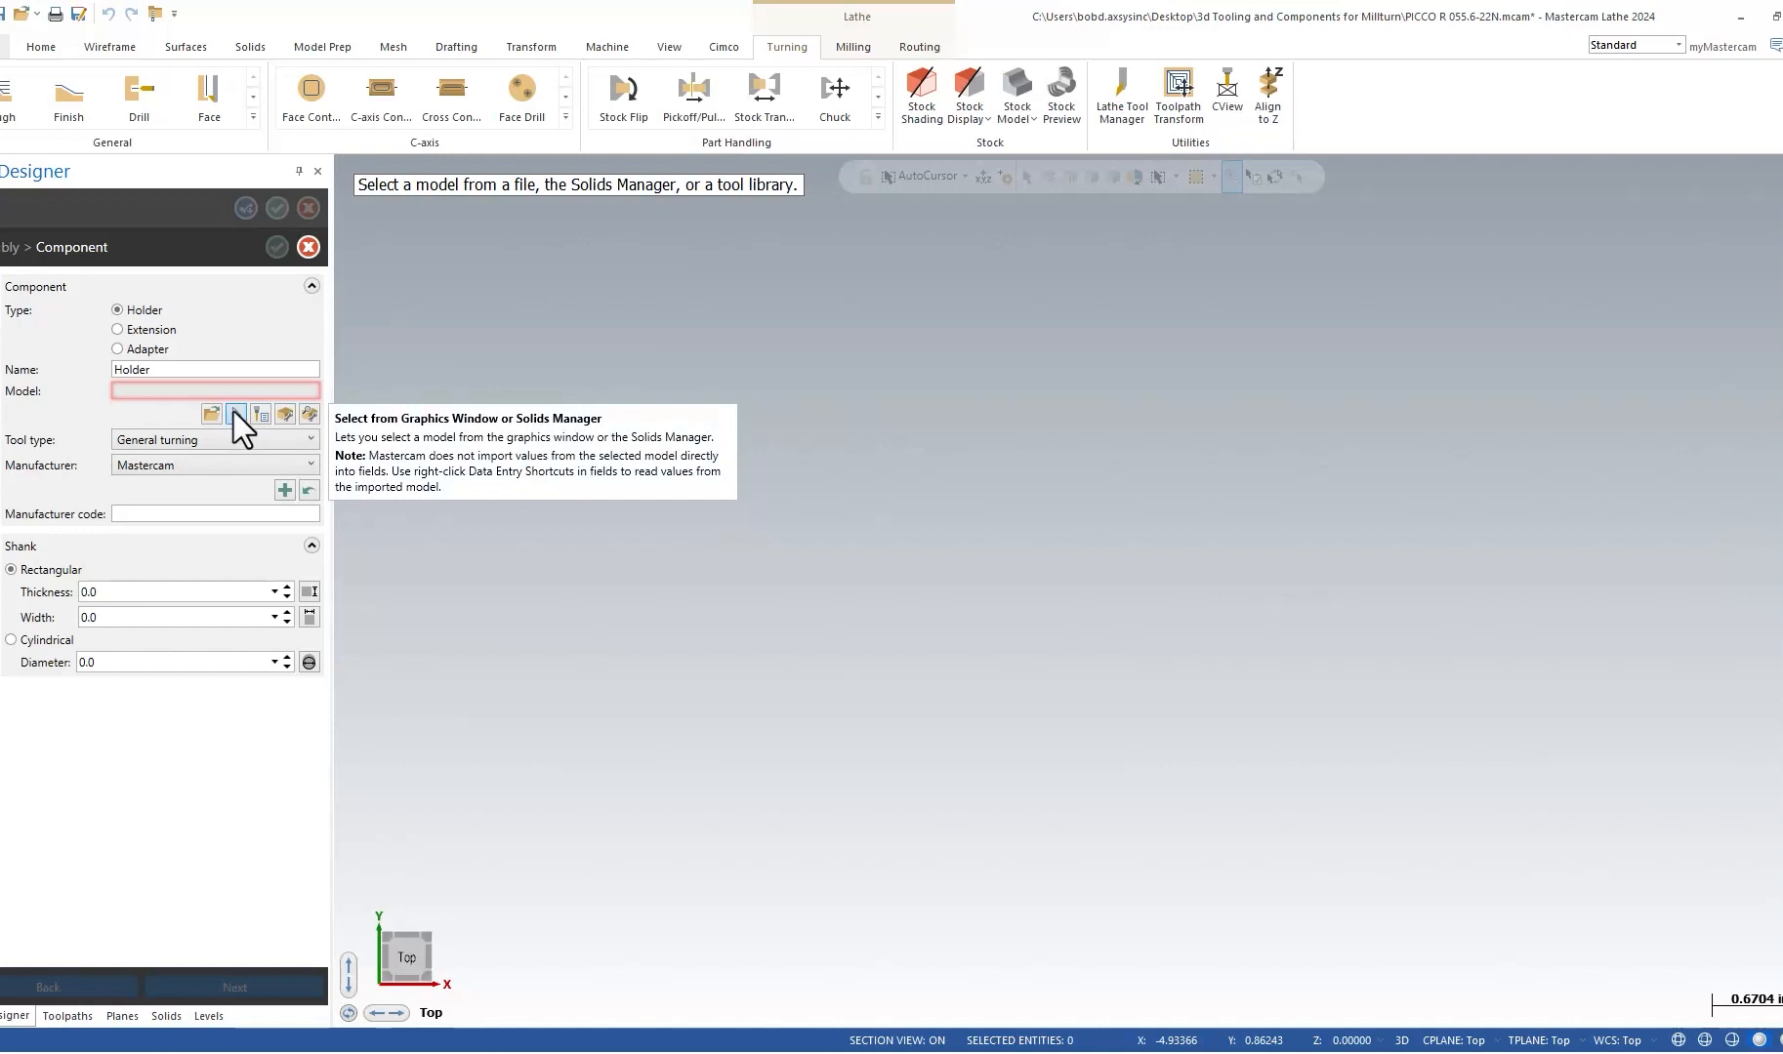
{"action": "left_click", "coordinate": [234, 414]}
{"action": "left_click", "coordinate": [1024, 649]}
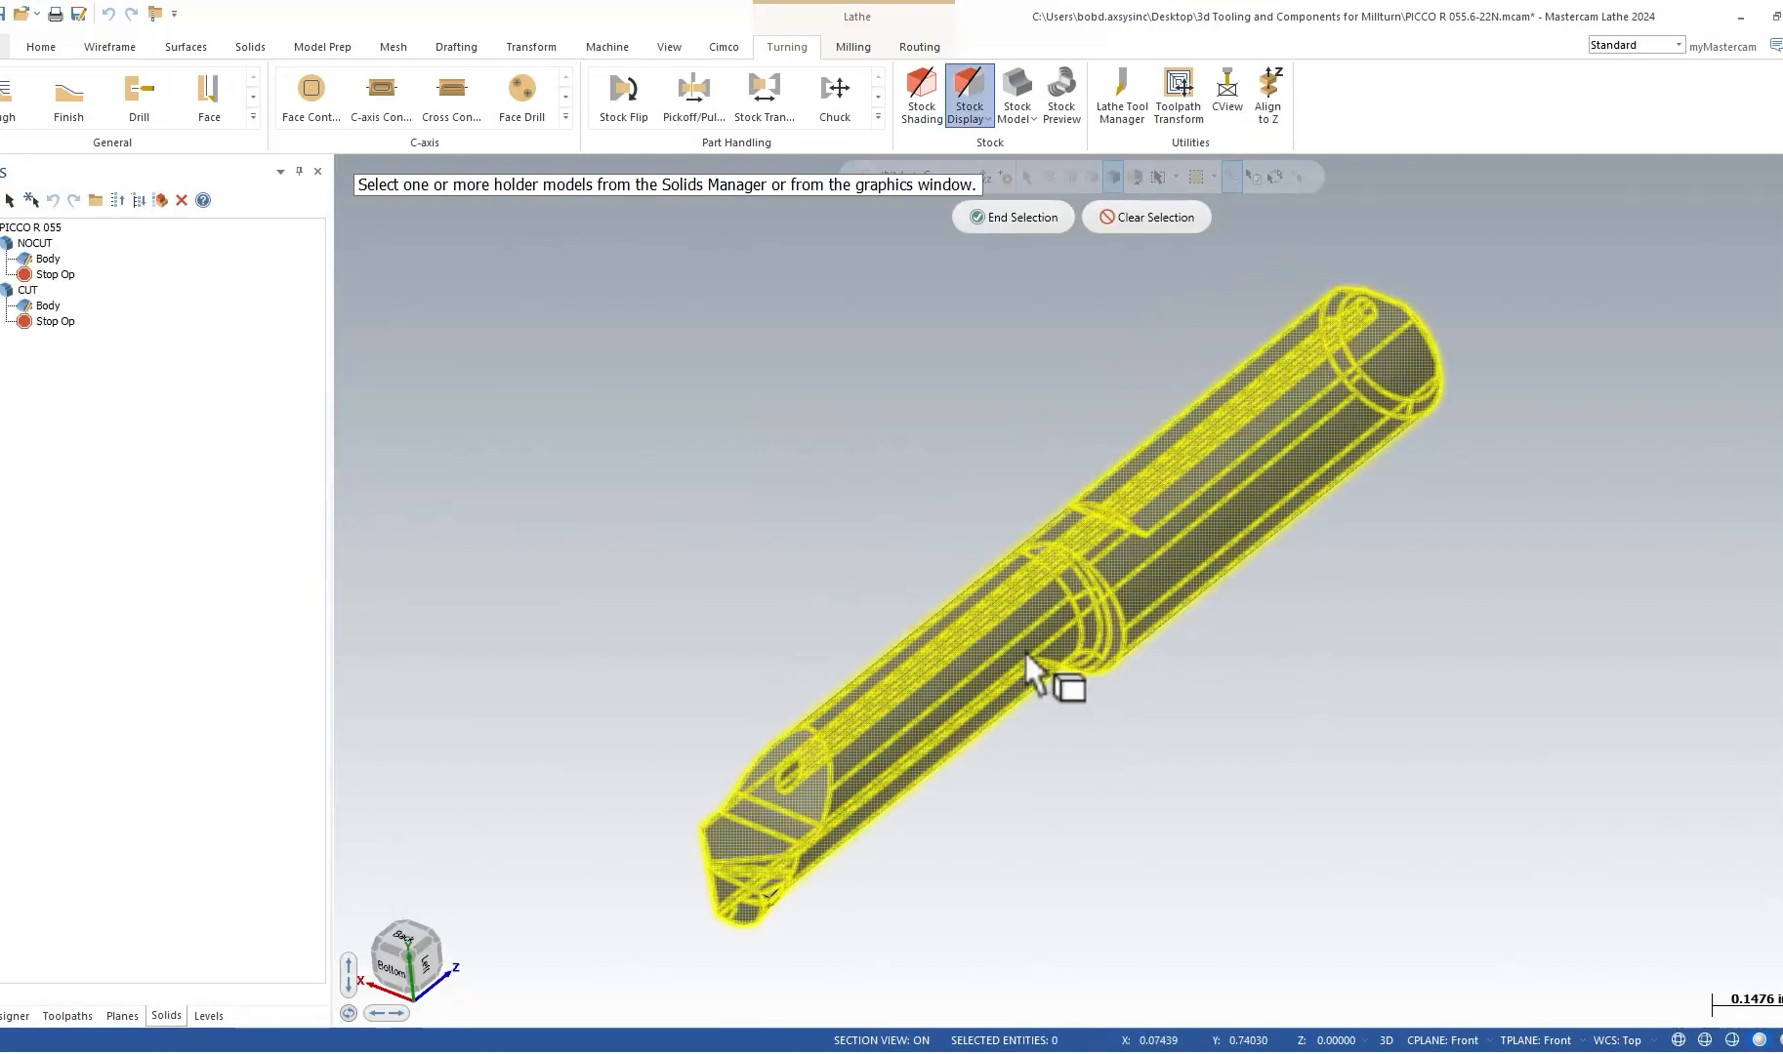
{"action": "left_click", "coordinate": [1021, 215]}
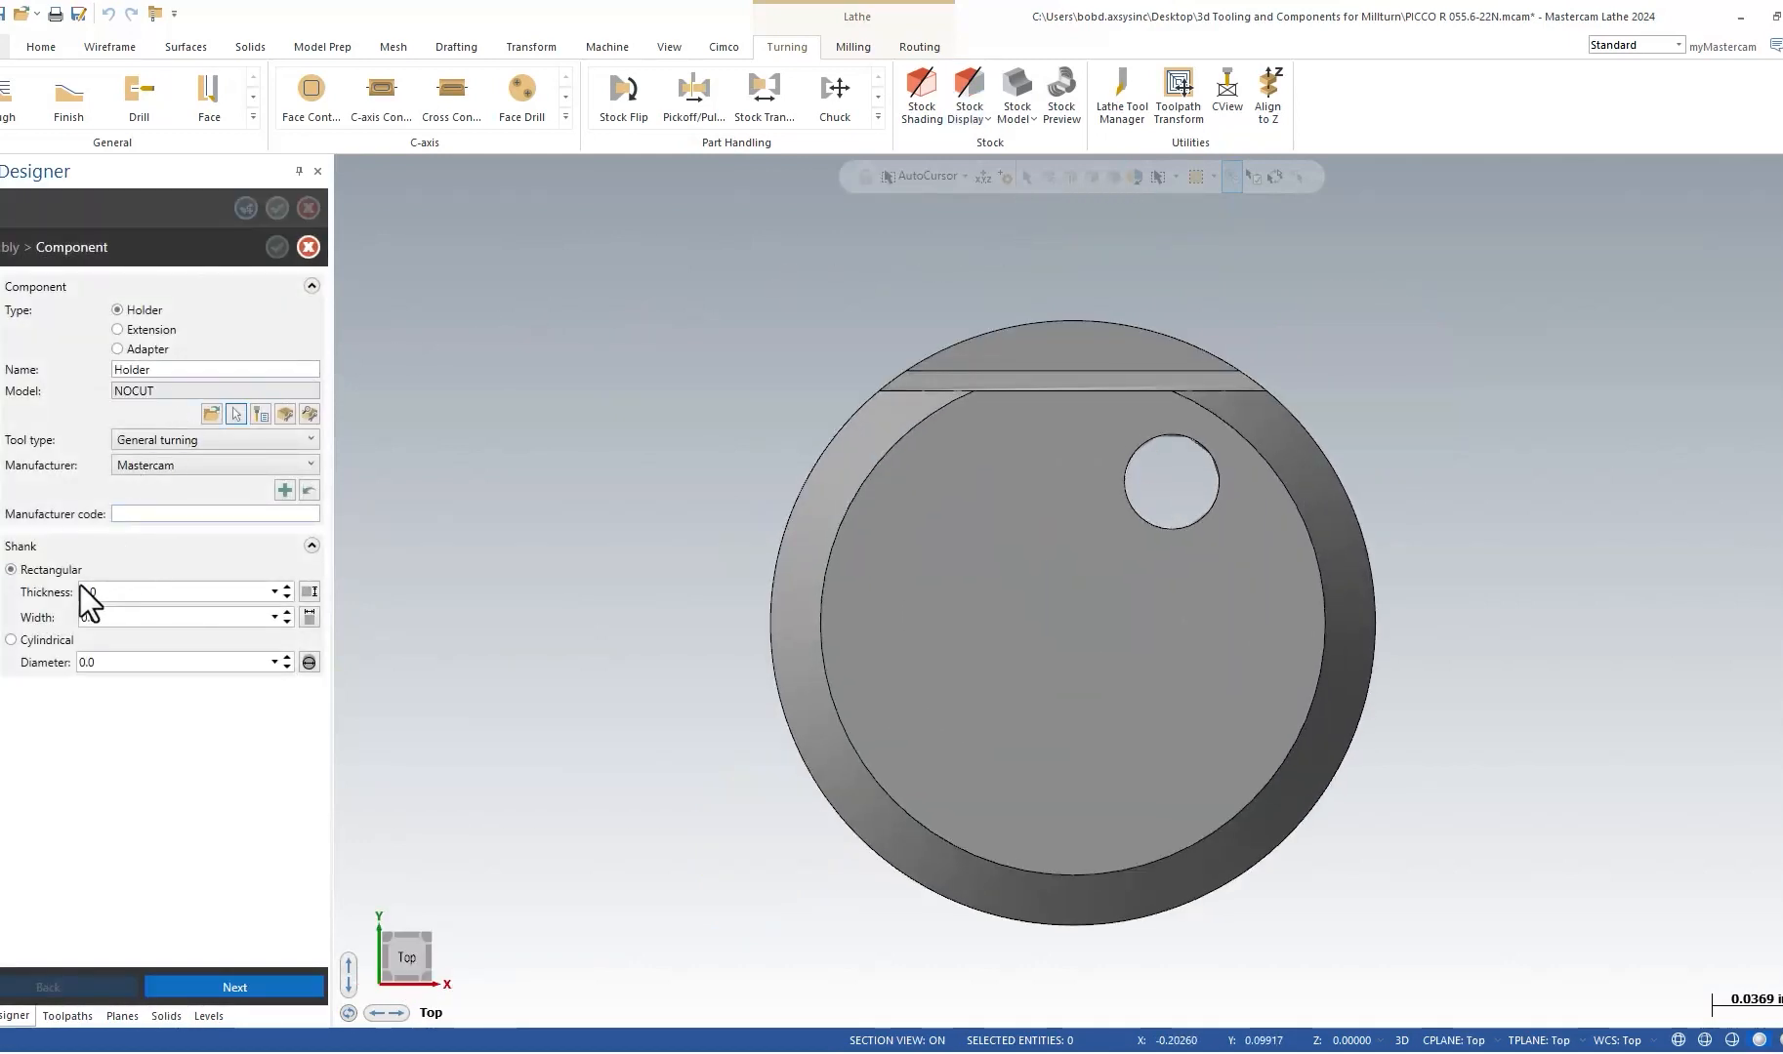
Make the holder's shank cylindrical and take its diameter from the outer circular edge of the bar.
{"action": "left_click", "coordinate": [14, 641]}
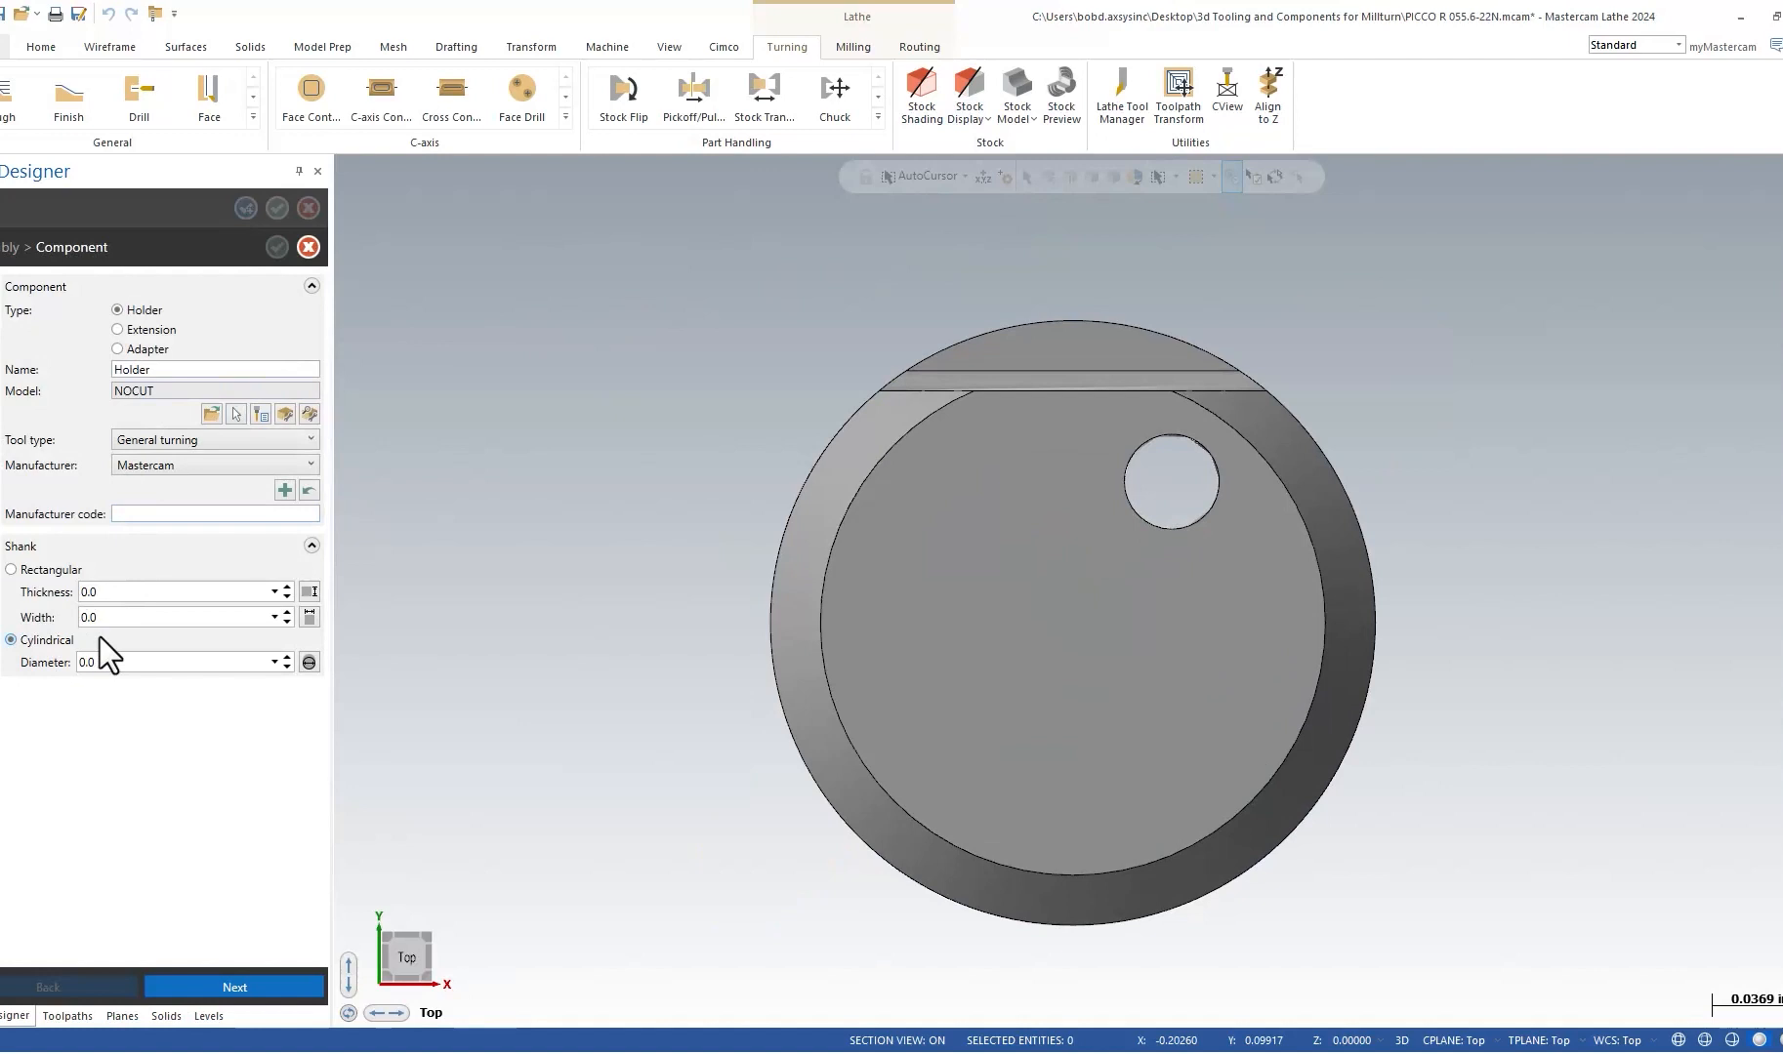
{"action": "left_click", "coordinate": [309, 662]}
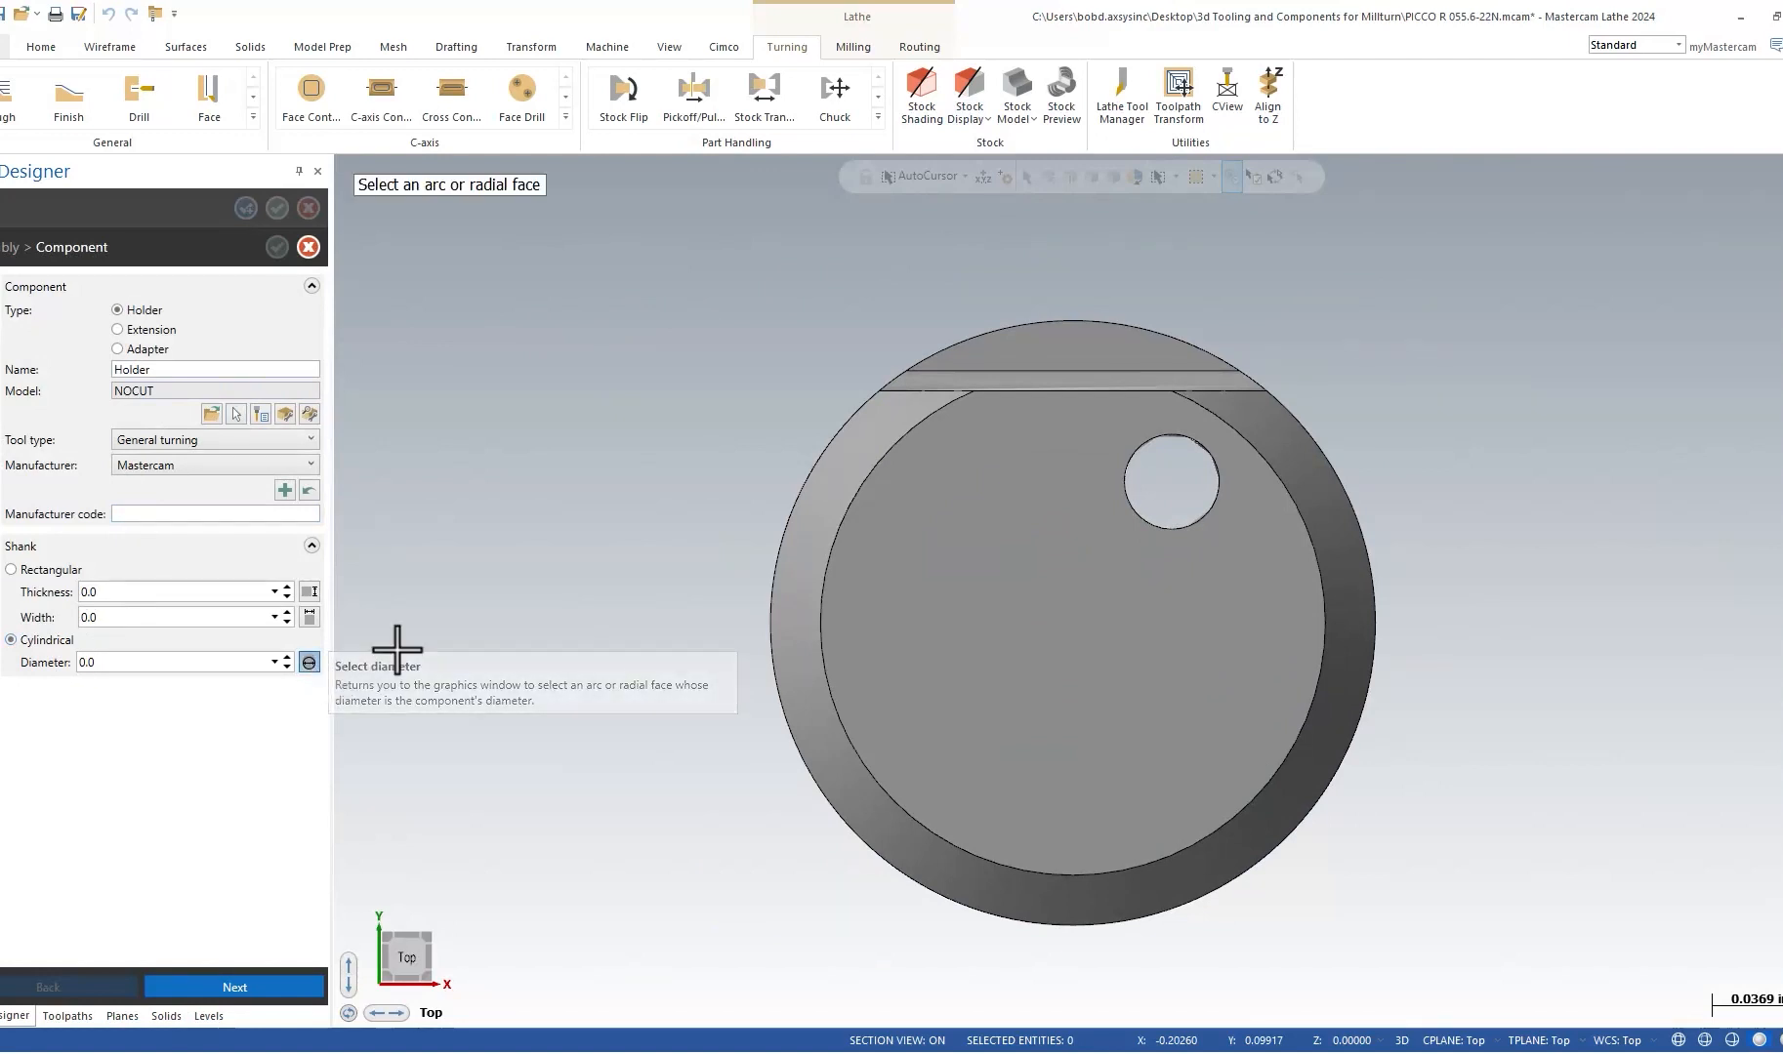
{"action": "left_click", "coordinate": [785, 516]}
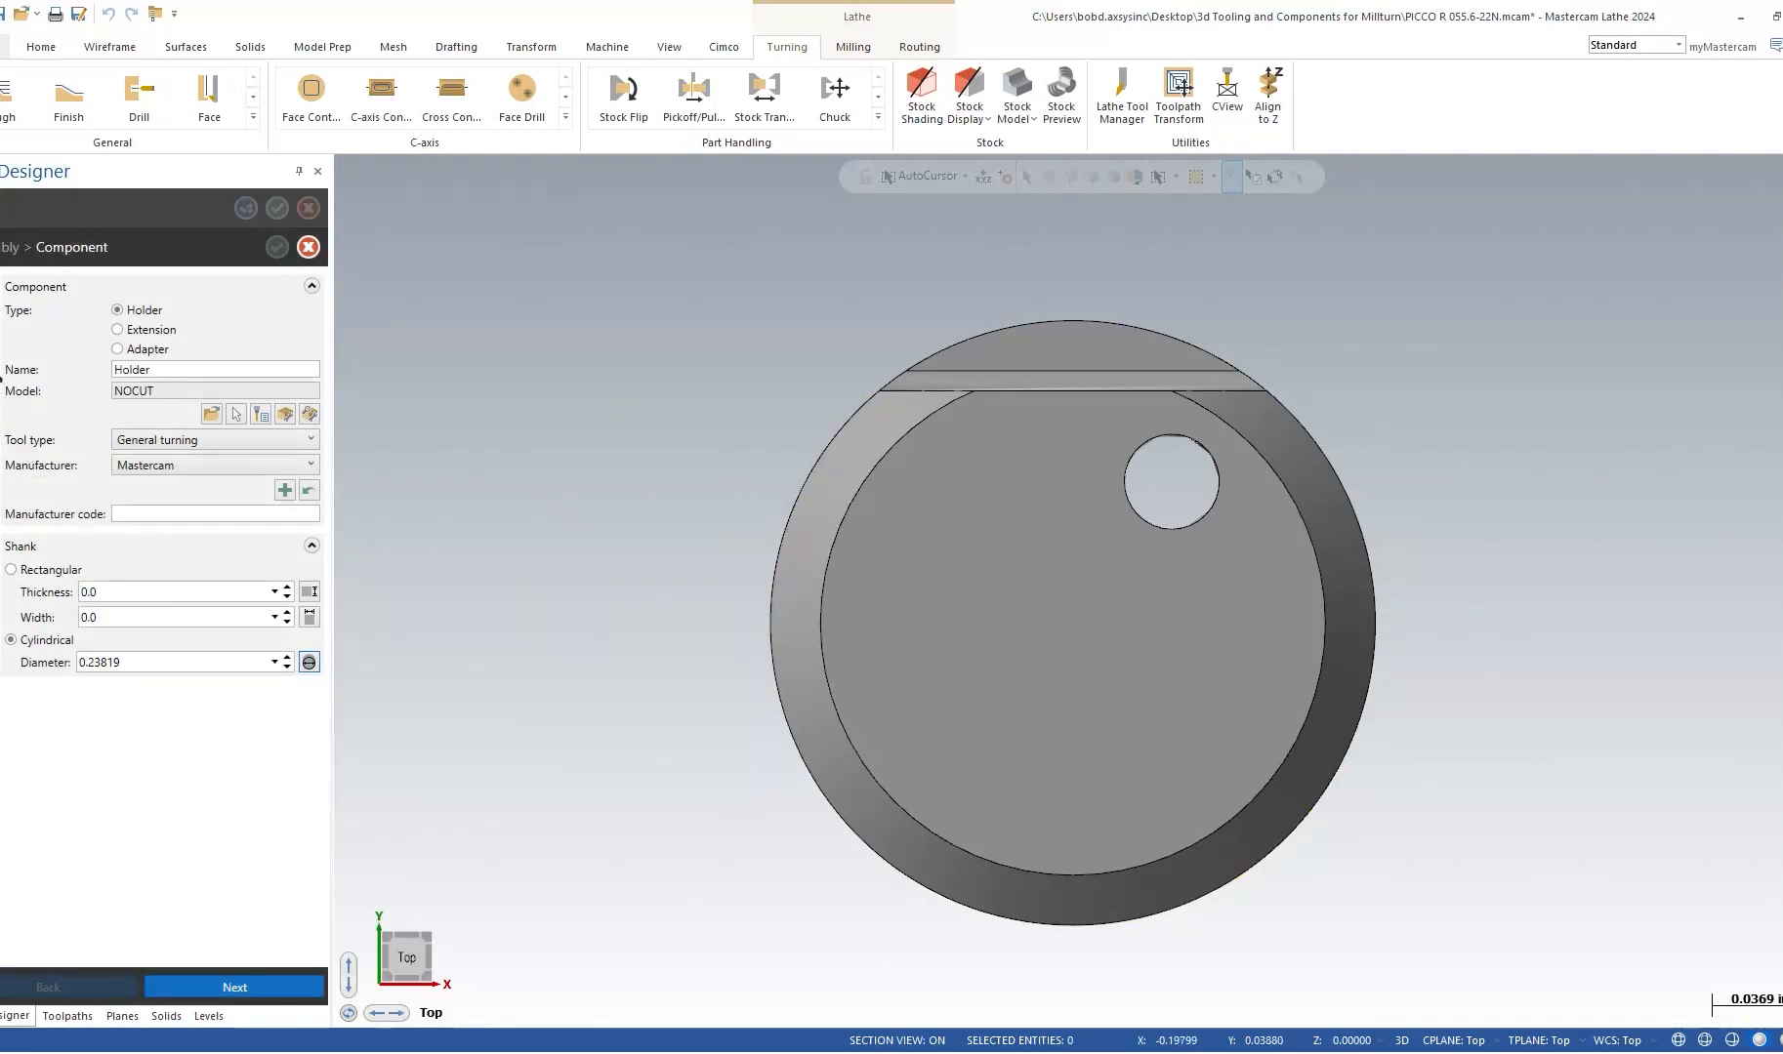
Define the holder's machine side connection plane on the shank's end face and accept the holder component.
{"action": "left_click", "coordinate": [4, 329]}
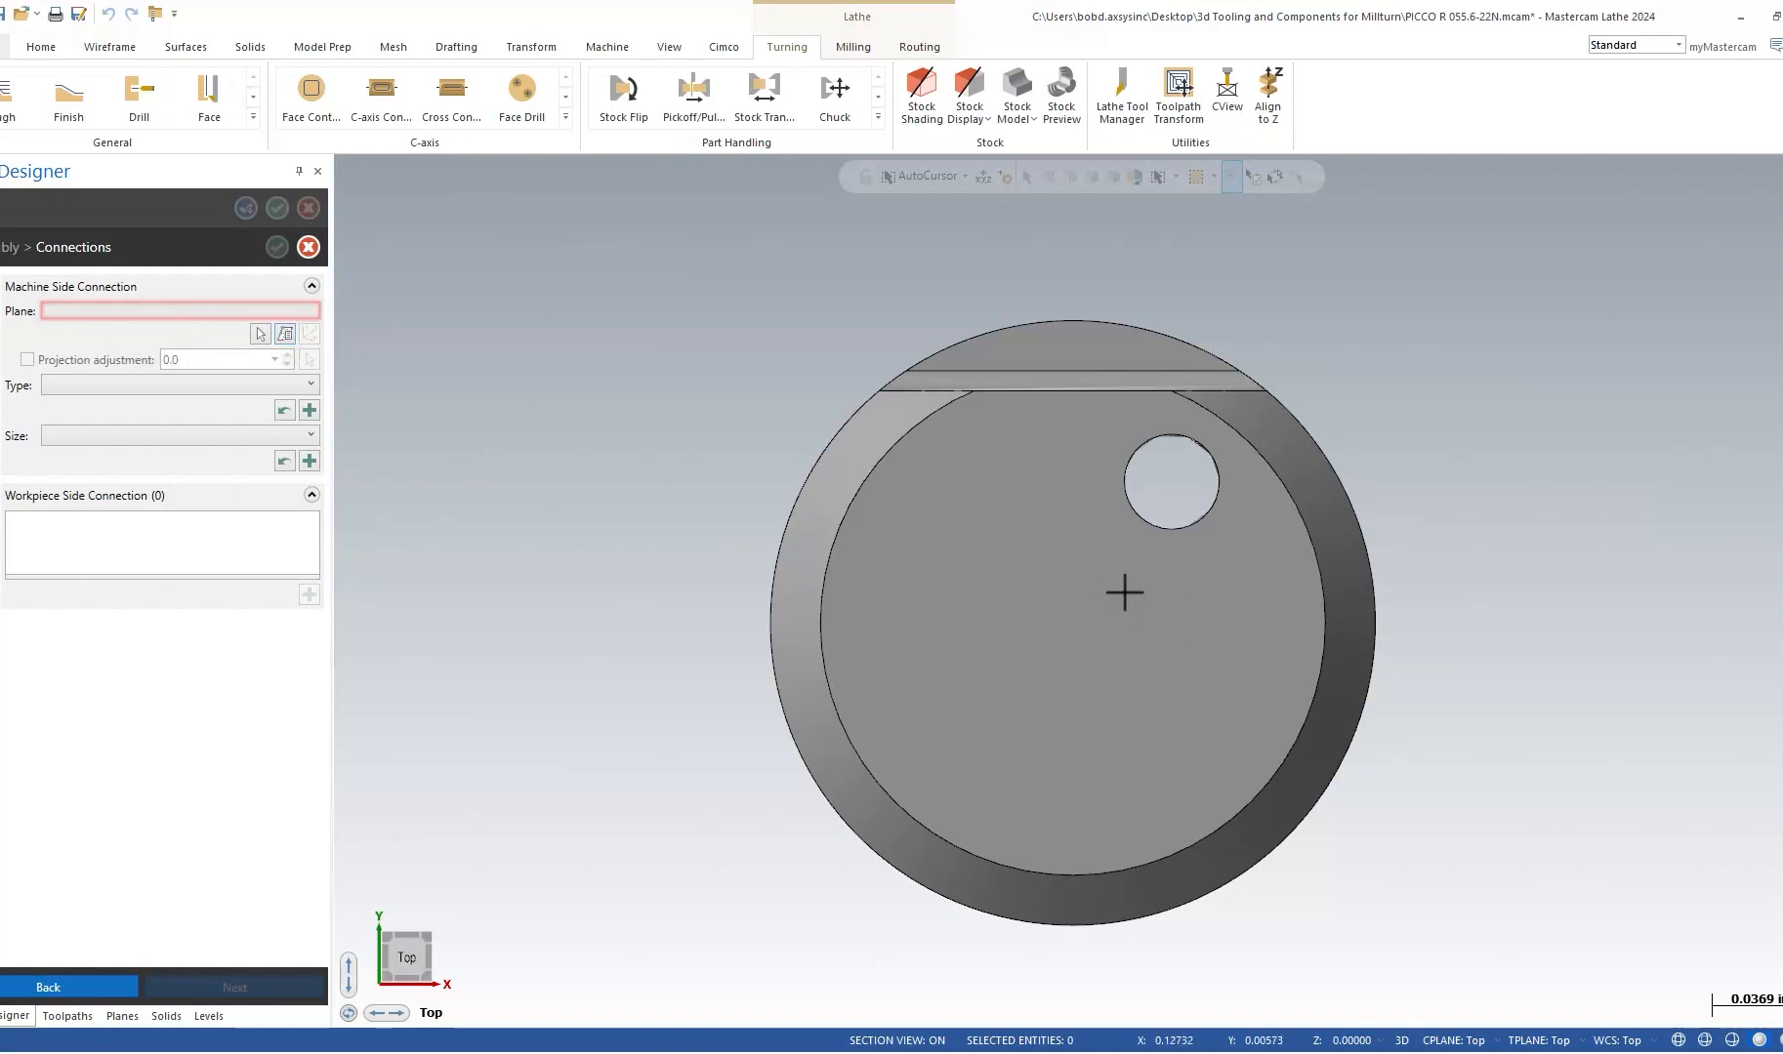
{"action": "left_click", "coordinate": [260, 334]}
{"action": "left_click", "coordinate": [1036, 597]}
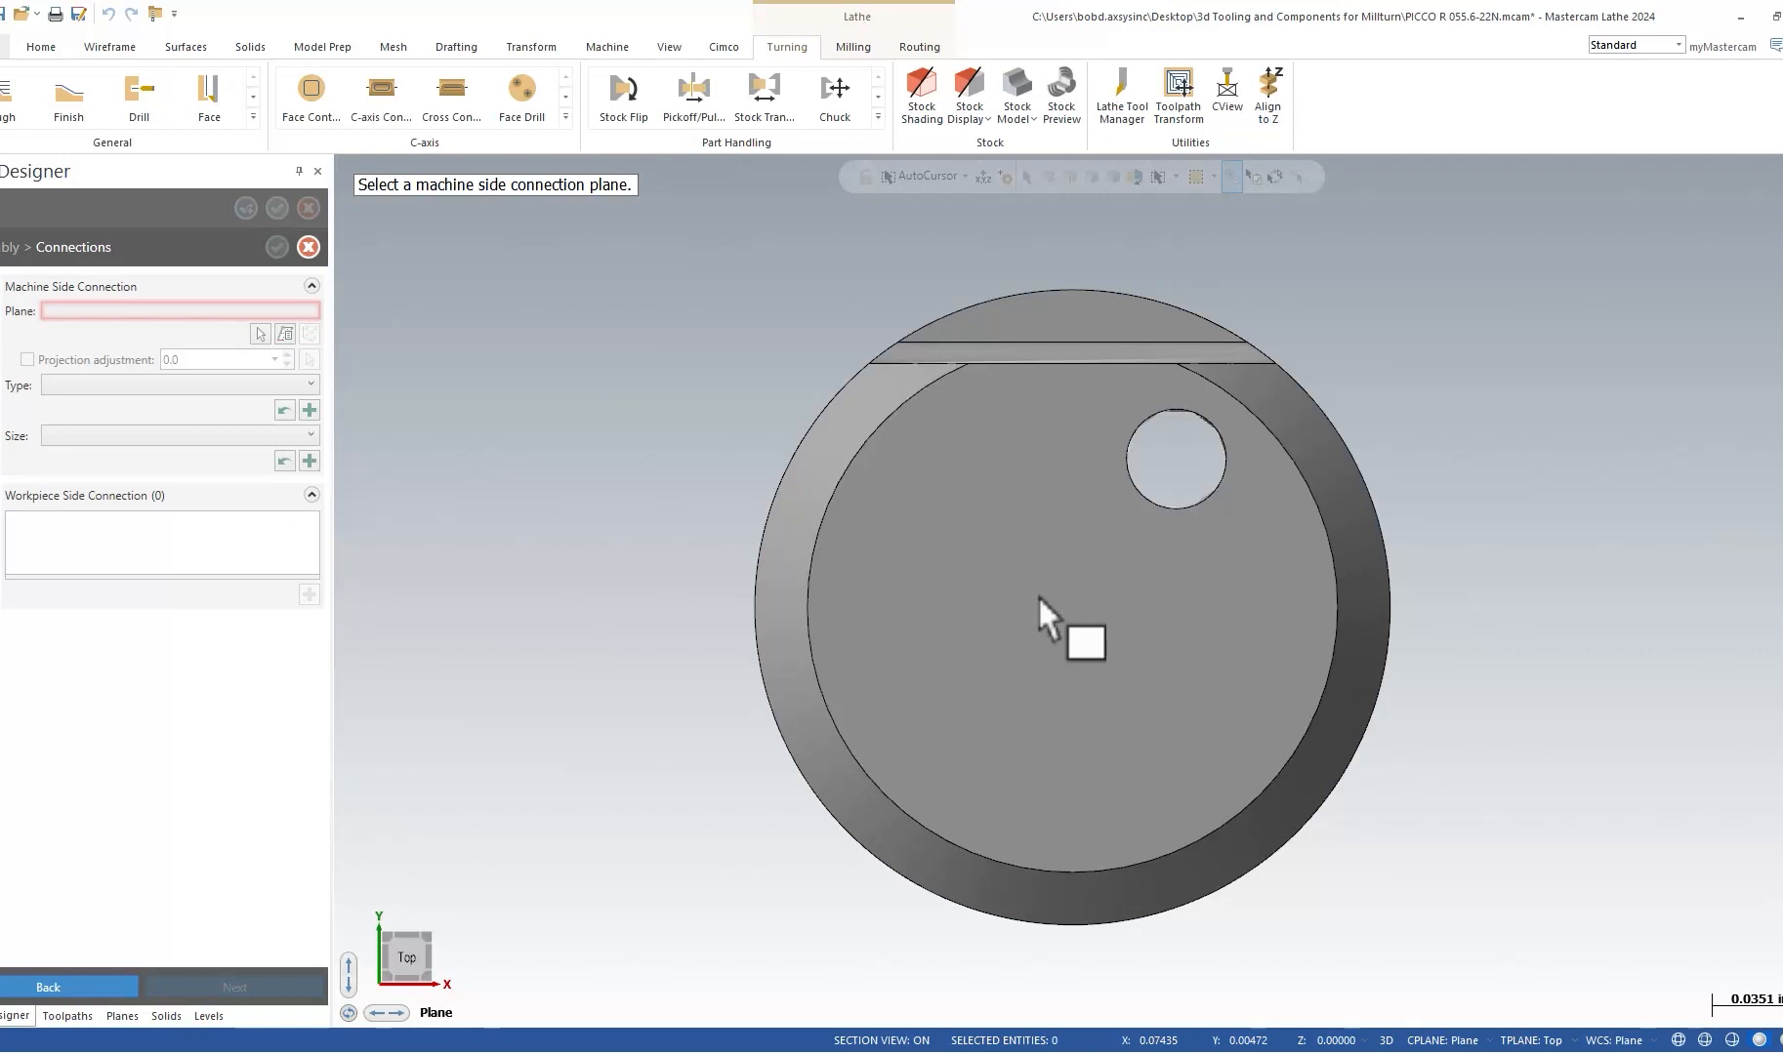
{"action": "key", "text": "Return"}
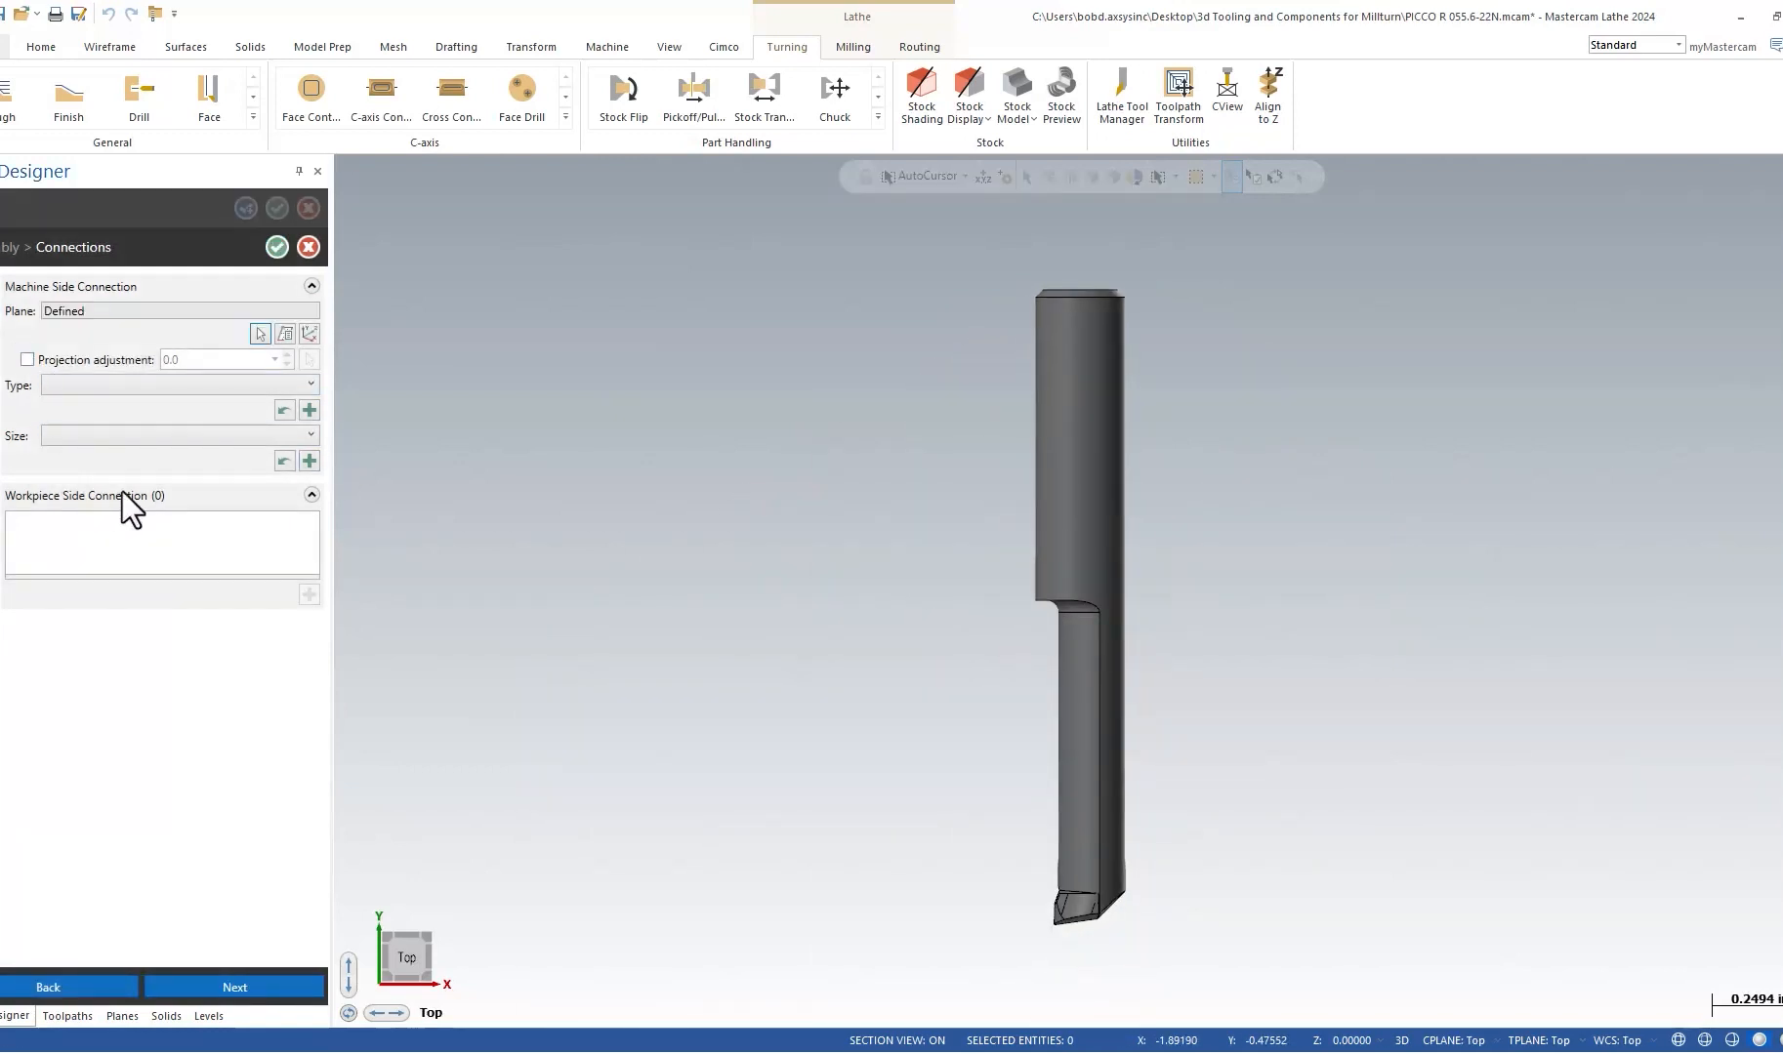
{"action": "left_click", "coordinate": [278, 246]}
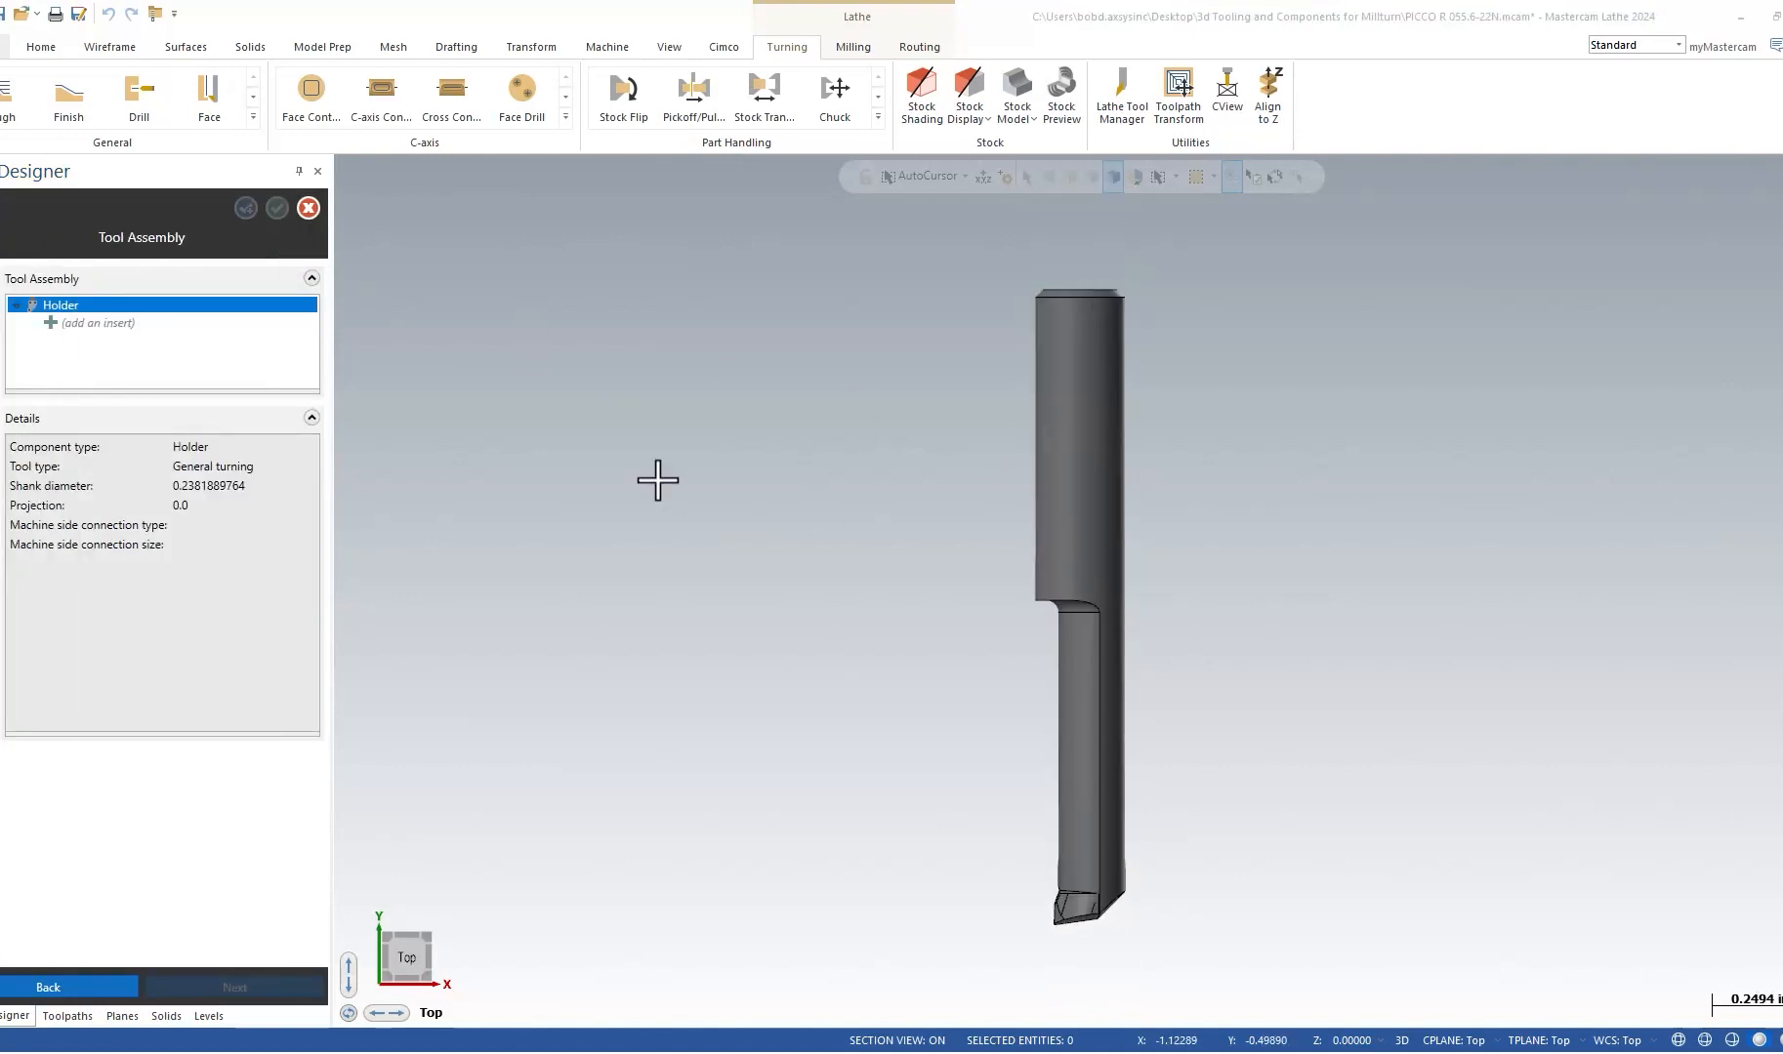
Define an insert under the holder using the small CUT solid at the bar's tip as its model.
{"action": "right_click", "coordinate": [84, 325]}
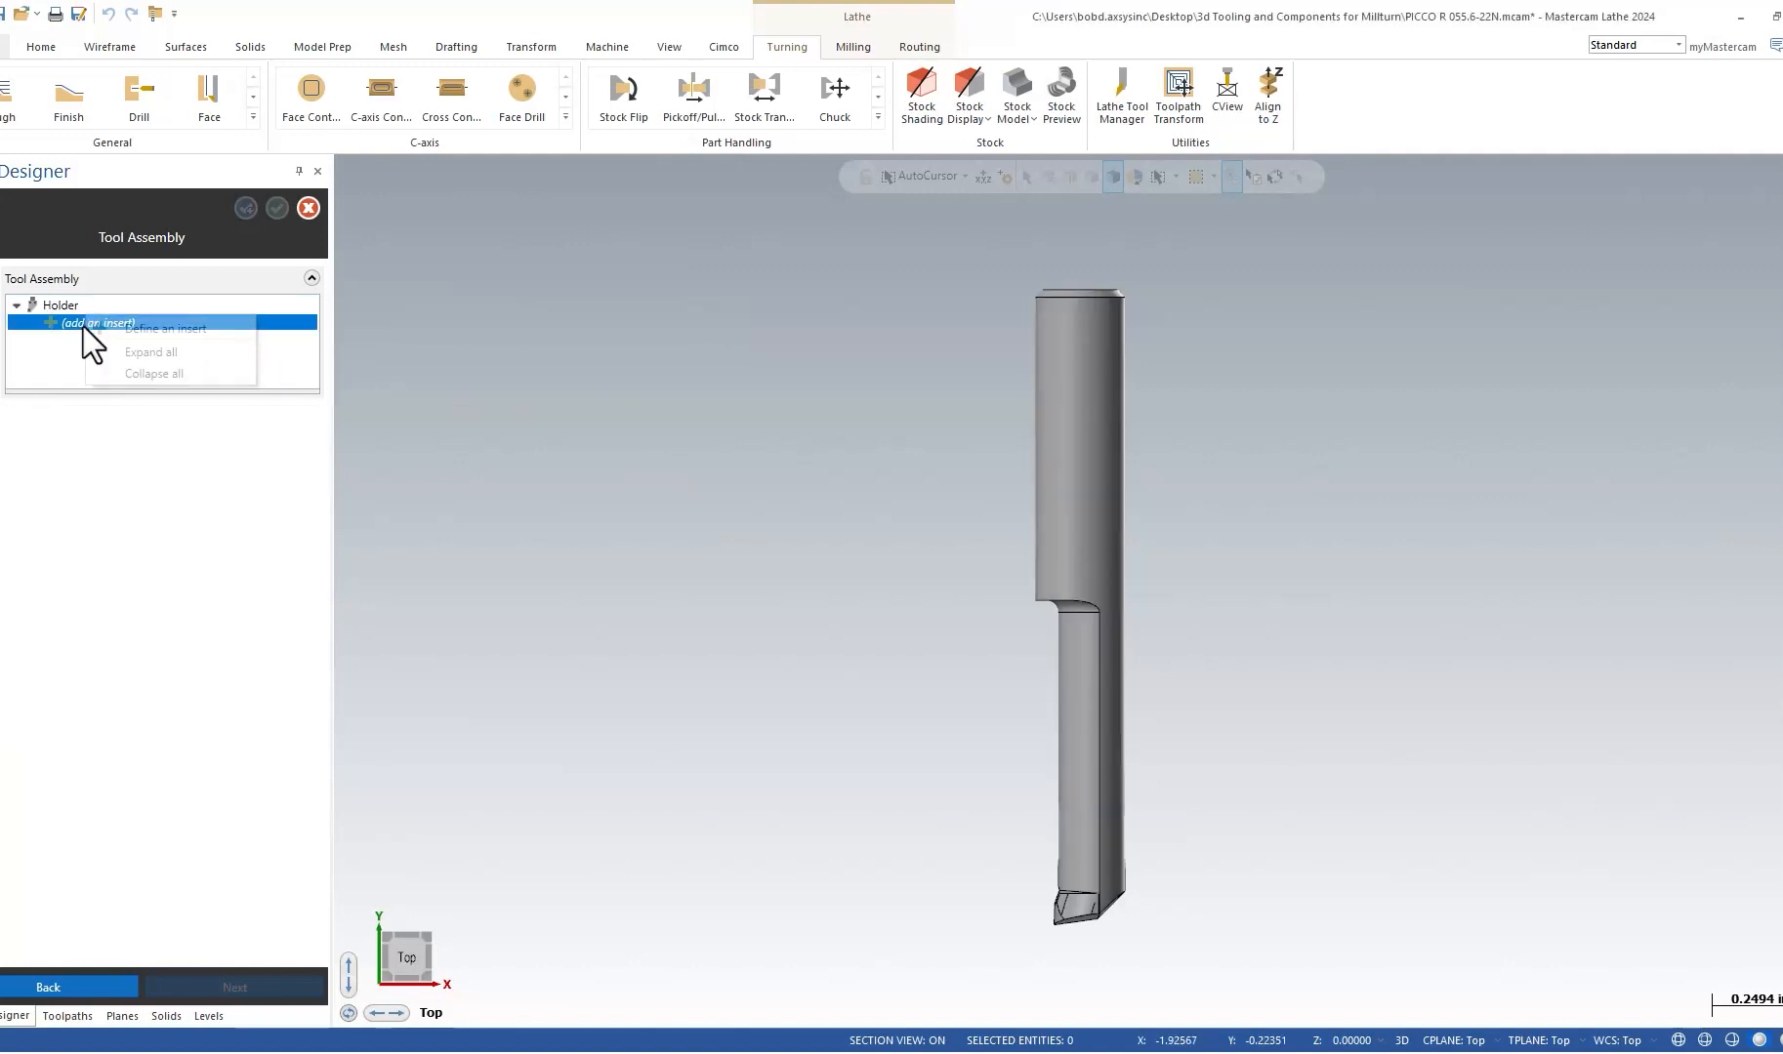
{"action": "left_click", "coordinate": [161, 329]}
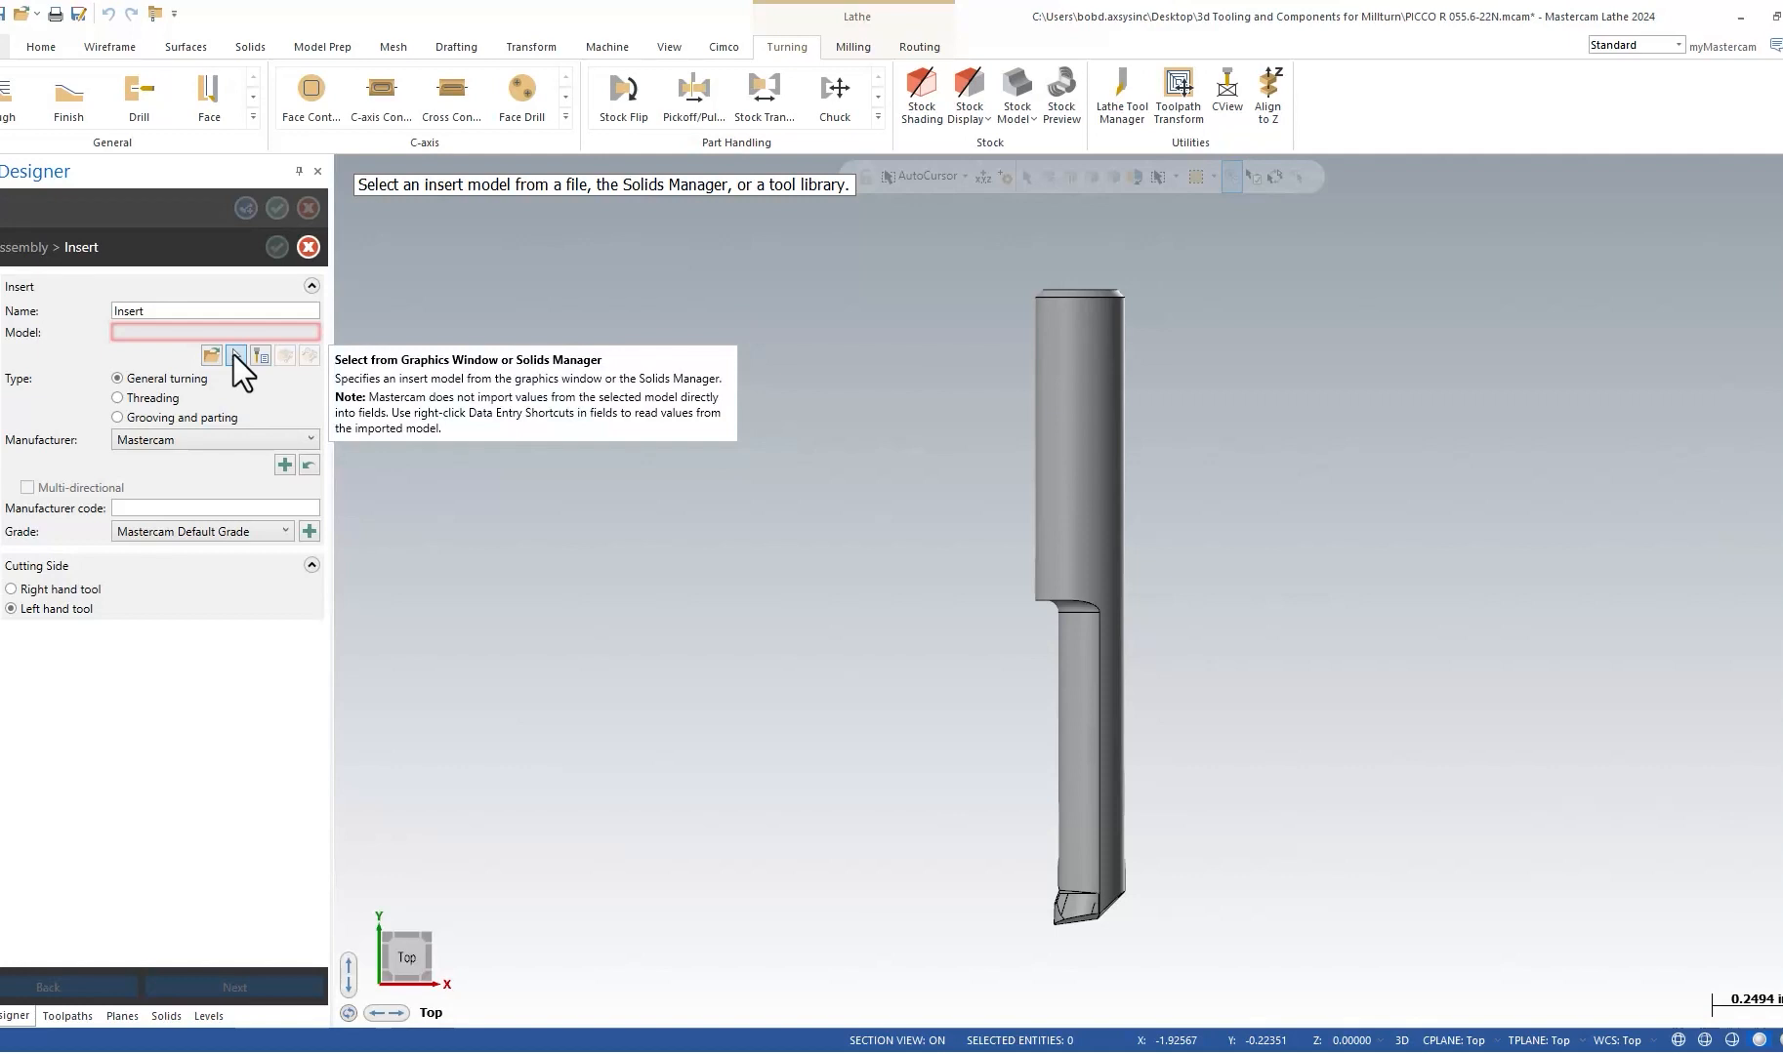
{"action": "left_click", "coordinate": [235, 350]}
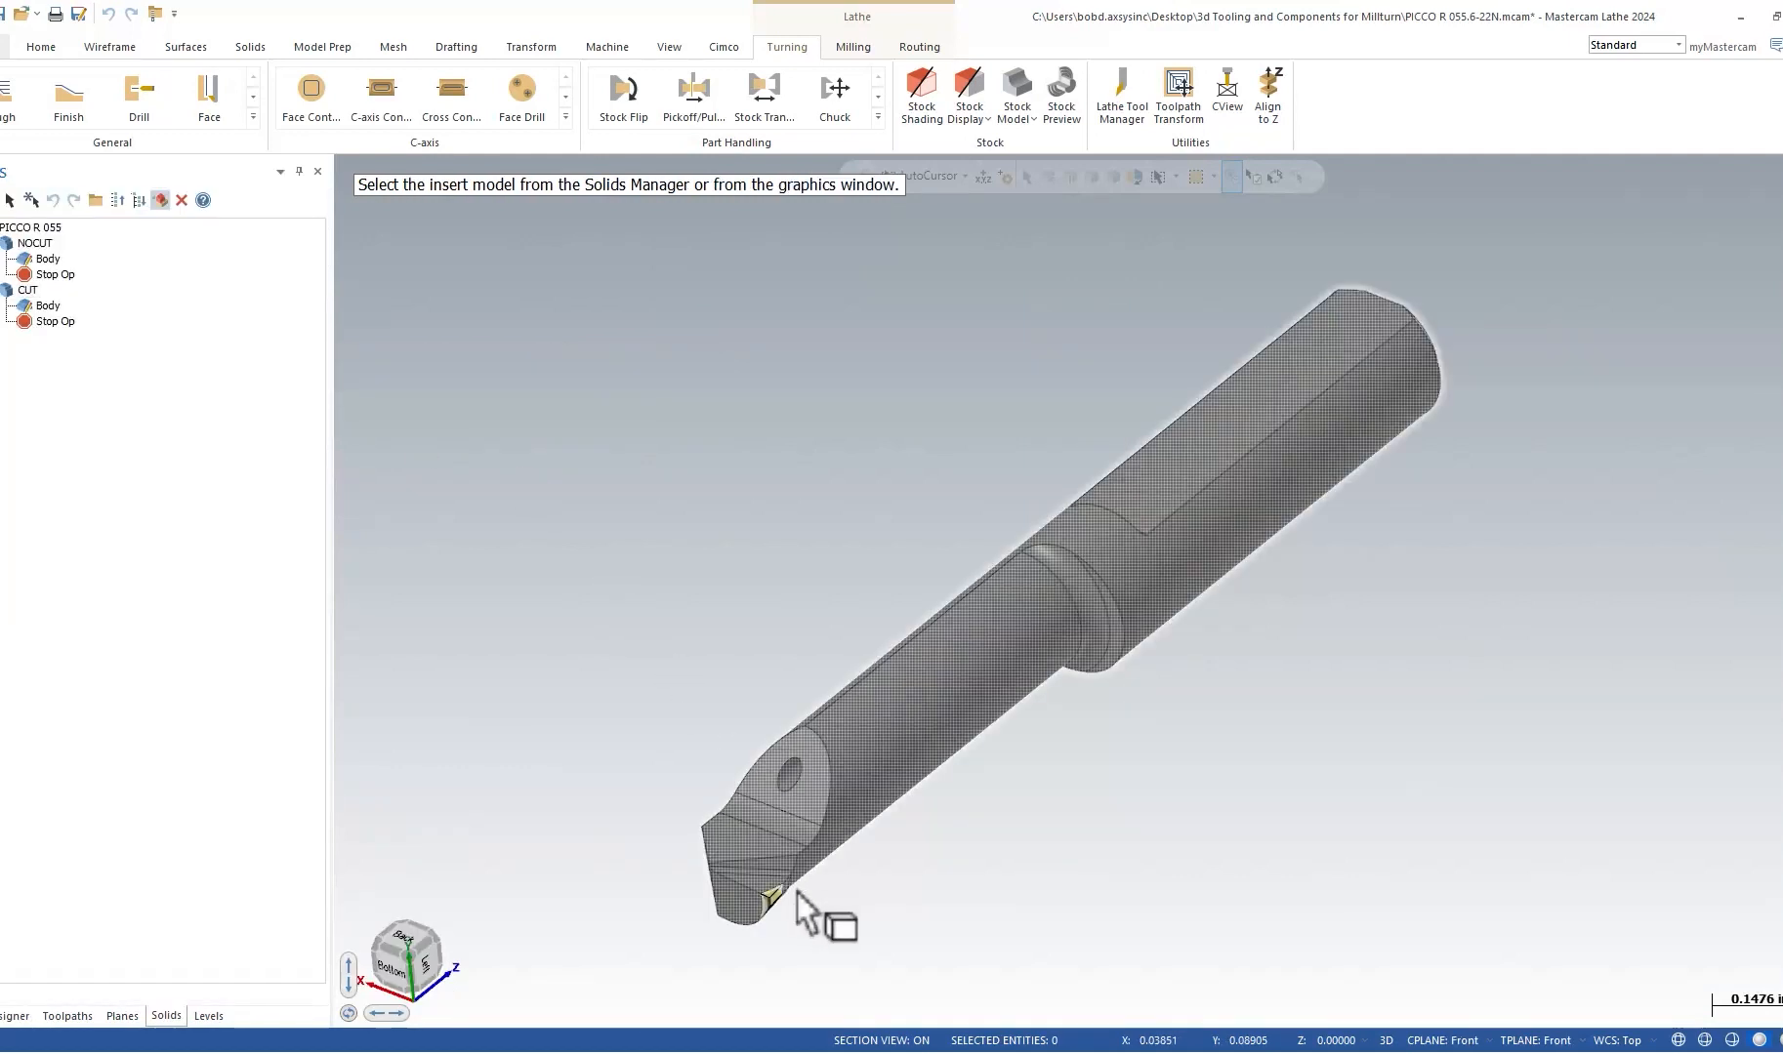
{"action": "scroll", "coordinate": [781, 900], "scroll_direction": "up", "scroll_amount": 3}
{"action": "scroll", "coordinate": [781, 900], "scroll_direction": "down", "scroll_amount": 4}
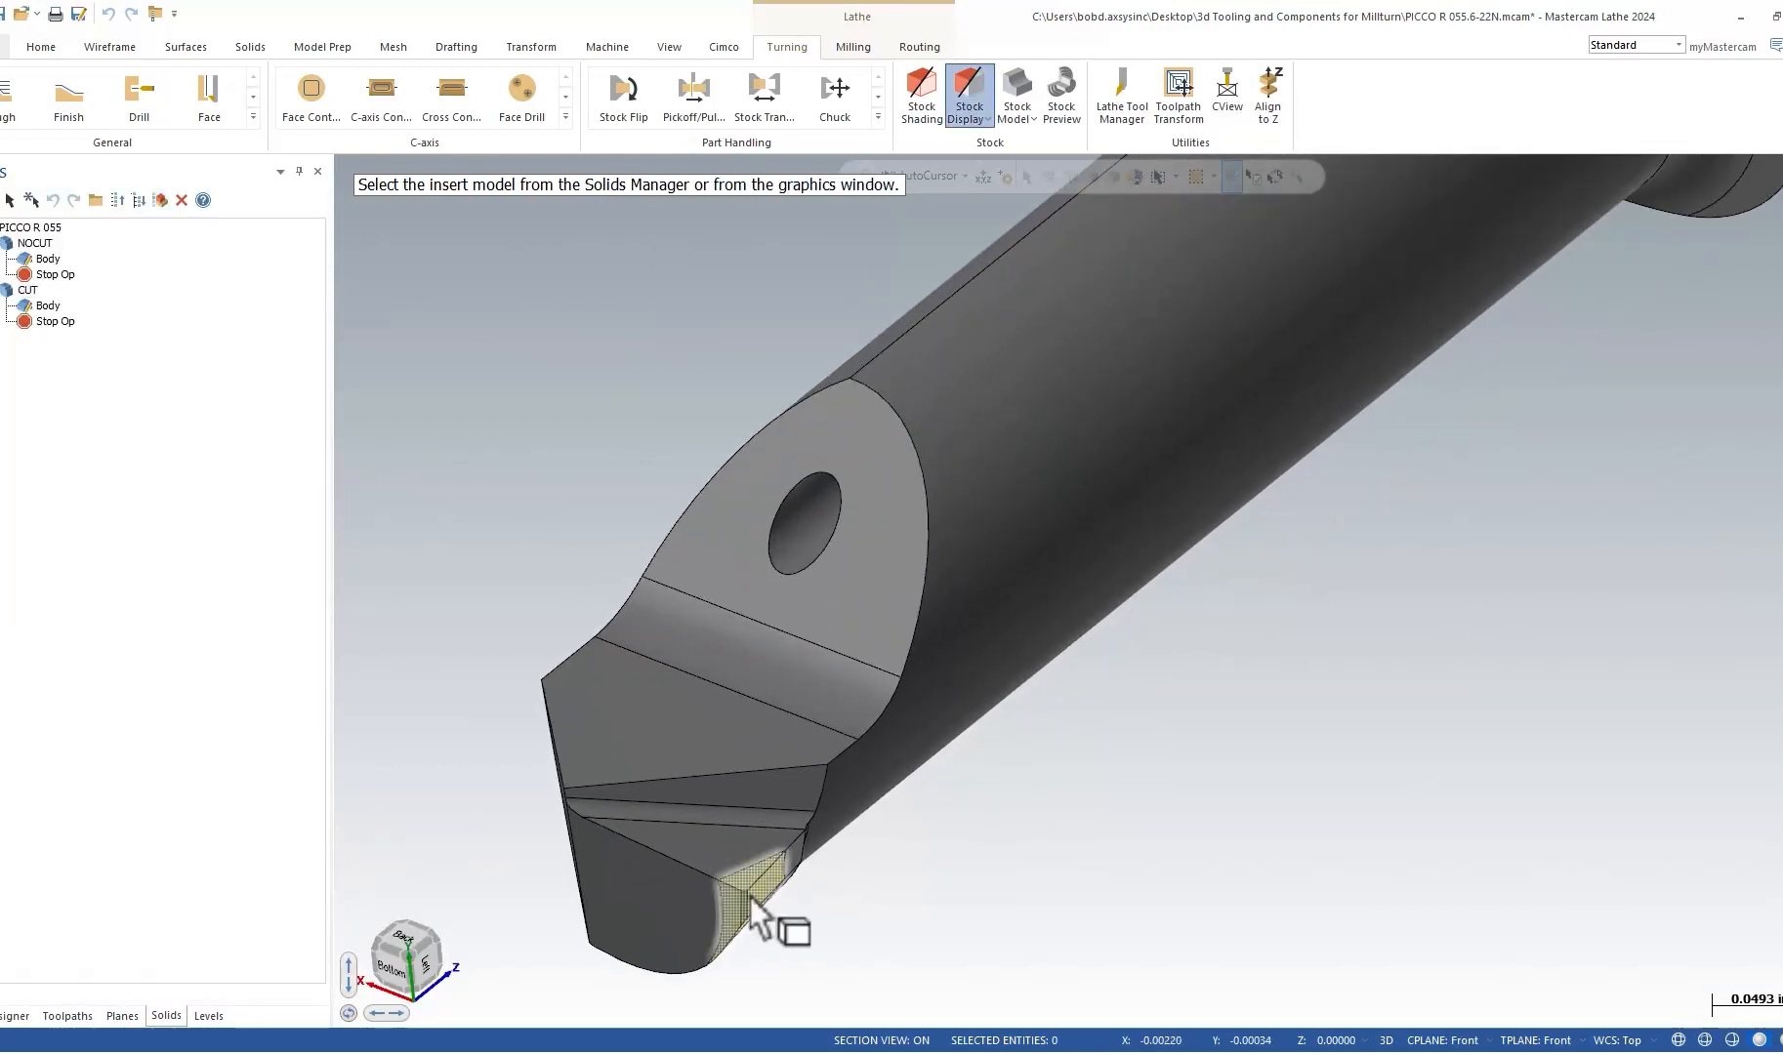
{"action": "left_click", "coordinate": [755, 918]}
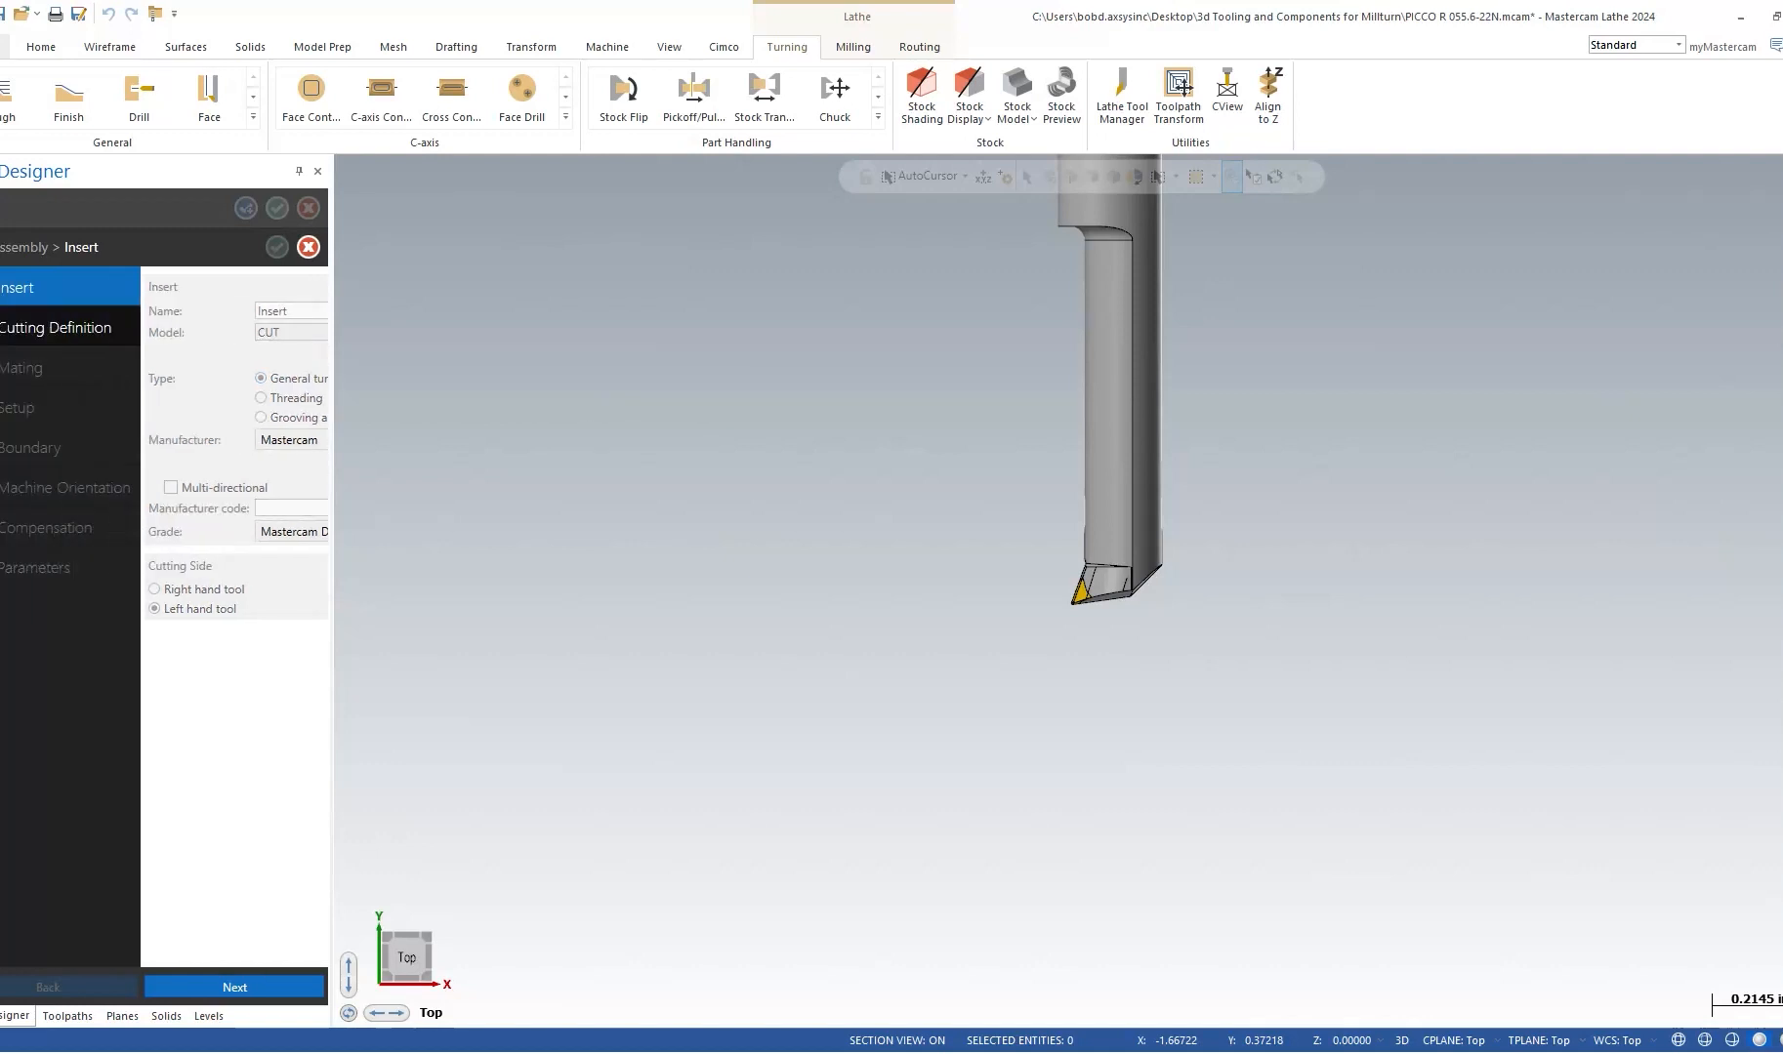
Set the corner radius in the insert's cutting definition to 0.002.
{"action": "left_click", "coordinate": [46, 327]}
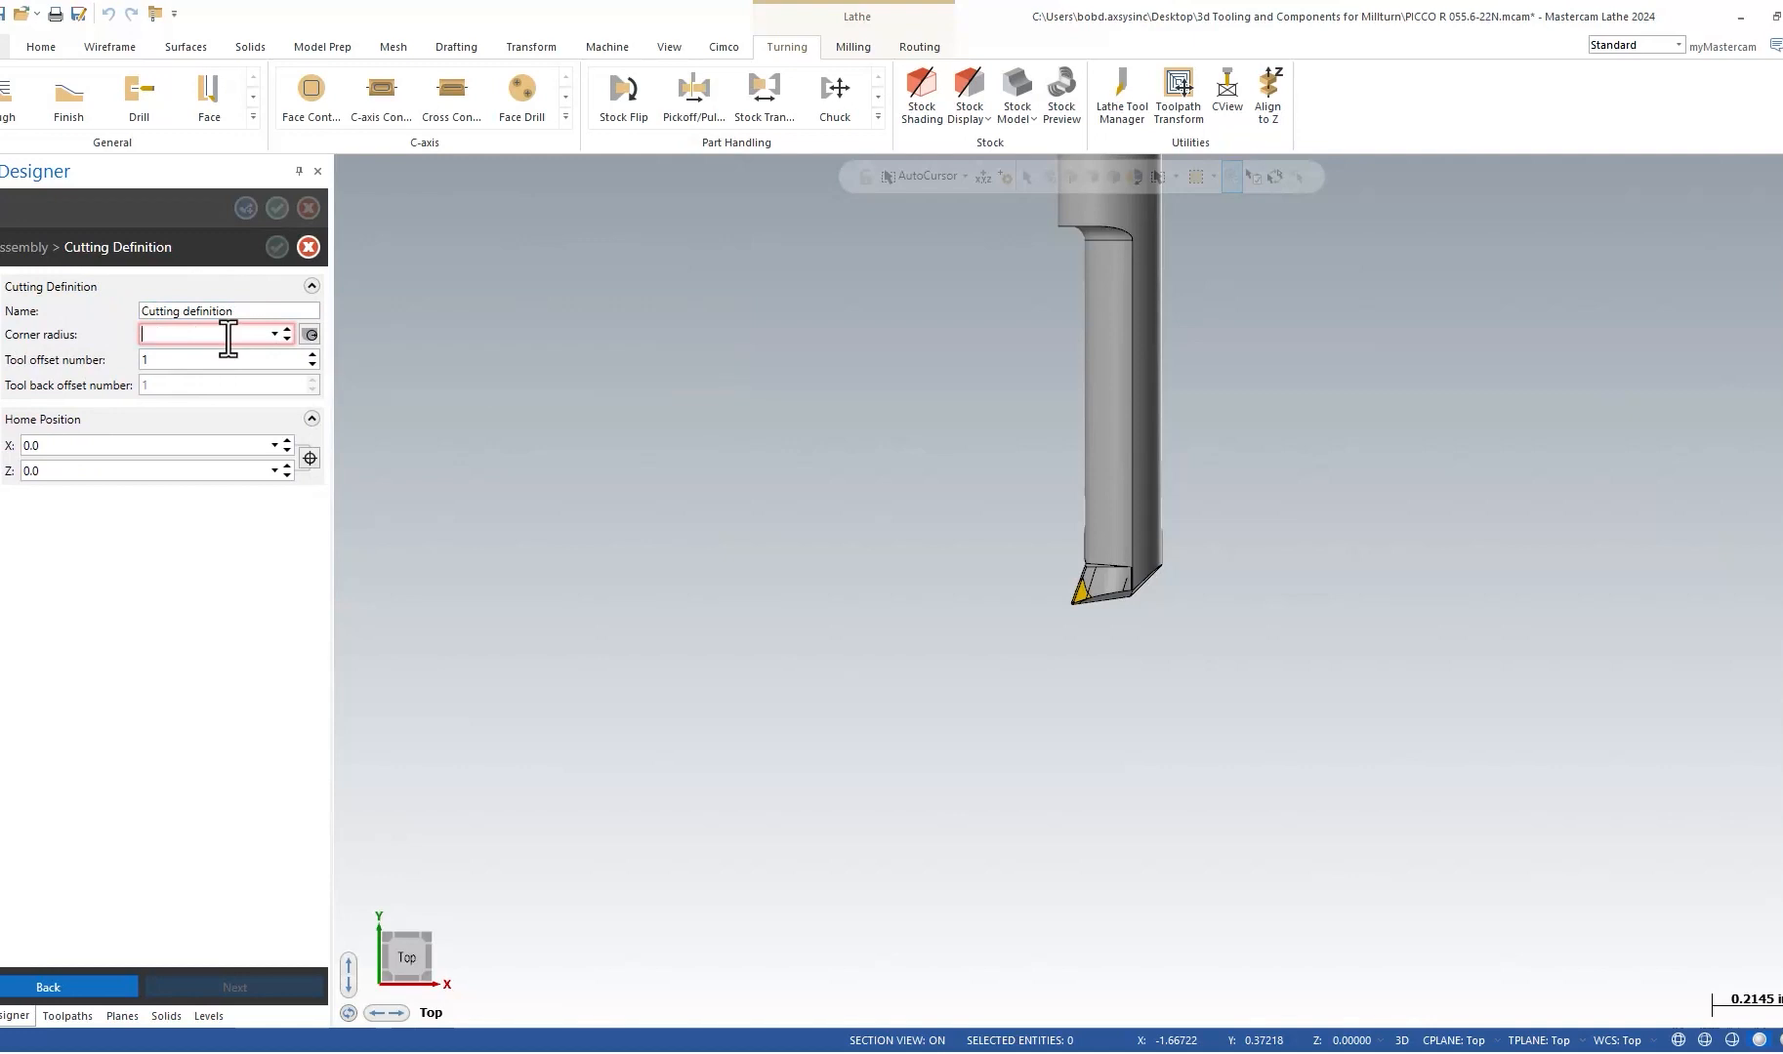
{"action": "type", "text": ".002"}
{"action": "key", "text": "Return"}
In the insert setup, assign the named Top plane as the cutting plane and set its up direction to Opposite.
{"action": "mouse_move", "coordinate": [108, 364]}
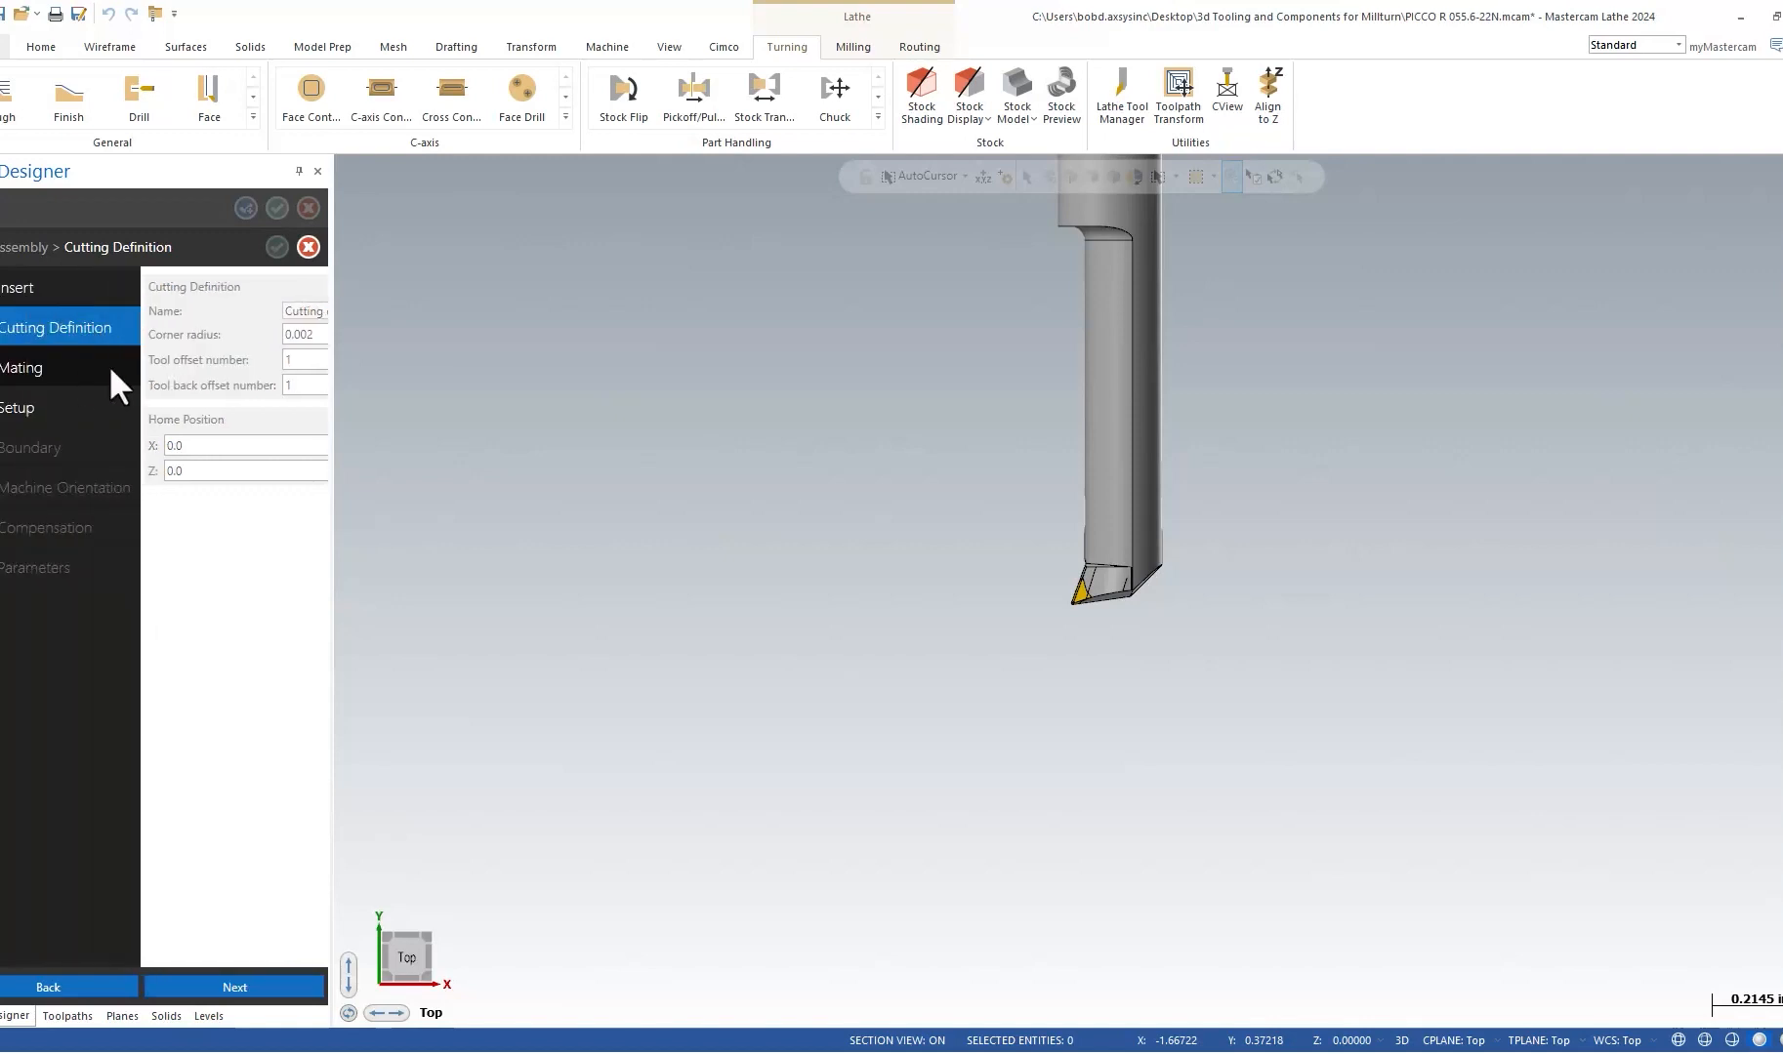
{"action": "left_click", "coordinate": [20, 400]}
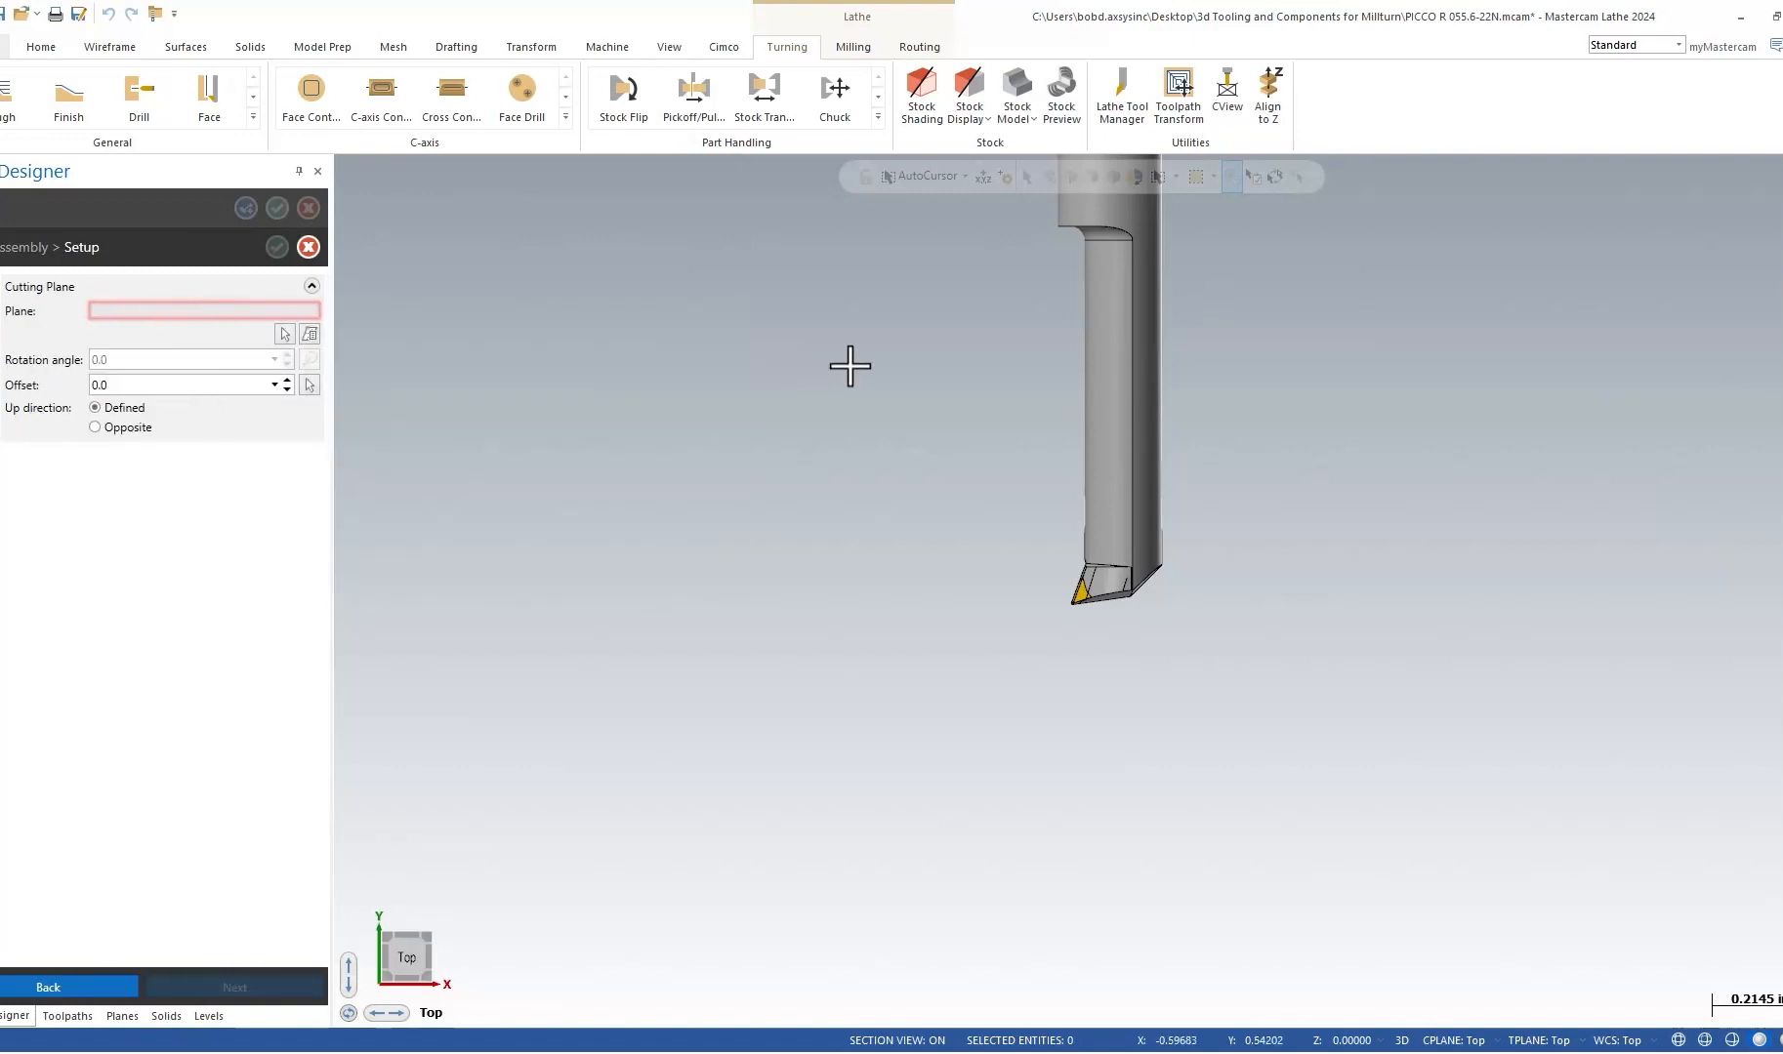
{"action": "middle_click_drag", "start_coordinate": [906, 338], "coordinate": [1150, 568]}
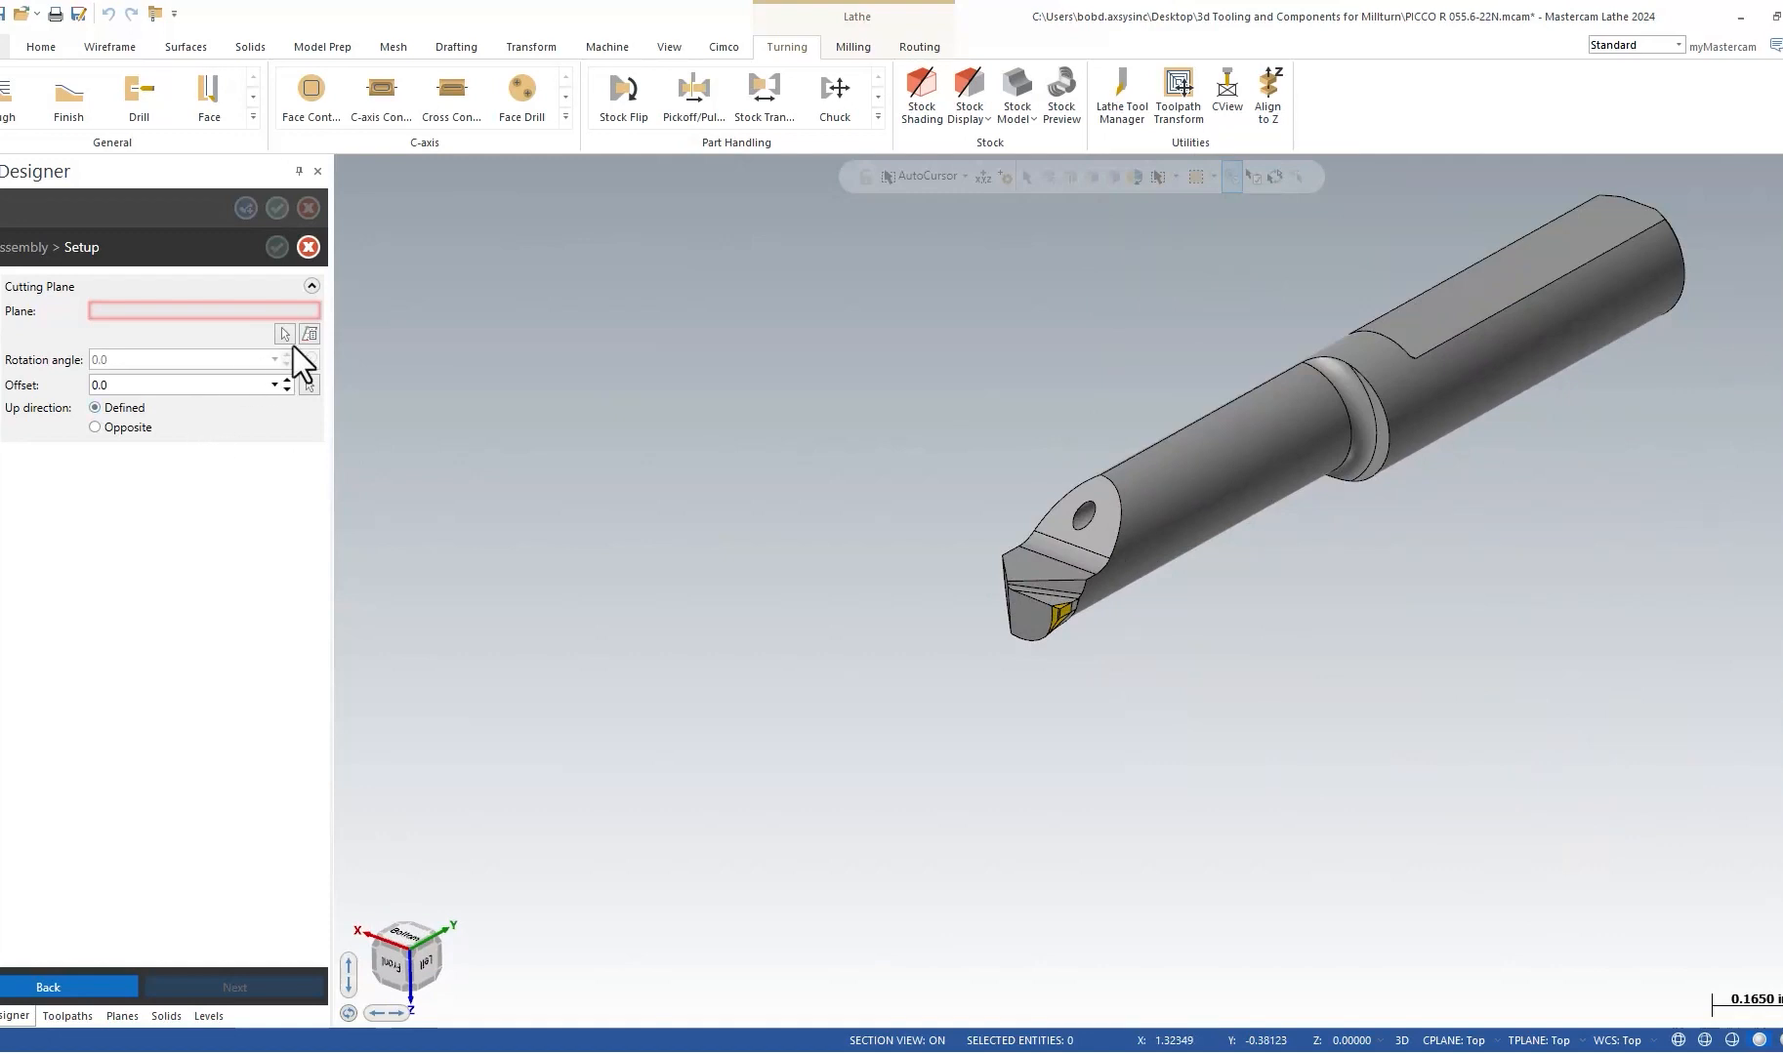
{"action": "left_click", "coordinate": [307, 334]}
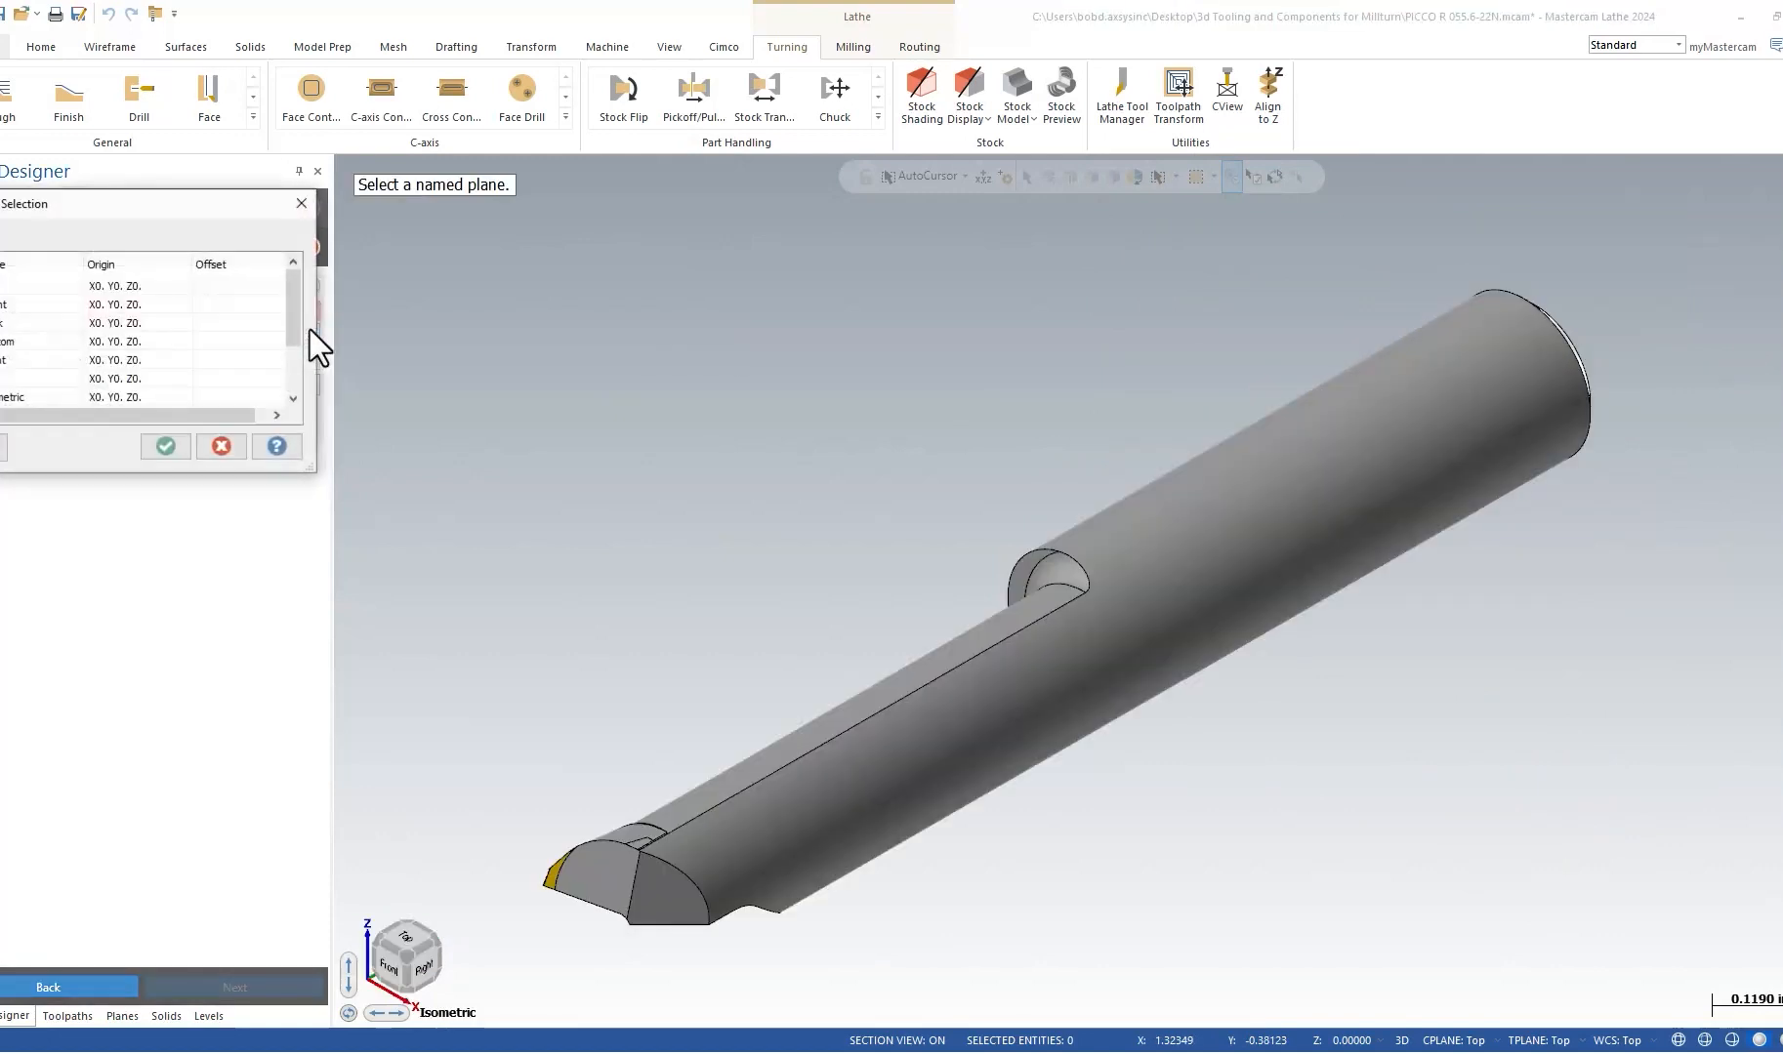
{"action": "left_click", "coordinate": [31, 287]}
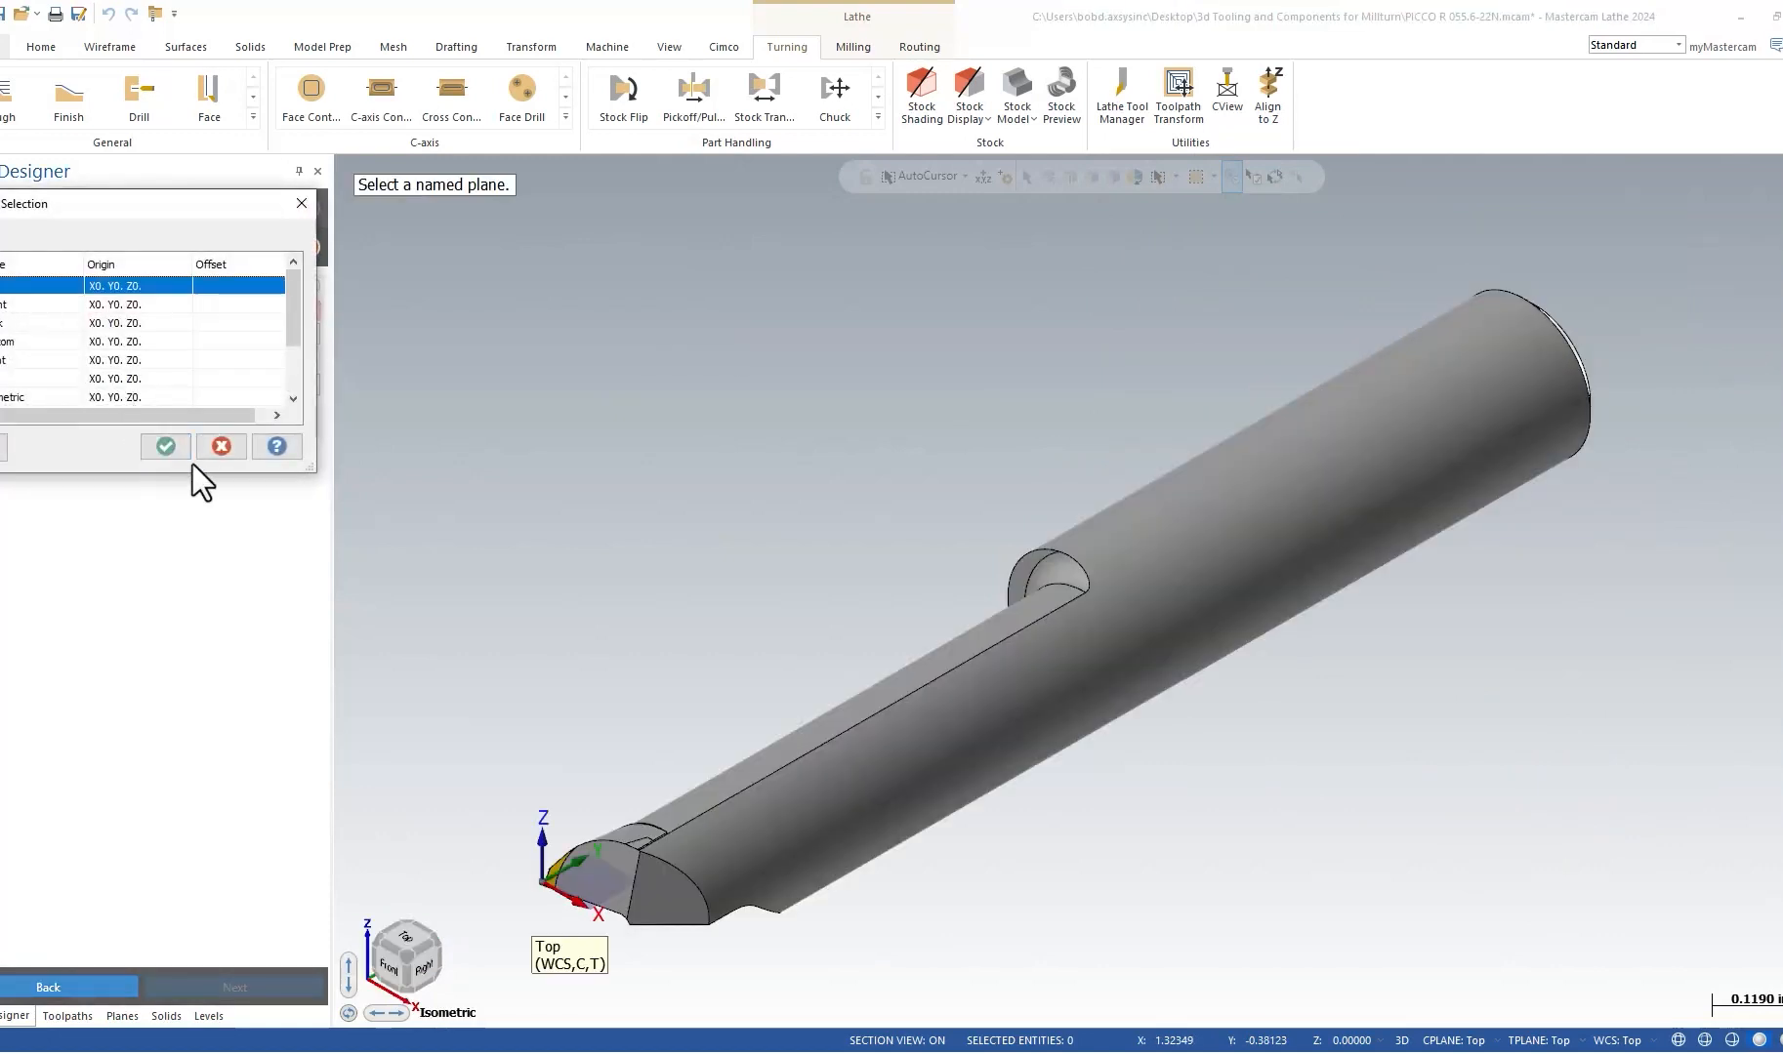
{"action": "left_click", "coordinate": [166, 446]}
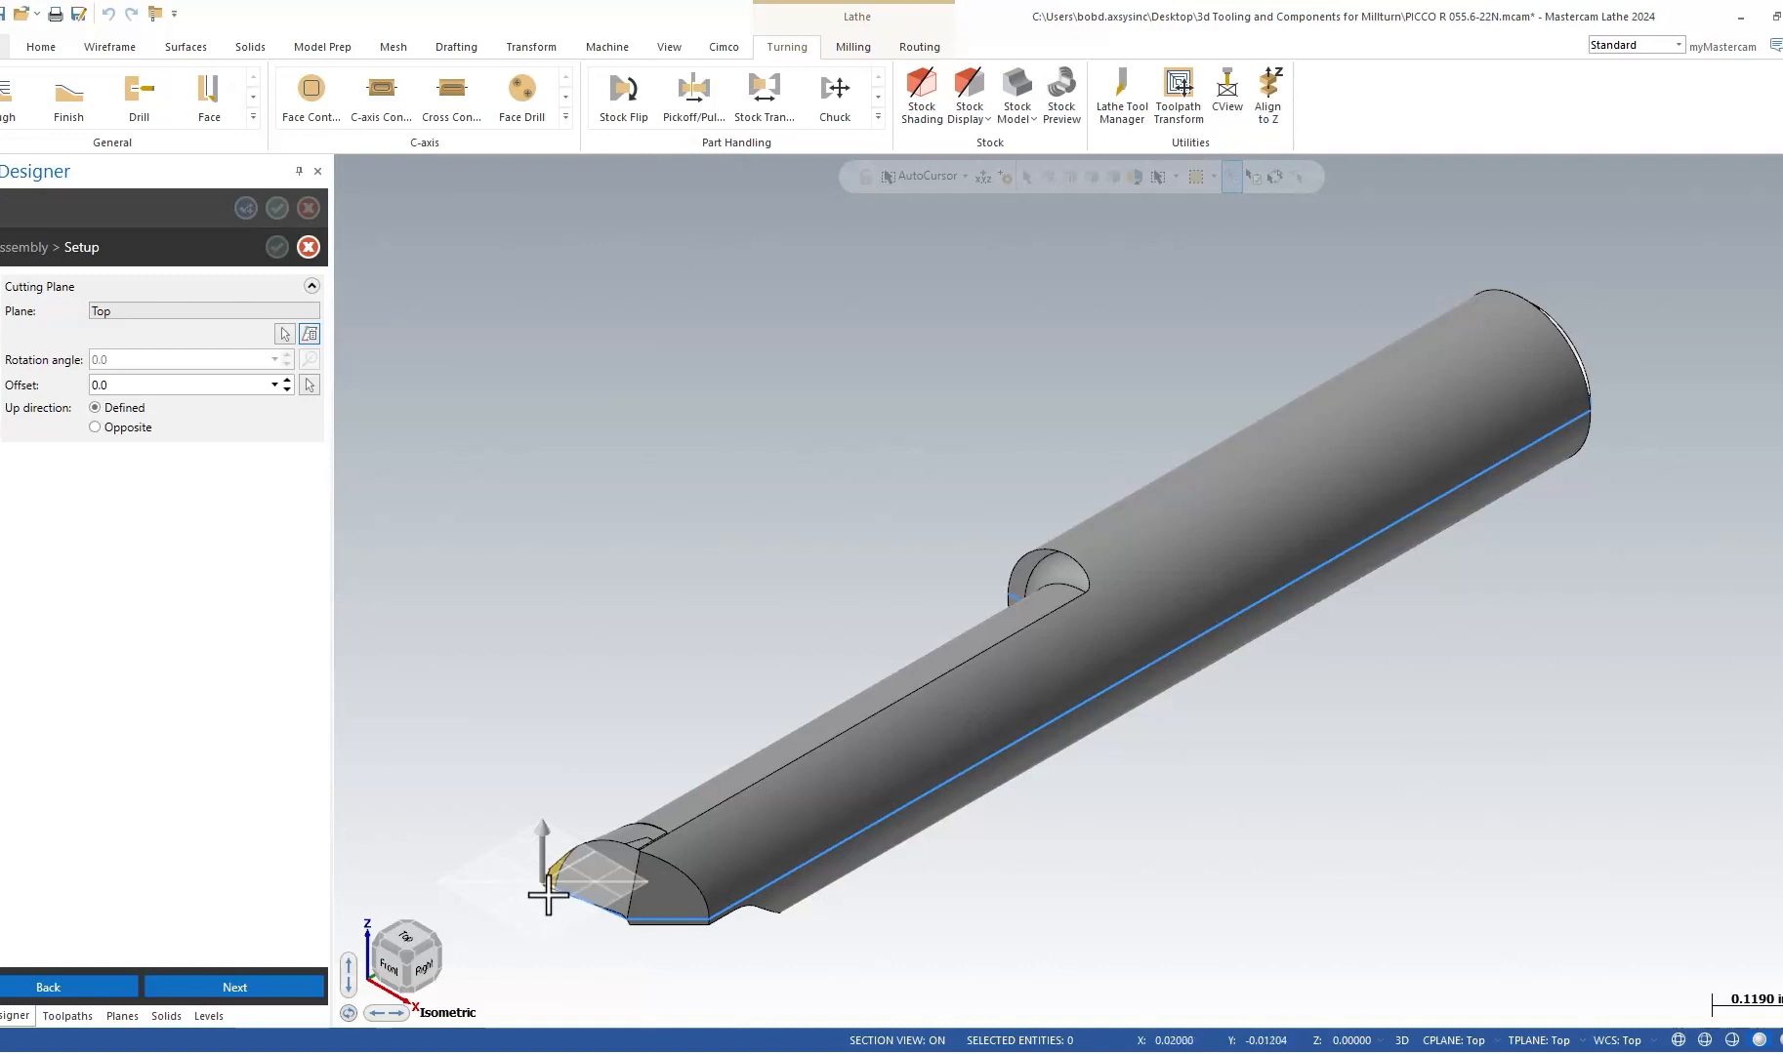
{"action": "left_click", "coordinate": [95, 427]}
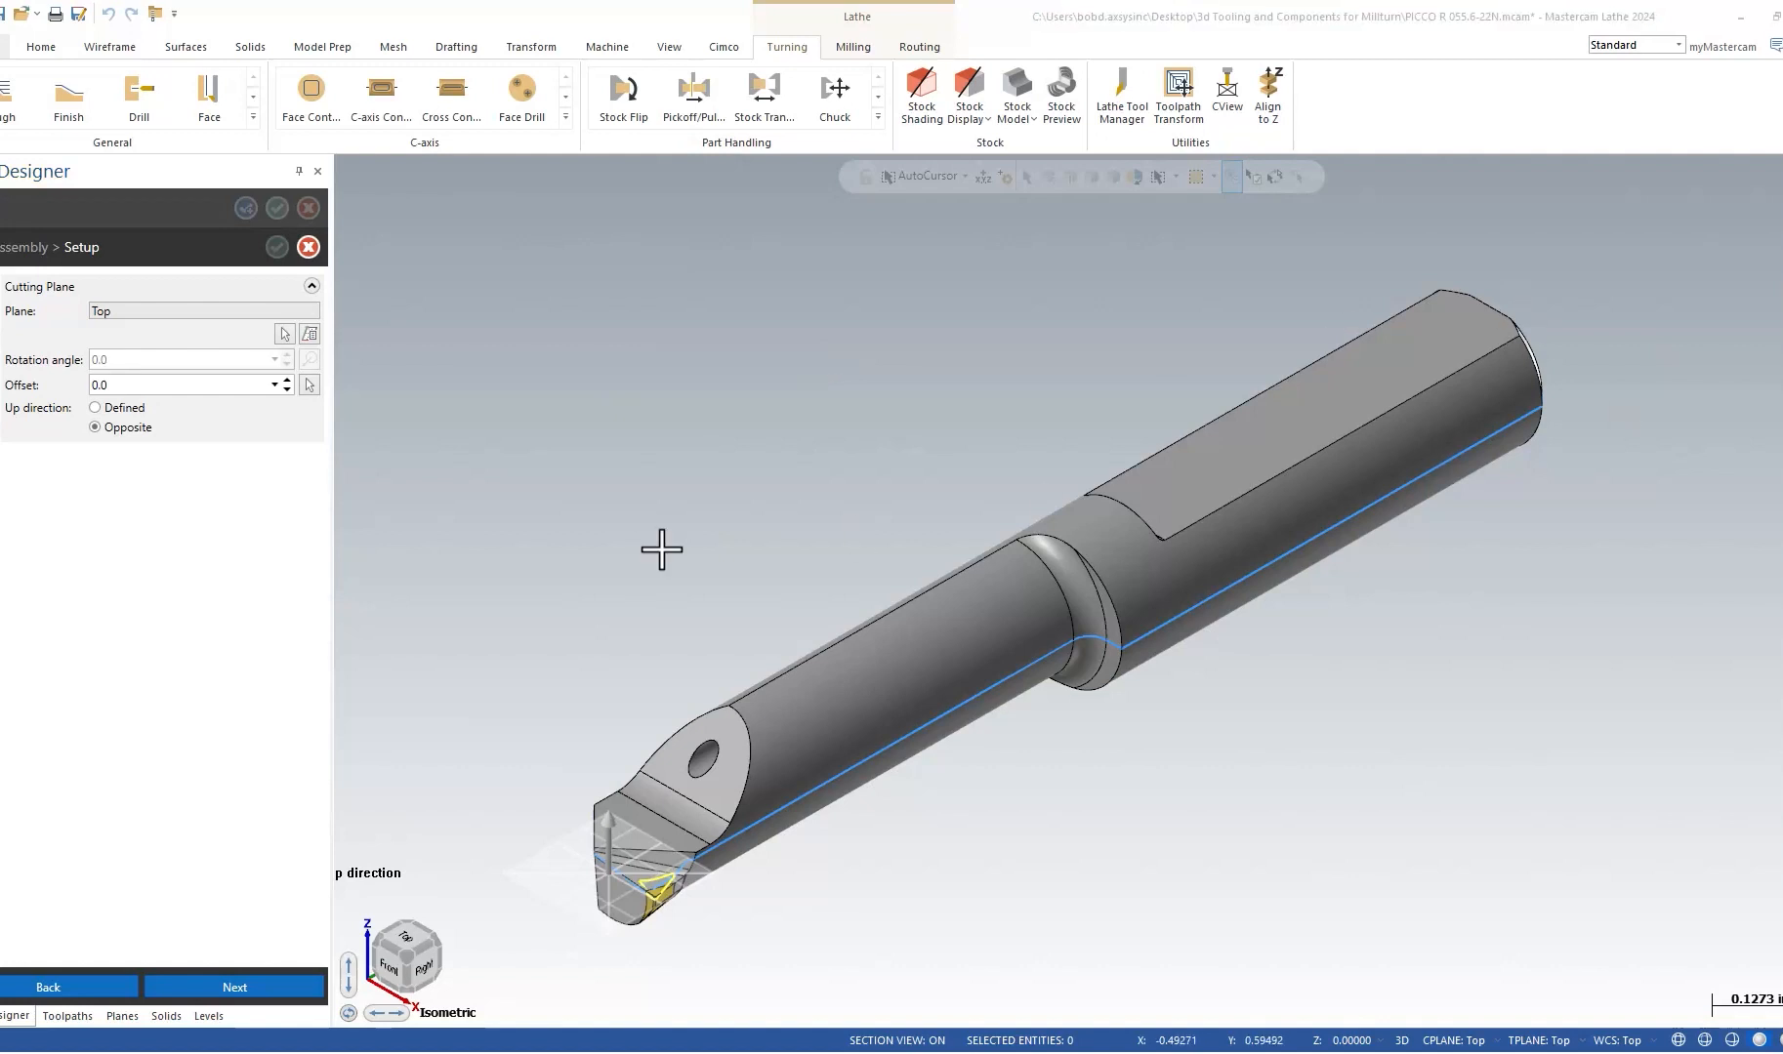
Offset the insert's cutting plane by 0.00498 by picking a point at the insert's nose, and accept the default boundary.
{"action": "scroll", "coordinate": [651, 810], "scroll_direction": "up", "scroll_amount": 5}
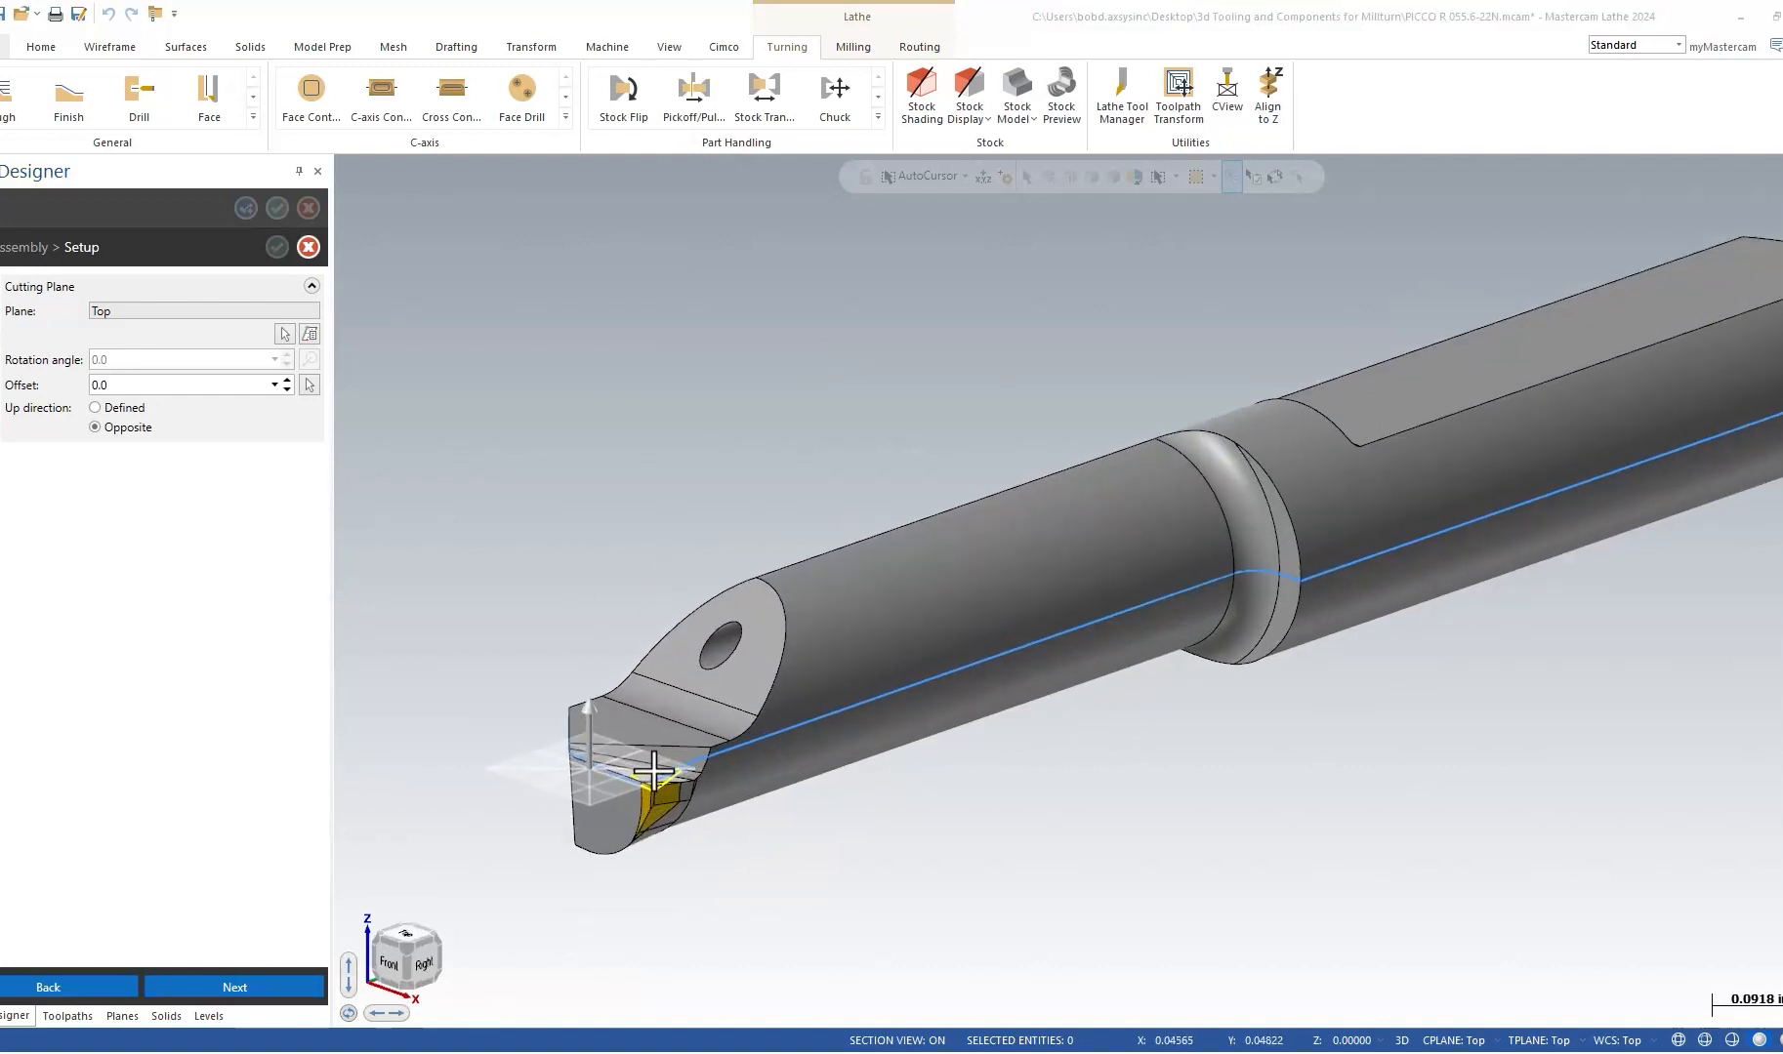
{"action": "scroll", "coordinate": [652, 799], "scroll_direction": "up", "scroll_amount": 5}
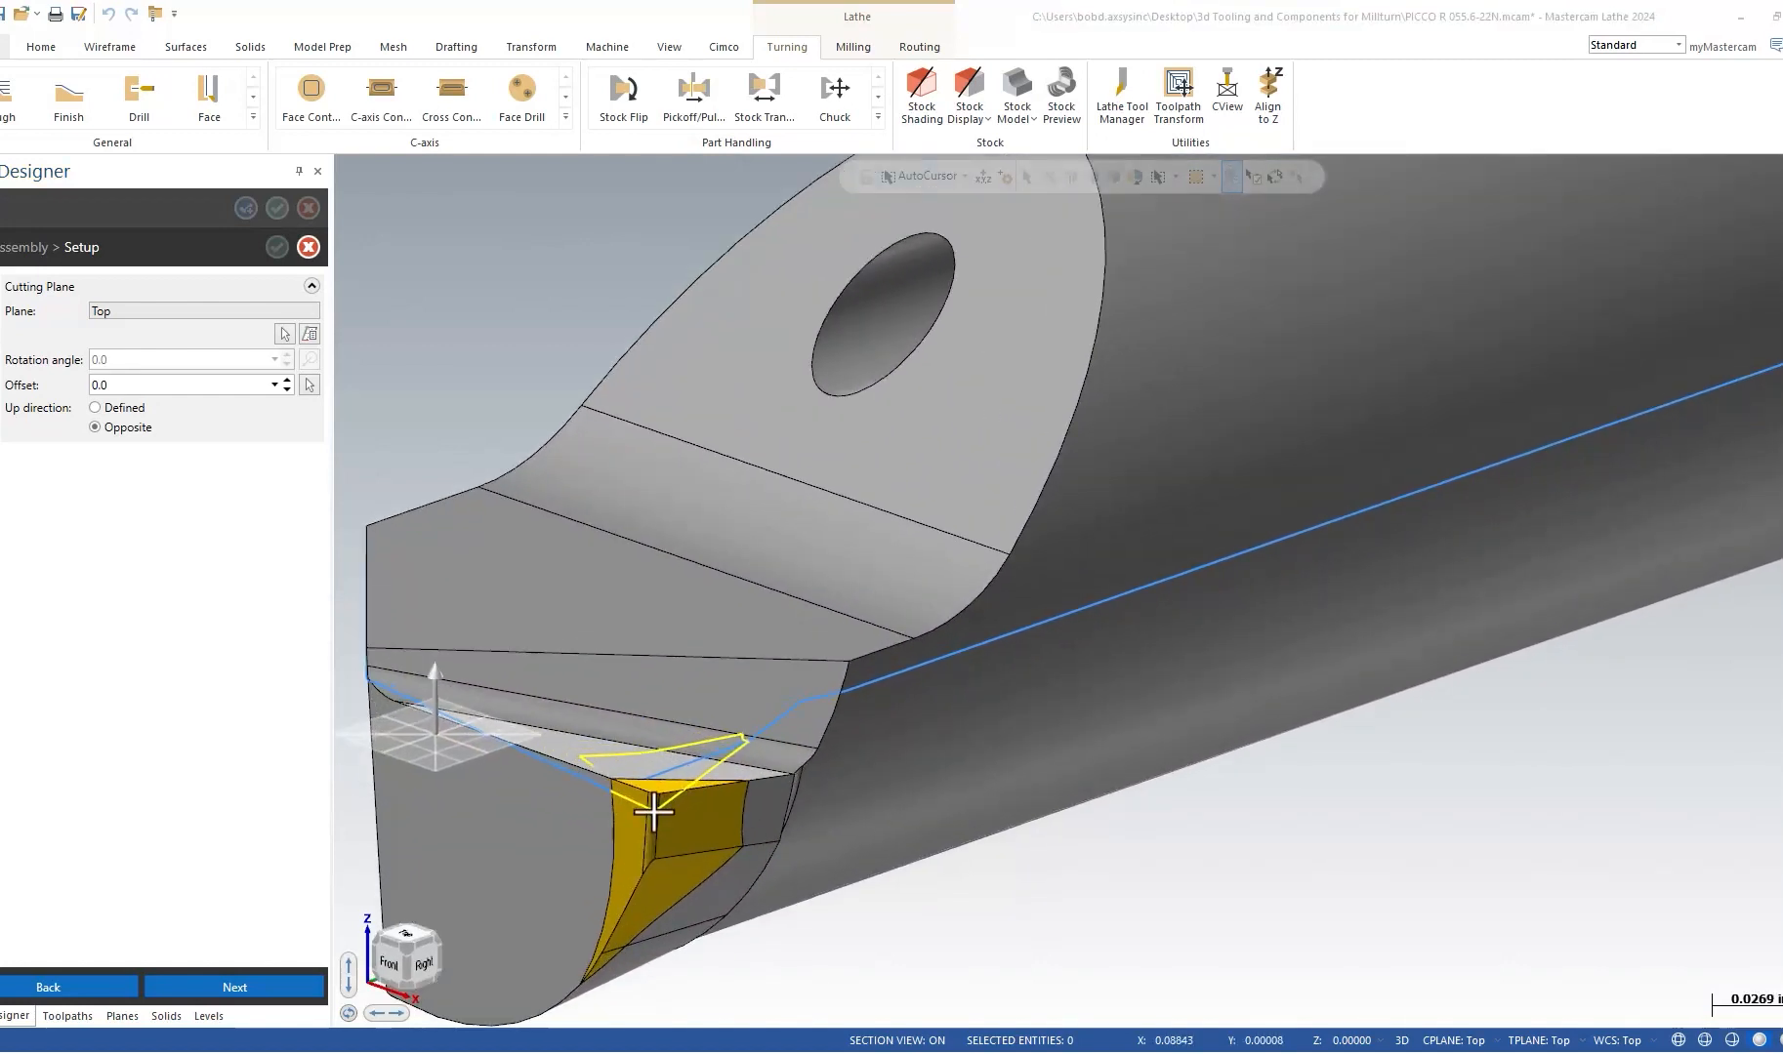
{"action": "scroll", "coordinate": [654, 810], "scroll_direction": "up", "scroll_amount": 1}
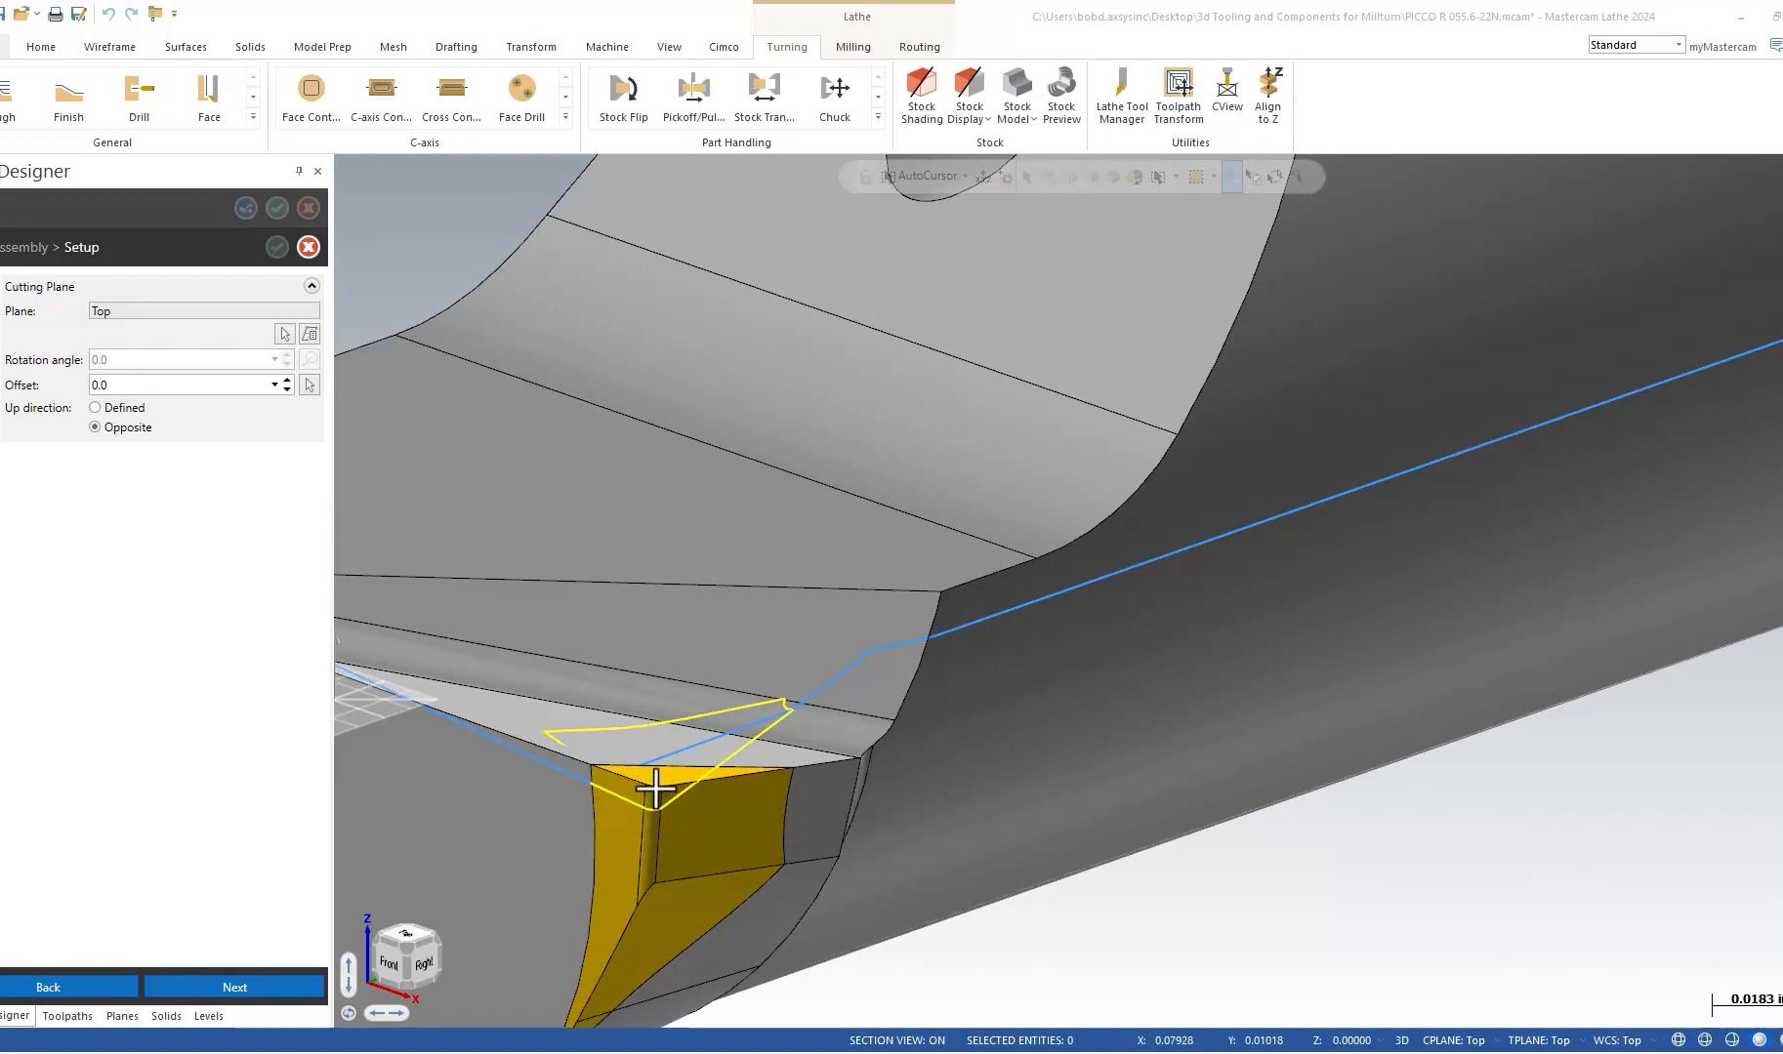
{"action": "left_click", "coordinate": [309, 384]}
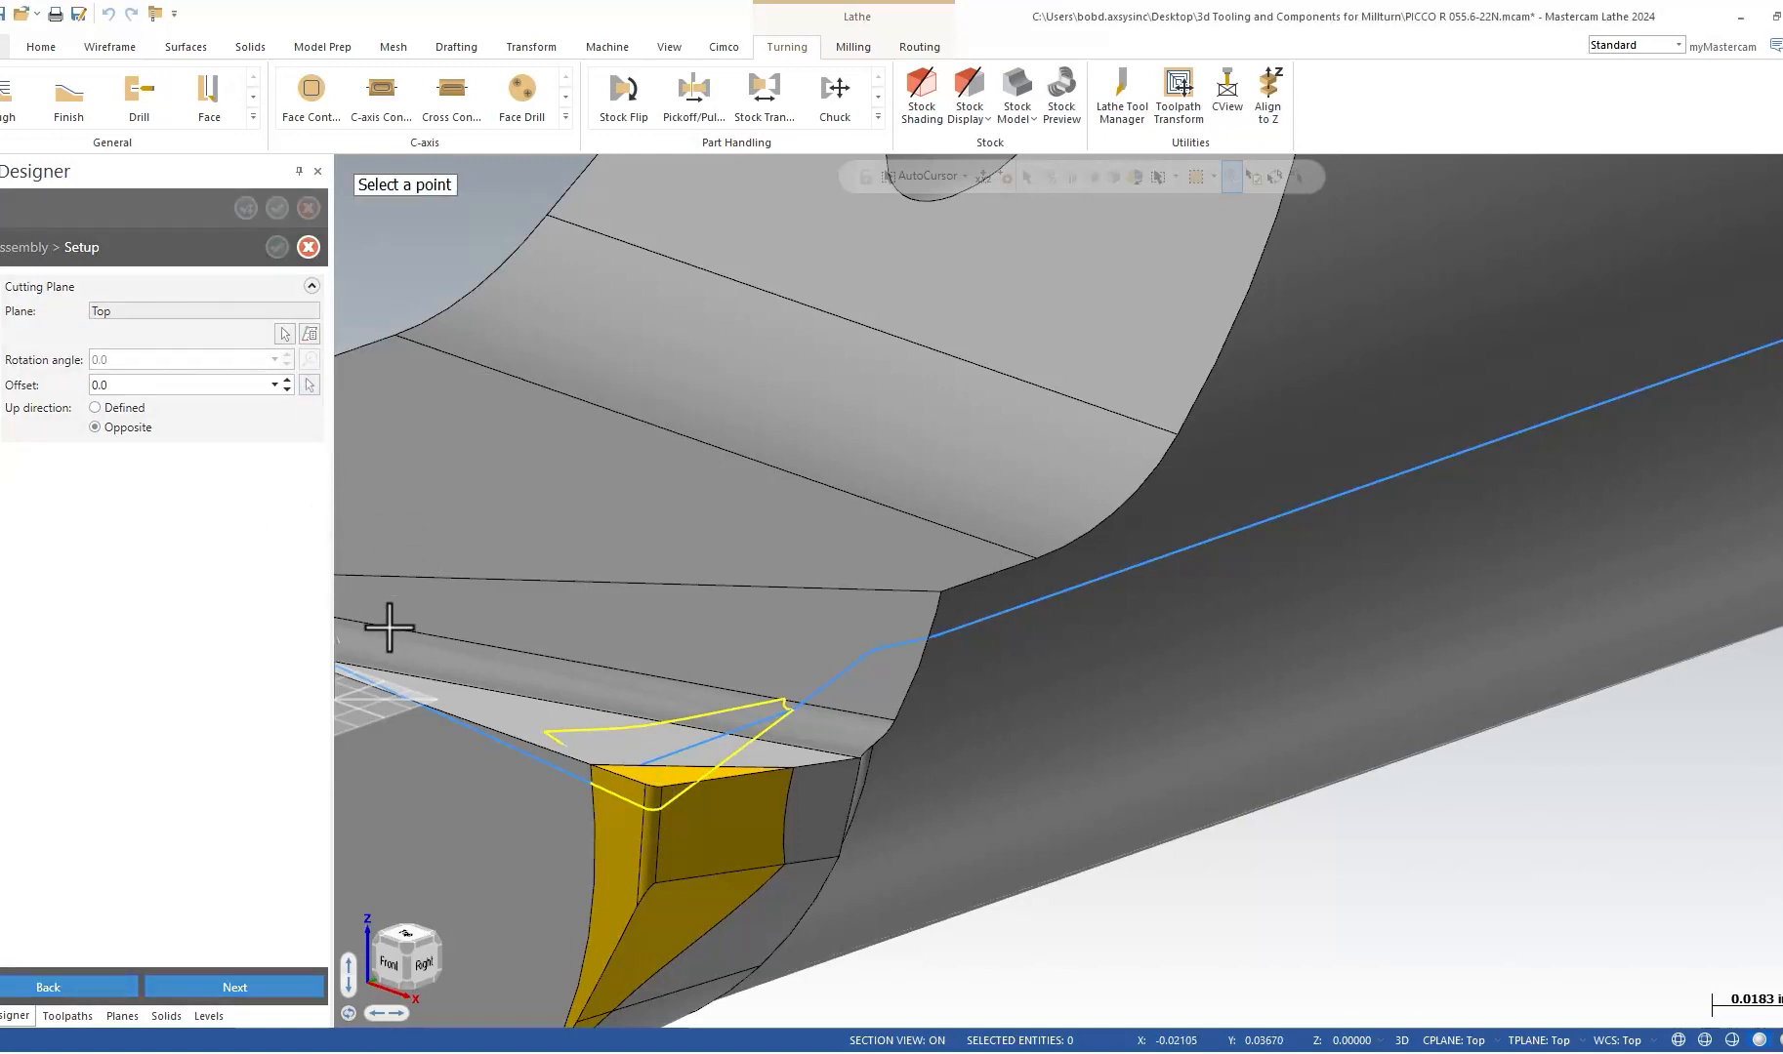
{"action": "left_click", "coordinate": [656, 802]}
{"action": "scroll", "coordinate": [683, 810], "scroll_direction": "down", "scroll_amount": 5}
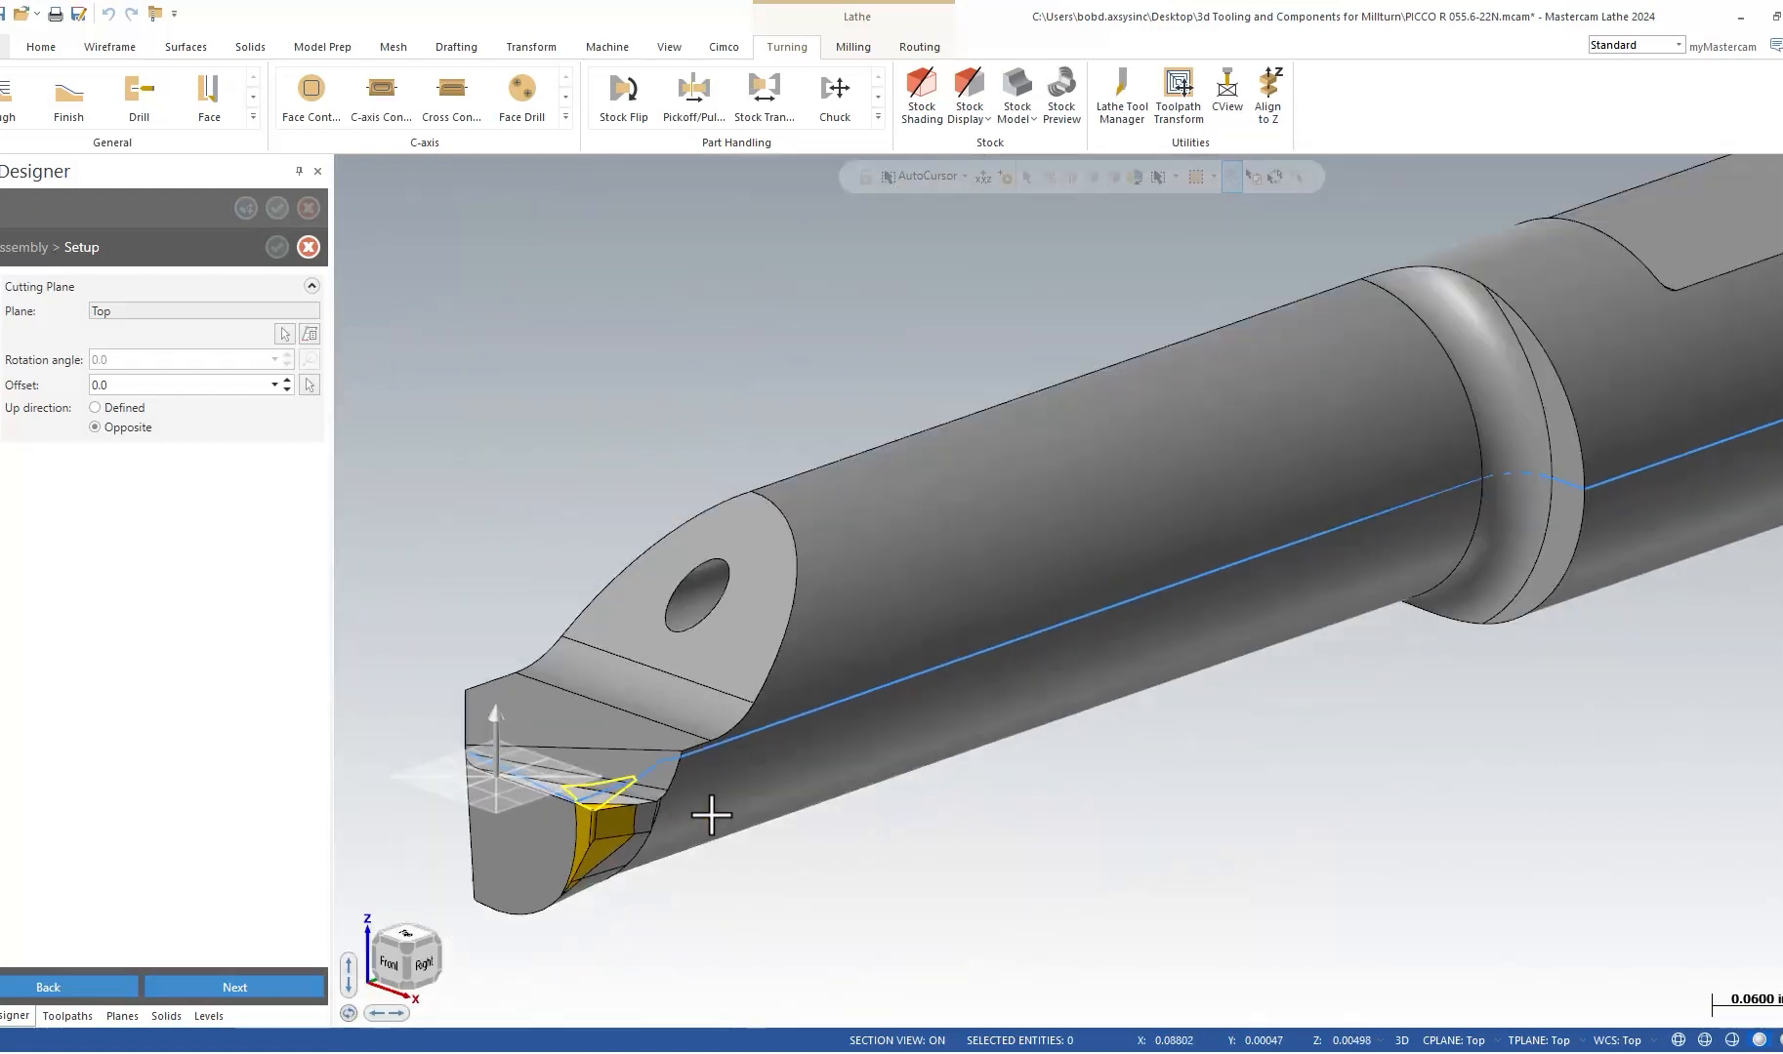
{"action": "scroll", "coordinate": [579, 823], "scroll_direction": "up", "scroll_amount": 2}
{"action": "scroll", "coordinate": [579, 823], "scroll_direction": "up", "scroll_amount": 8}
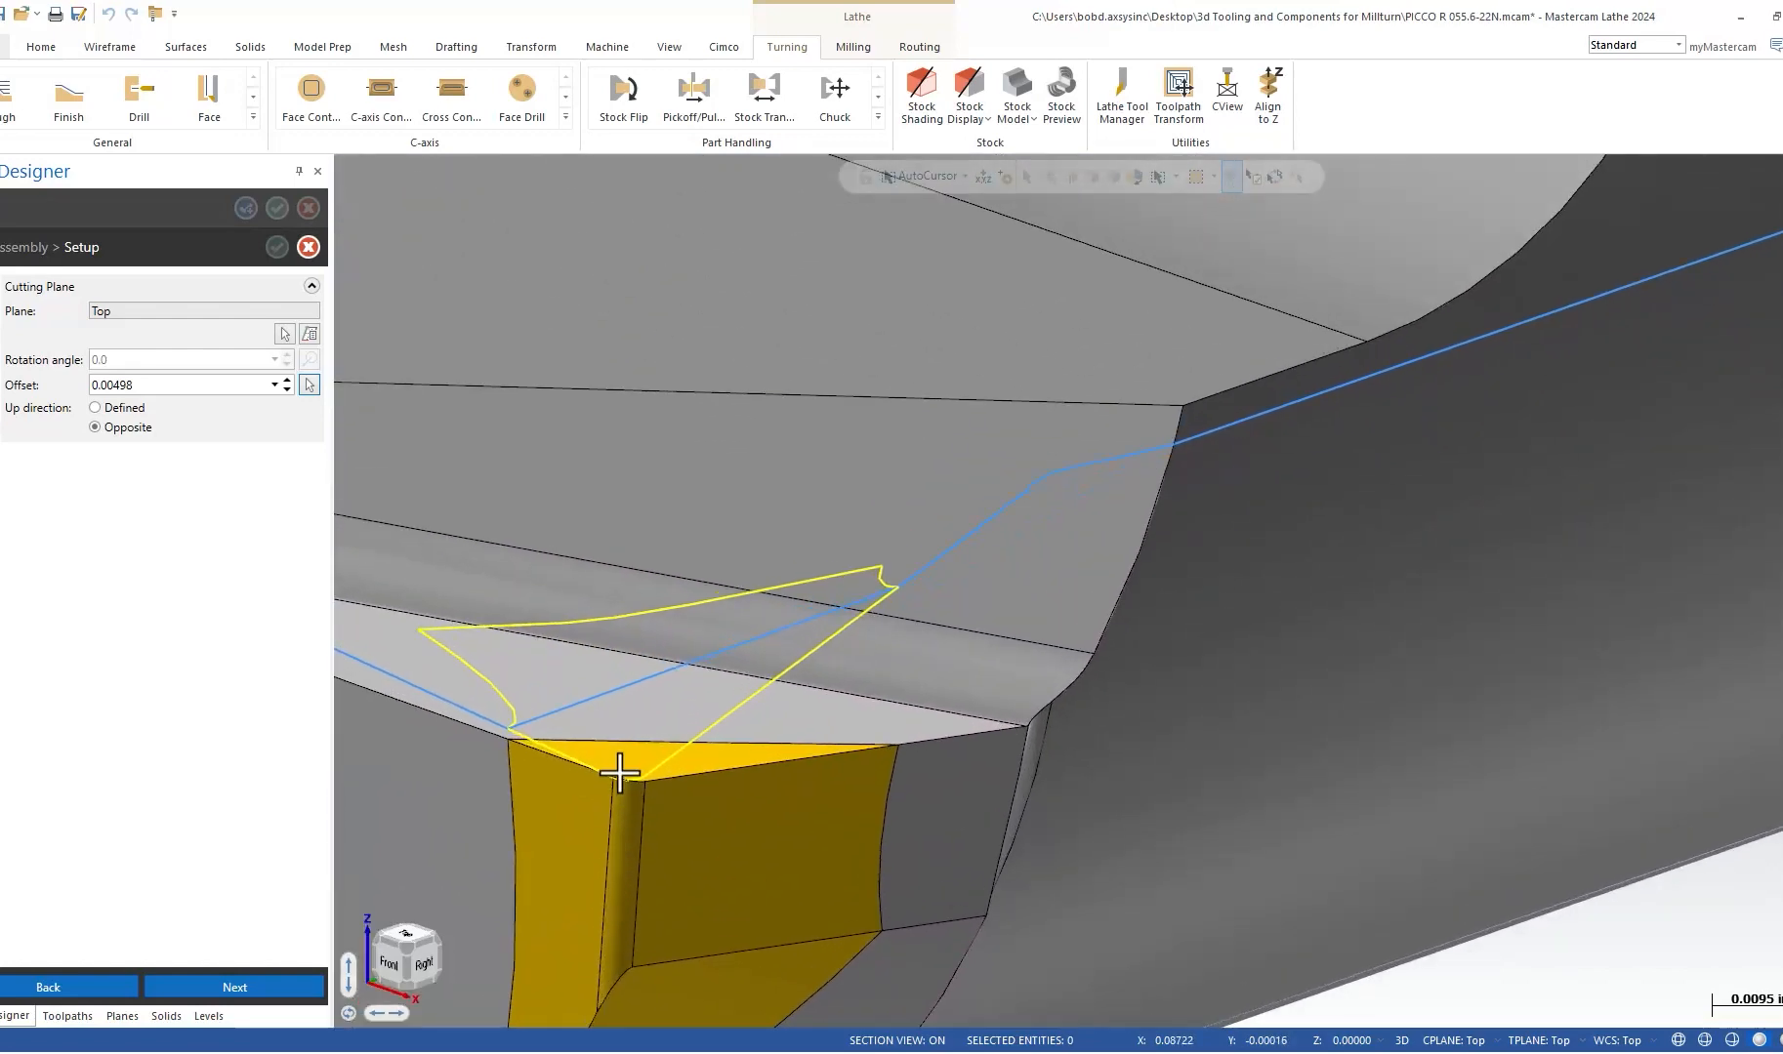
{"action": "scroll", "coordinate": [644, 808], "scroll_direction": "down", "scroll_amount": 8}
{"action": "scroll", "coordinate": [649, 813], "scroll_direction": "down", "scroll_amount": 1}
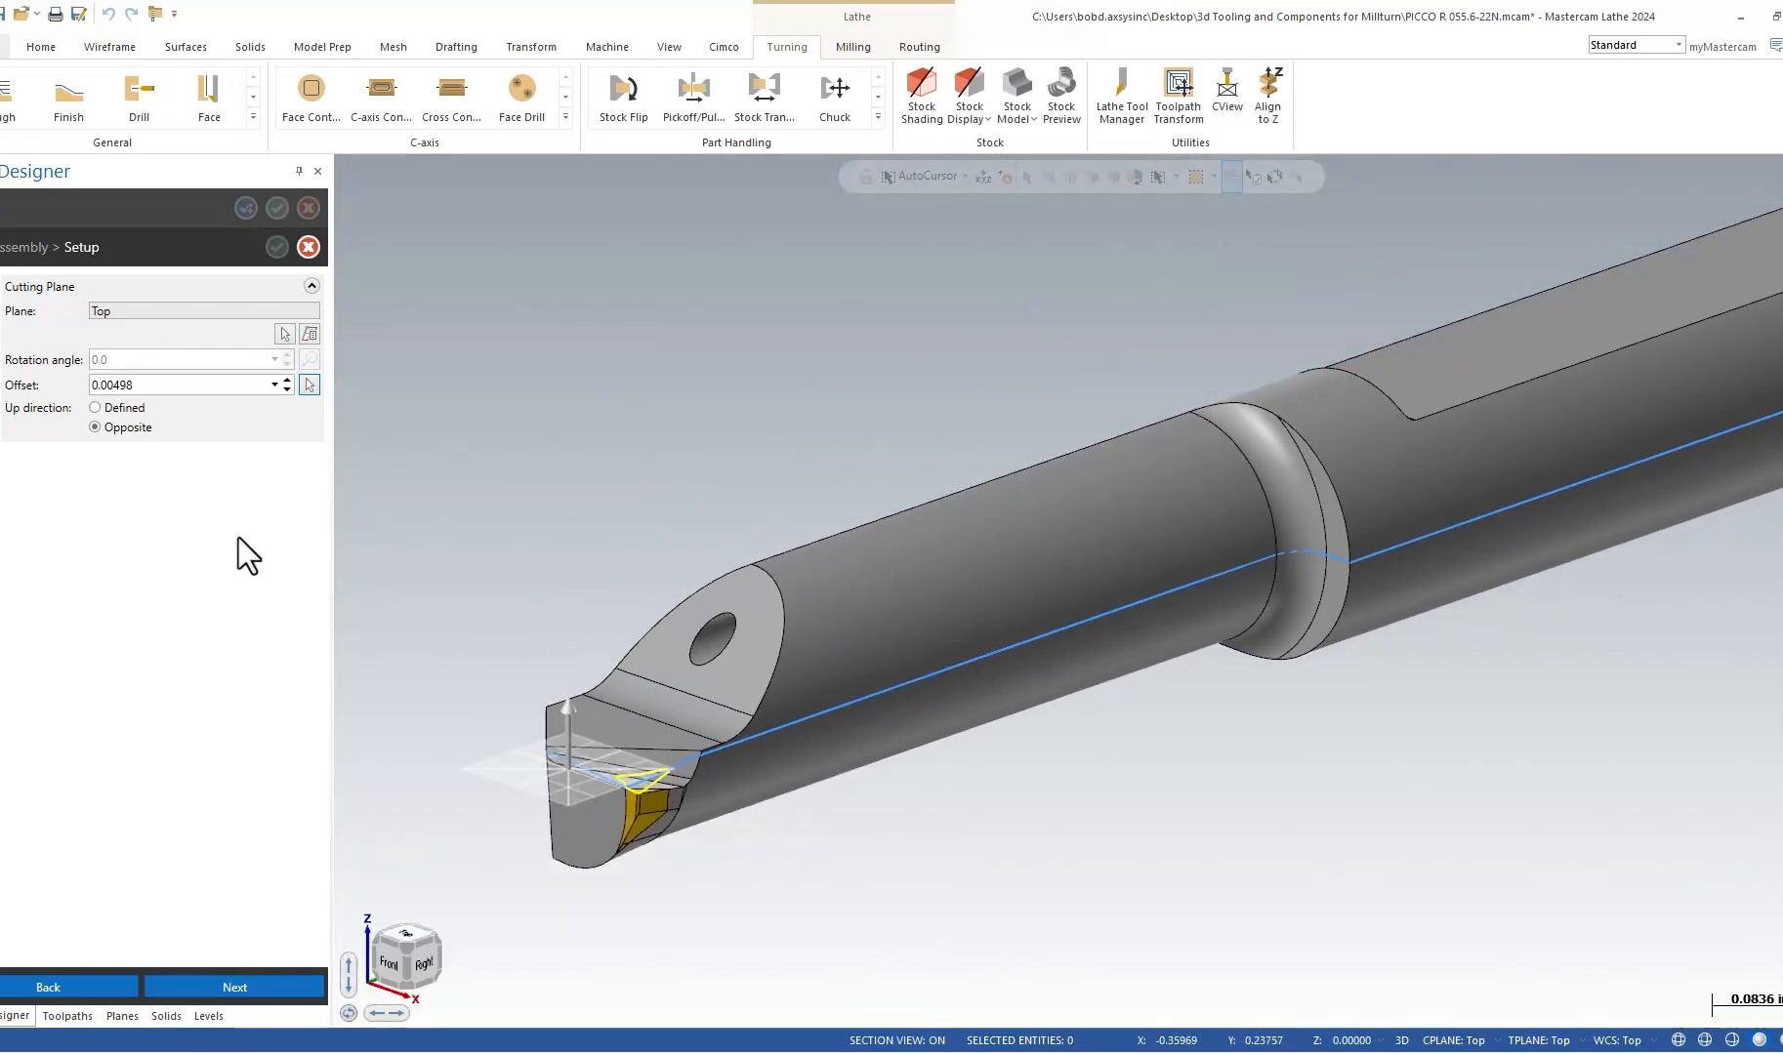
{"action": "left_click", "coordinate": [293, 986]}
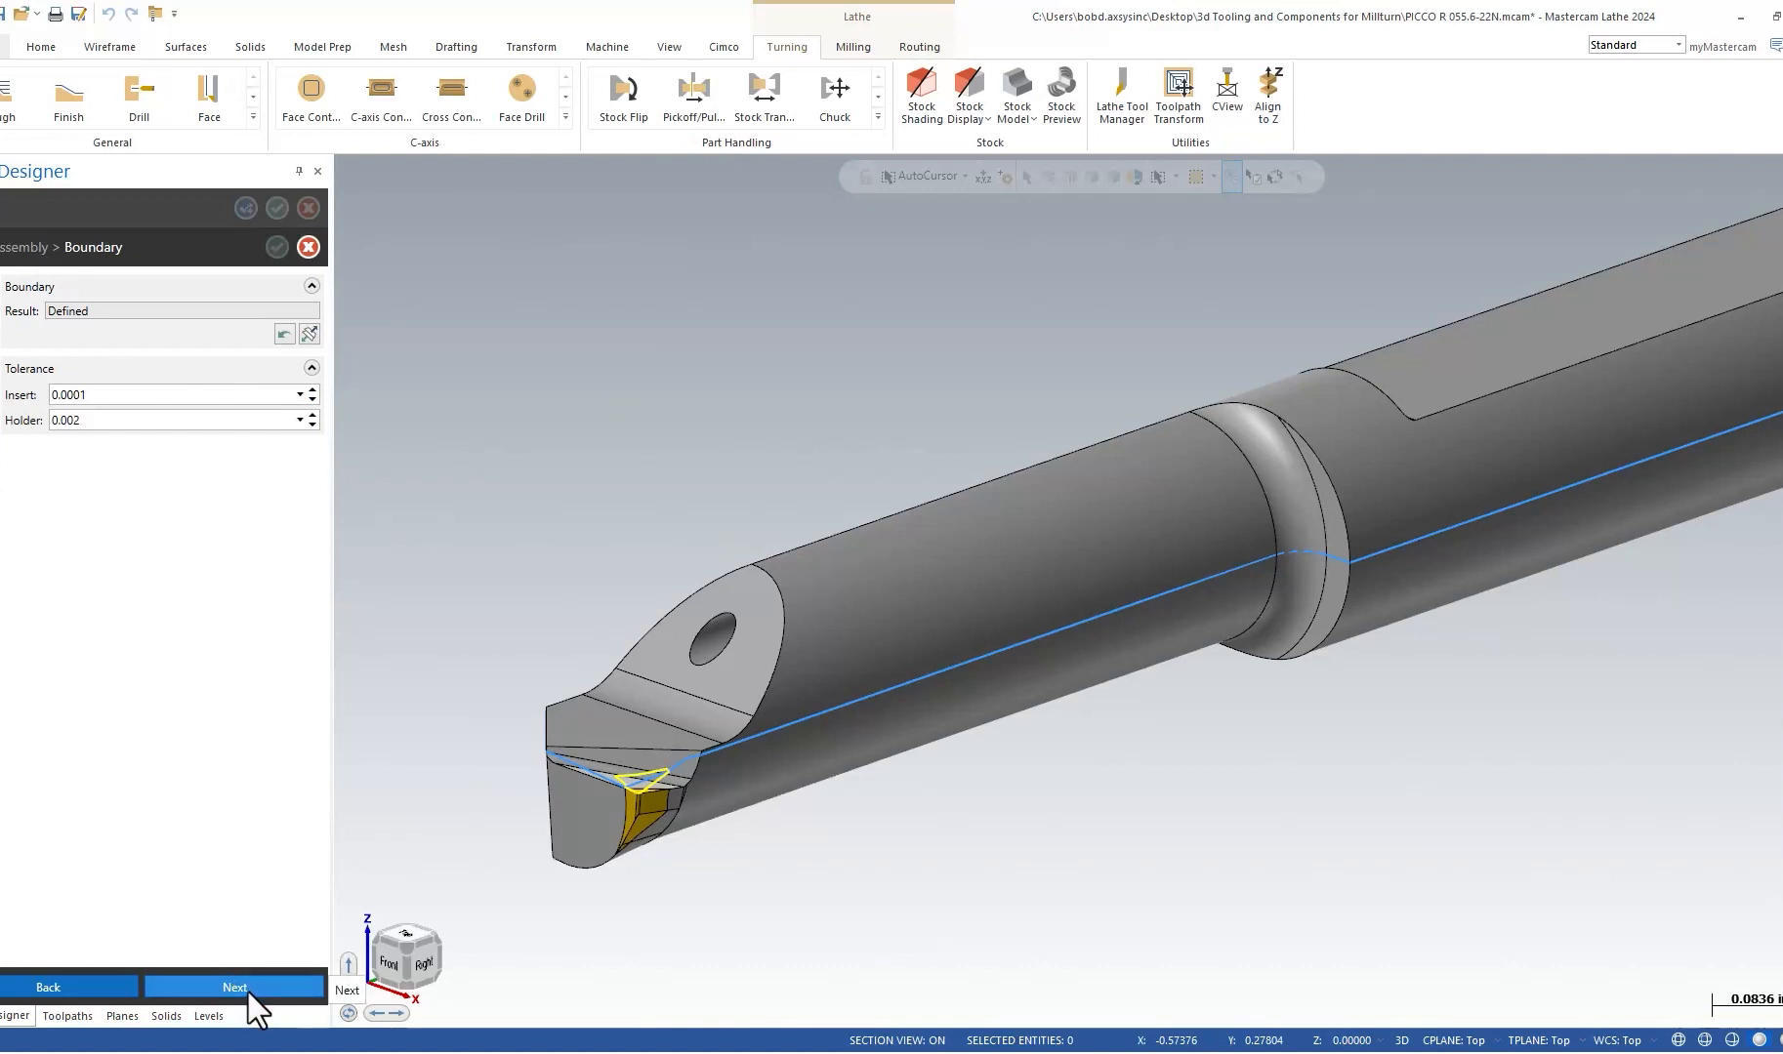
{"action": "left_click", "coordinate": [248, 988]}
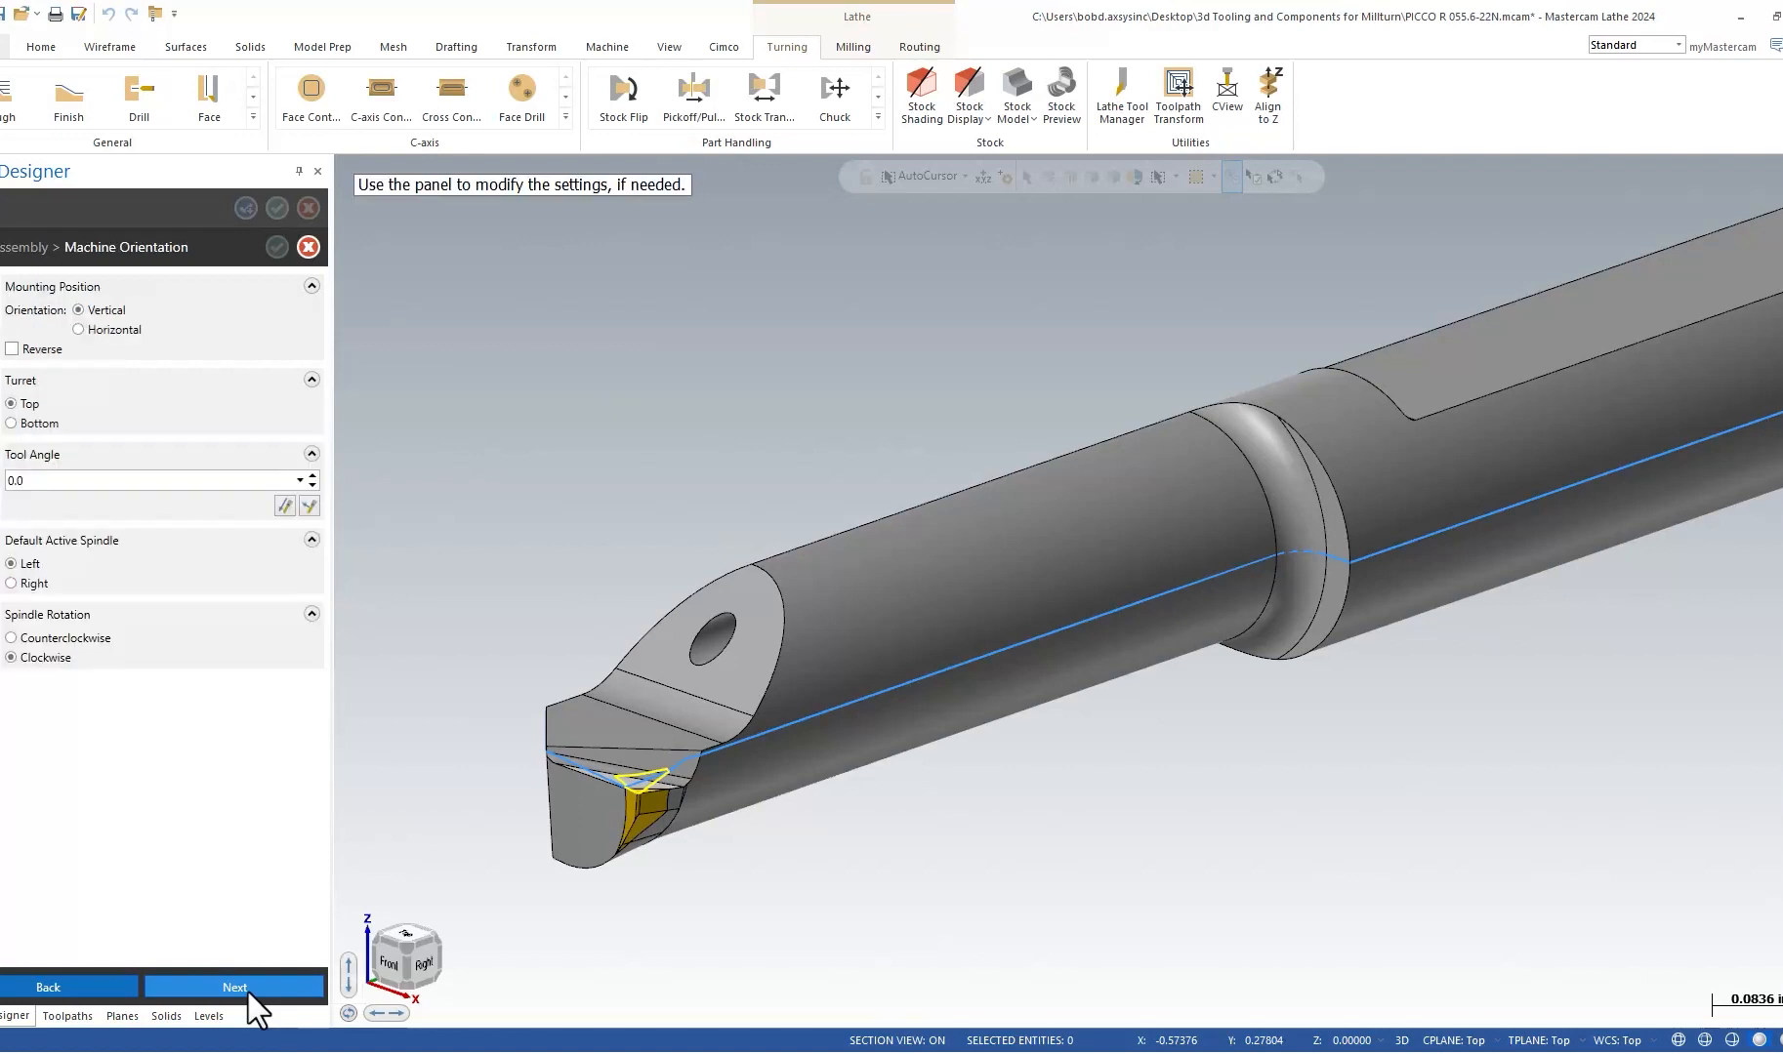
Orient the tool horizontally on the bottom turret, with the right spindle as default and counterclockwise spindle rotation, checking it in a fitted Top view.
{"action": "right_click", "coordinate": [774, 525]}
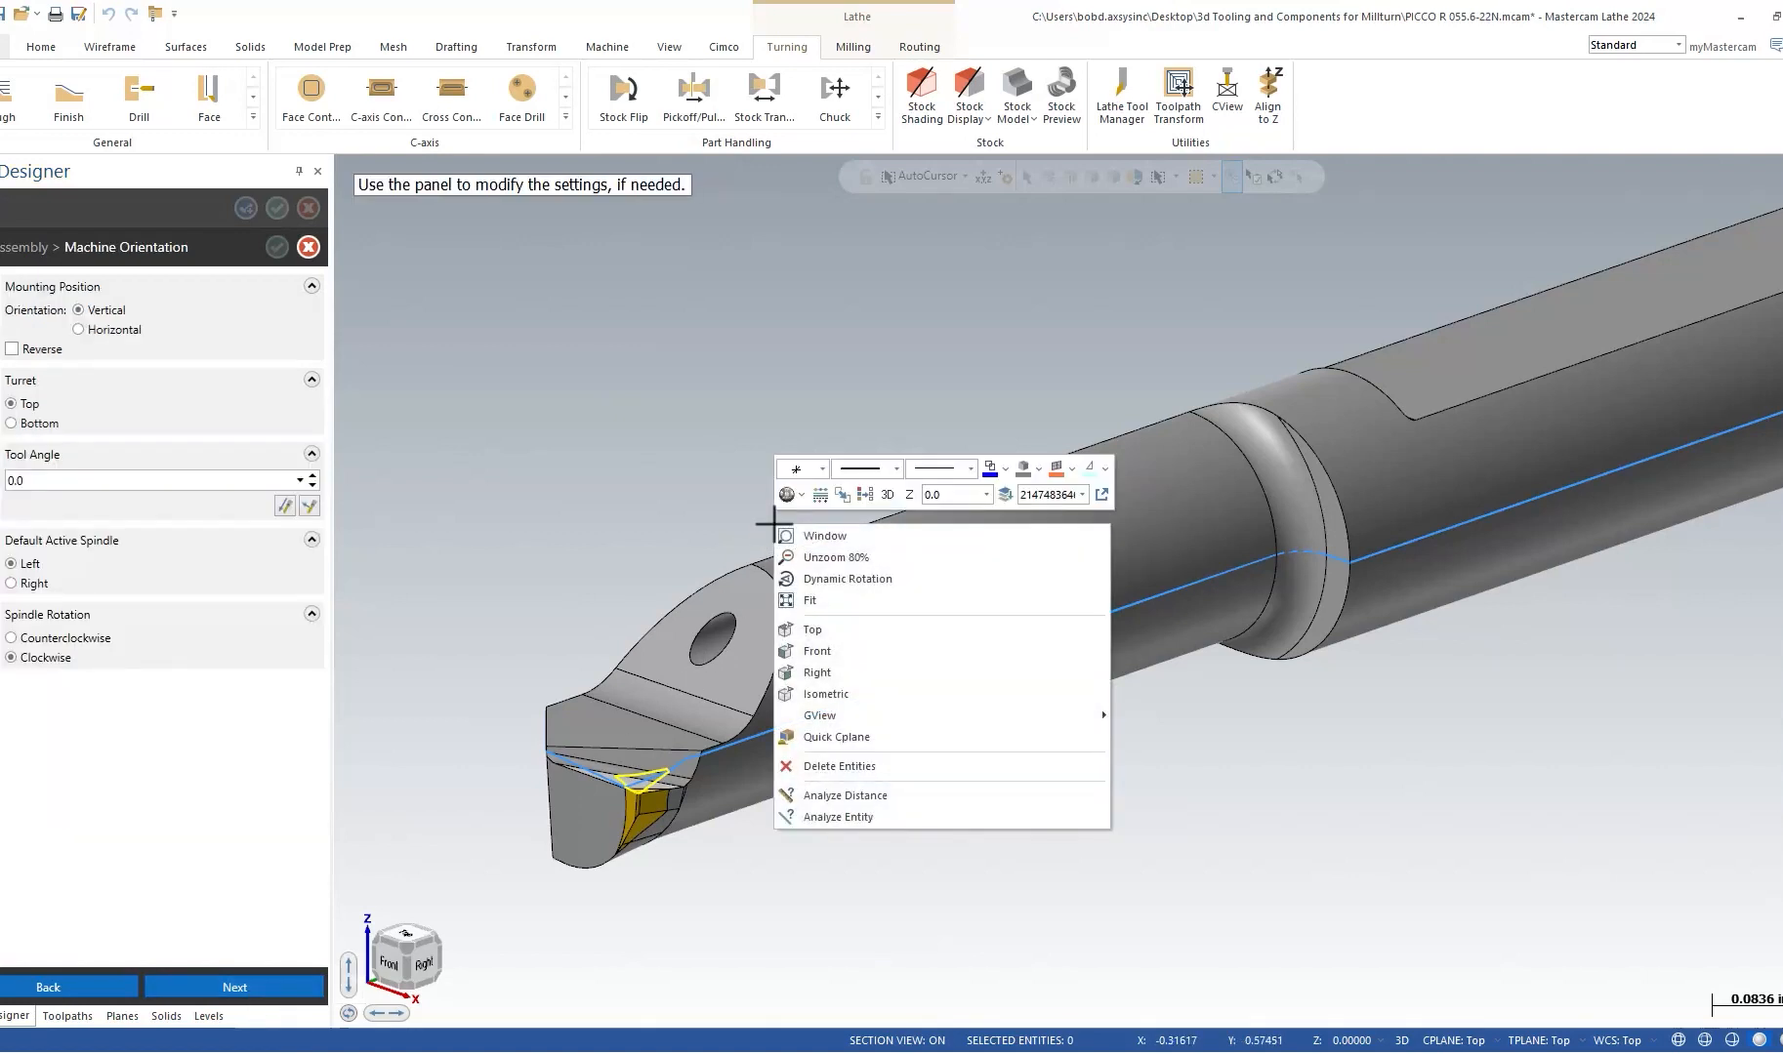
{"action": "left_click", "coordinate": [811, 627]}
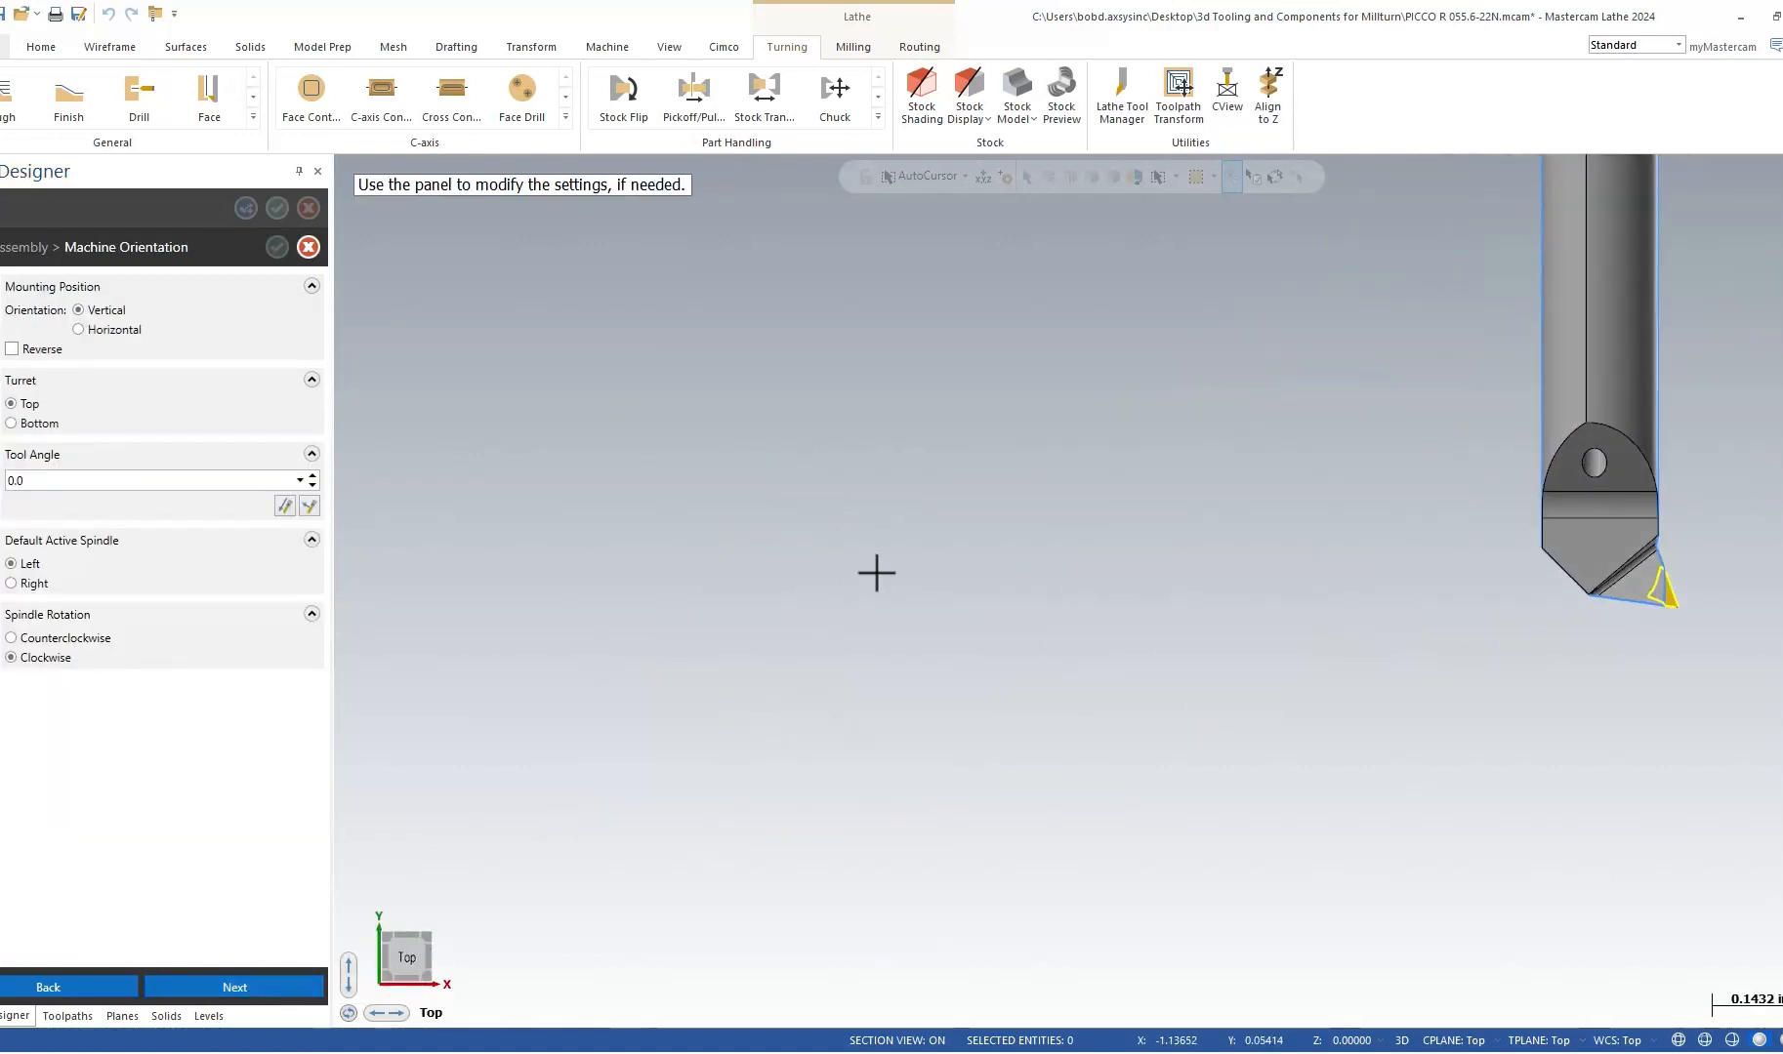
{"action": "right_click", "coordinate": [876, 573]}
{"action": "left_click", "coordinate": [910, 650]}
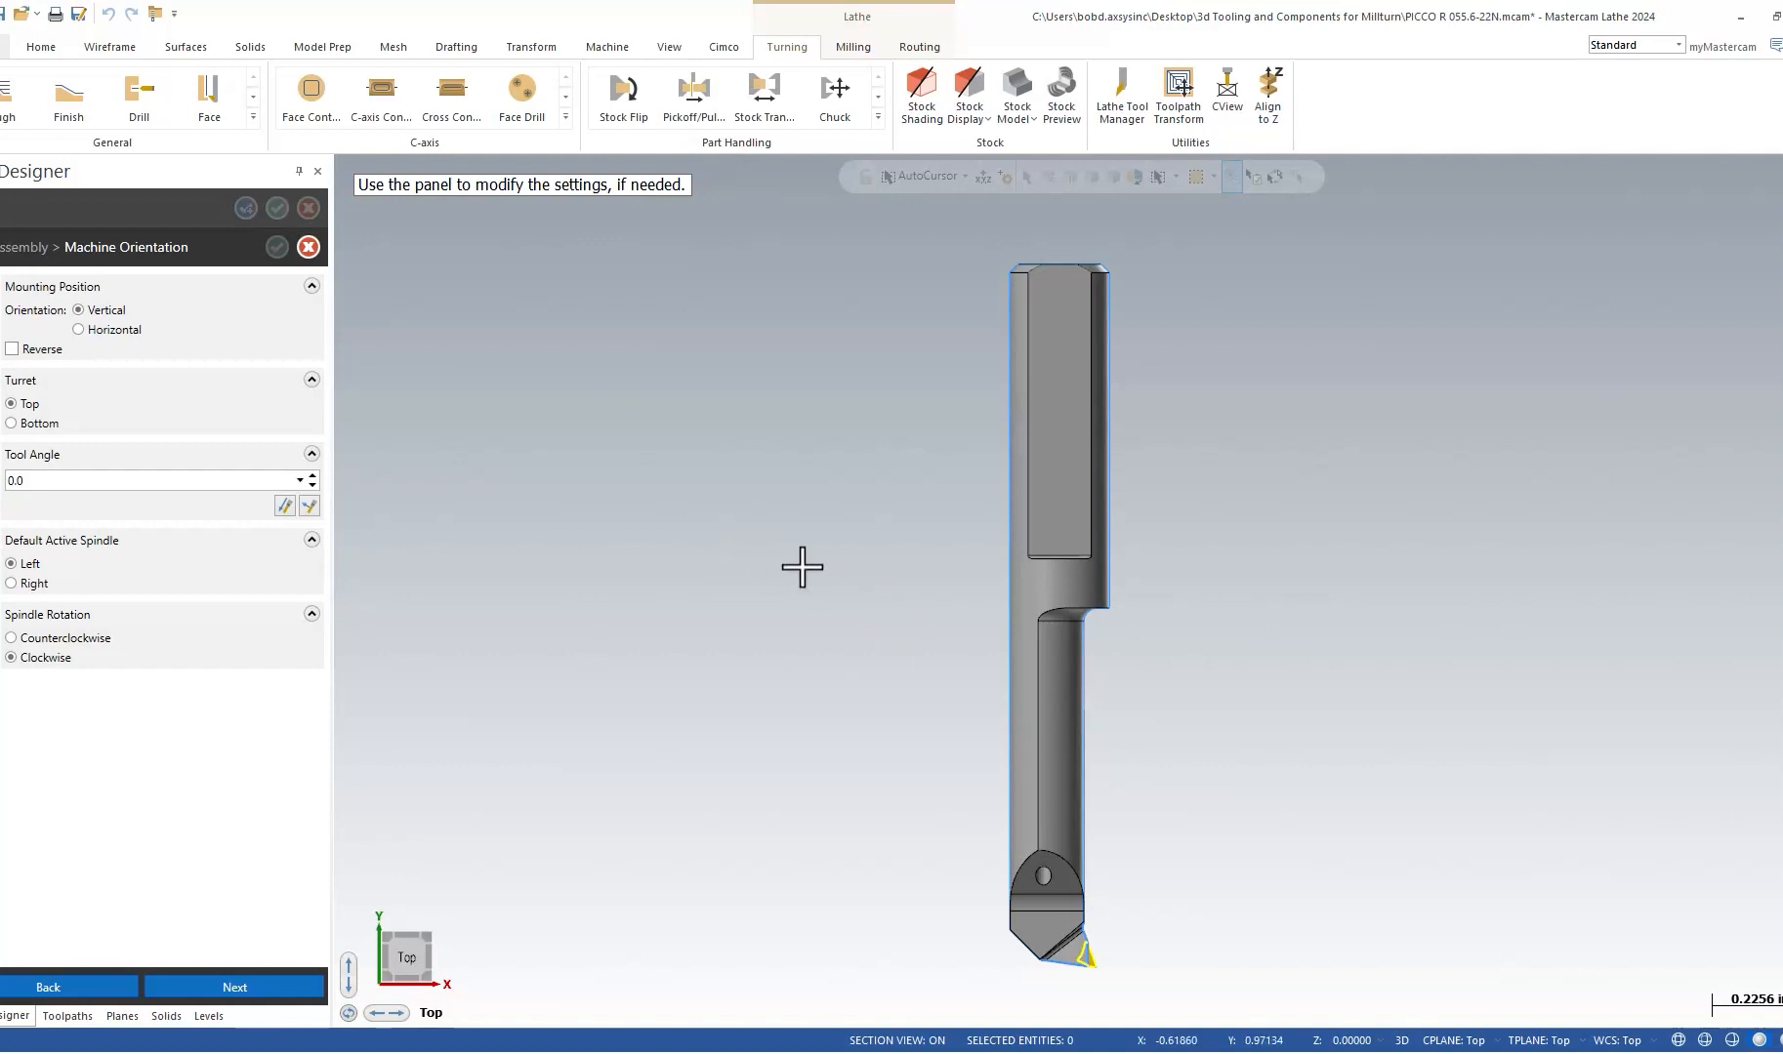
{"action": "left_click", "coordinate": [80, 329]}
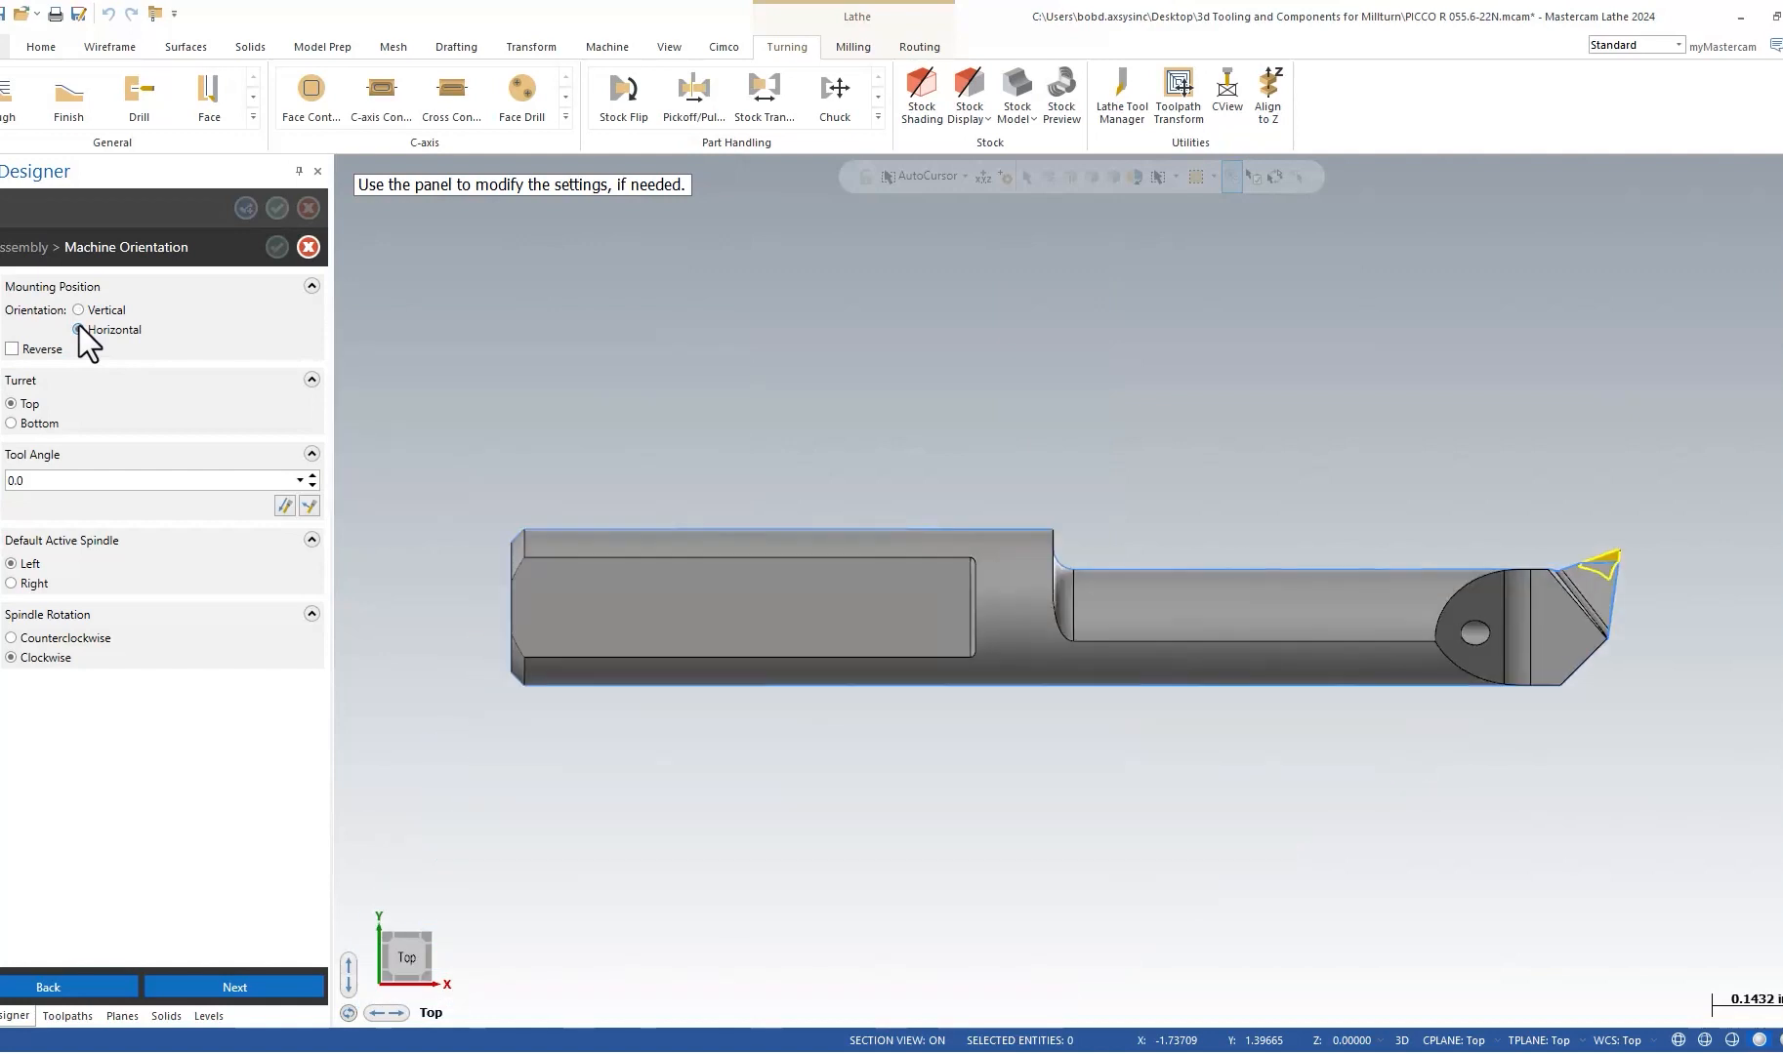
{"action": "left_click", "coordinate": [12, 423]}
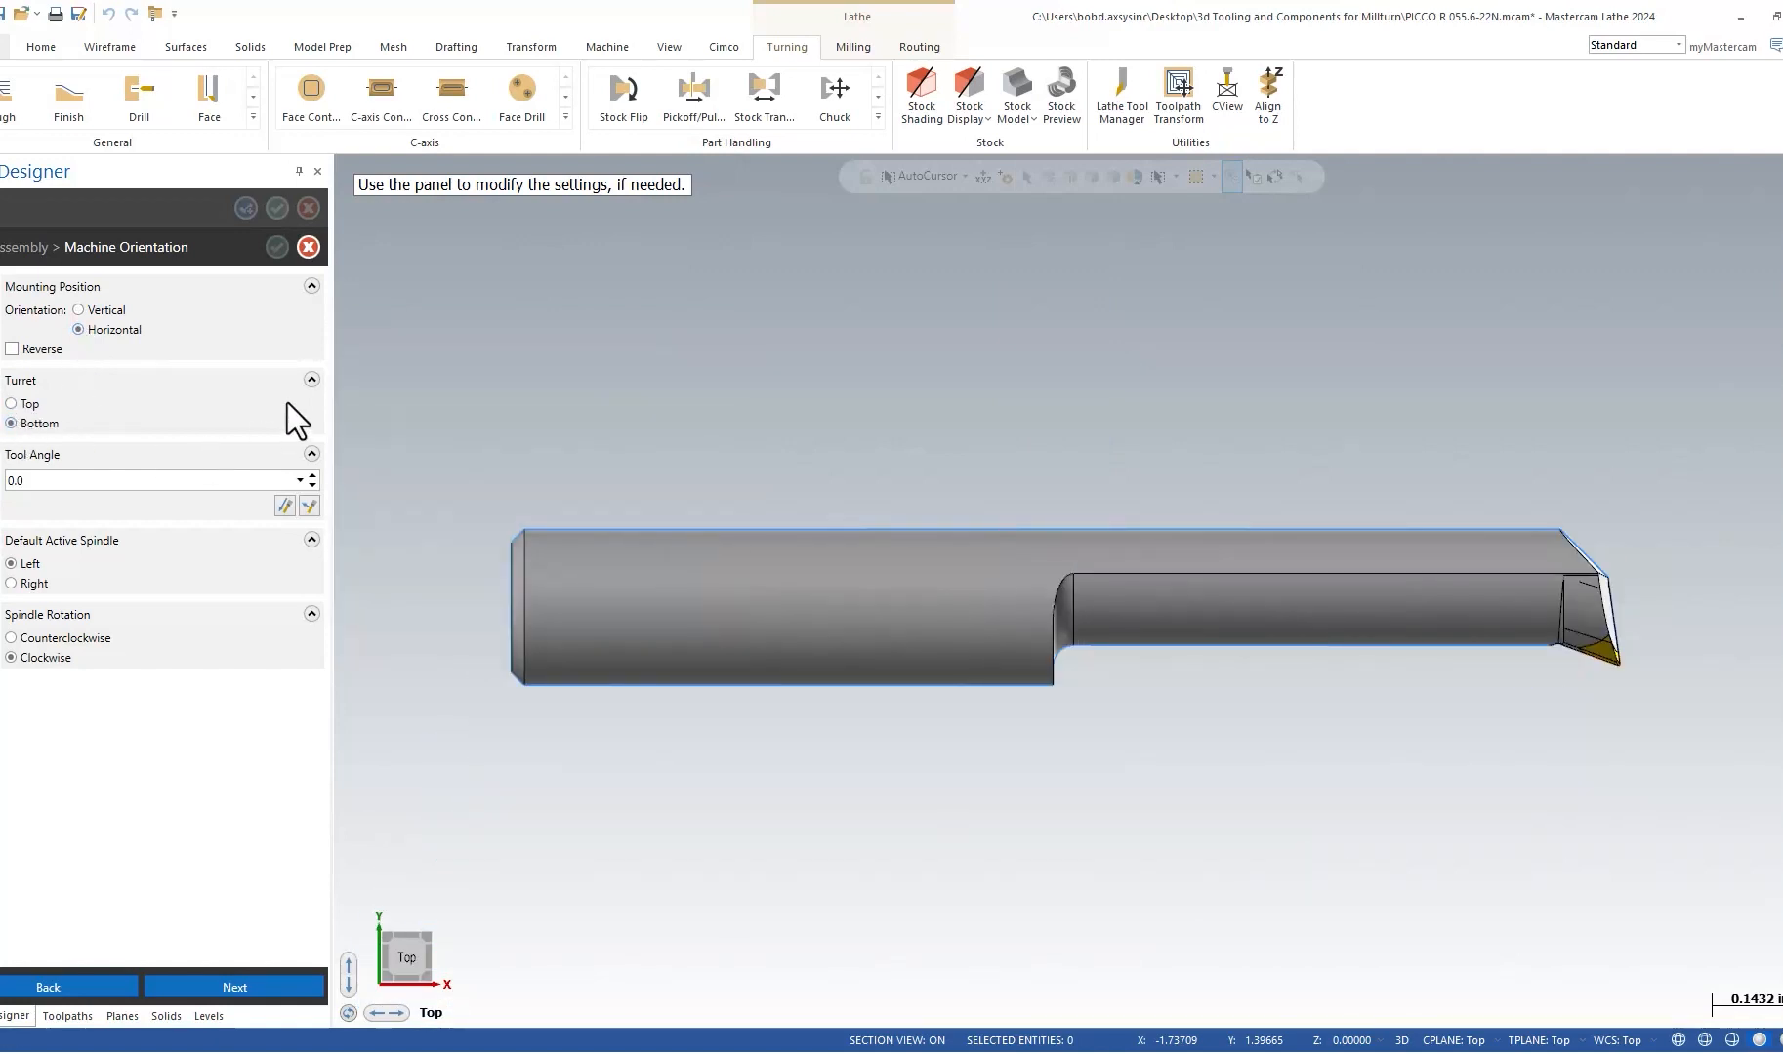
{"action": "left_click", "coordinate": [12, 582]}
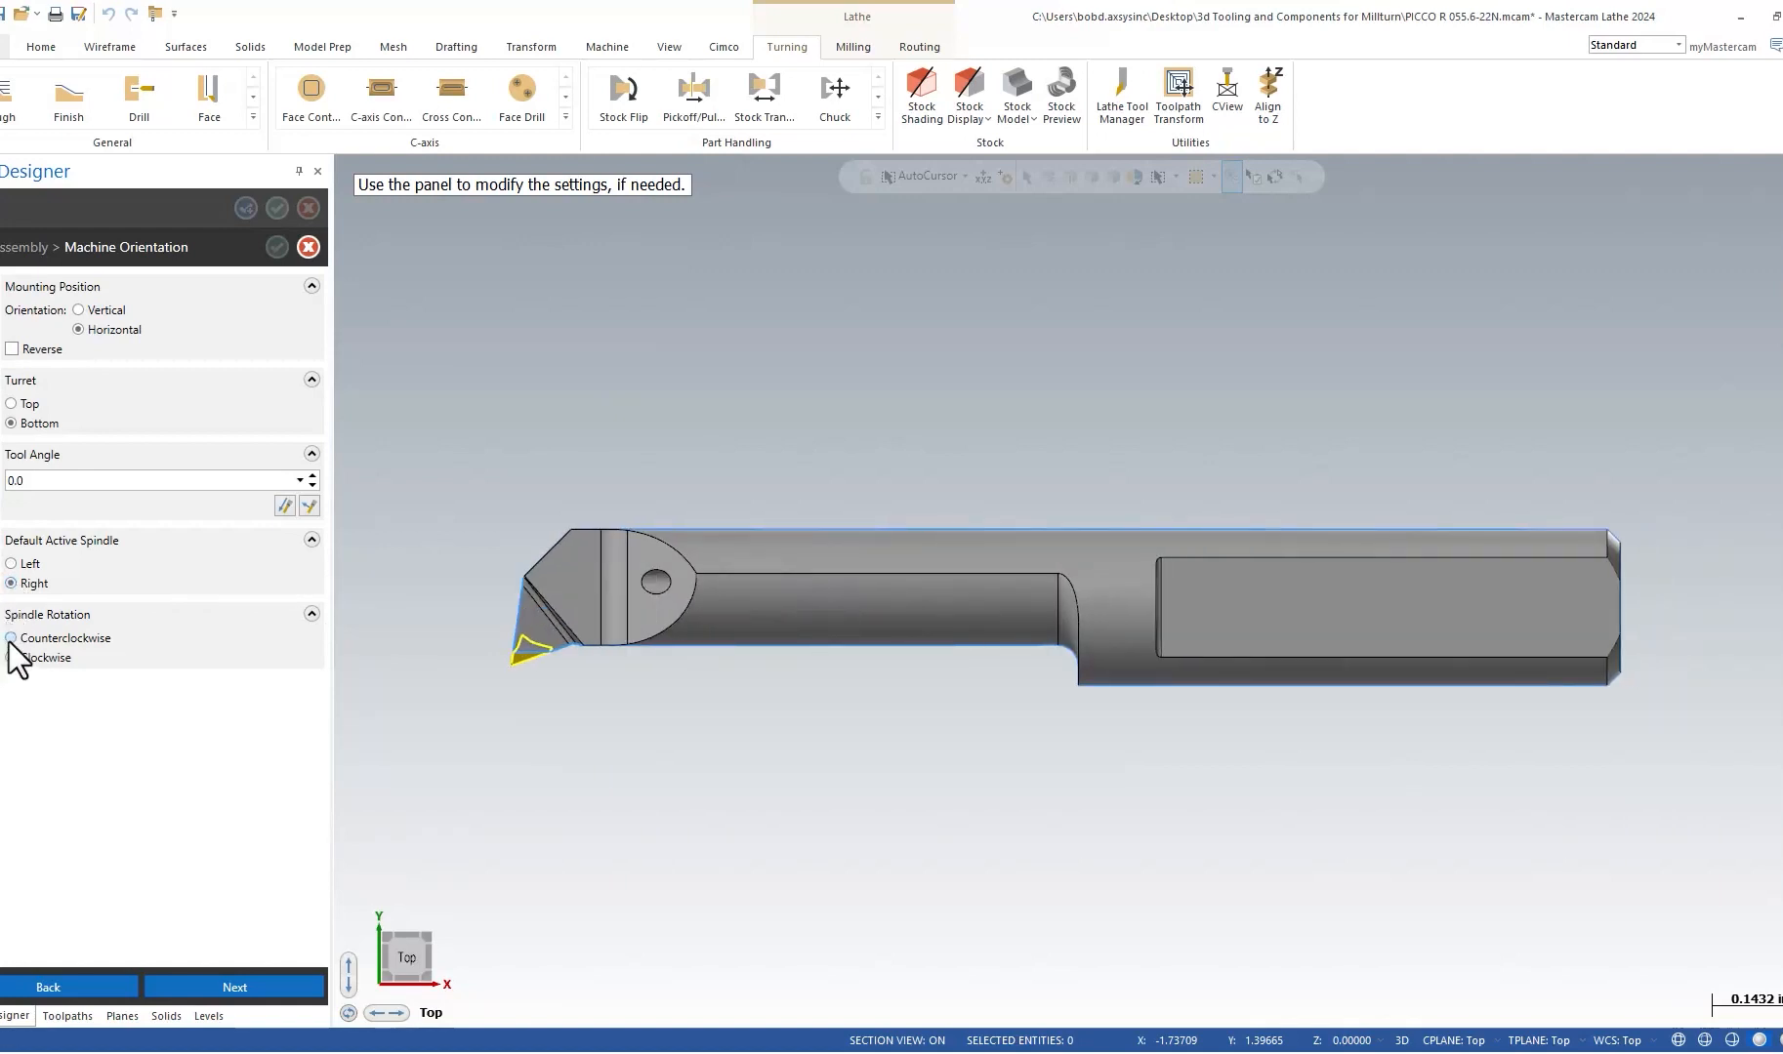
{"action": "left_click", "coordinate": [12, 637]}
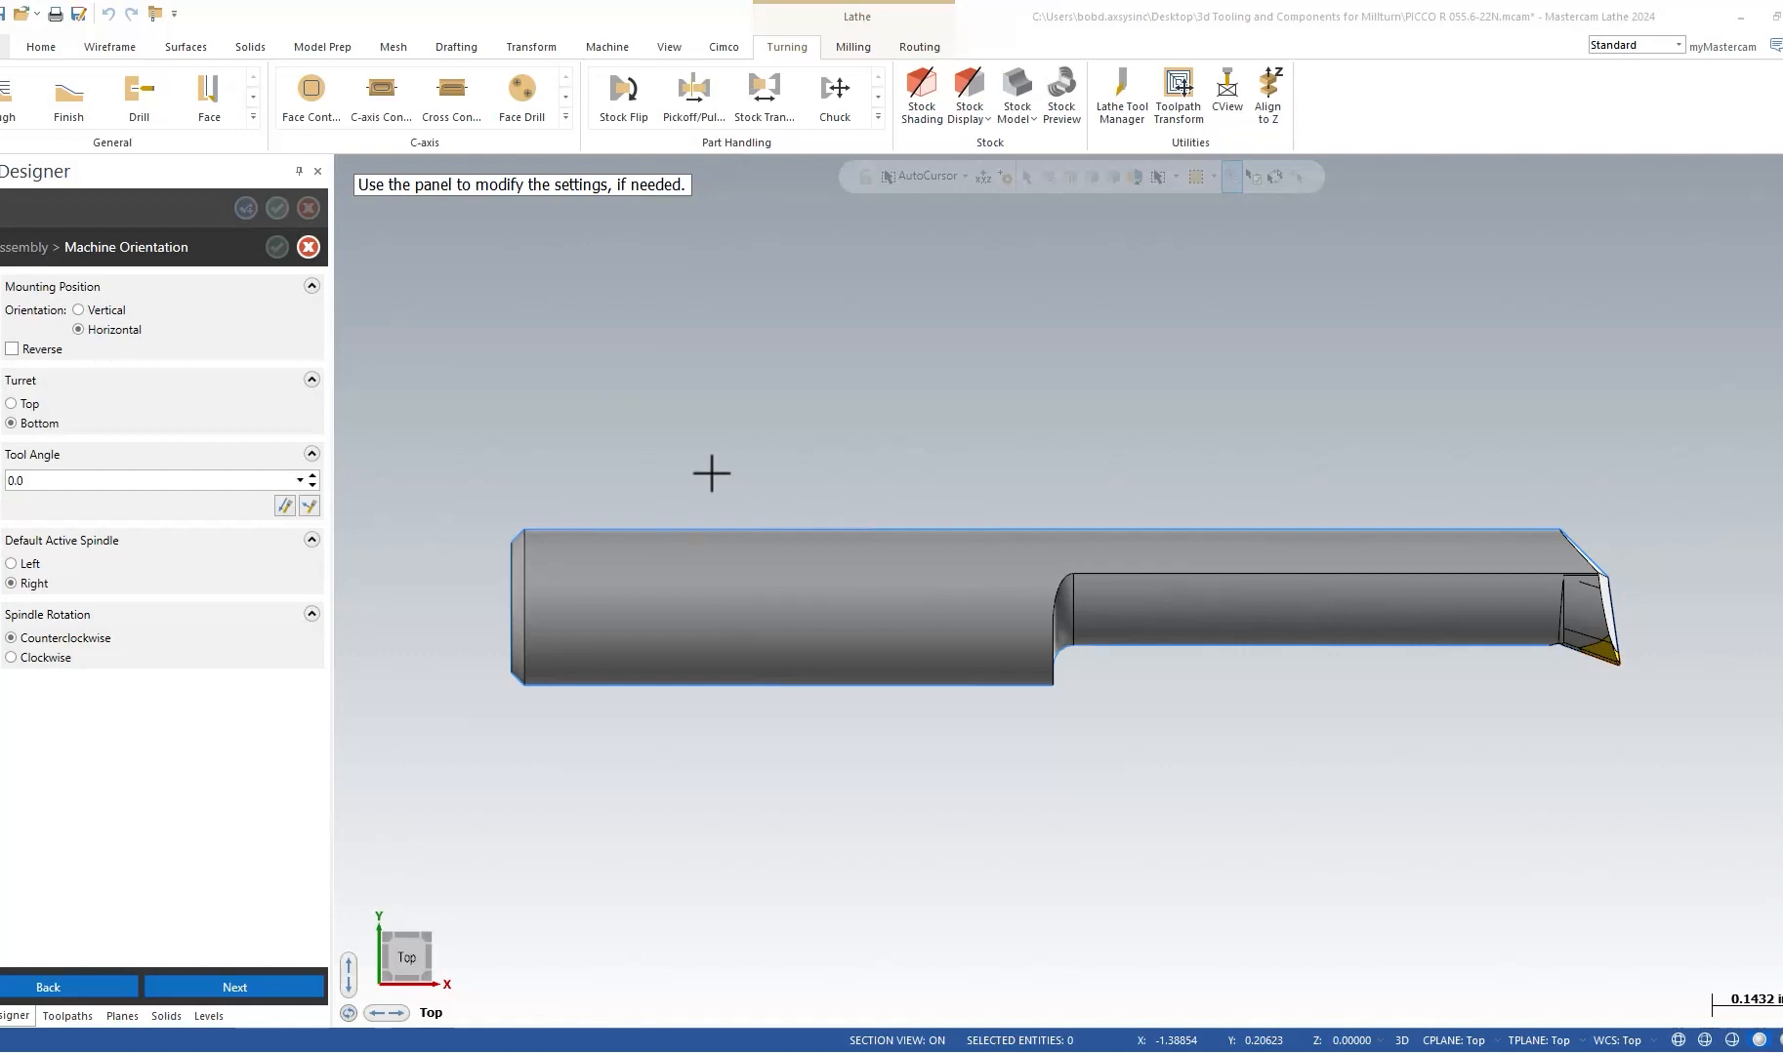
{"action": "left_click", "coordinate": [258, 986]}
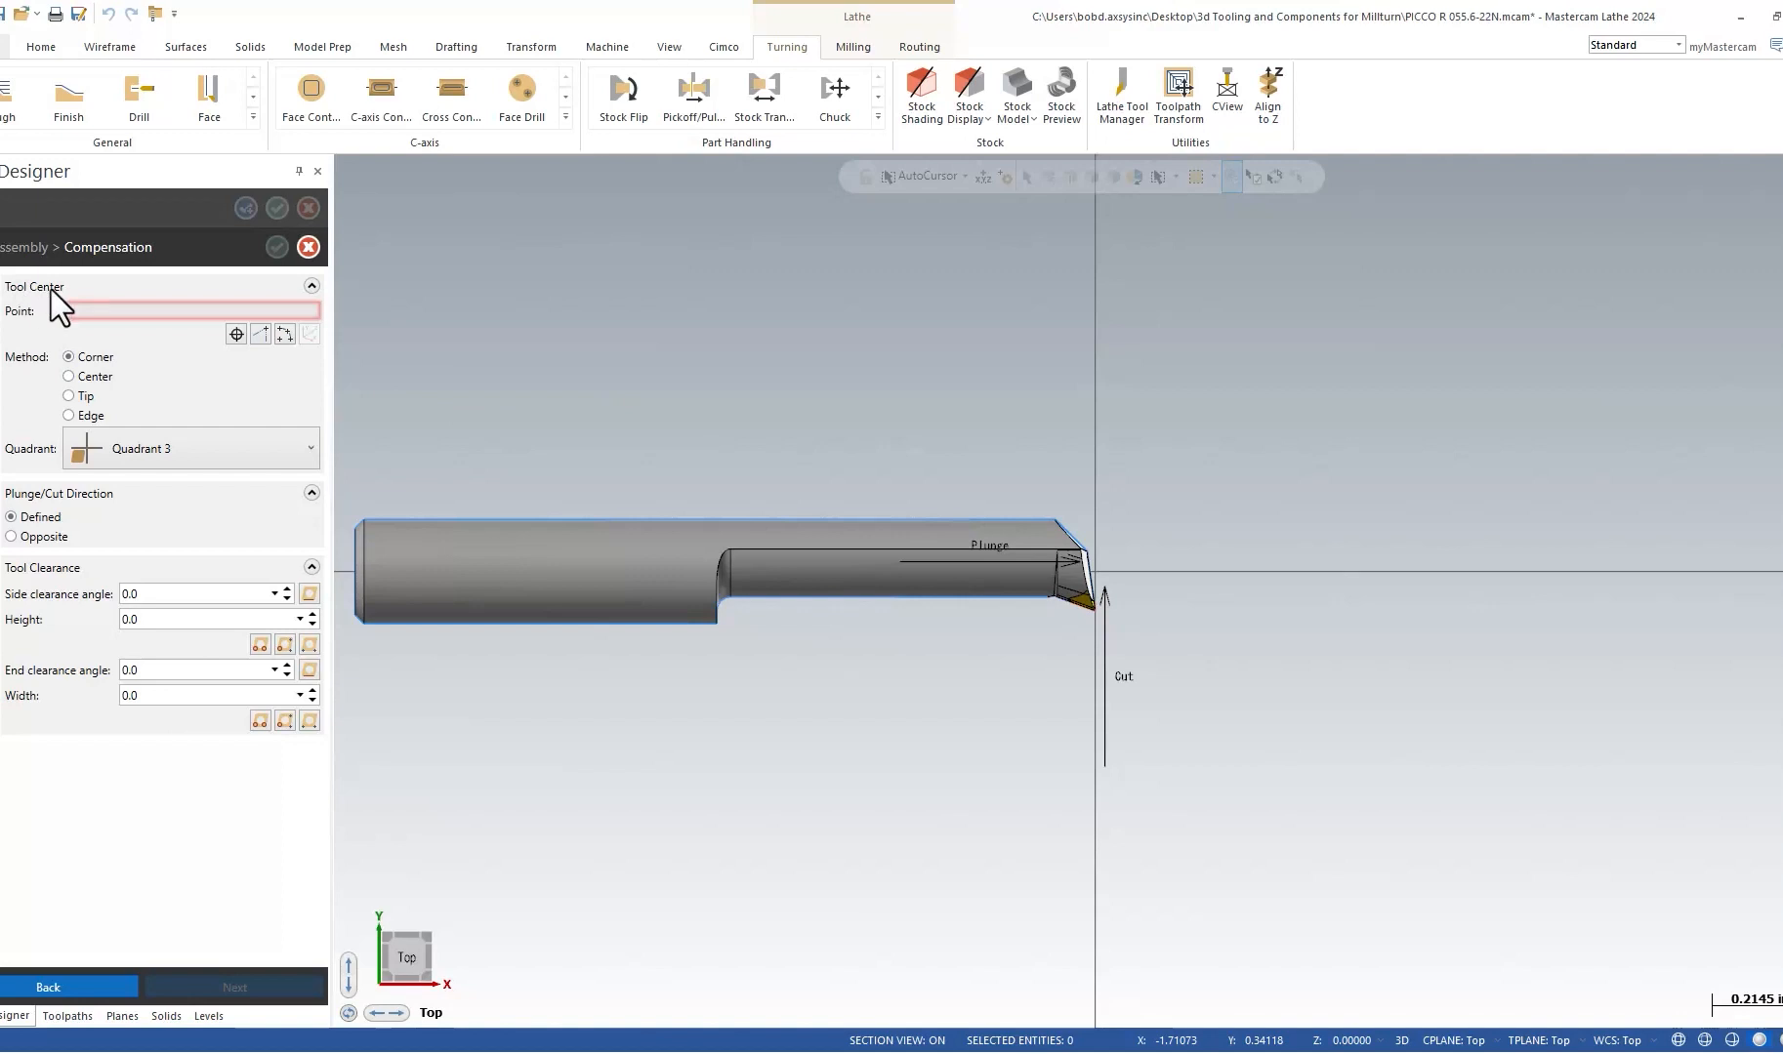
Define the tool center from three points on the insert's nose arc and set the compensation to Quadrant 2.
{"action": "left_click", "coordinate": [284, 334]}
{"action": "scroll", "coordinate": [1083, 591], "scroll_direction": "up", "scroll_amount": 2}
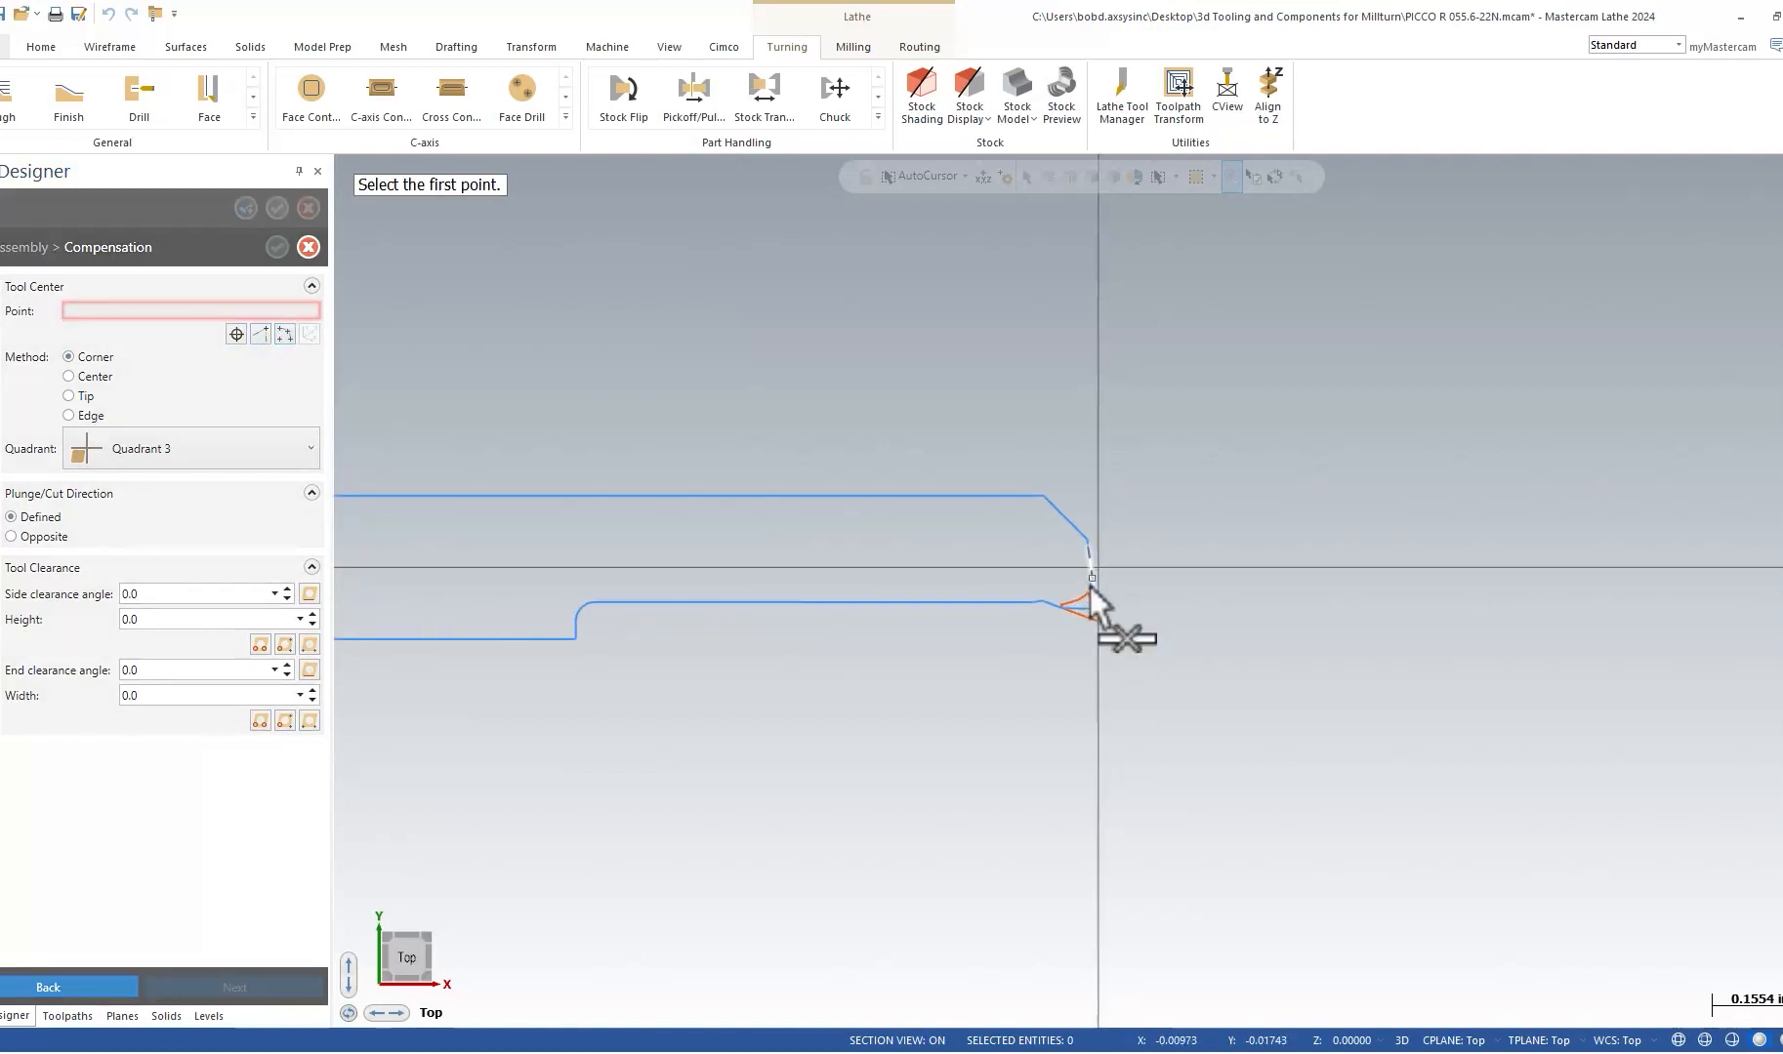
{"action": "scroll", "coordinate": [1091, 590], "scroll_direction": "up", "scroll_amount": 10}
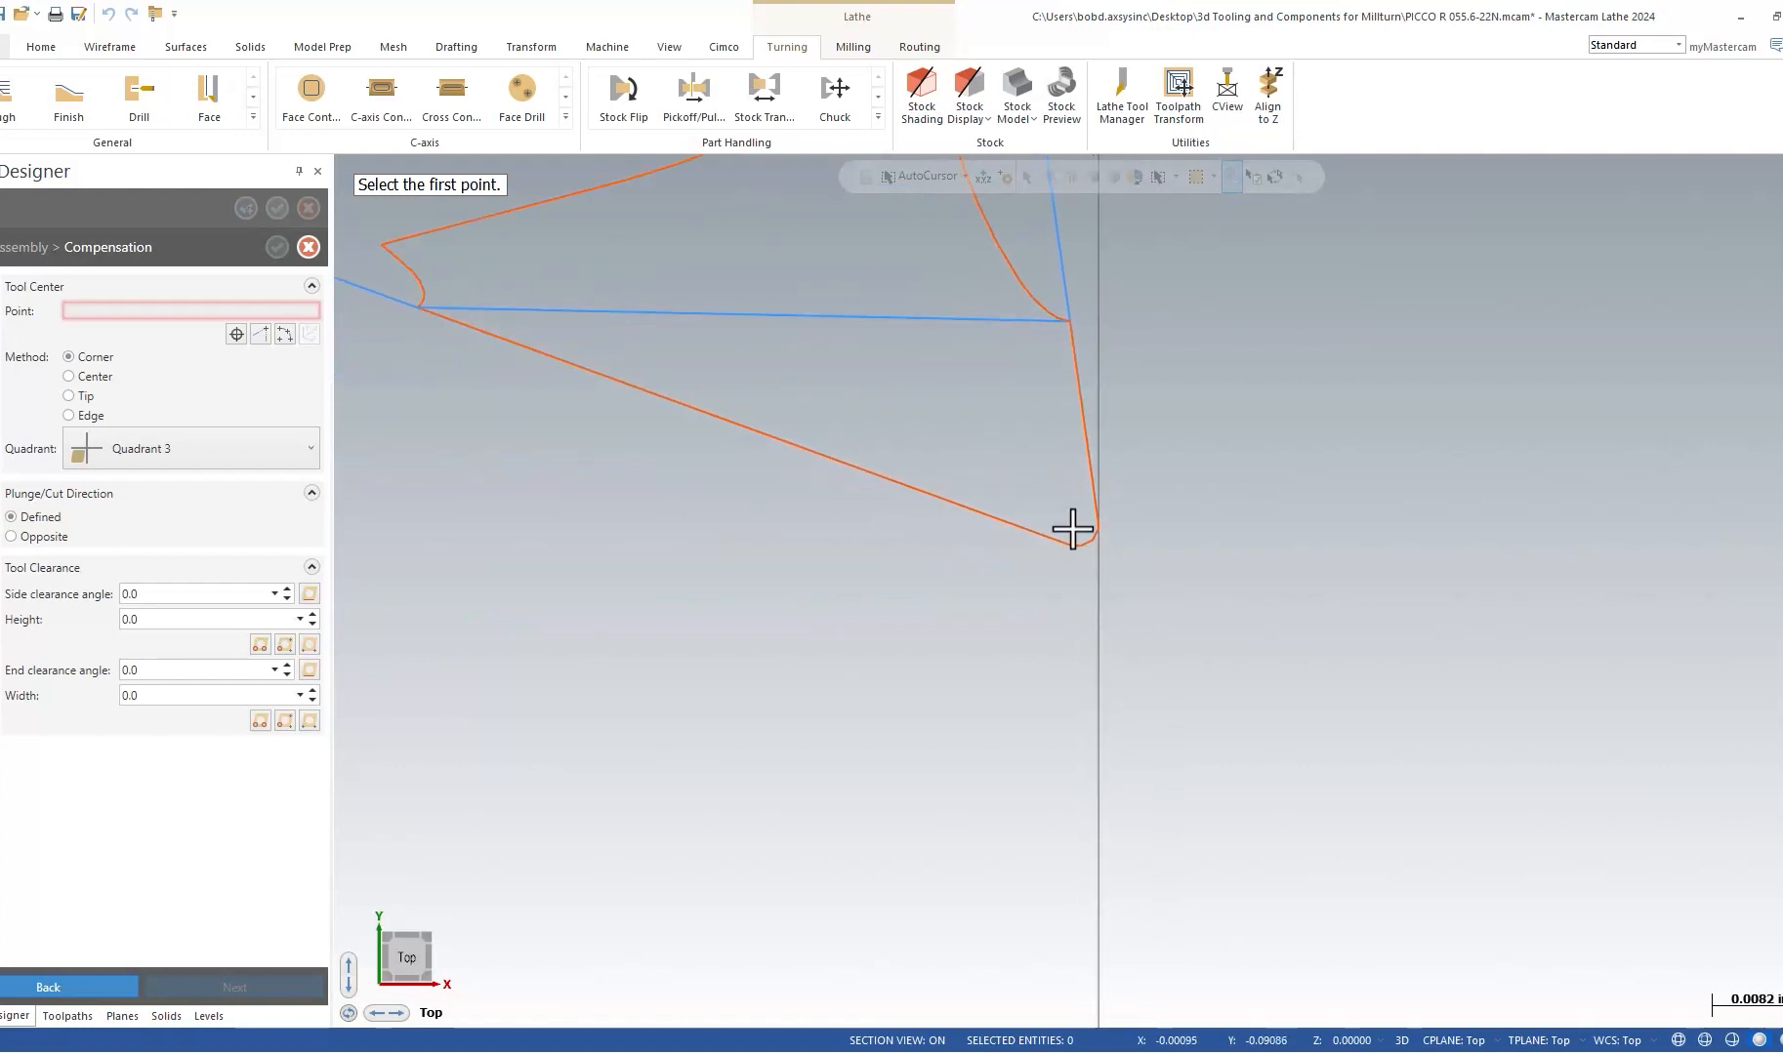
{"action": "scroll", "coordinate": [1073, 530], "scroll_direction": "up", "scroll_amount": 5}
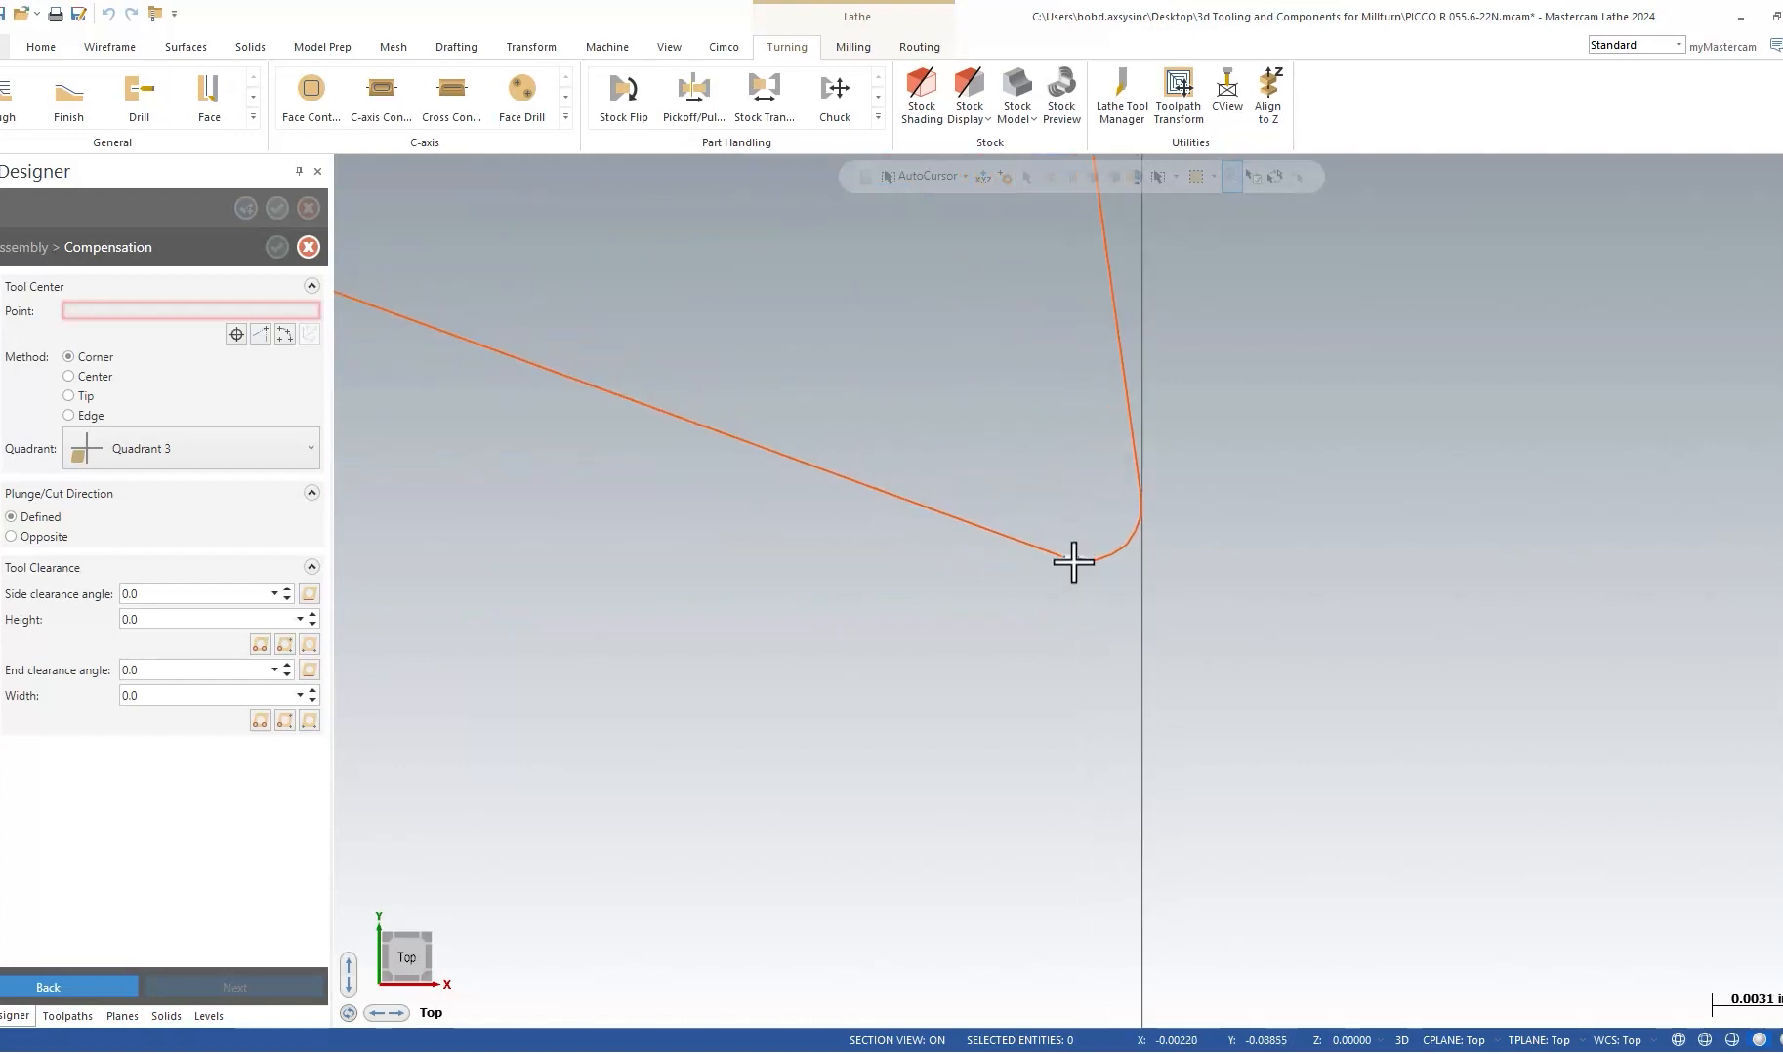
{"action": "left_click", "coordinate": [1073, 563]}
{"action": "left_click", "coordinate": [1125, 552]}
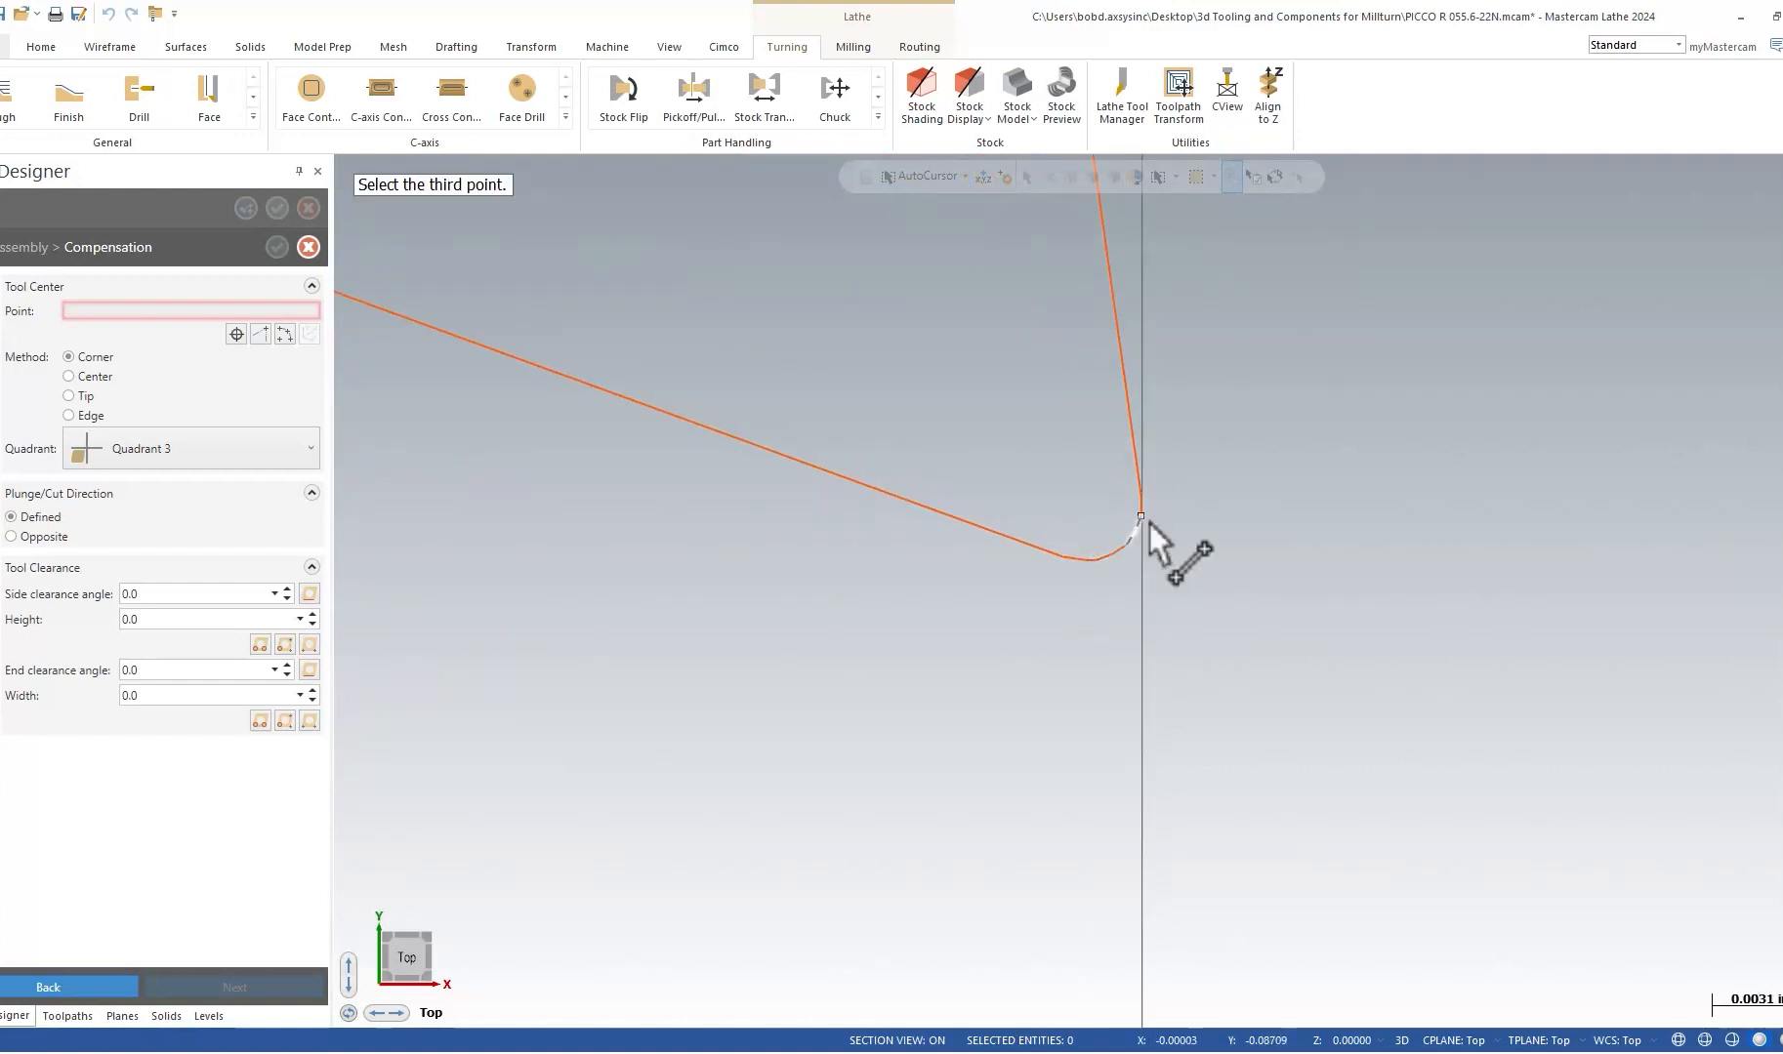
{"action": "left_click", "coordinate": [1149, 522]}
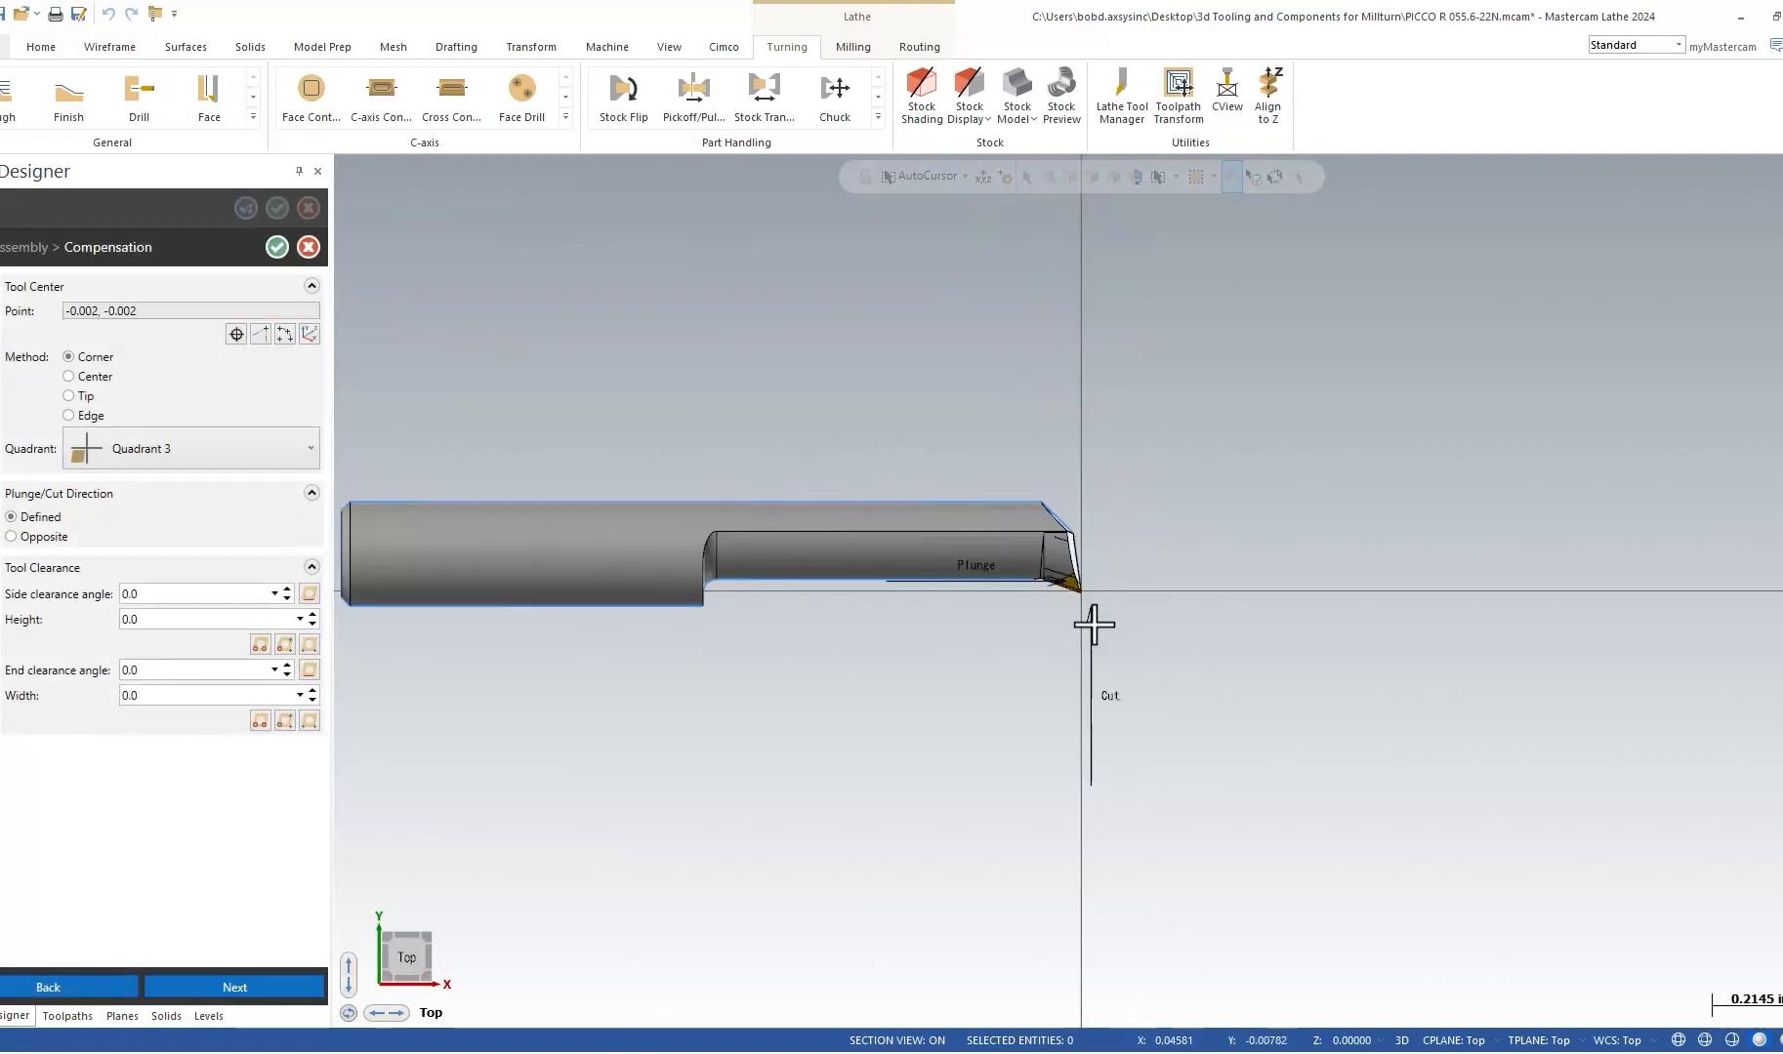
{"action": "scroll", "coordinate": [1074, 600], "scroll_direction": "up", "scroll_amount": 5}
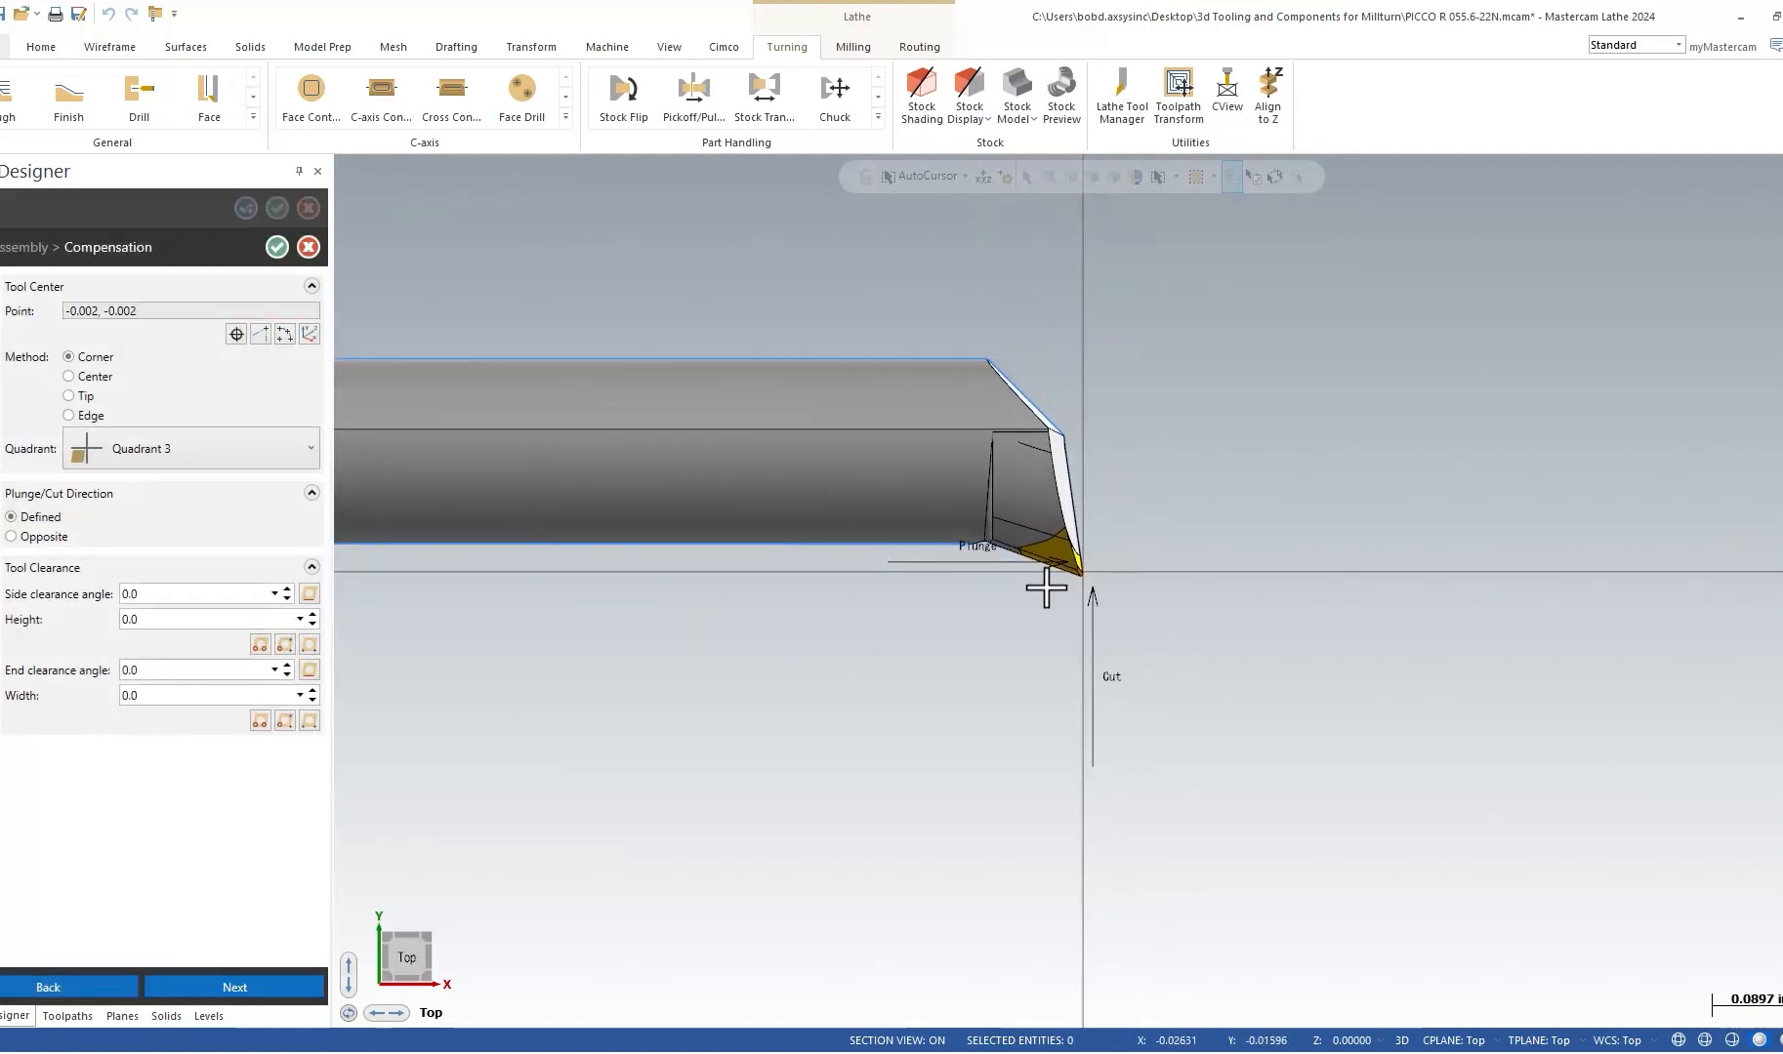
{"action": "scroll", "coordinate": [1046, 587], "scroll_direction": "down", "scroll_amount": 2}
{"action": "left_click", "coordinate": [245, 447]}
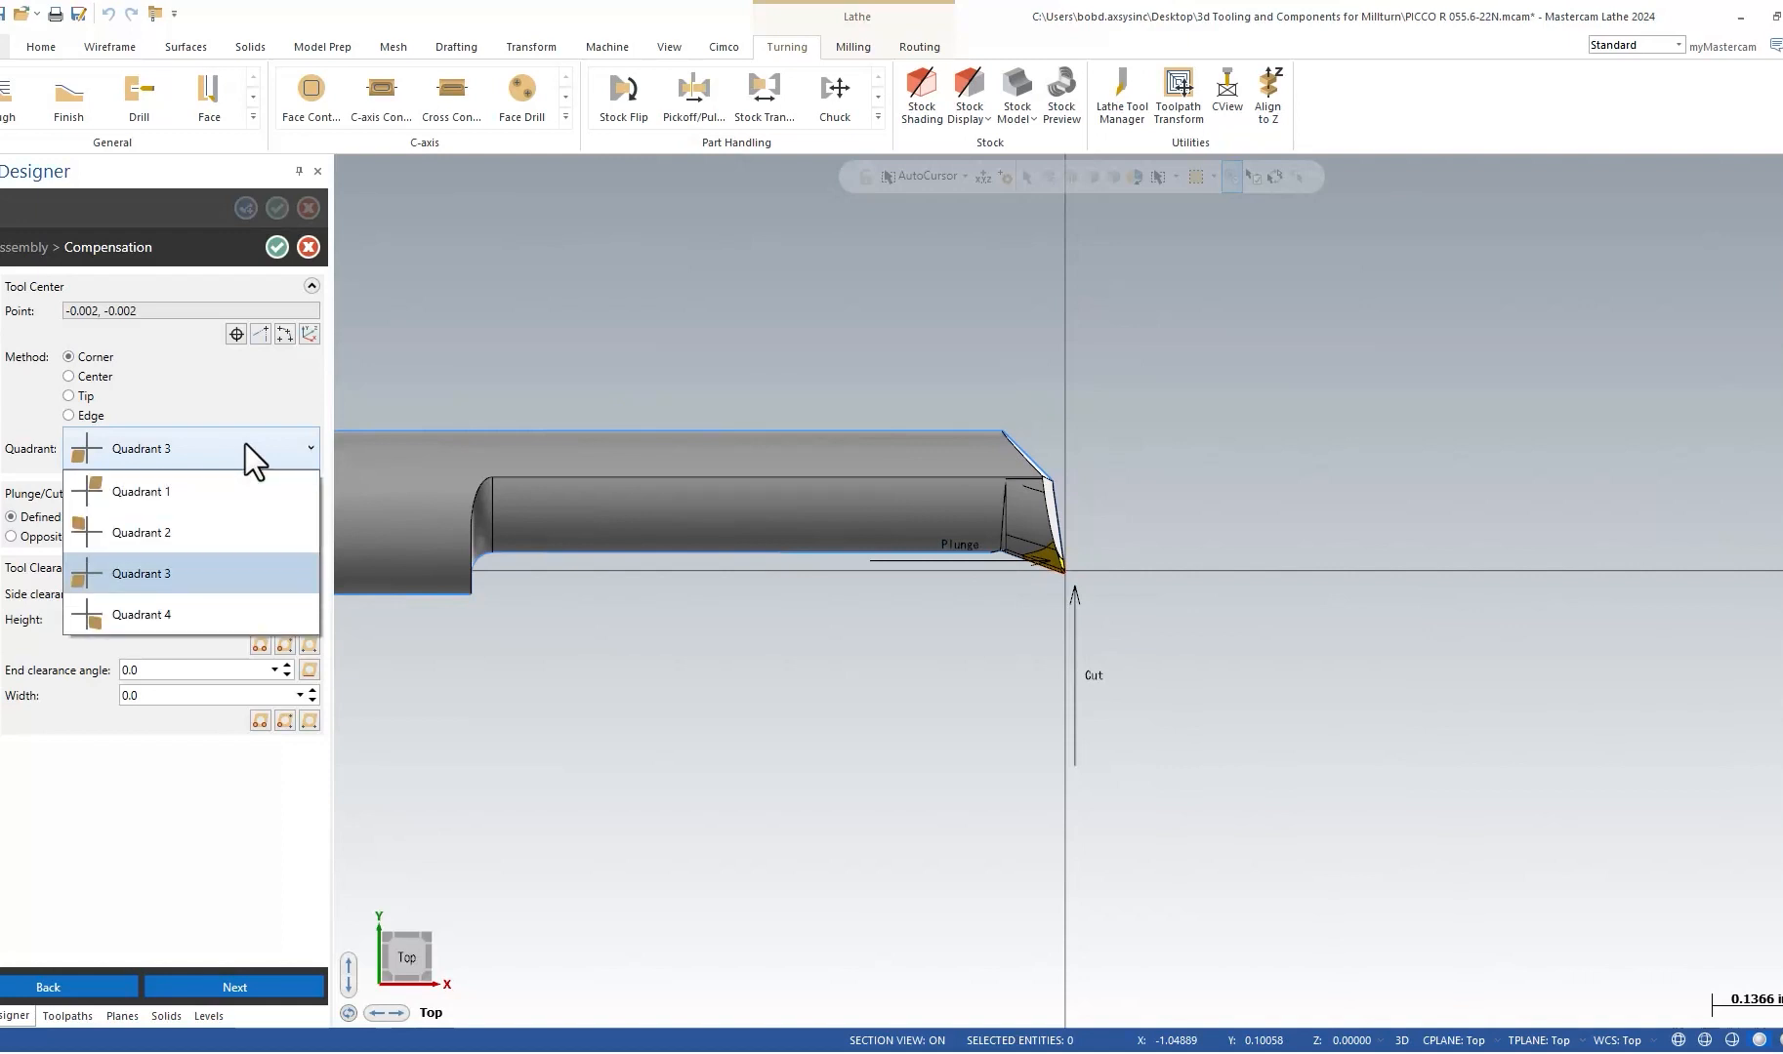
{"action": "left_click", "coordinate": [149, 528]}
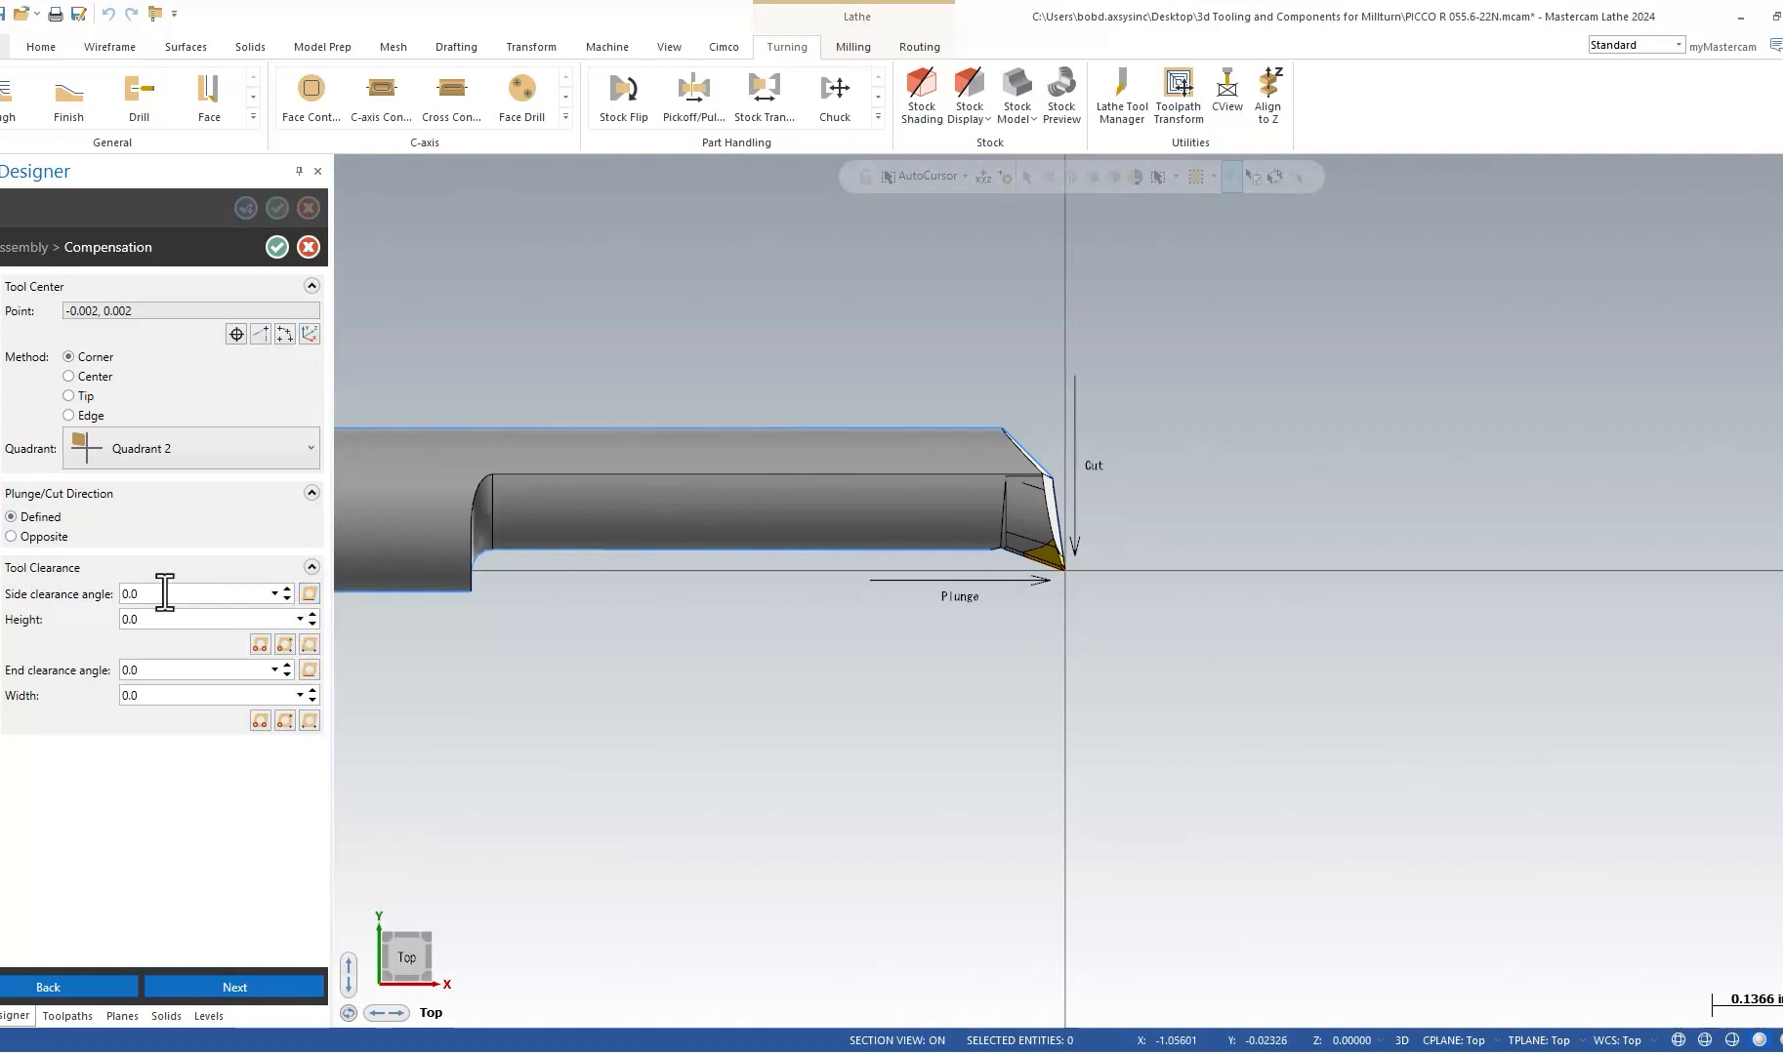
Take the side clearance angle from the insert's long cutting edge and the clearance height from the nose arc to that edge's far end.
{"action": "left_click", "coordinate": [309, 592]}
{"action": "scroll", "coordinate": [1047, 580], "scroll_direction": "up", "scroll_amount": 10}
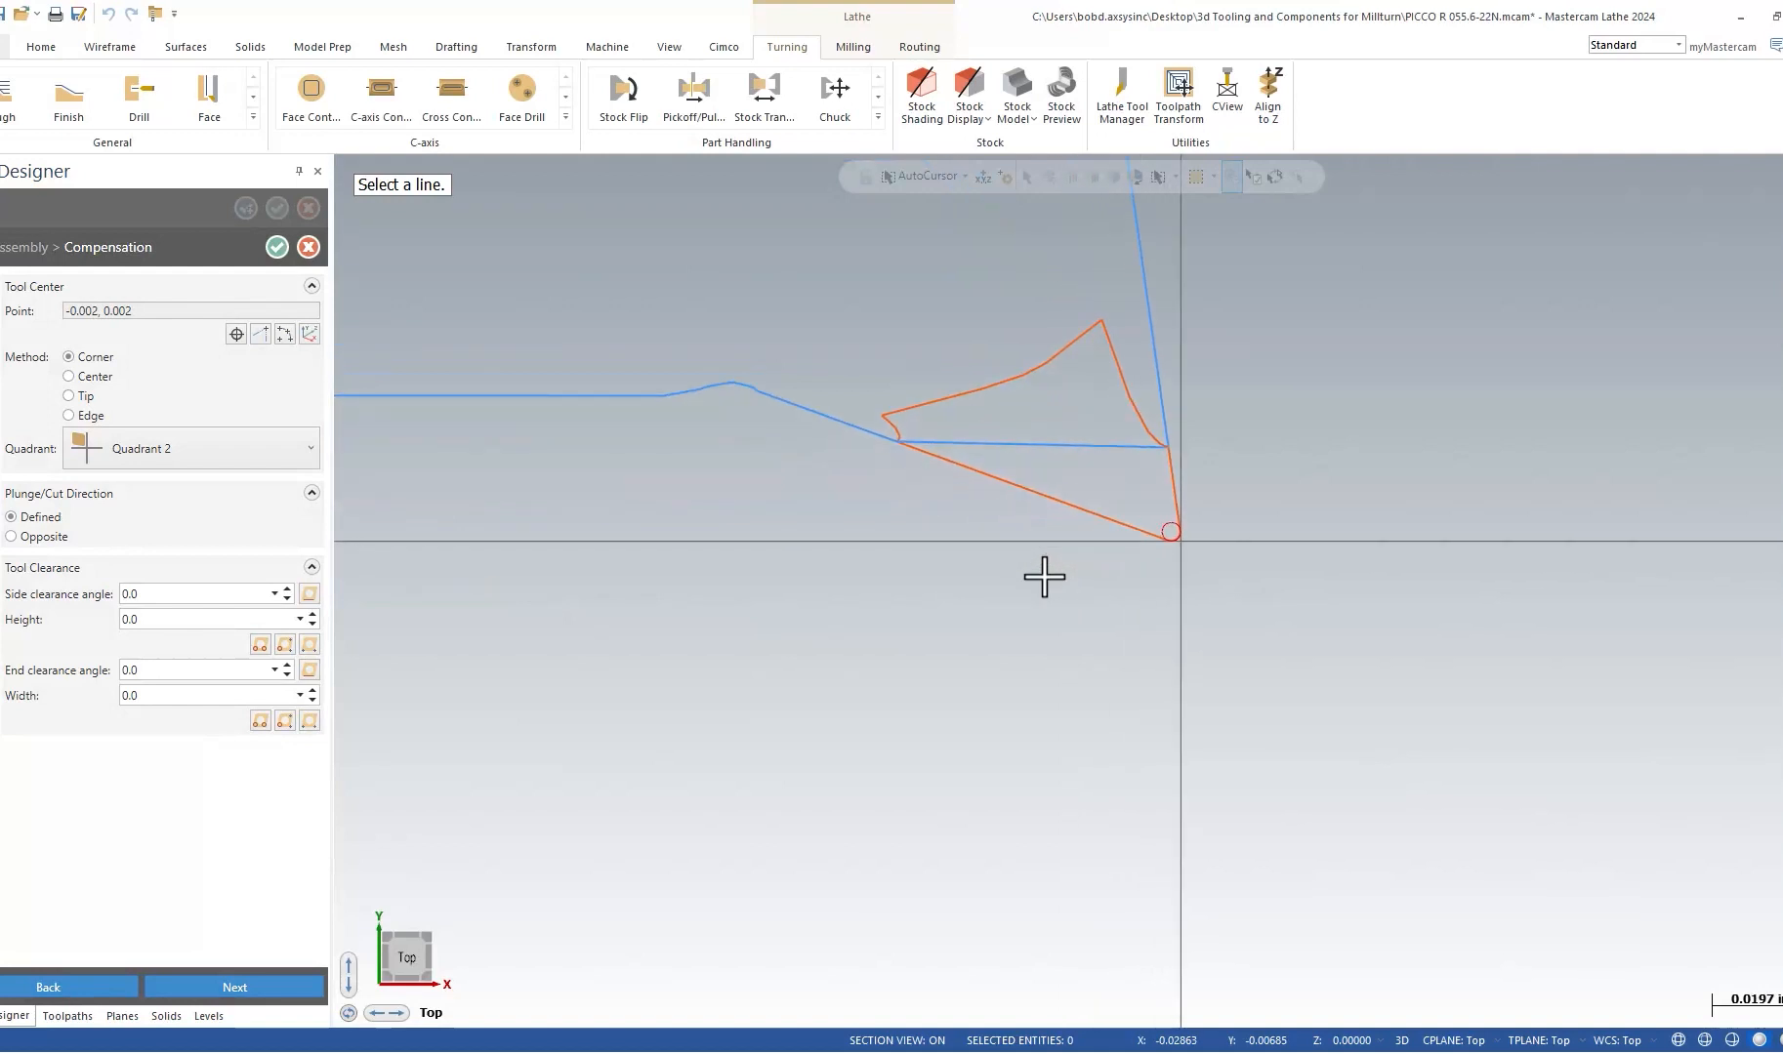
{"action": "left_click", "coordinate": [1037, 497]}
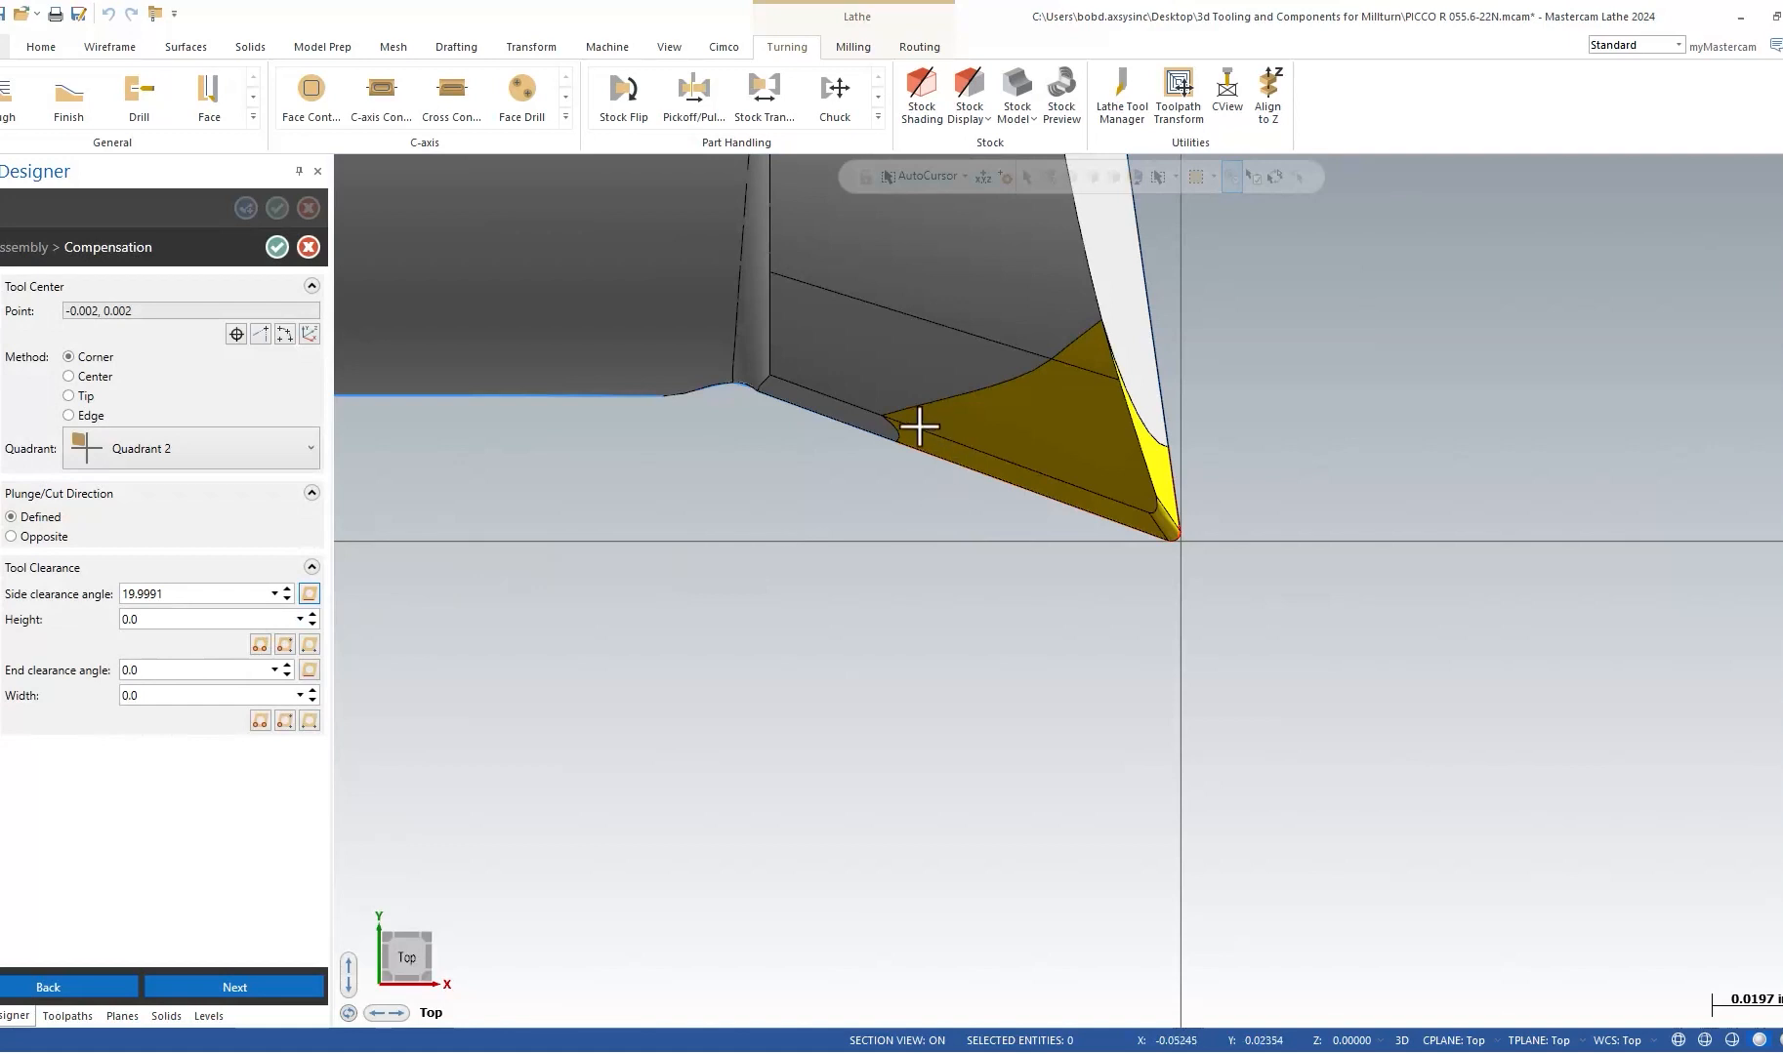
{"action": "left_click", "coordinate": [285, 644]}
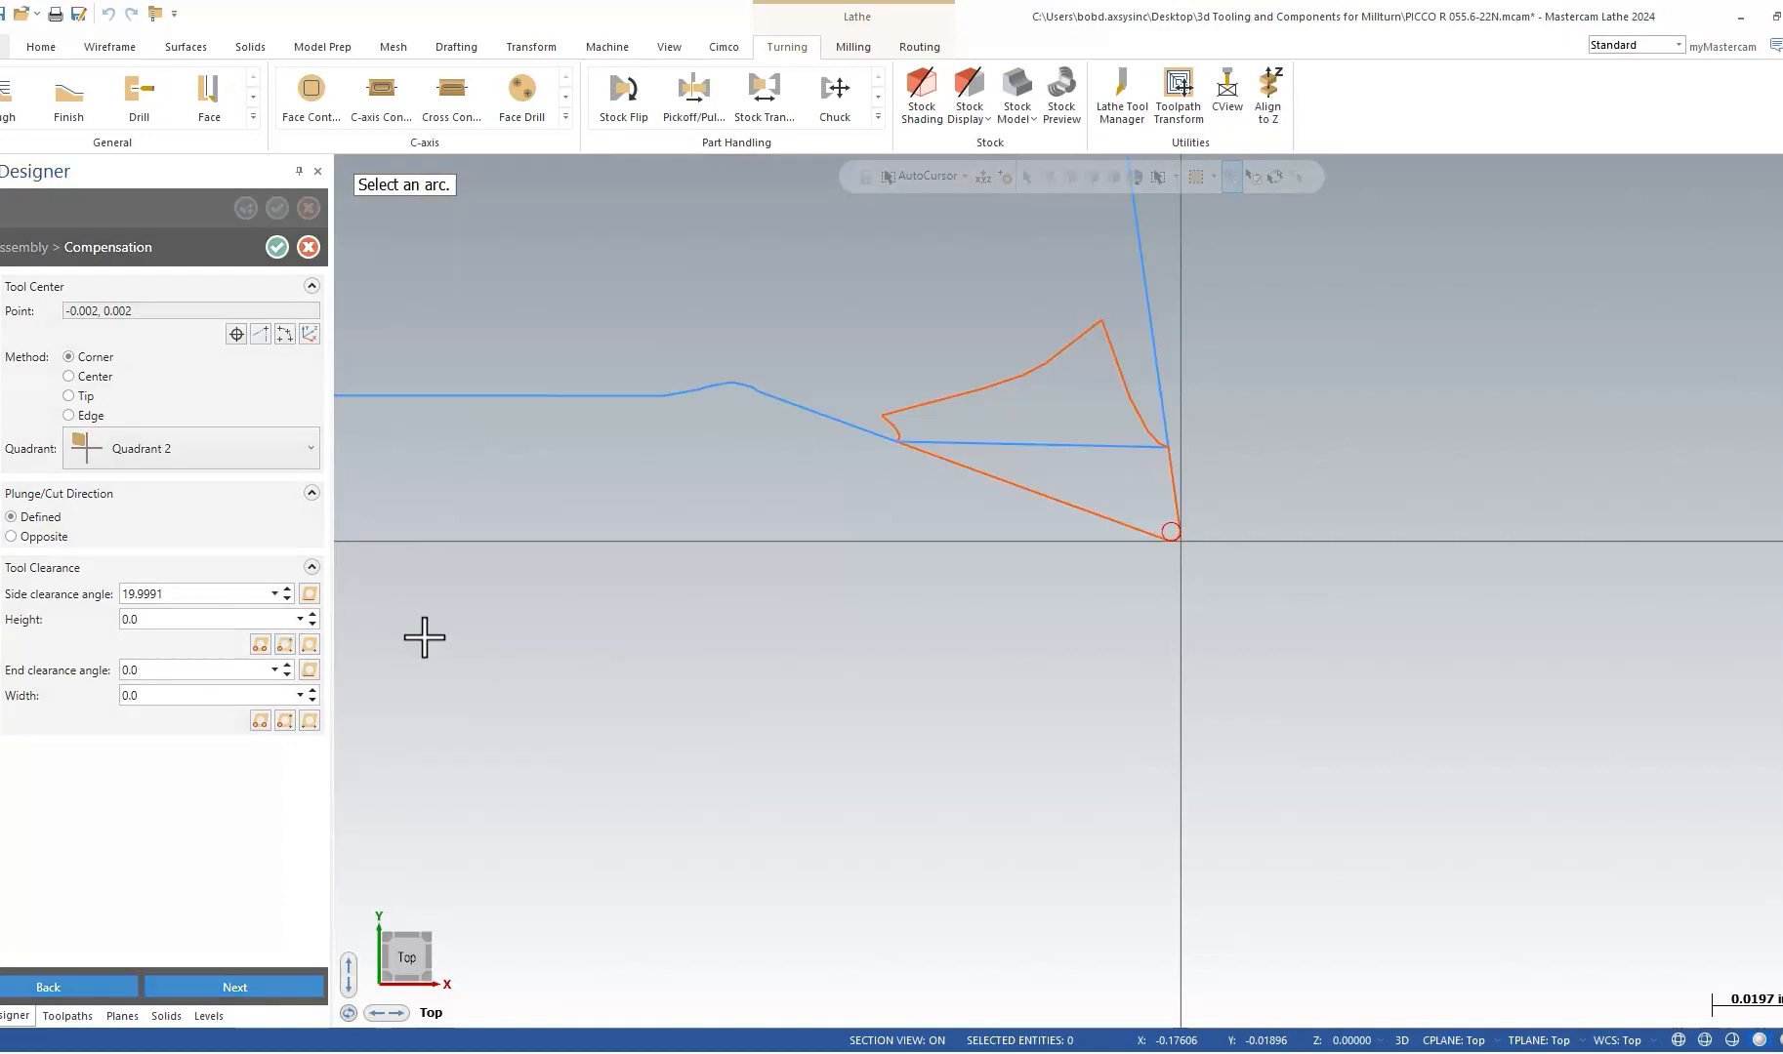
{"action": "left_click", "coordinate": [1161, 529]}
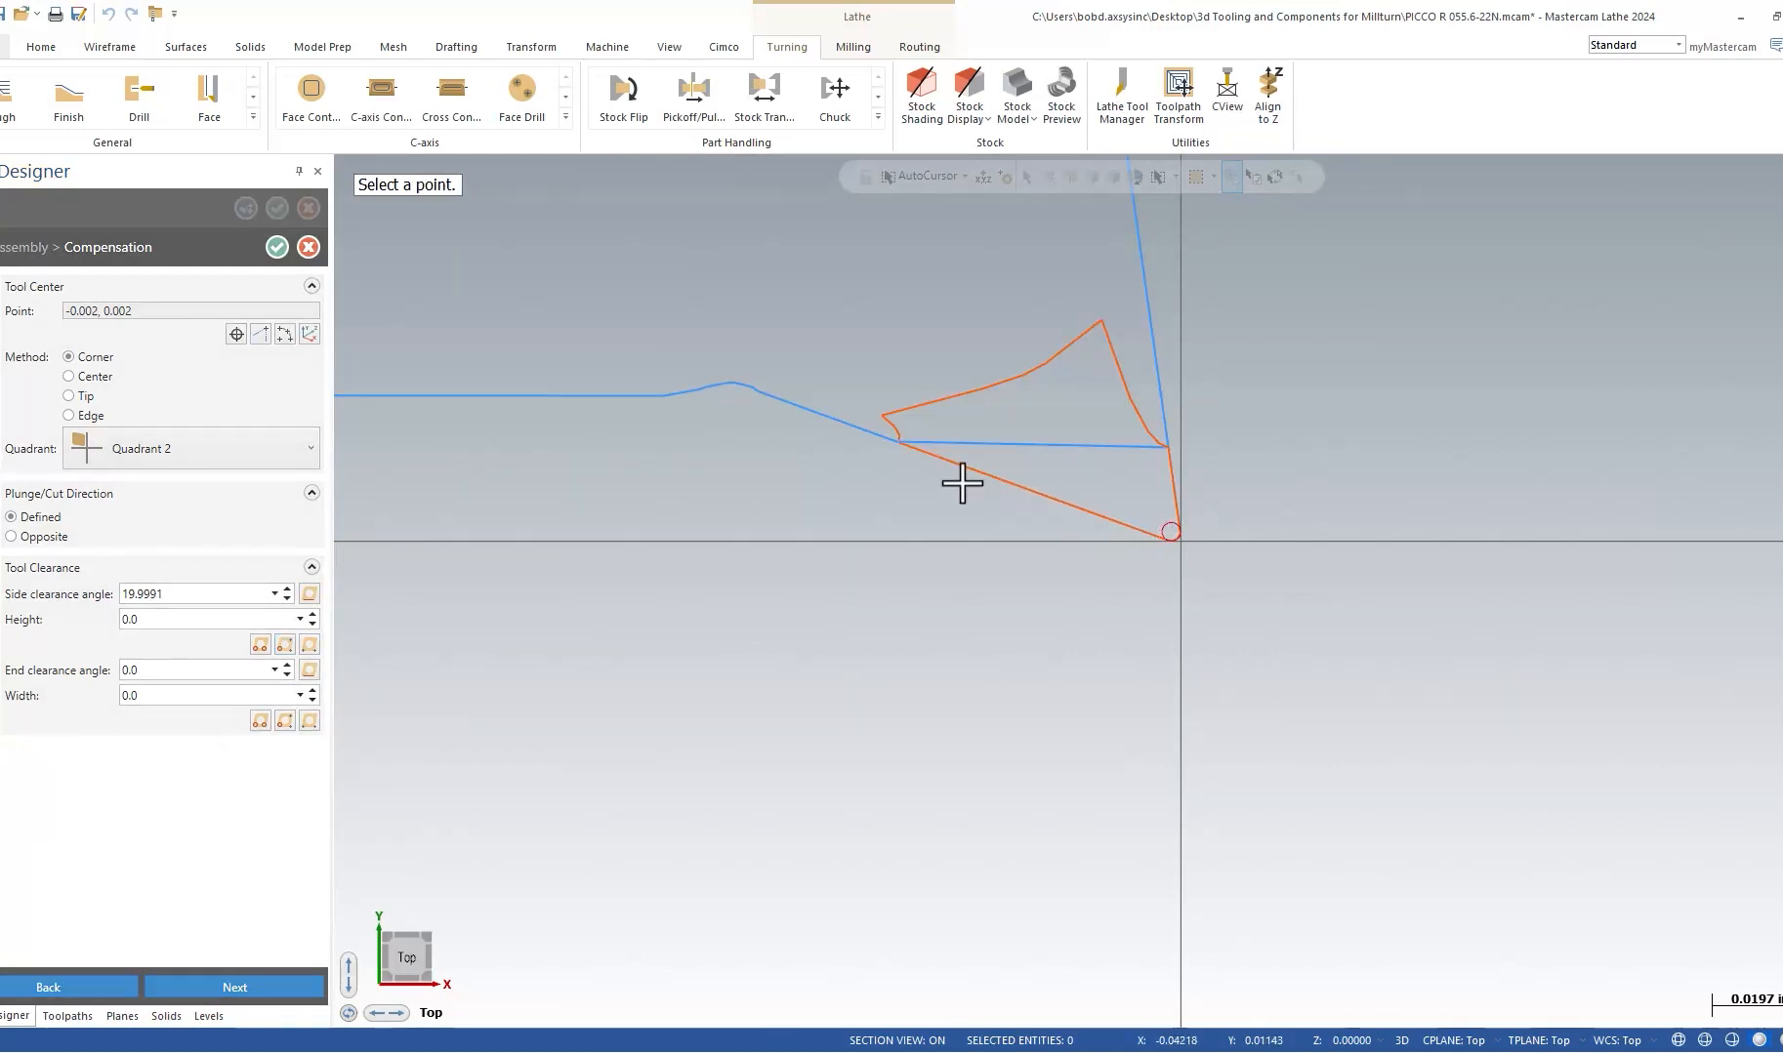
{"action": "left_click", "coordinate": [899, 451]}
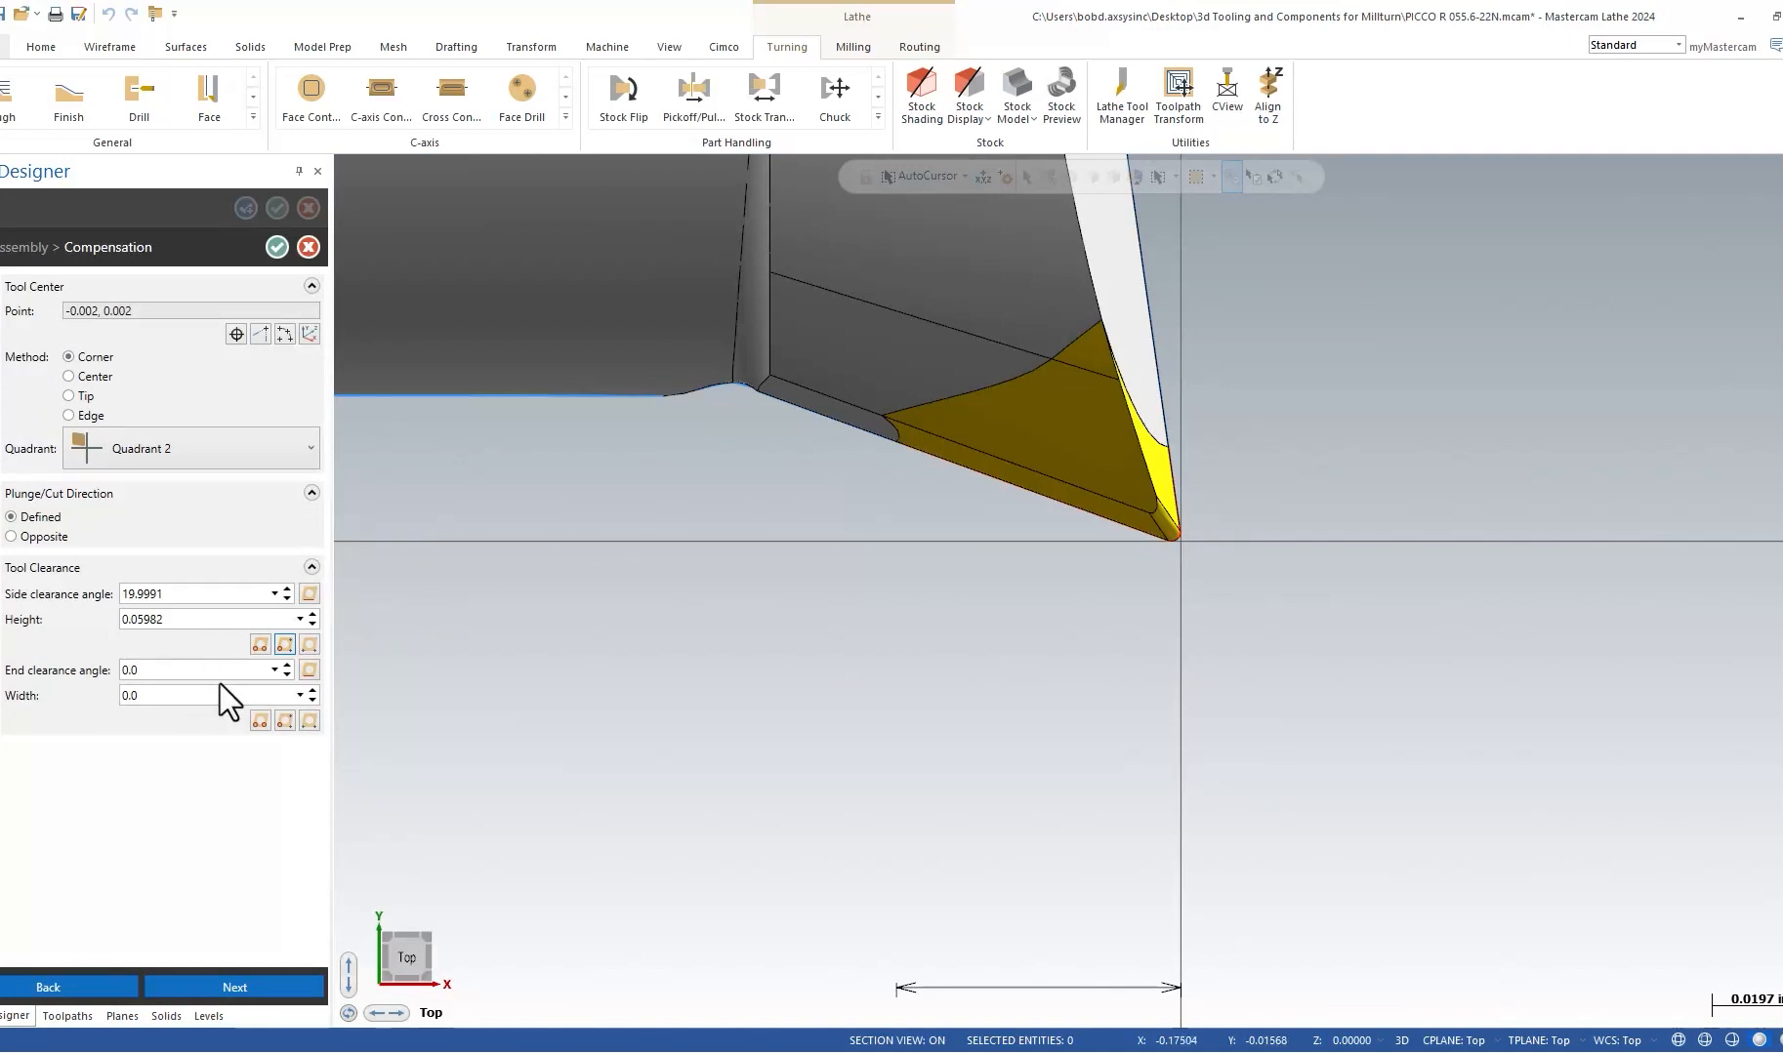
Take the end clearance angle from the insert's short front edge and the clearance width from the nose arc to that edge's upper end.
{"action": "left_click", "coordinate": [310, 668]}
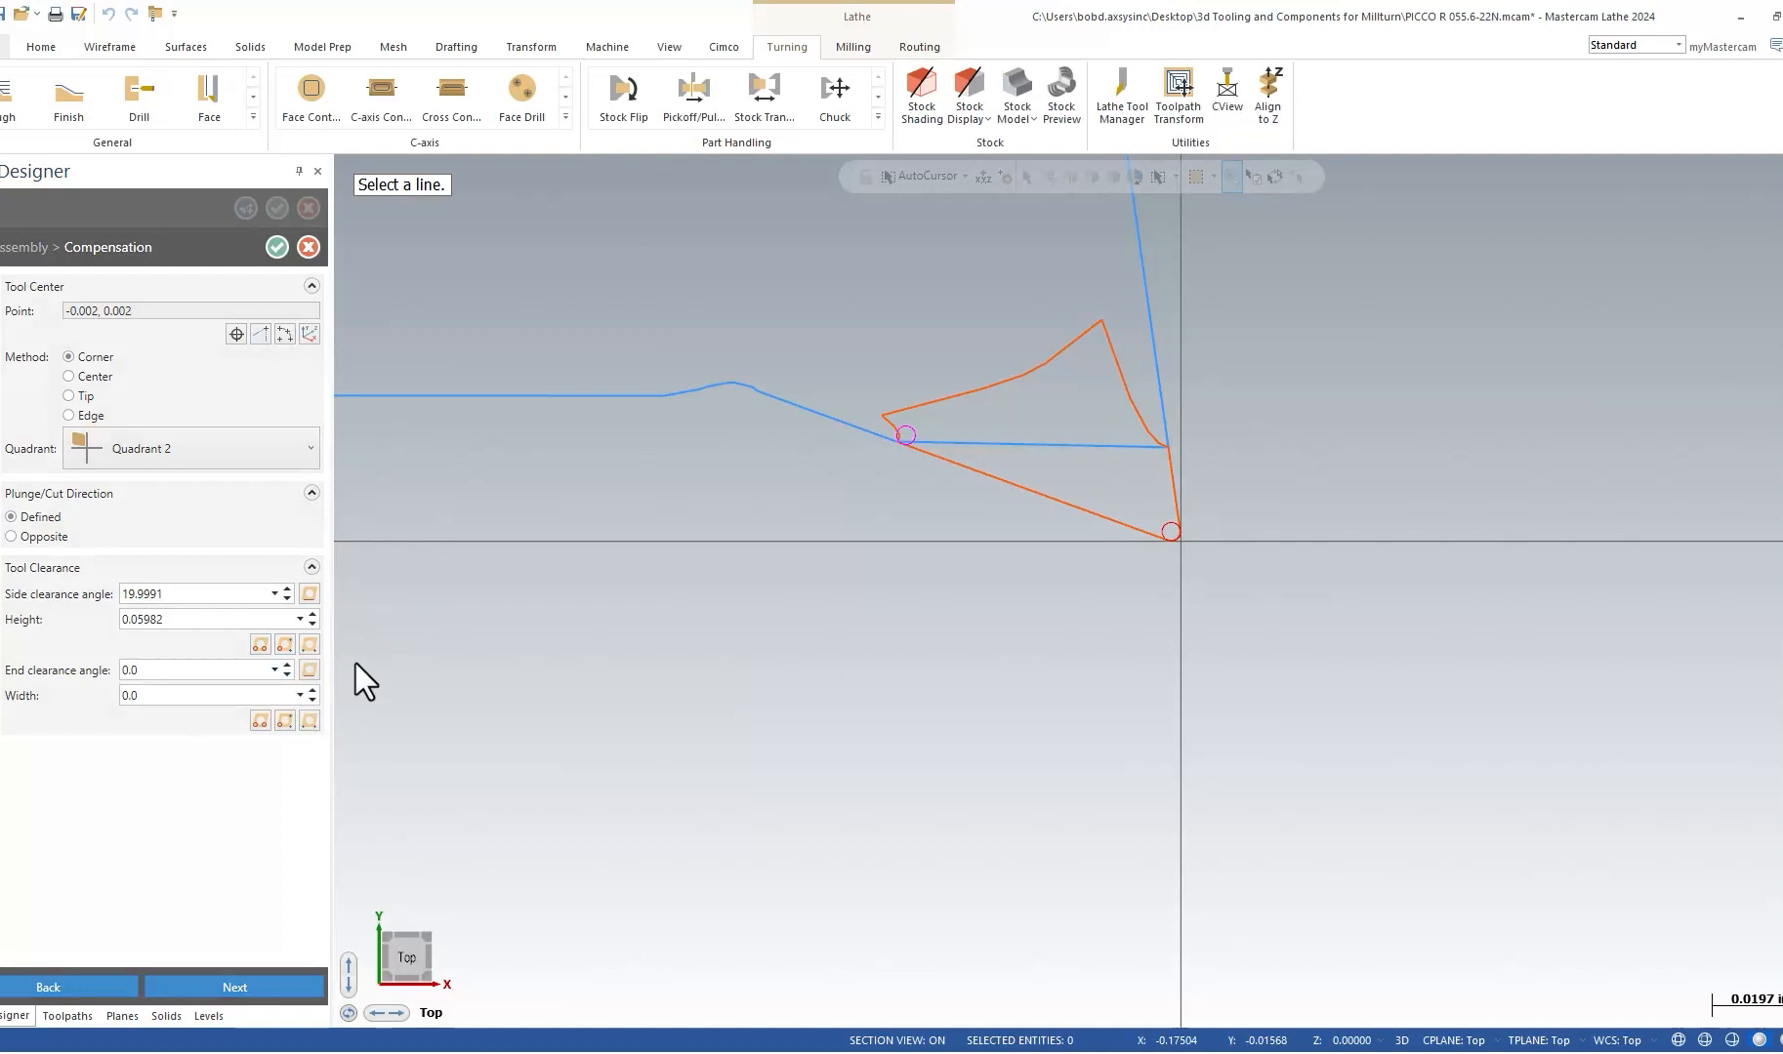
{"action": "left_click", "coordinate": [1173, 481]}
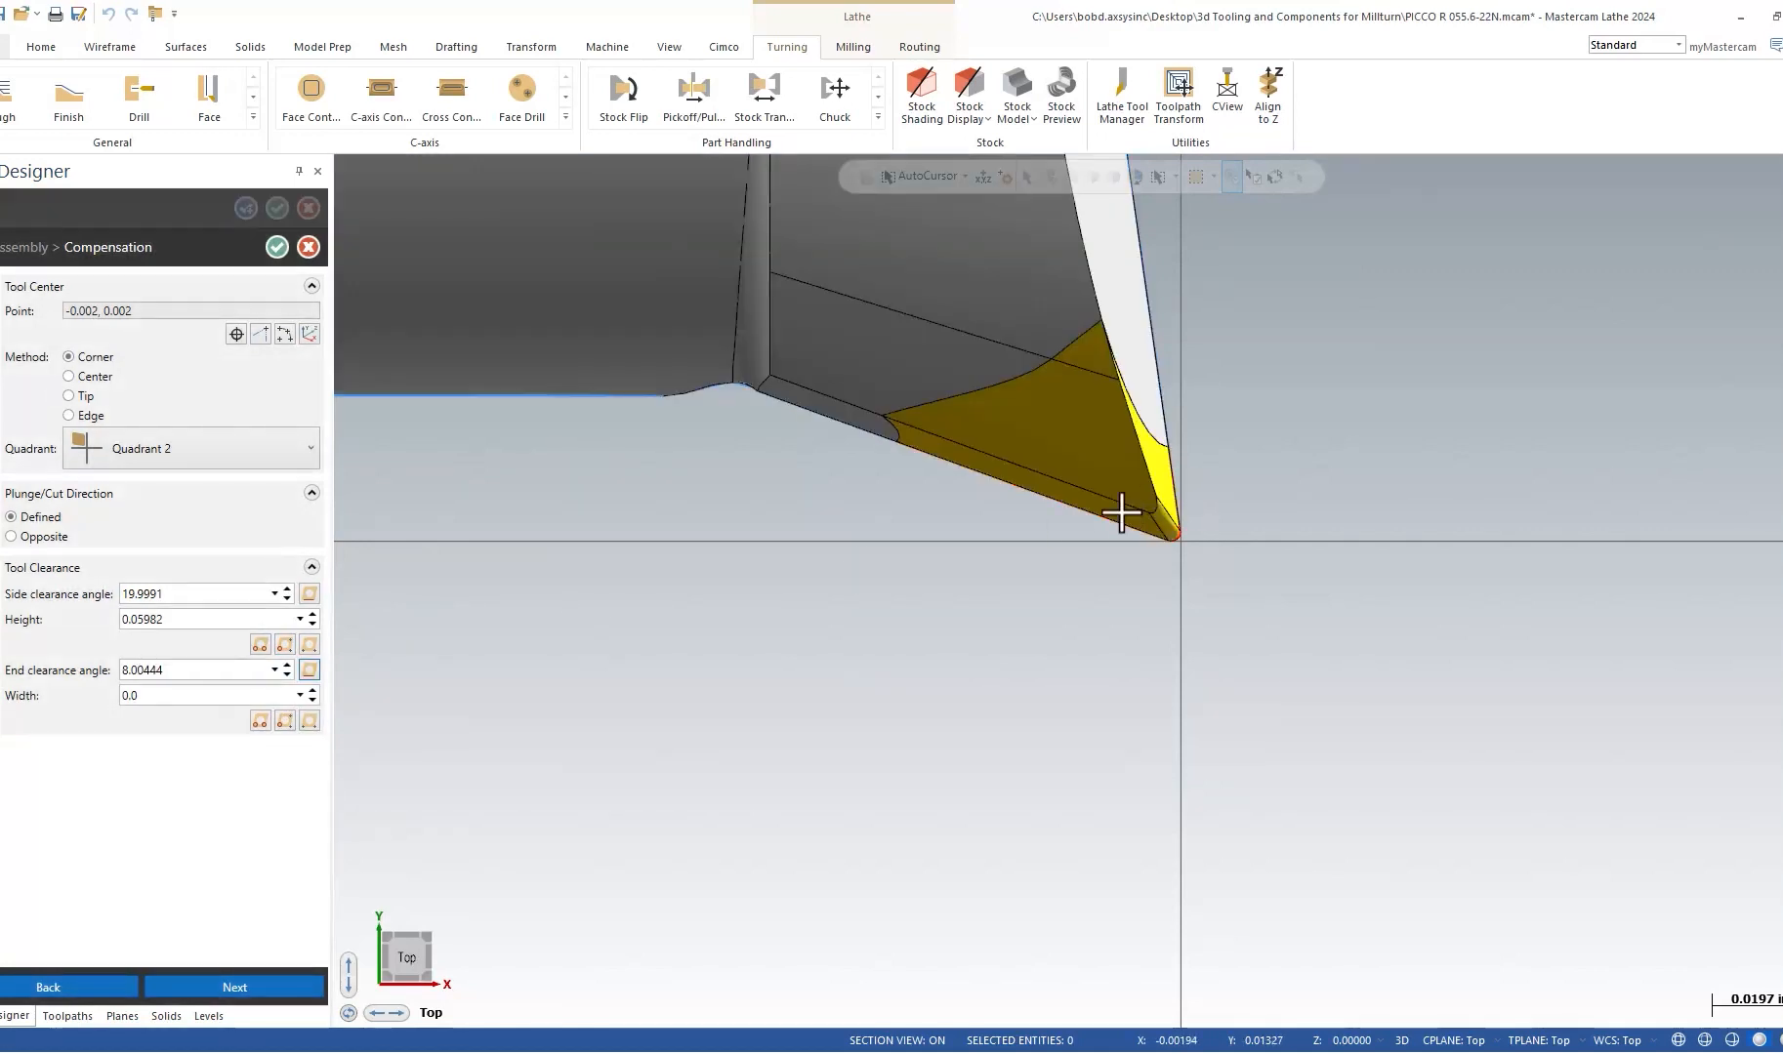
{"action": "left_click", "coordinate": [284, 720]}
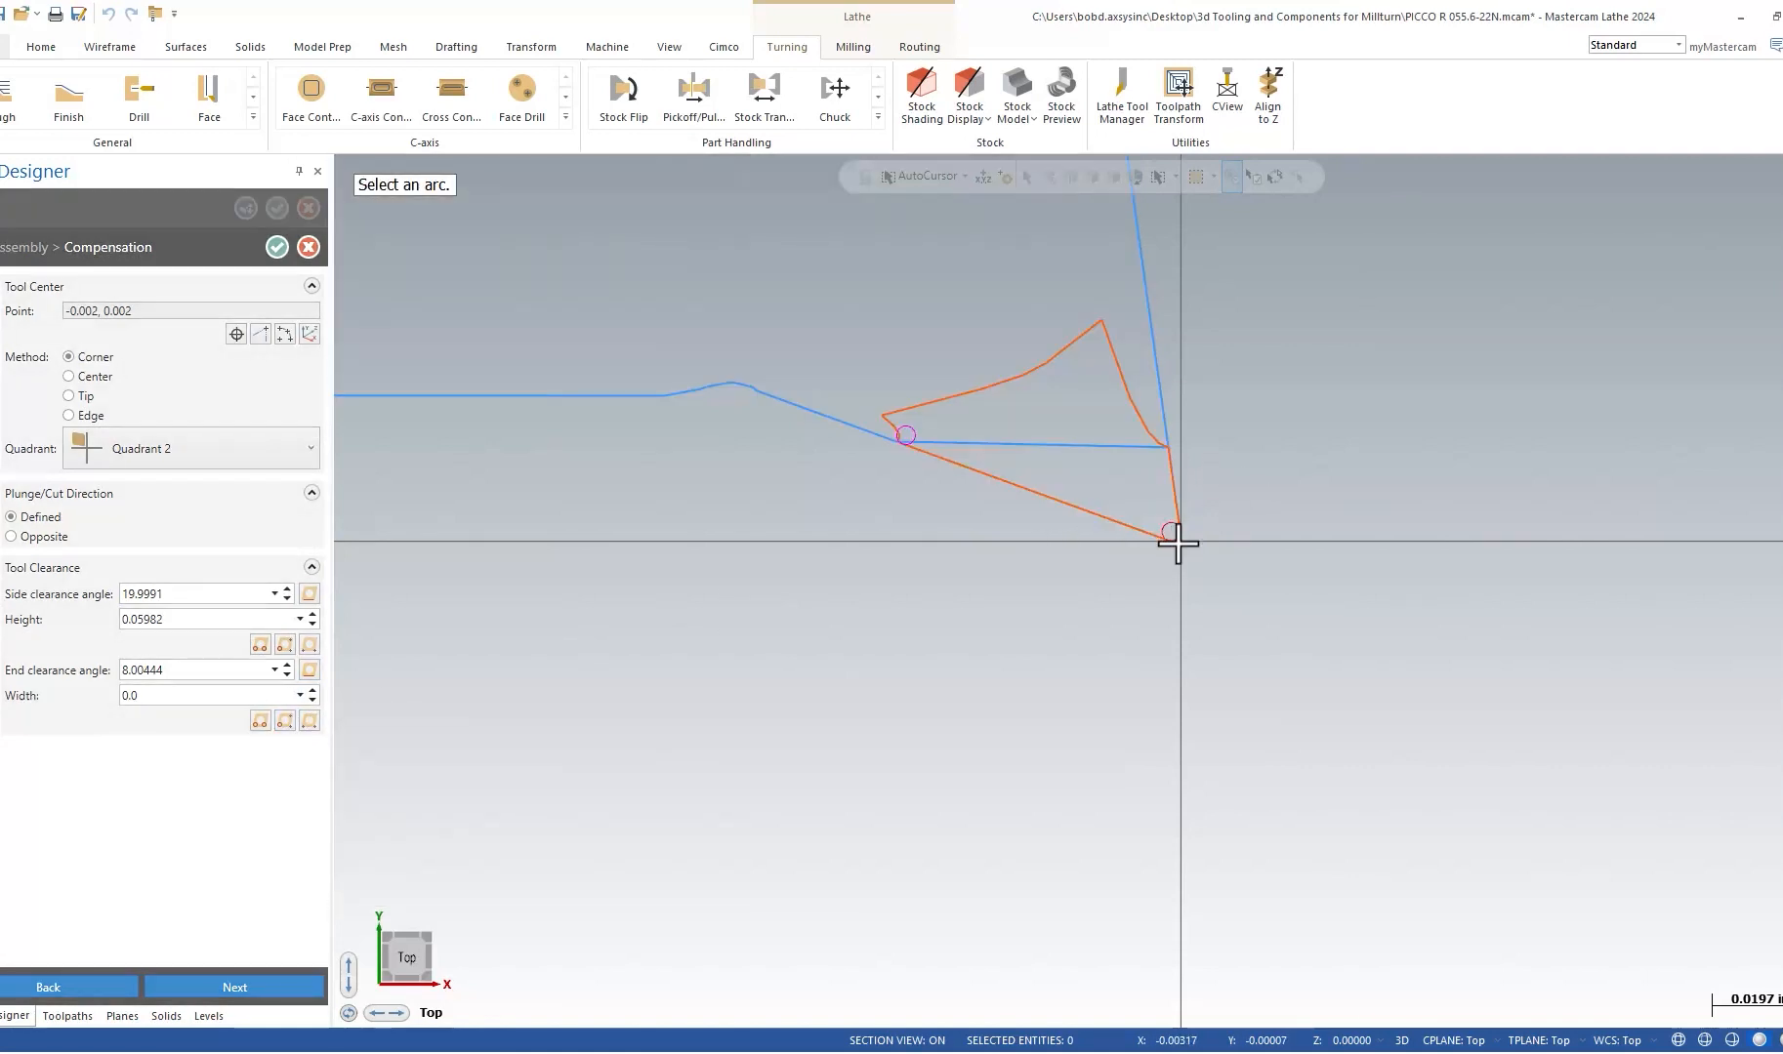
{"action": "left_click", "coordinate": [1165, 524]}
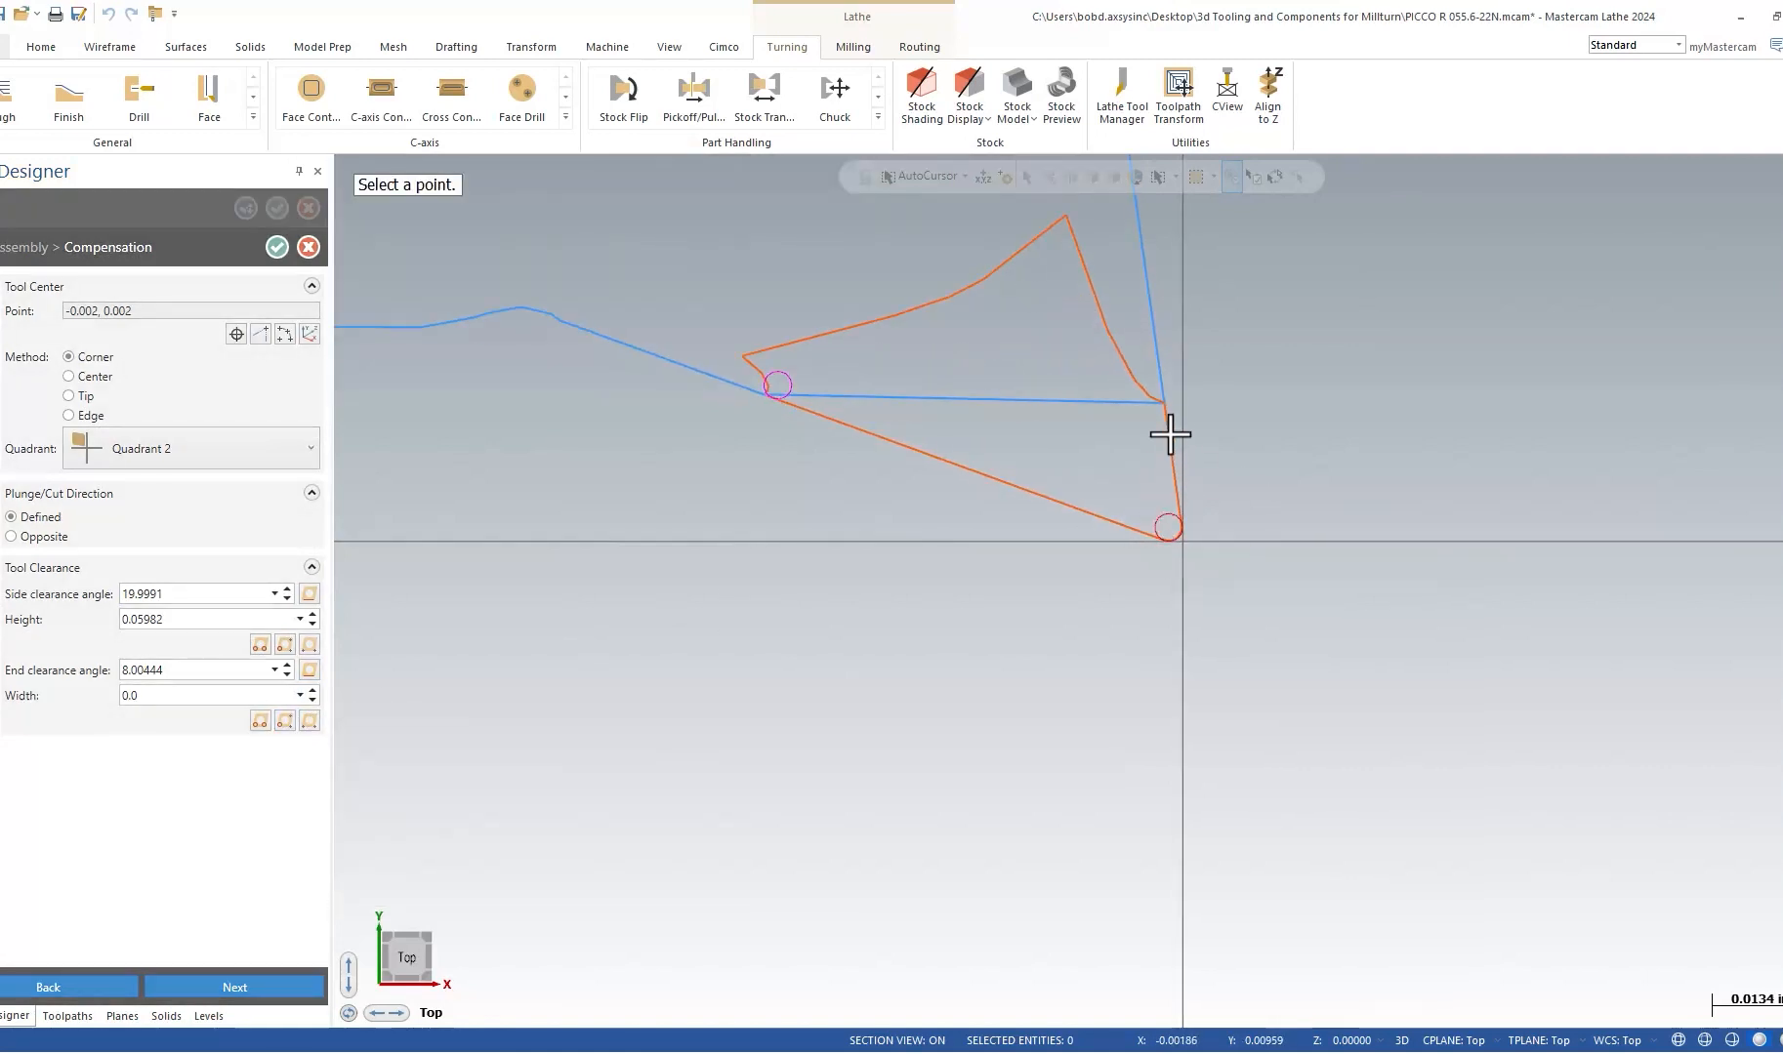
{"action": "left_click", "coordinate": [1164, 402]}
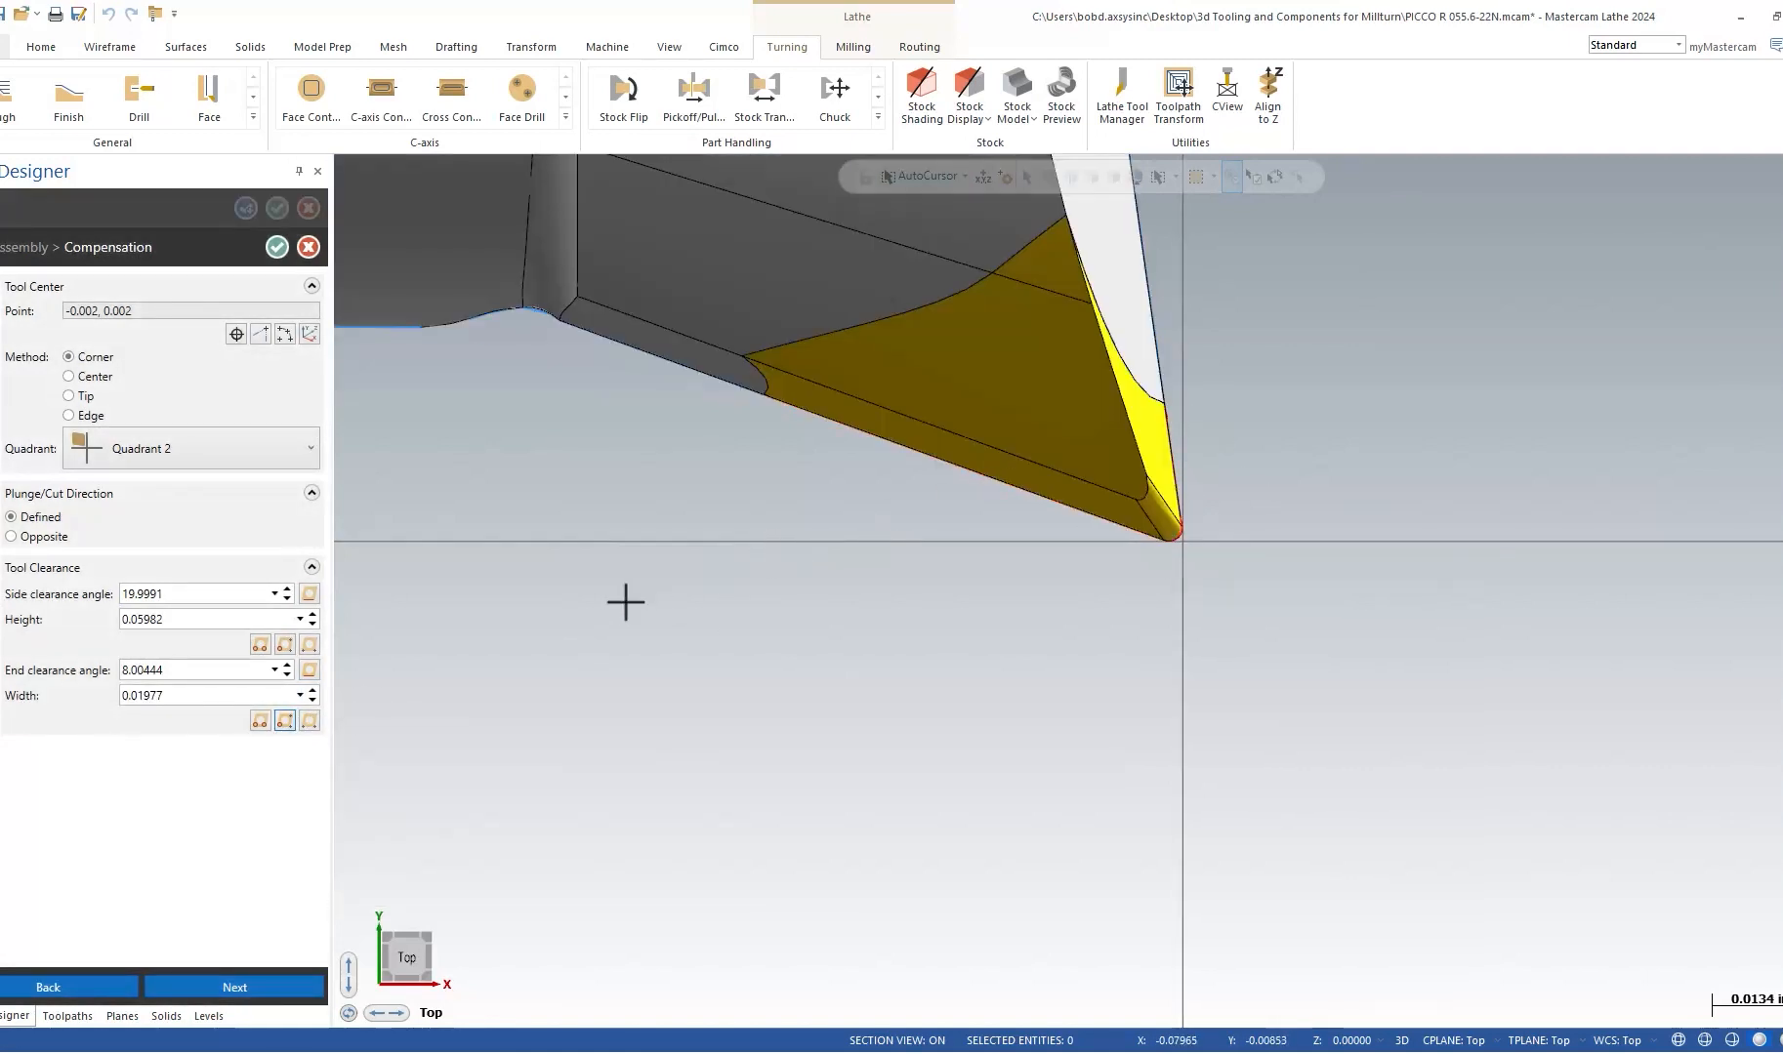
Keep the default material, cutting and coolant parameters and finish the tool assembly.
{"action": "scroll", "coordinate": [876, 648], "scroll_direction": "down", "scroll_amount": 4}
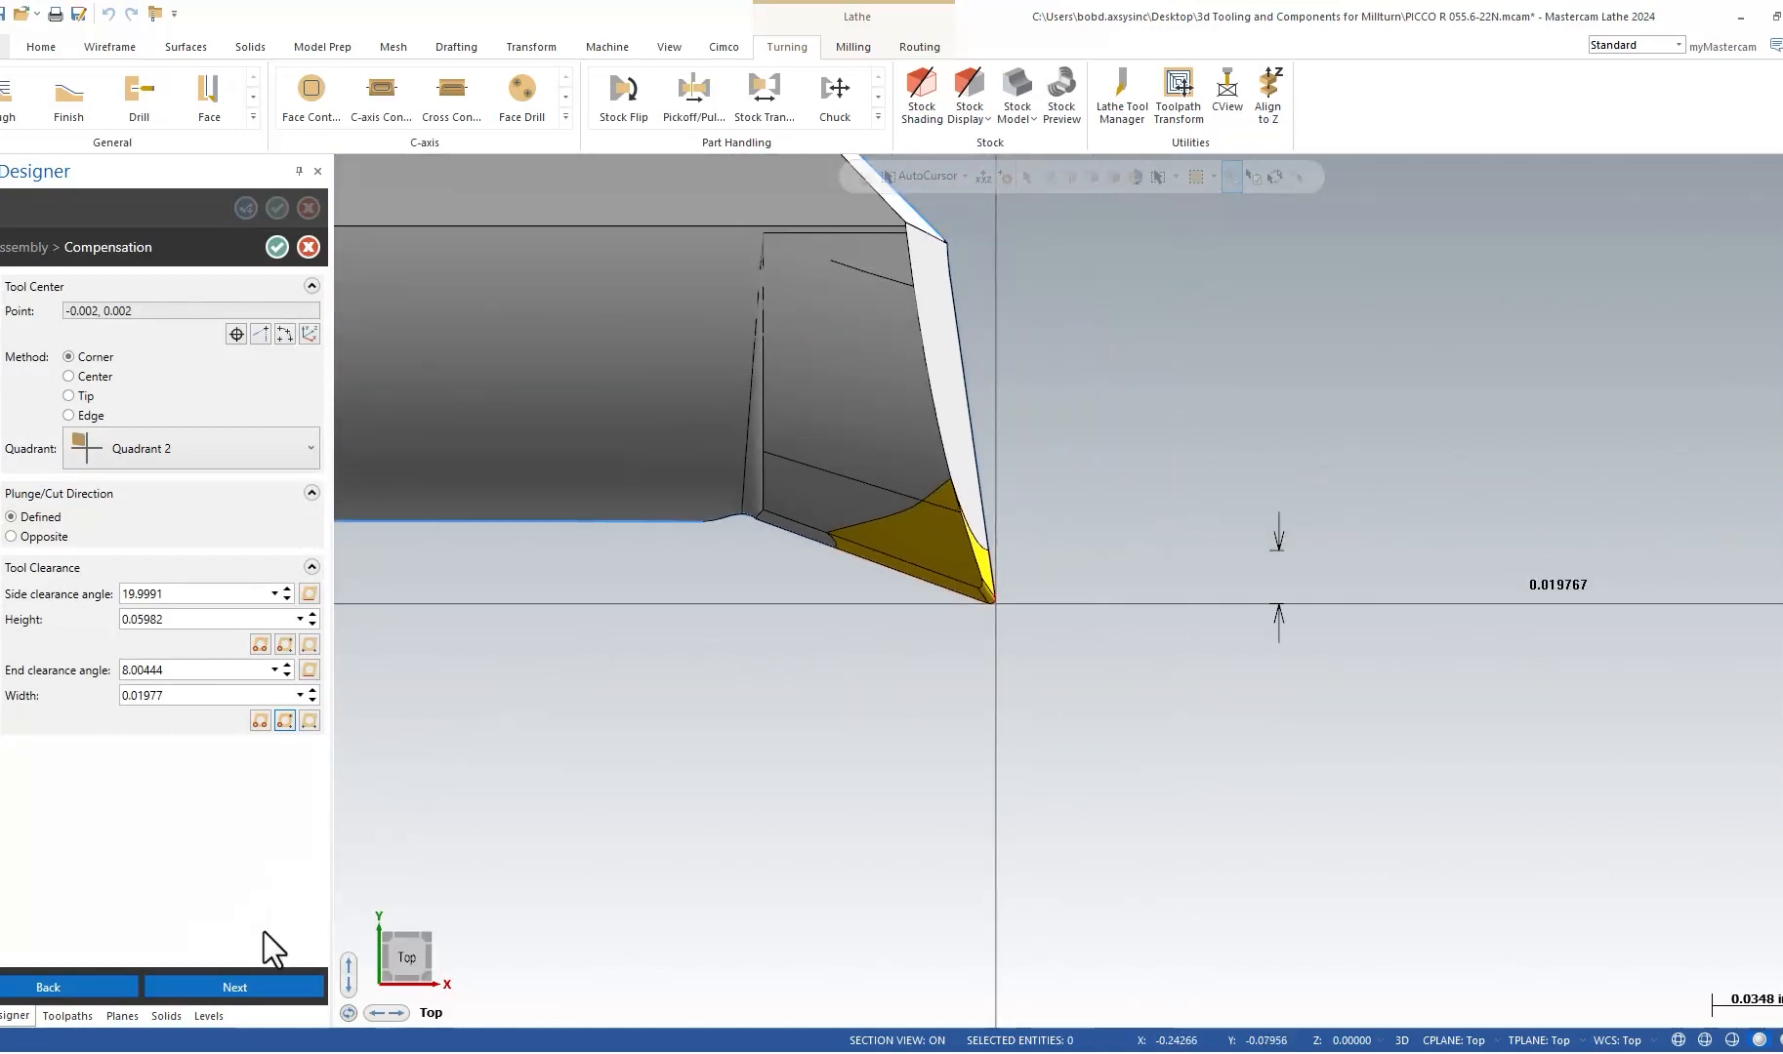
{"action": "left_click", "coordinate": [260, 988]}
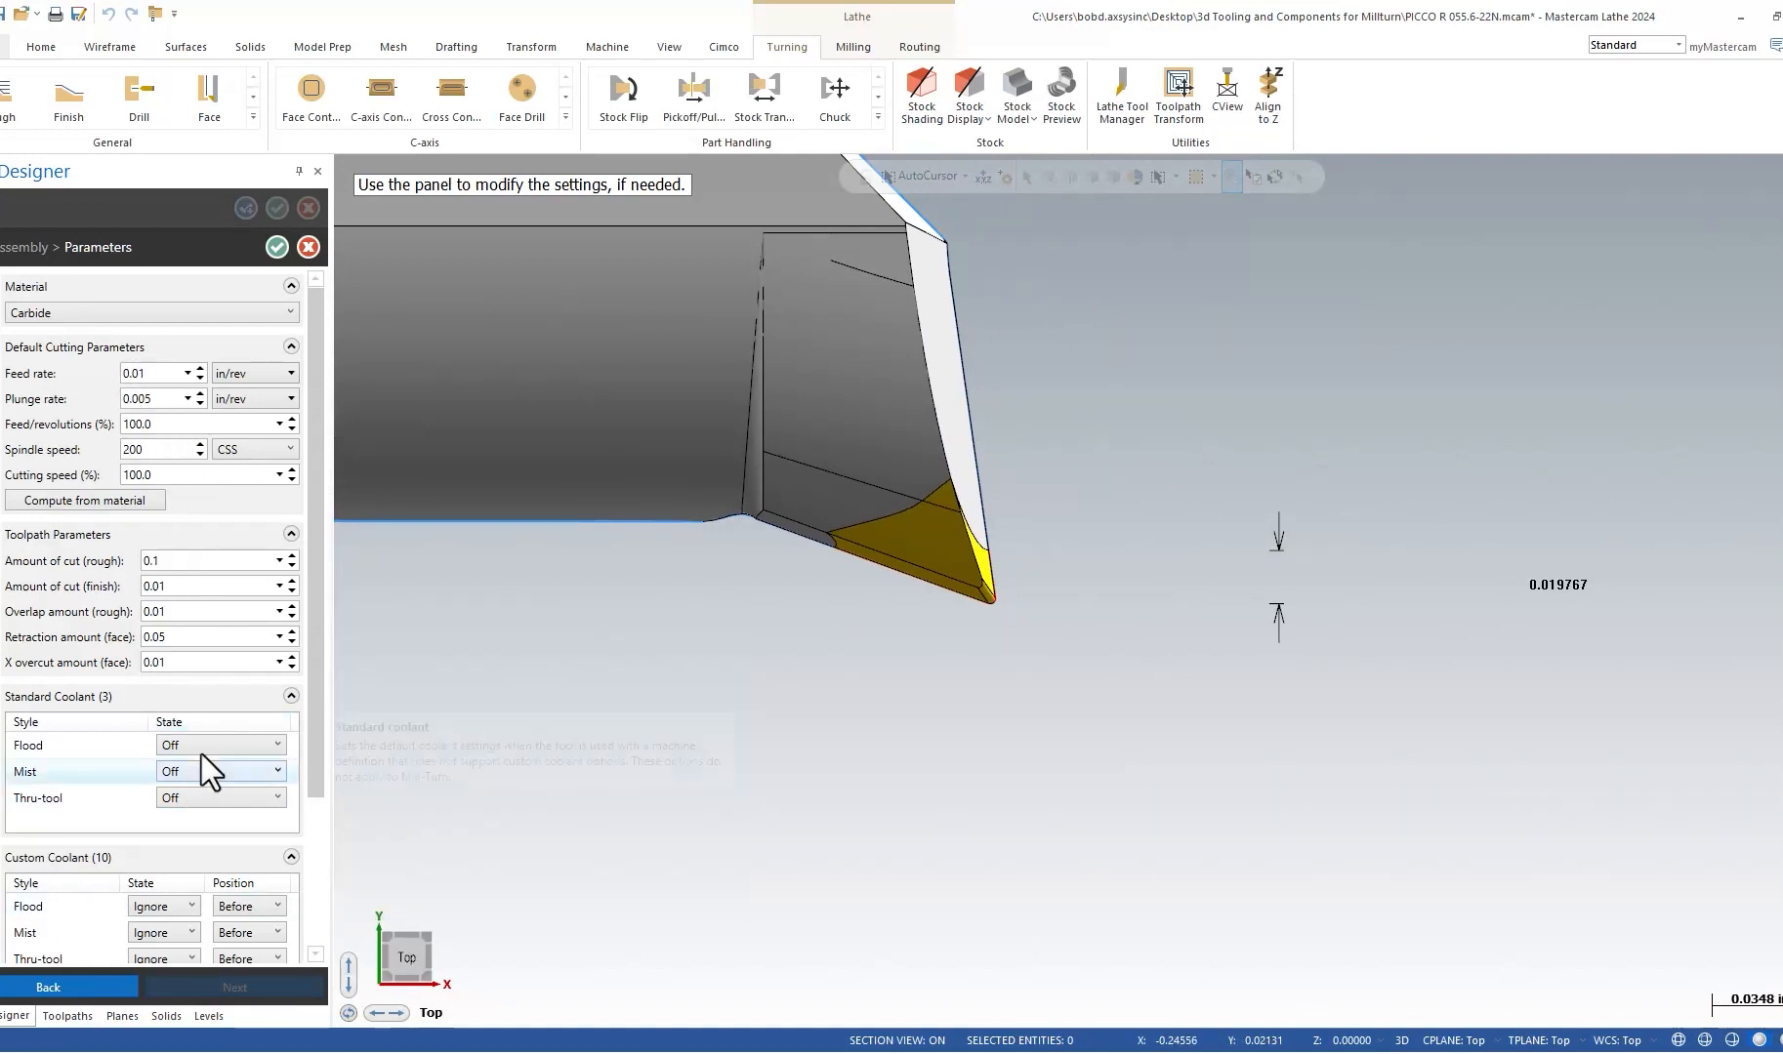
{"action": "scroll", "coordinate": [208, 754], "scroll_direction": "down", "scroll_amount": 3}
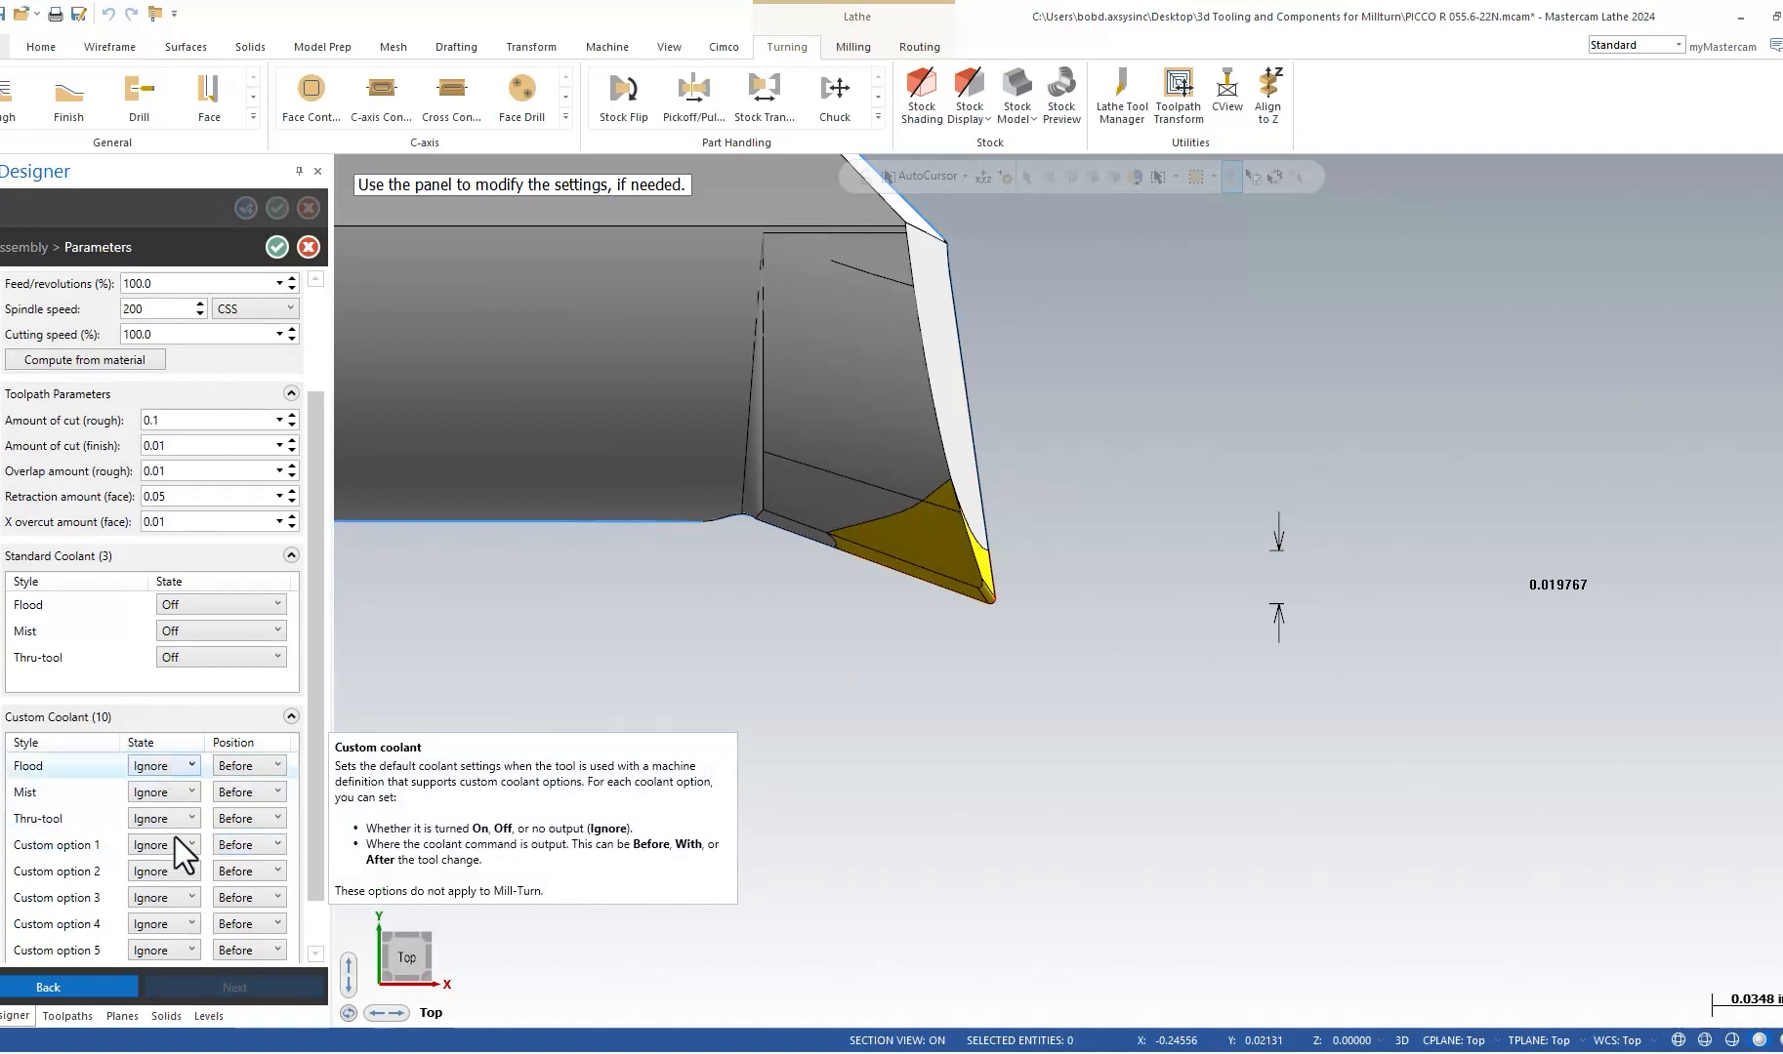
{"action": "left_click", "coordinate": [277, 247]}
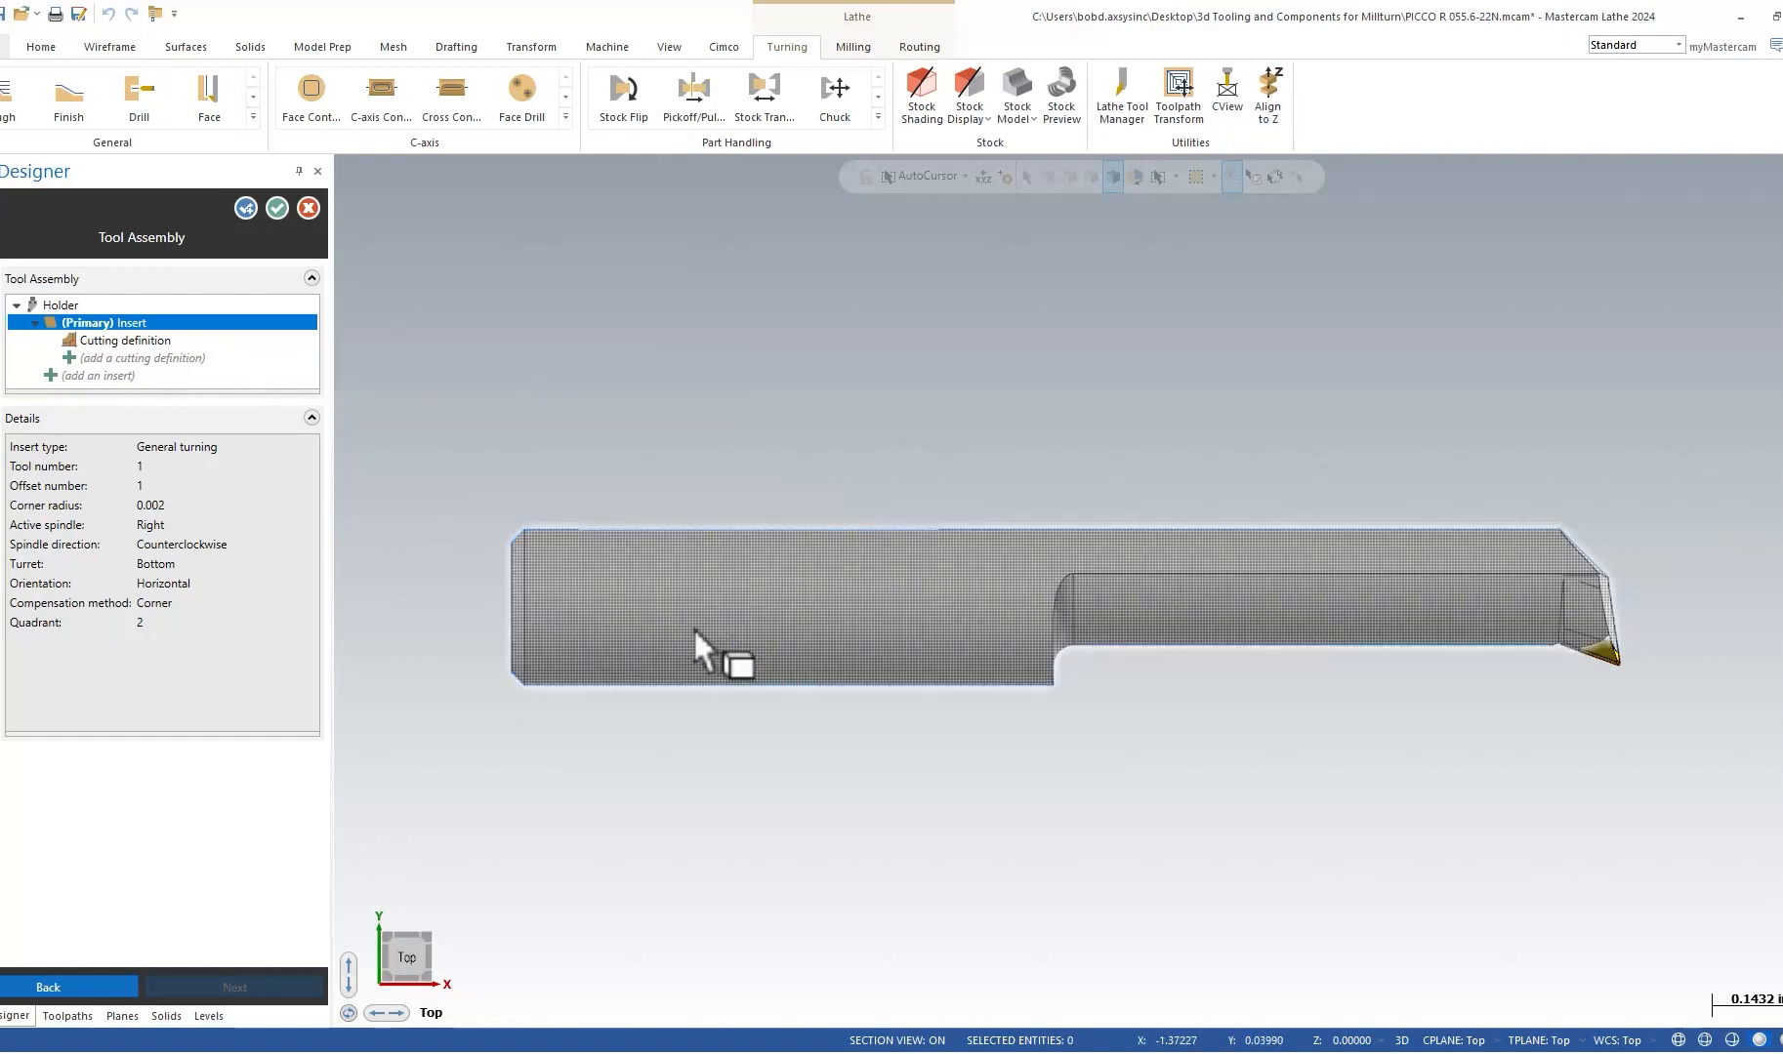
{"action": "left_click", "coordinate": [277, 208]}
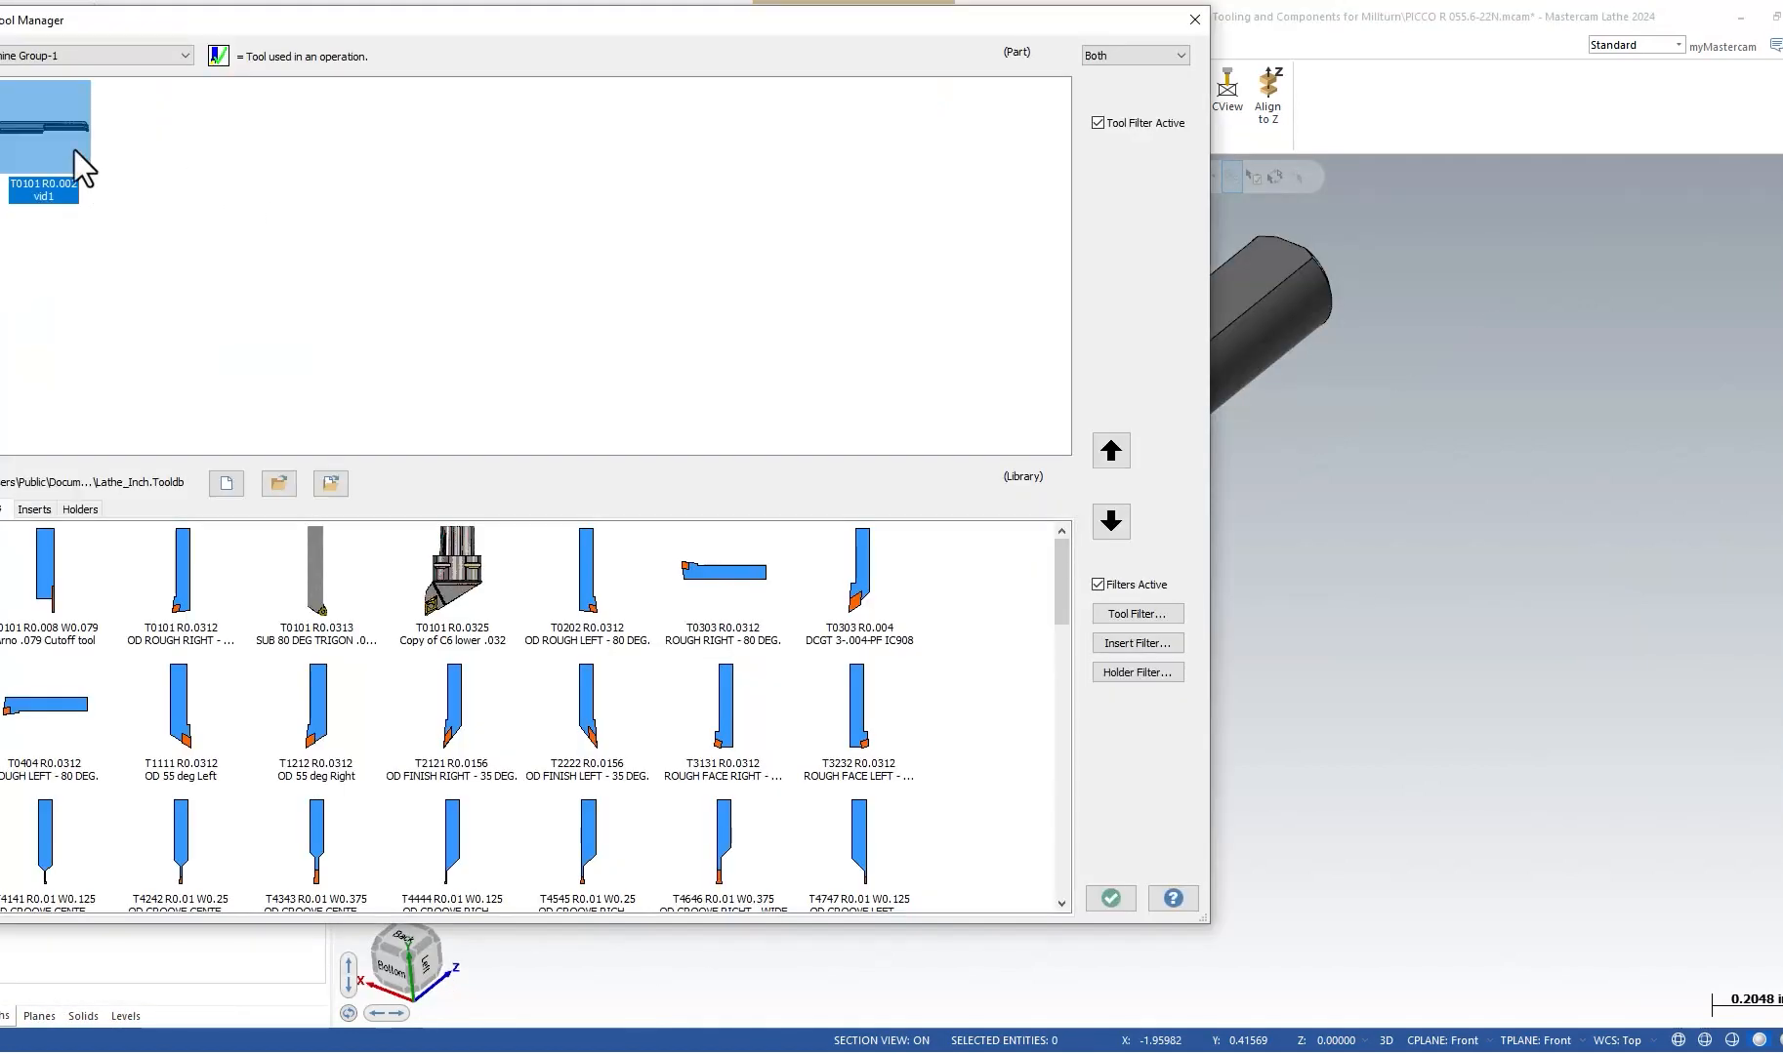
Copy the vid1 tool from Machine Group-1 into the Lathe_Inch tool library and save the library changes.
{"action": "mouse_move", "coordinate": [74, 149]}
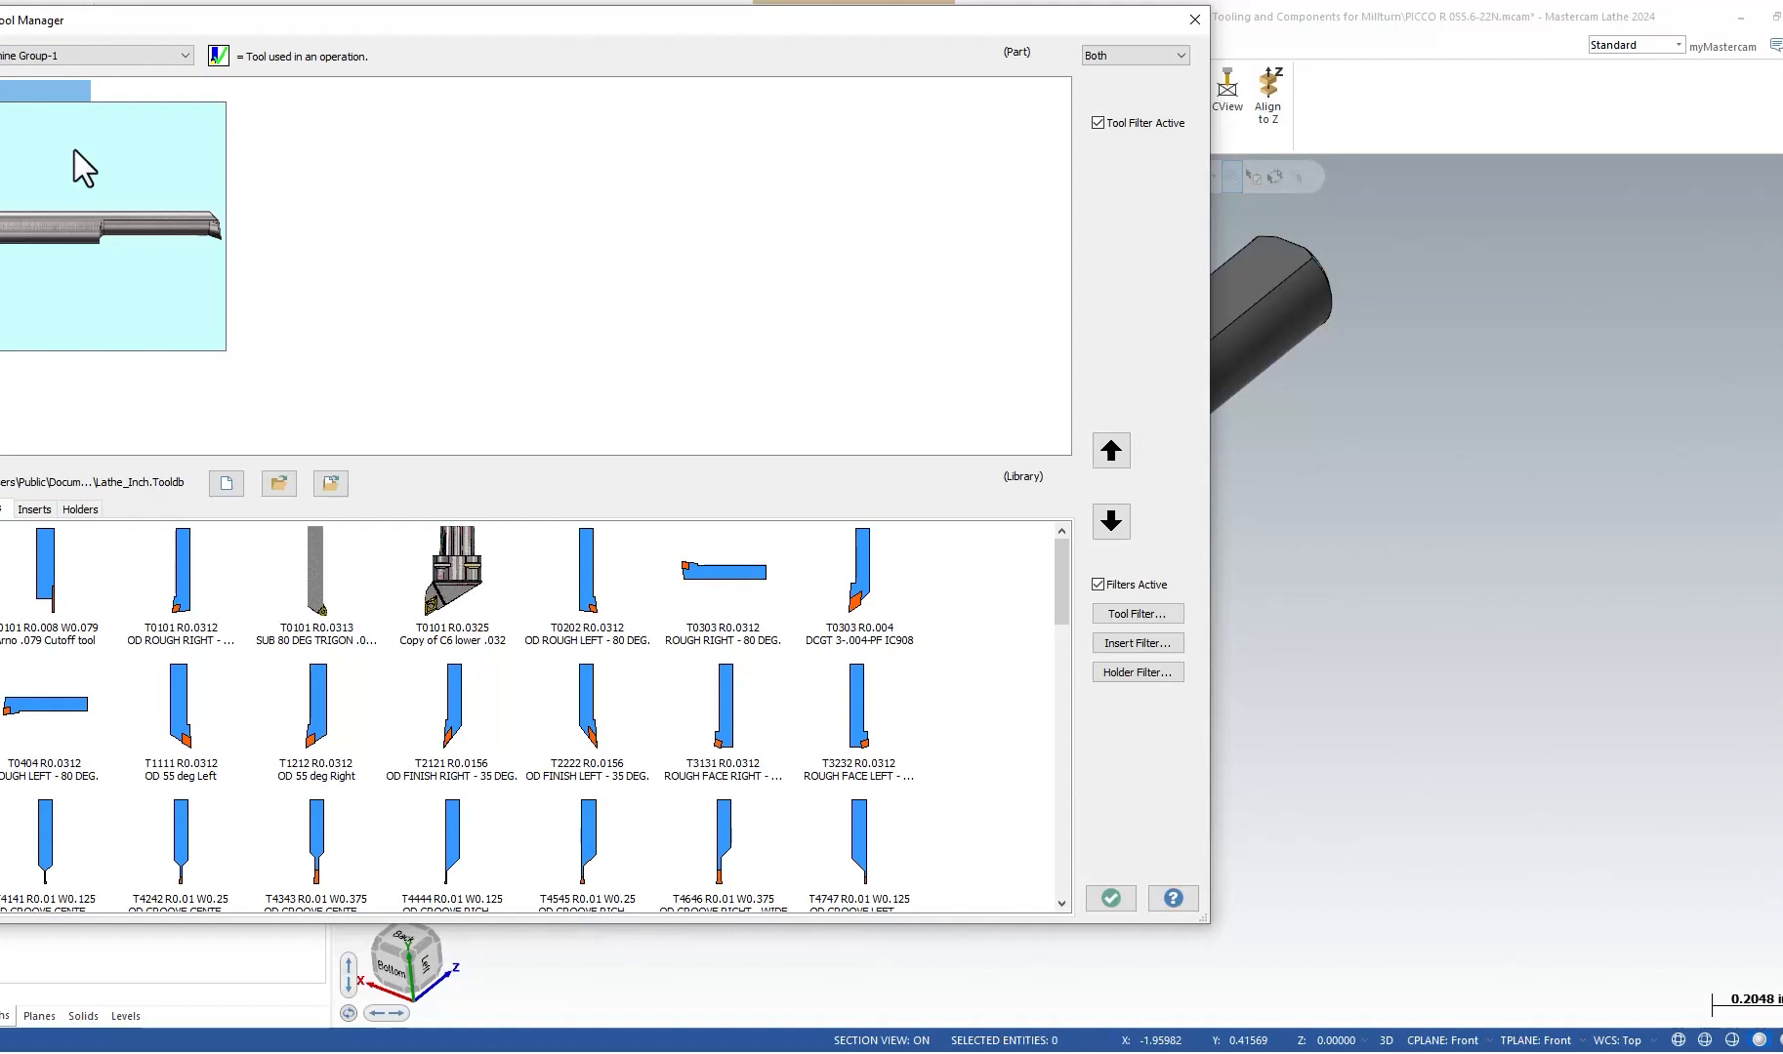
{"action": "left_click_drag", "start_coordinate": [455, 19], "coordinate": [756, 32]}
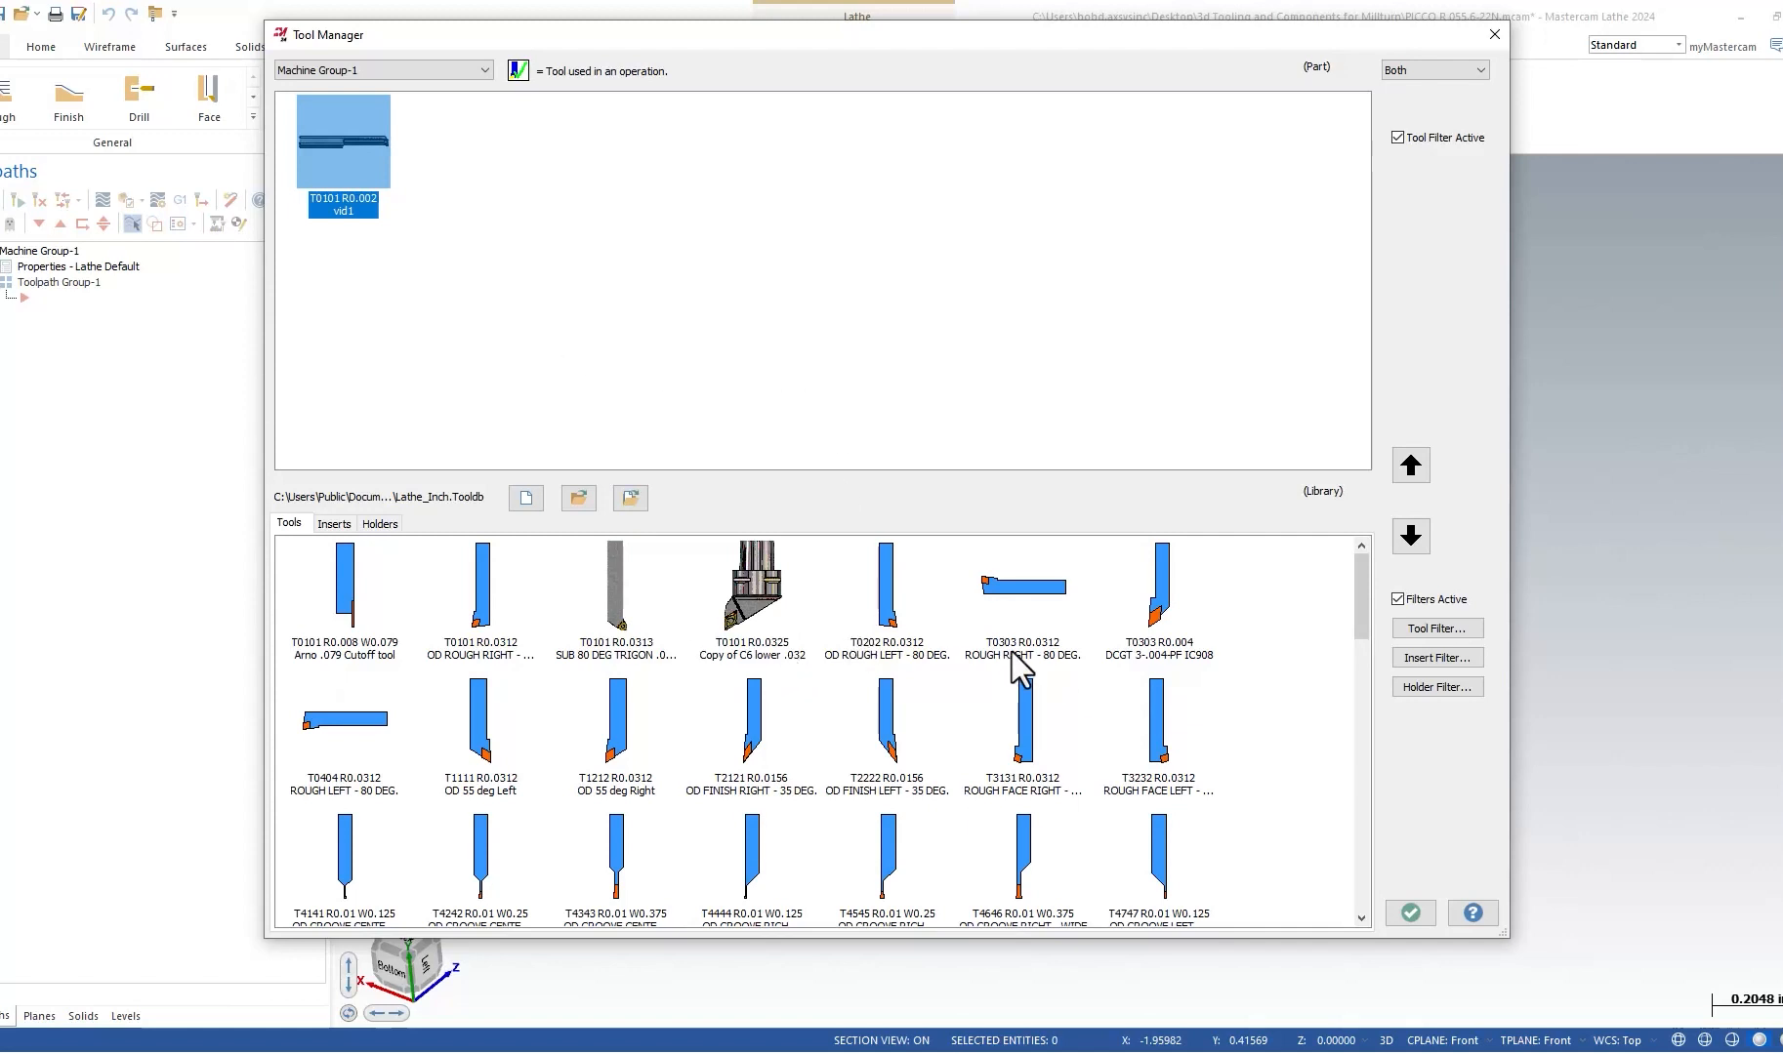
{"action": "mouse_move", "coordinate": [1012, 653]}
{"action": "left_click", "coordinate": [1414, 535]}
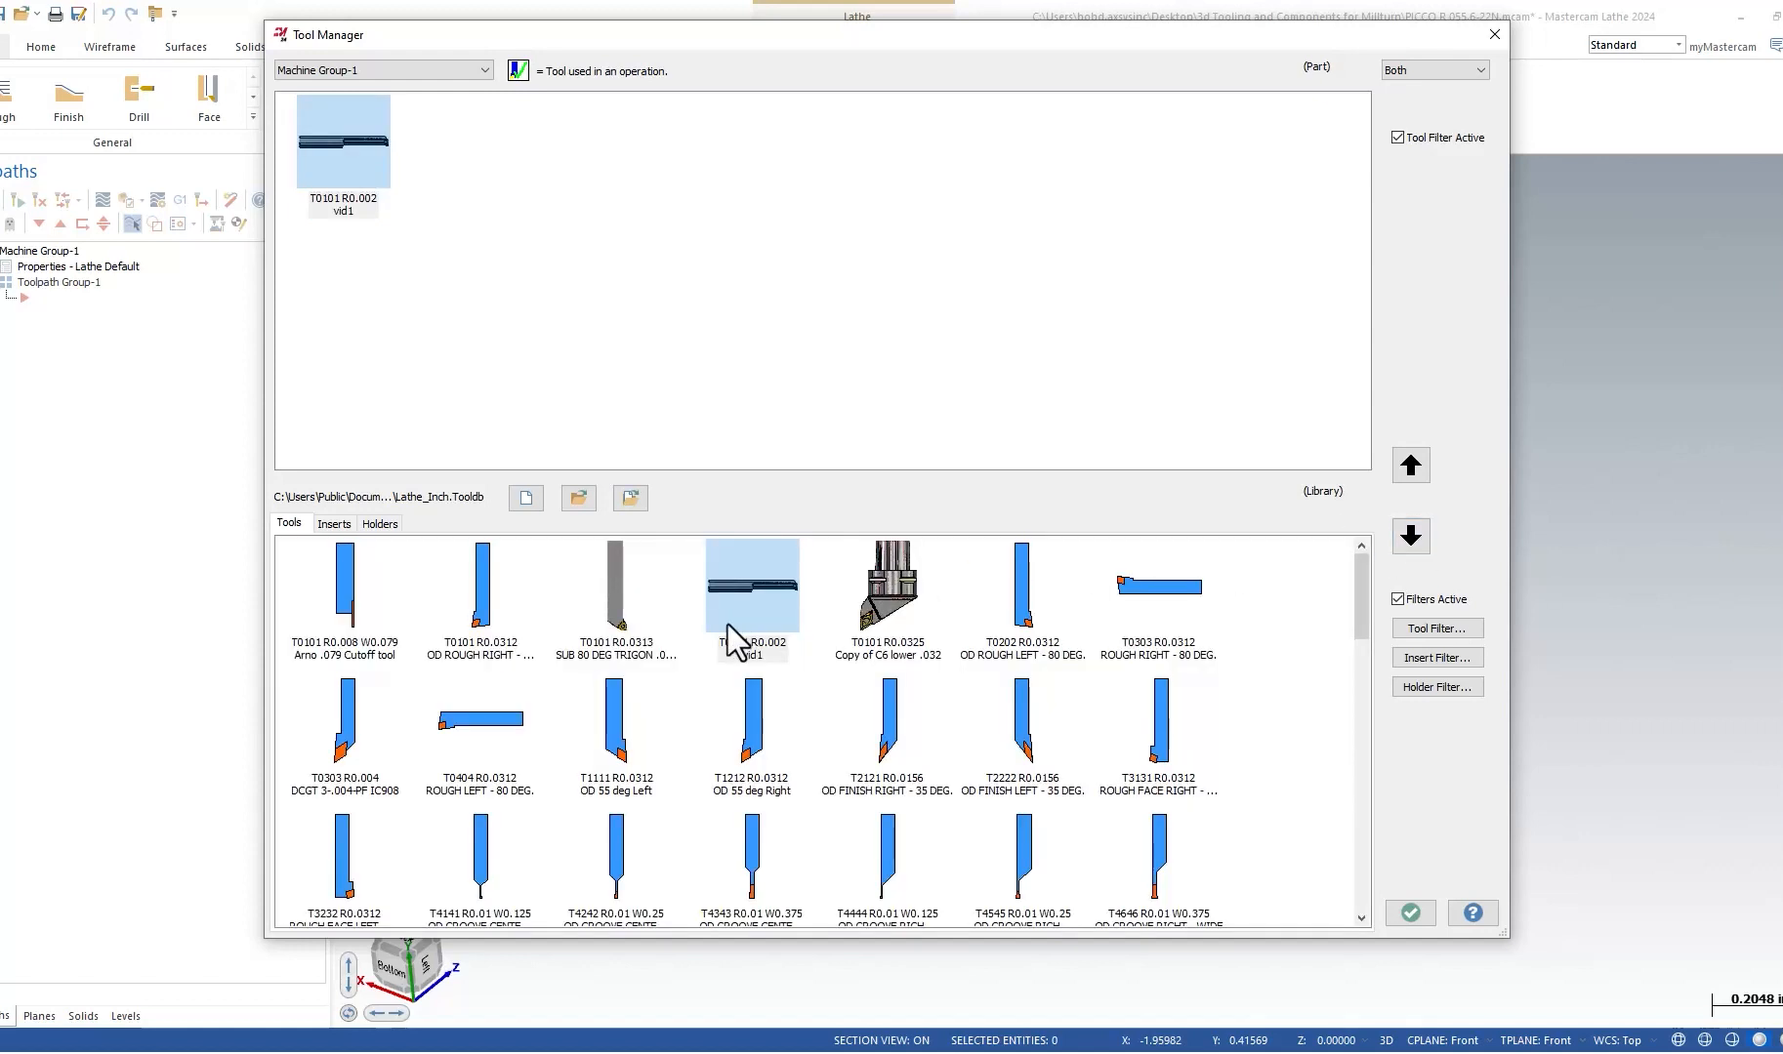
{"action": "left_click", "coordinate": [1410, 913]}
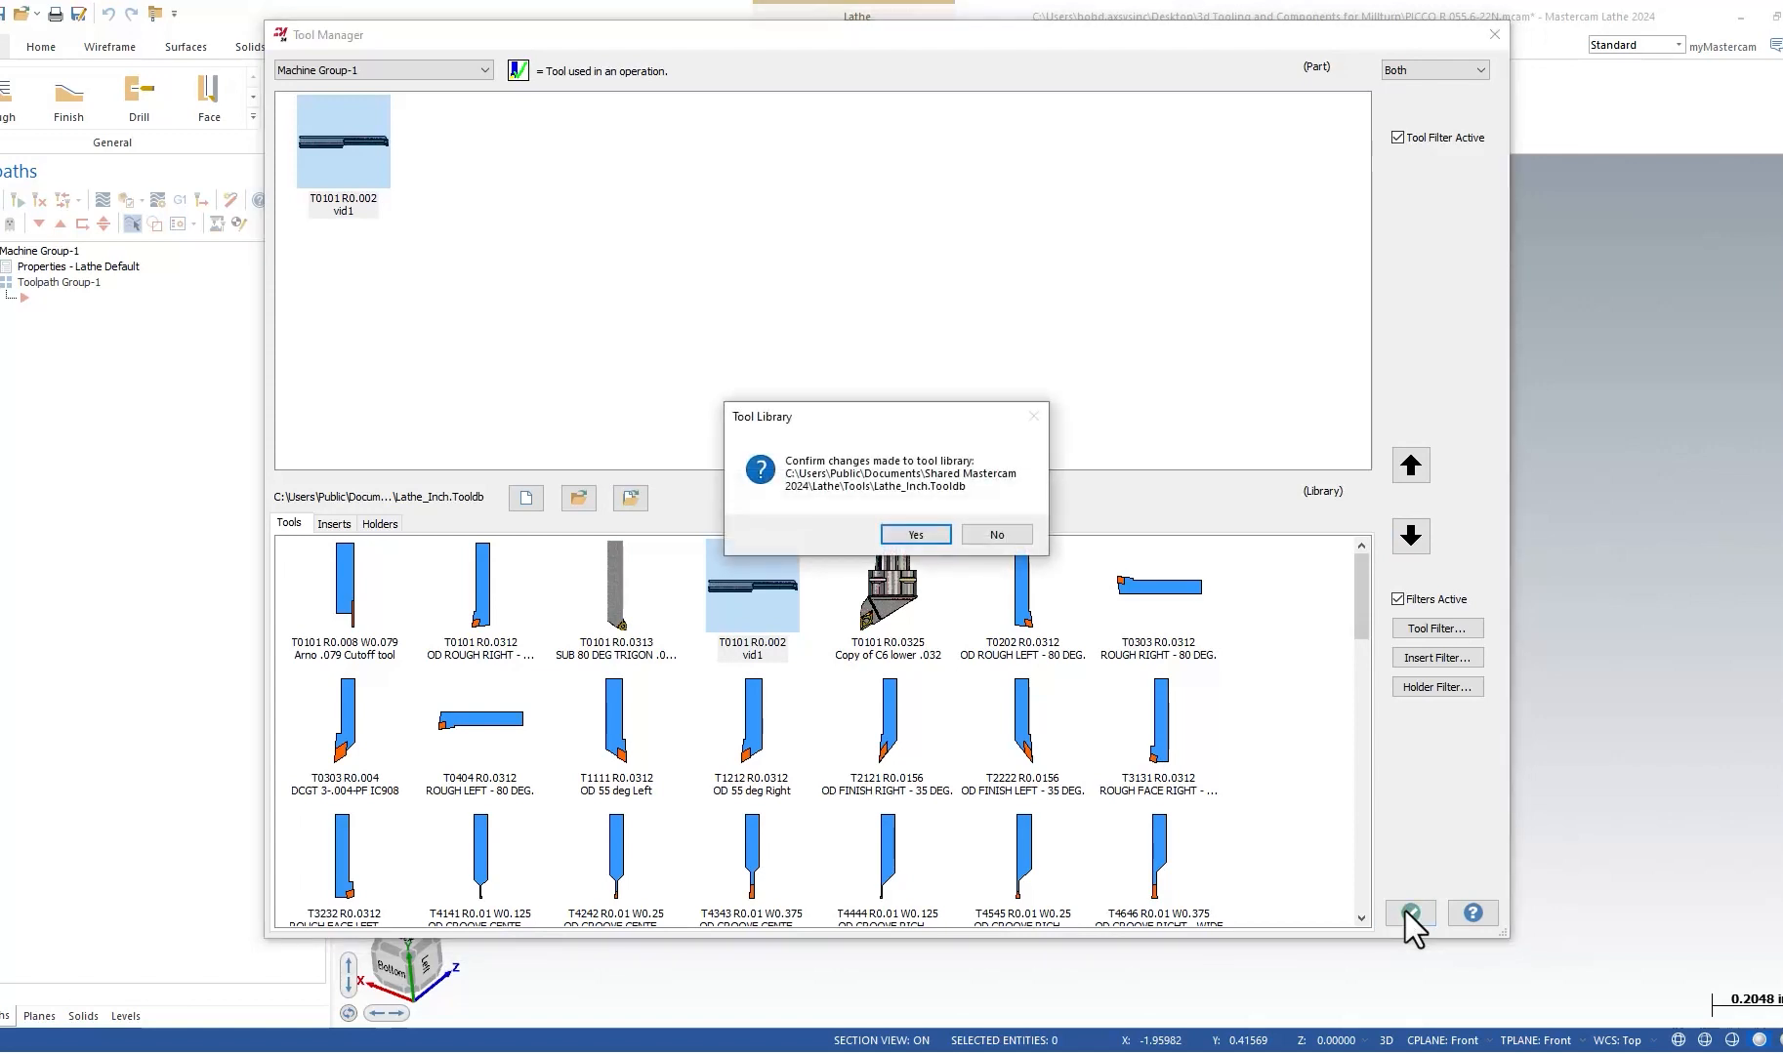
{"action": "left_click", "coordinate": [913, 534]}
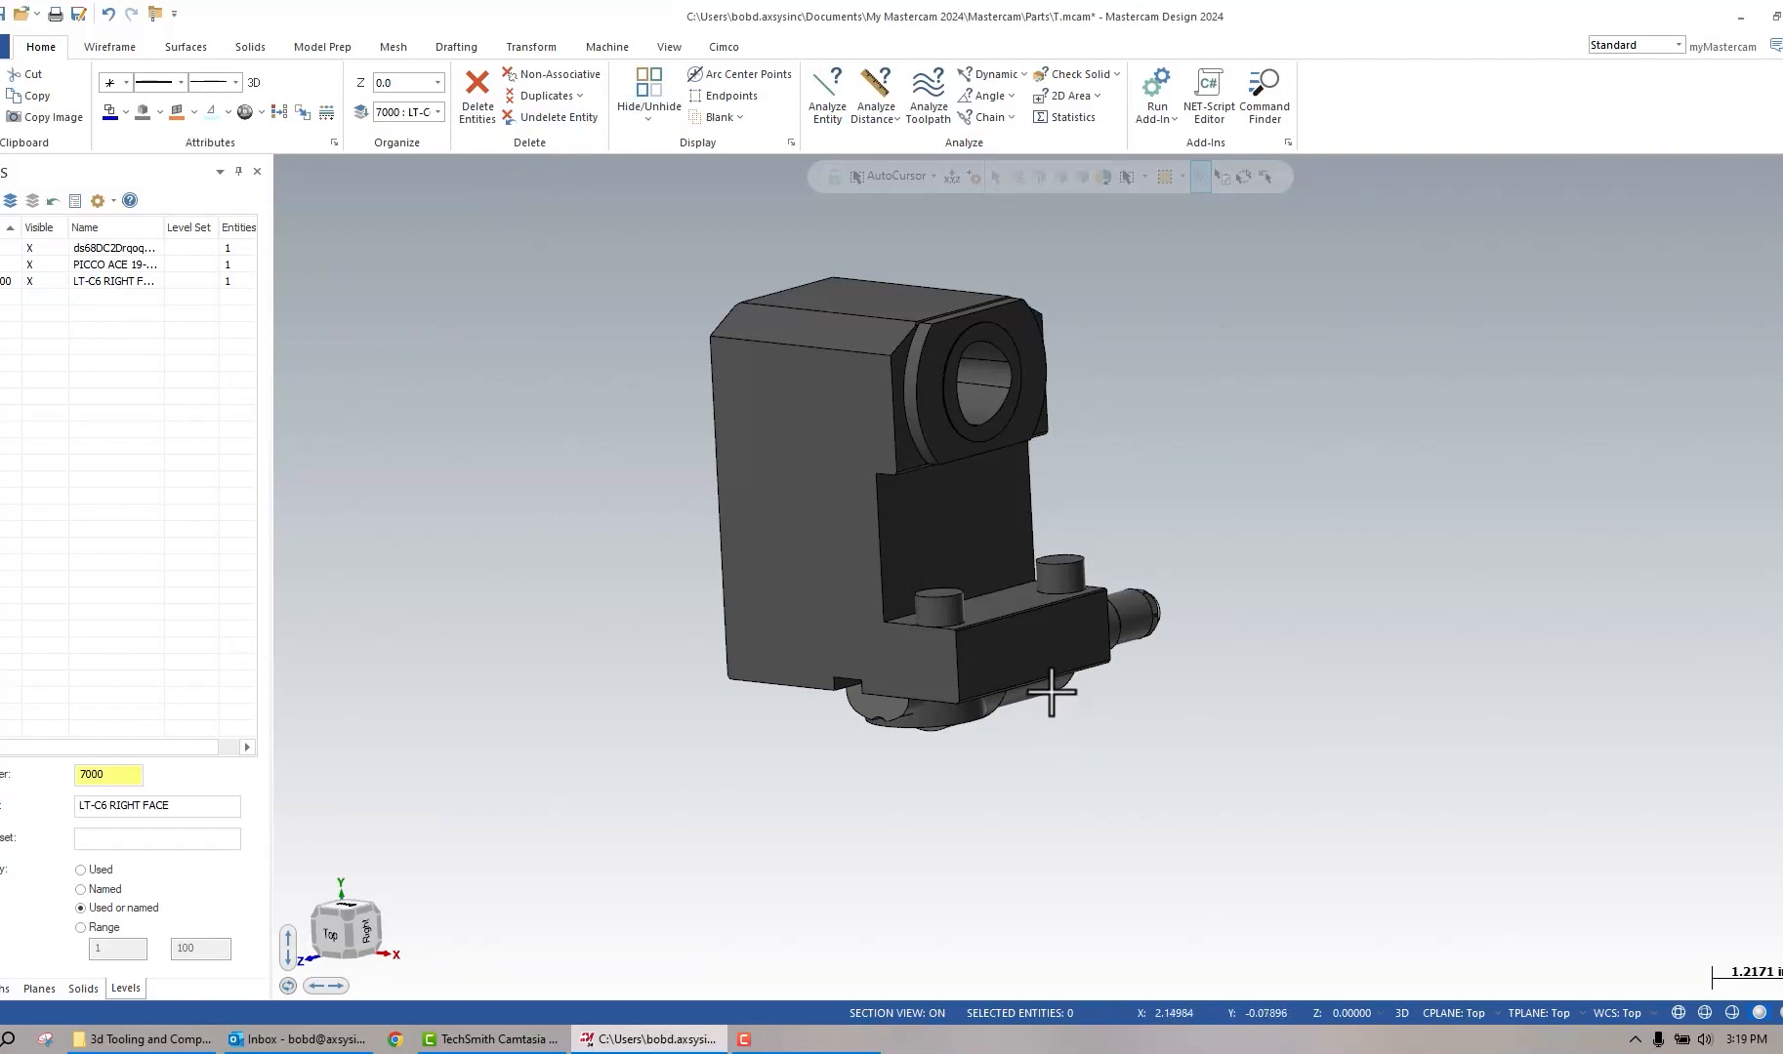
In the holder part file, hide the PICCO ACE 19 and LT-C6 RIGHT FACE levels to isolate the stepped sleeve.
{"action": "left_click", "coordinate": [29, 264]}
{"action": "middle_click_drag", "start_coordinate": [981, 659], "coordinate": [851, 625]}
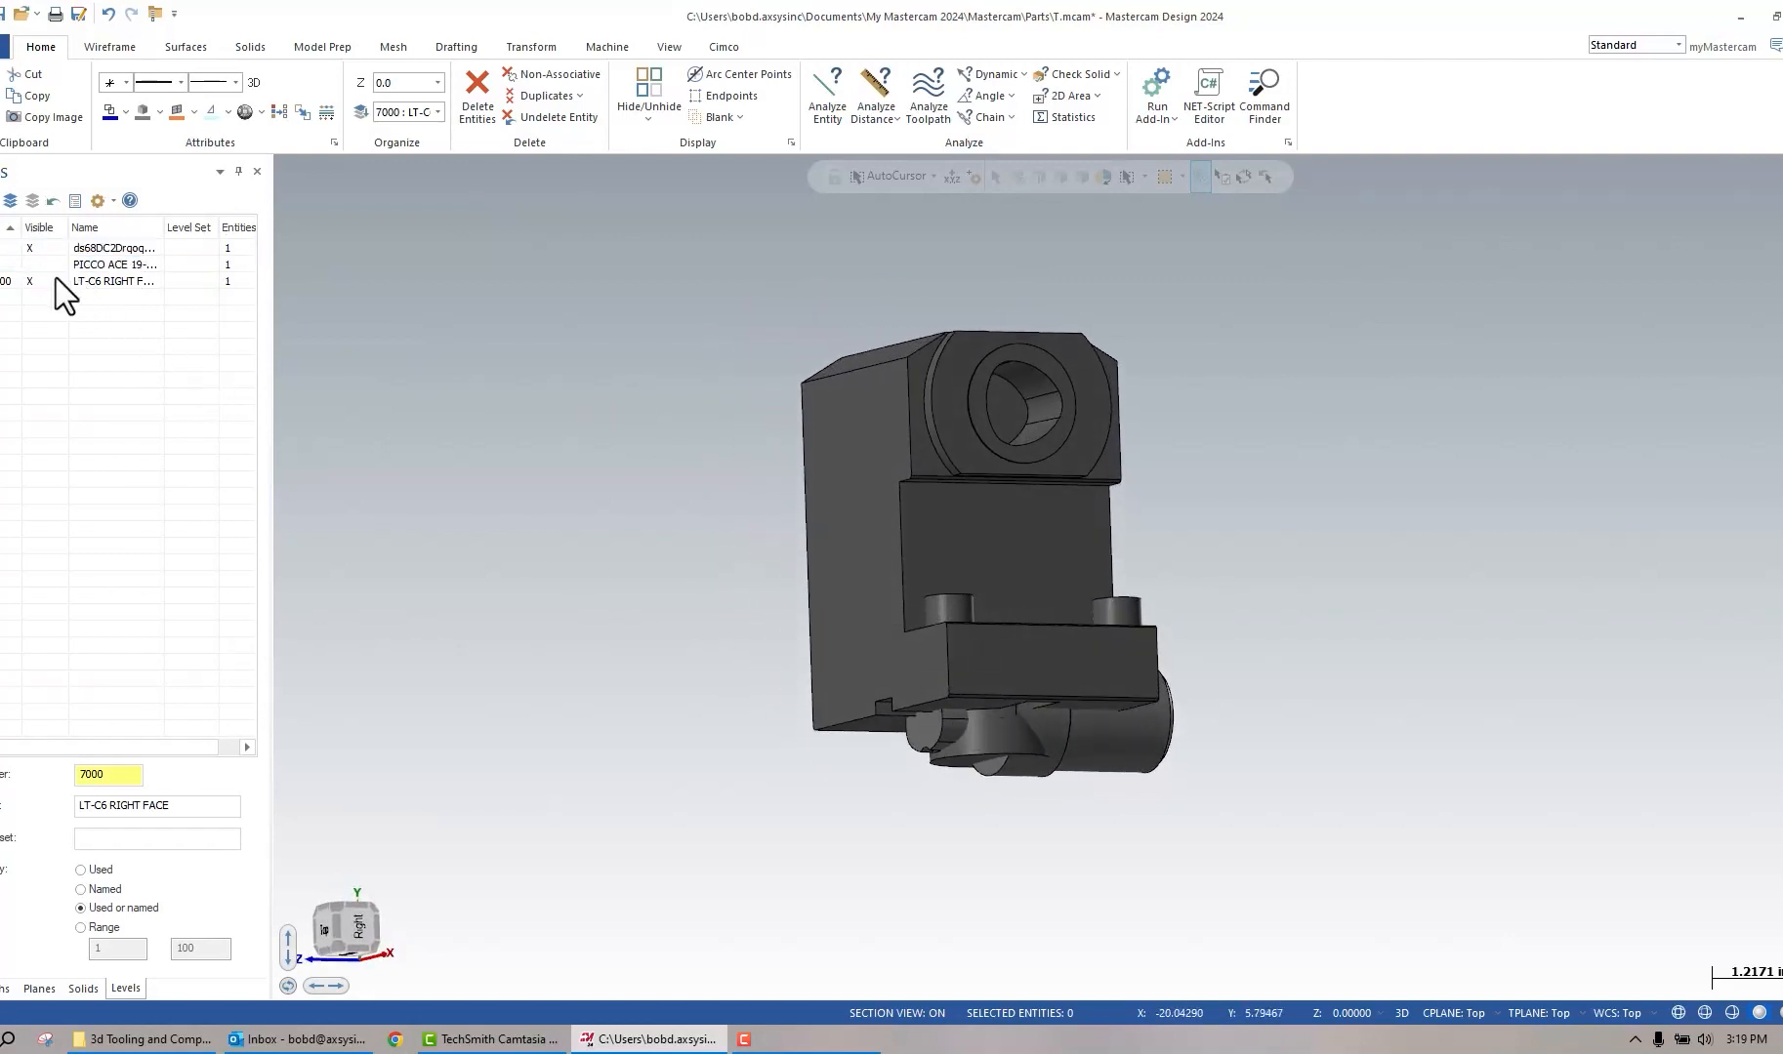
{"action": "left_click", "coordinate": [28, 279]}
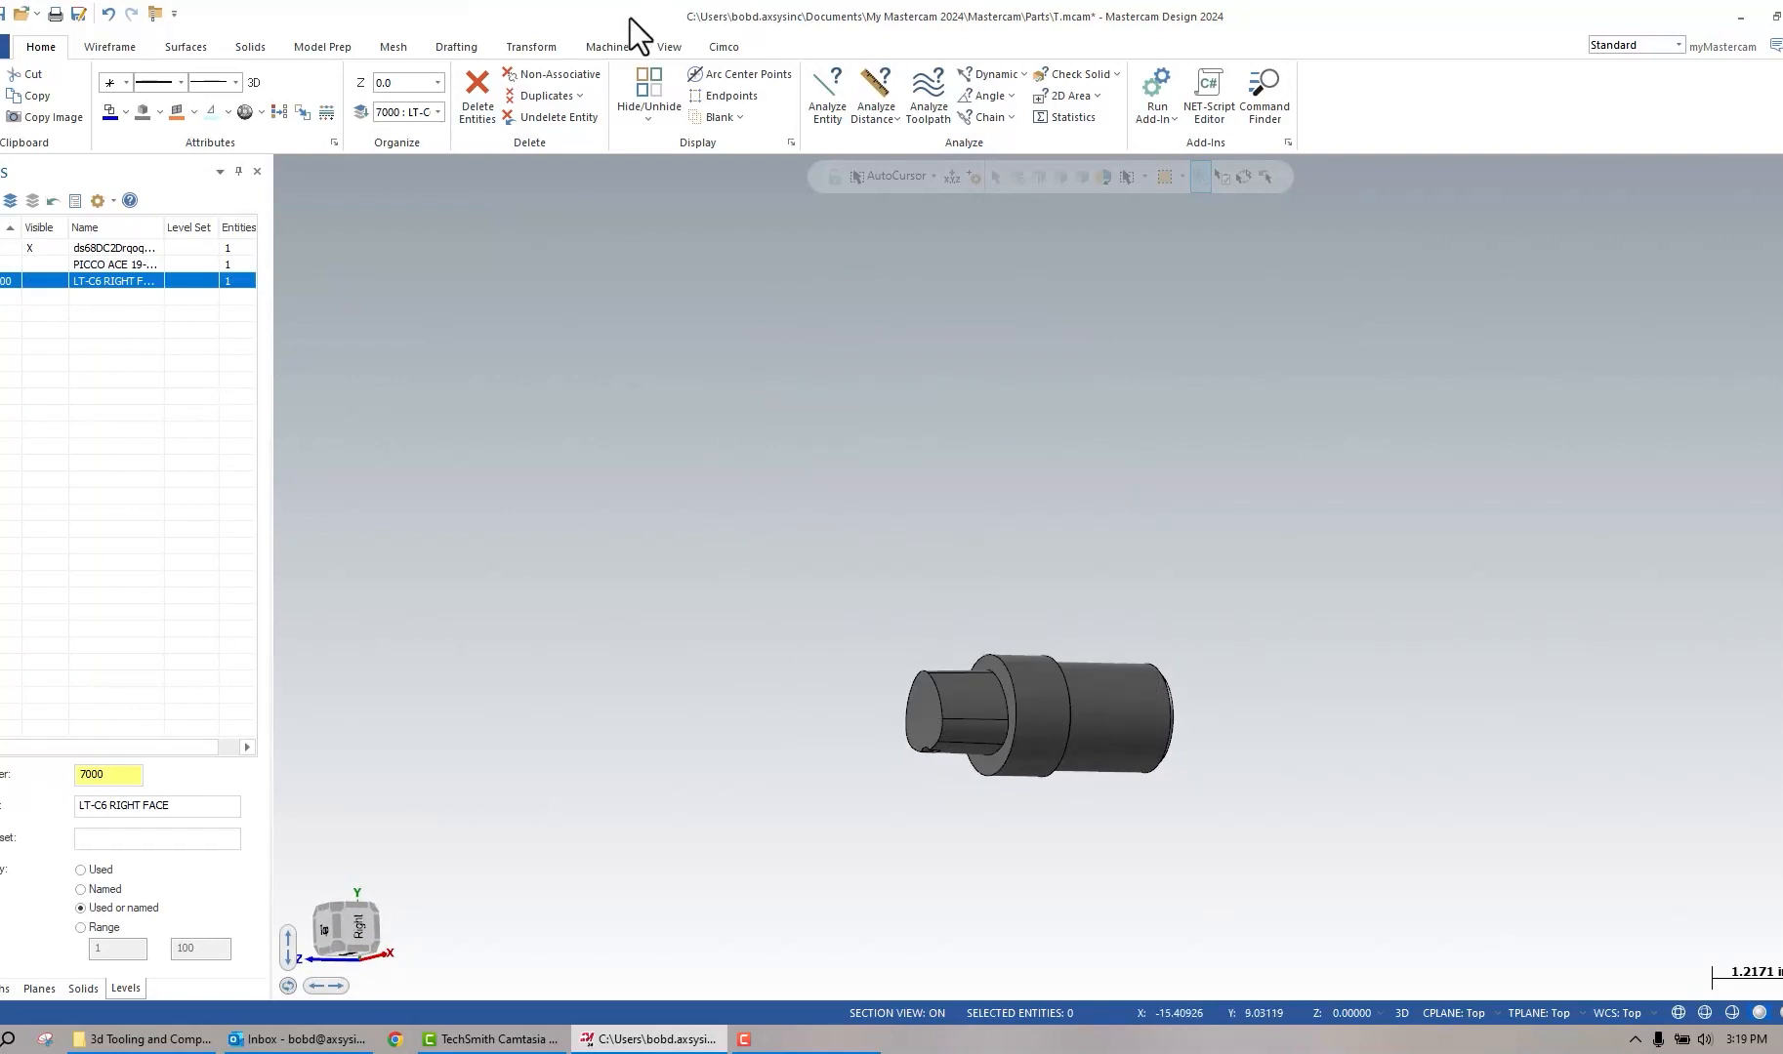
Start a dynamic move of the stepped sleeve with the gnomon origin centered on the collar face beside its narrow end.
{"action": "left_click", "coordinate": [532, 46]}
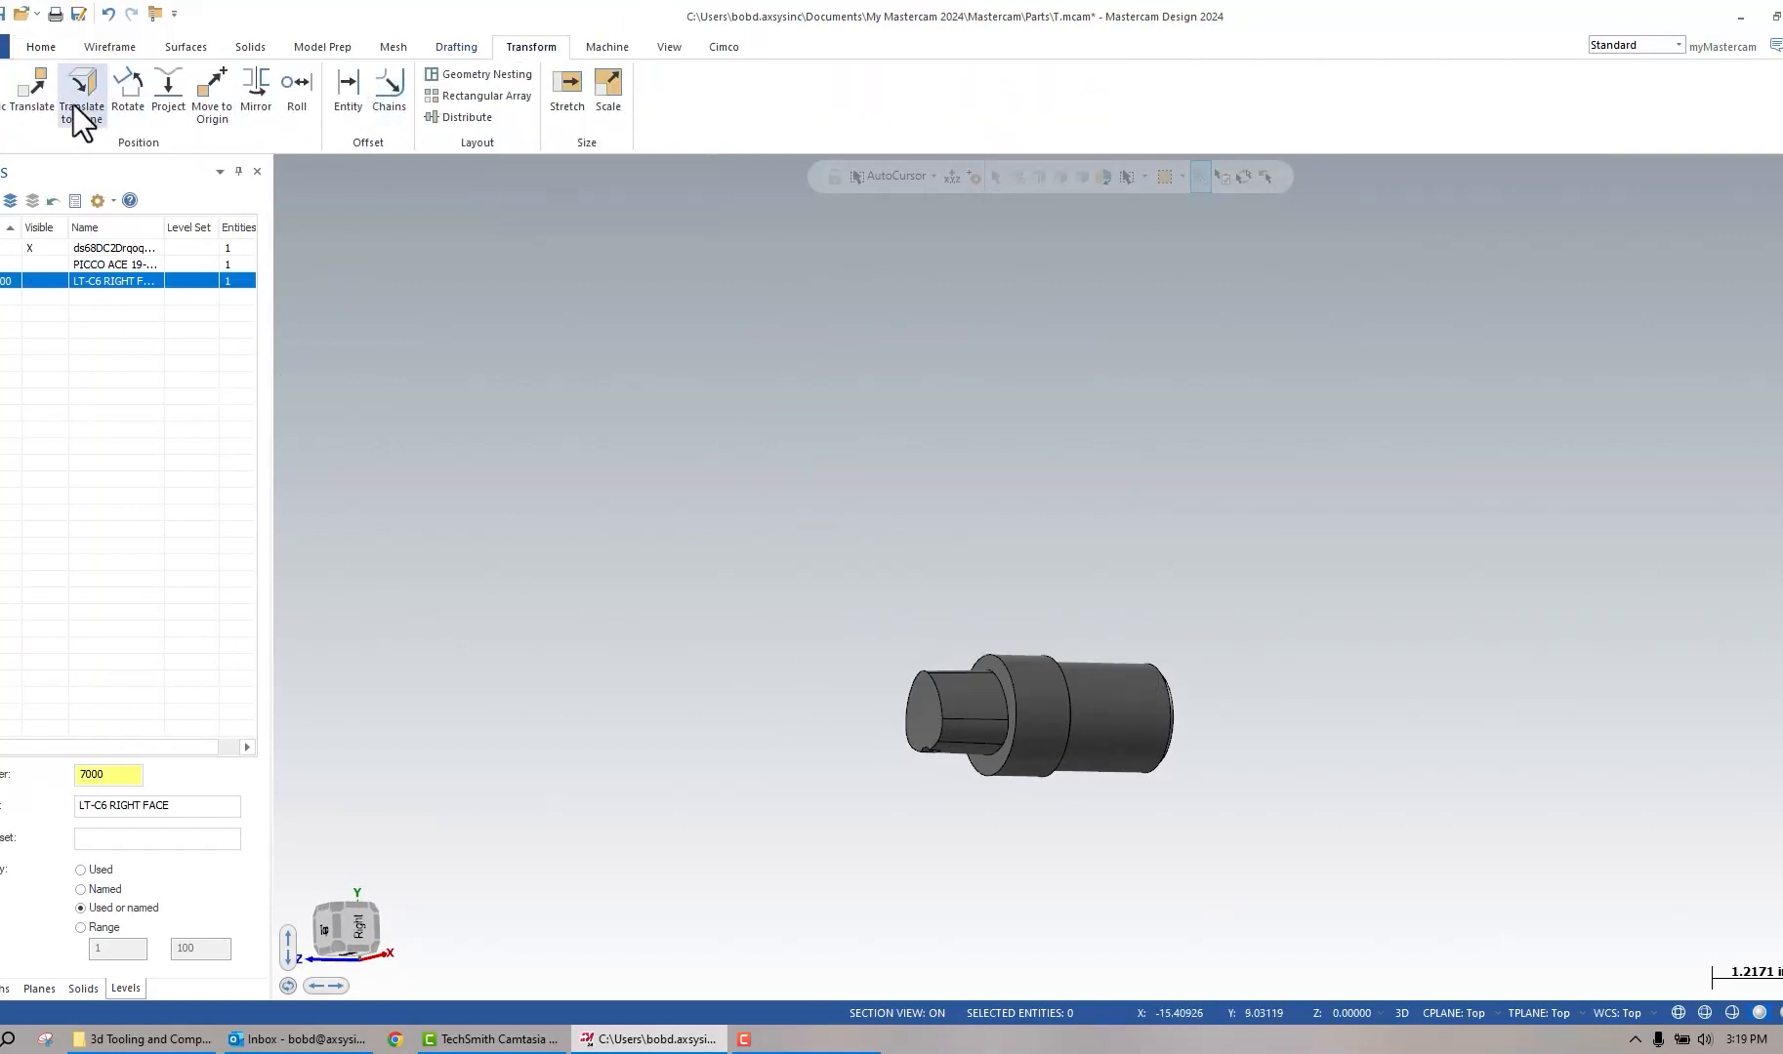
{"action": "left_click", "coordinate": [10, 88]}
{"action": "left_click", "coordinate": [1052, 727]}
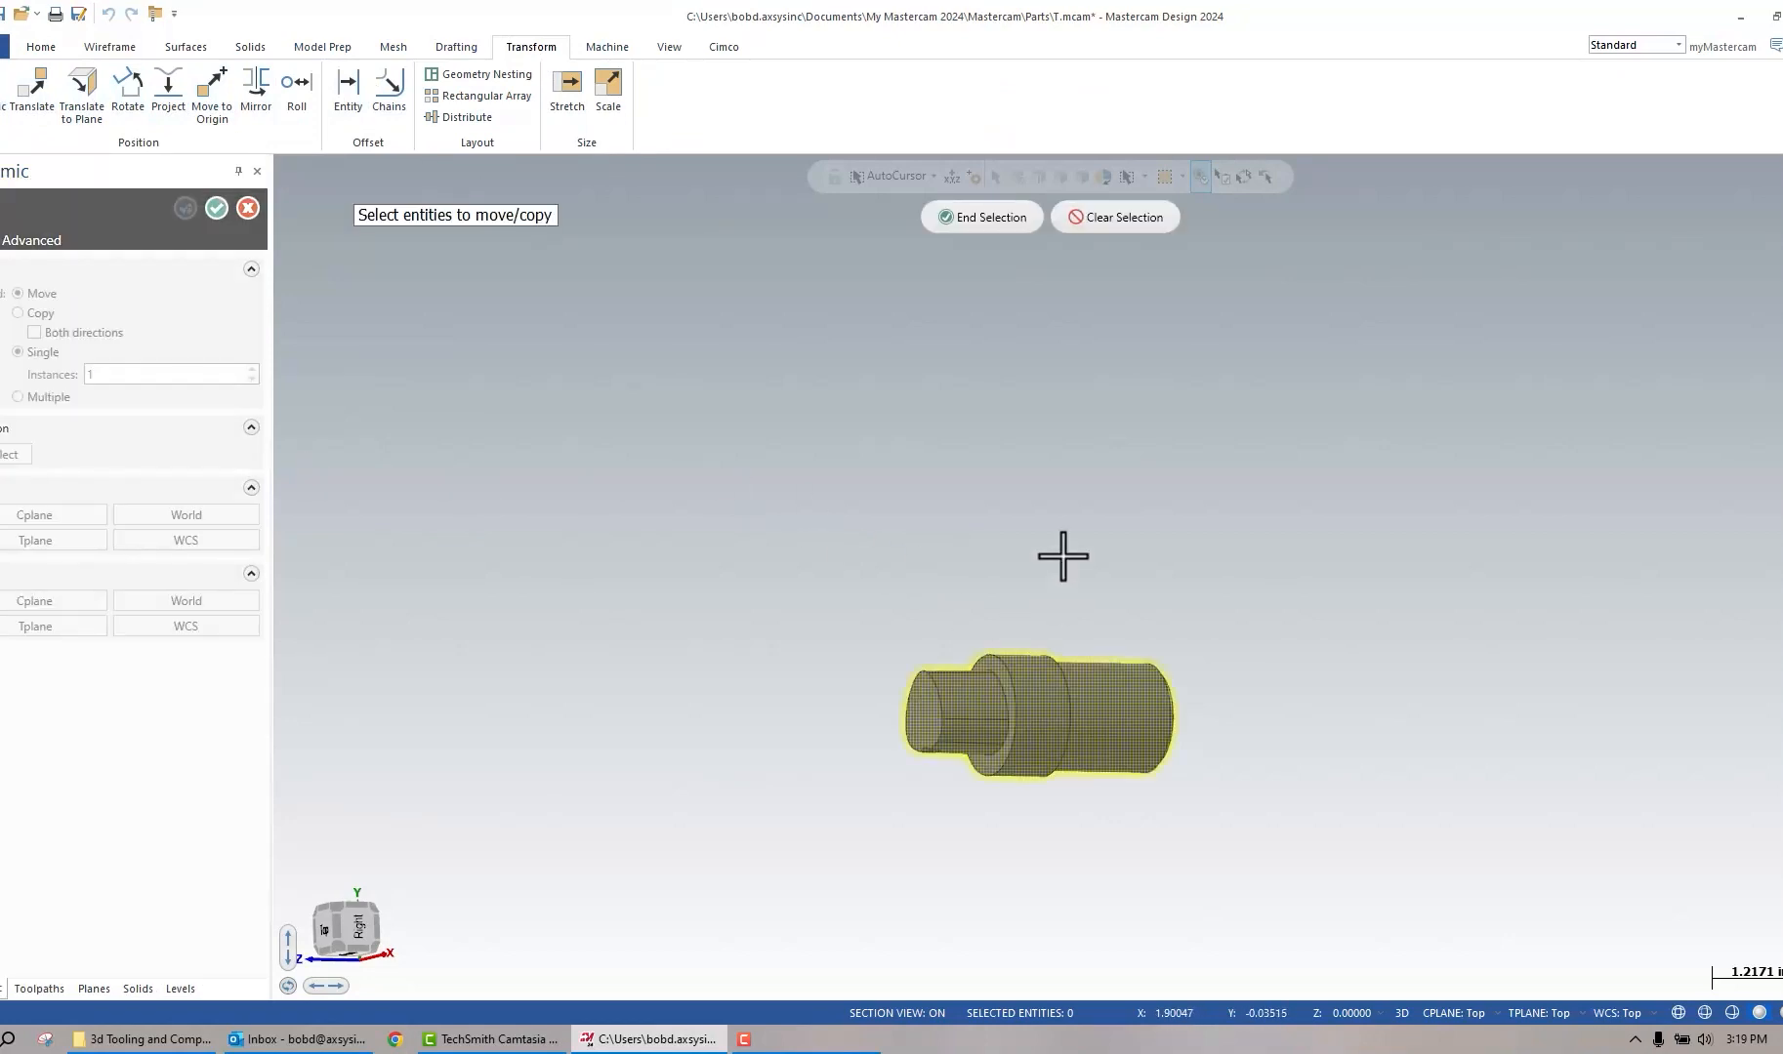
{"action": "left_click", "coordinate": [986, 217]}
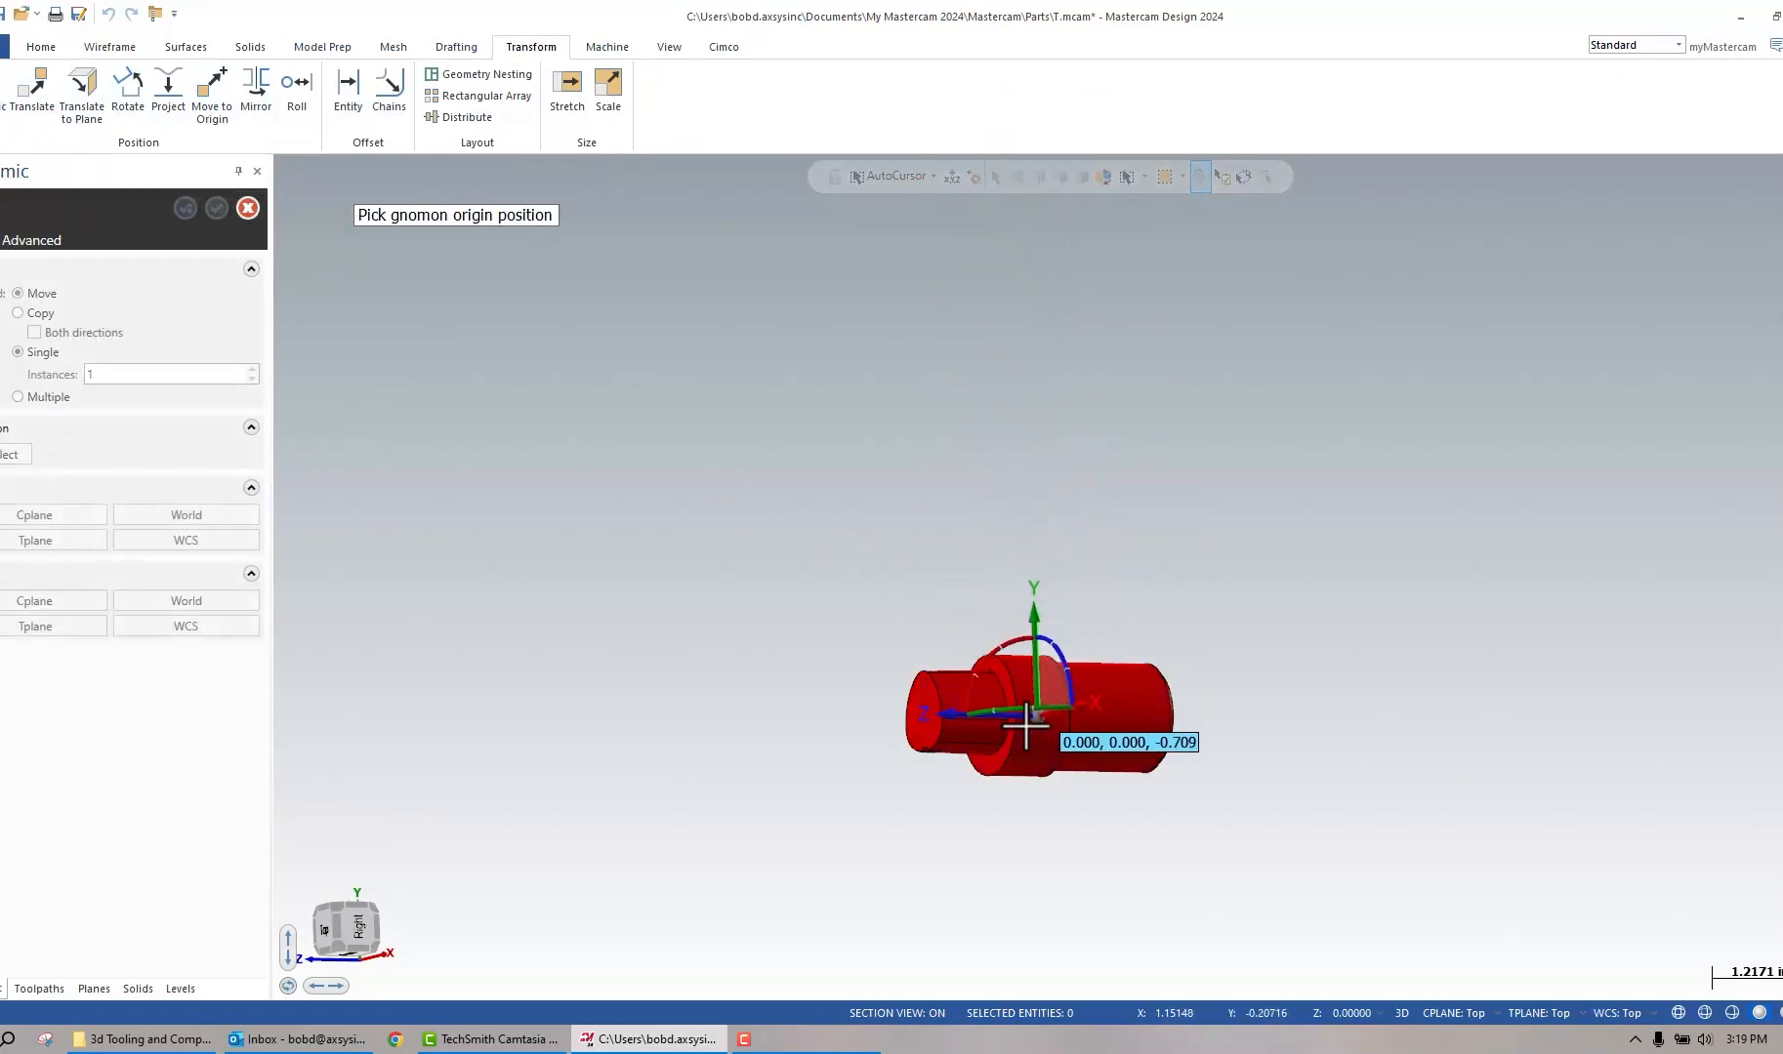
{"action": "left_click", "coordinate": [1018, 739]}
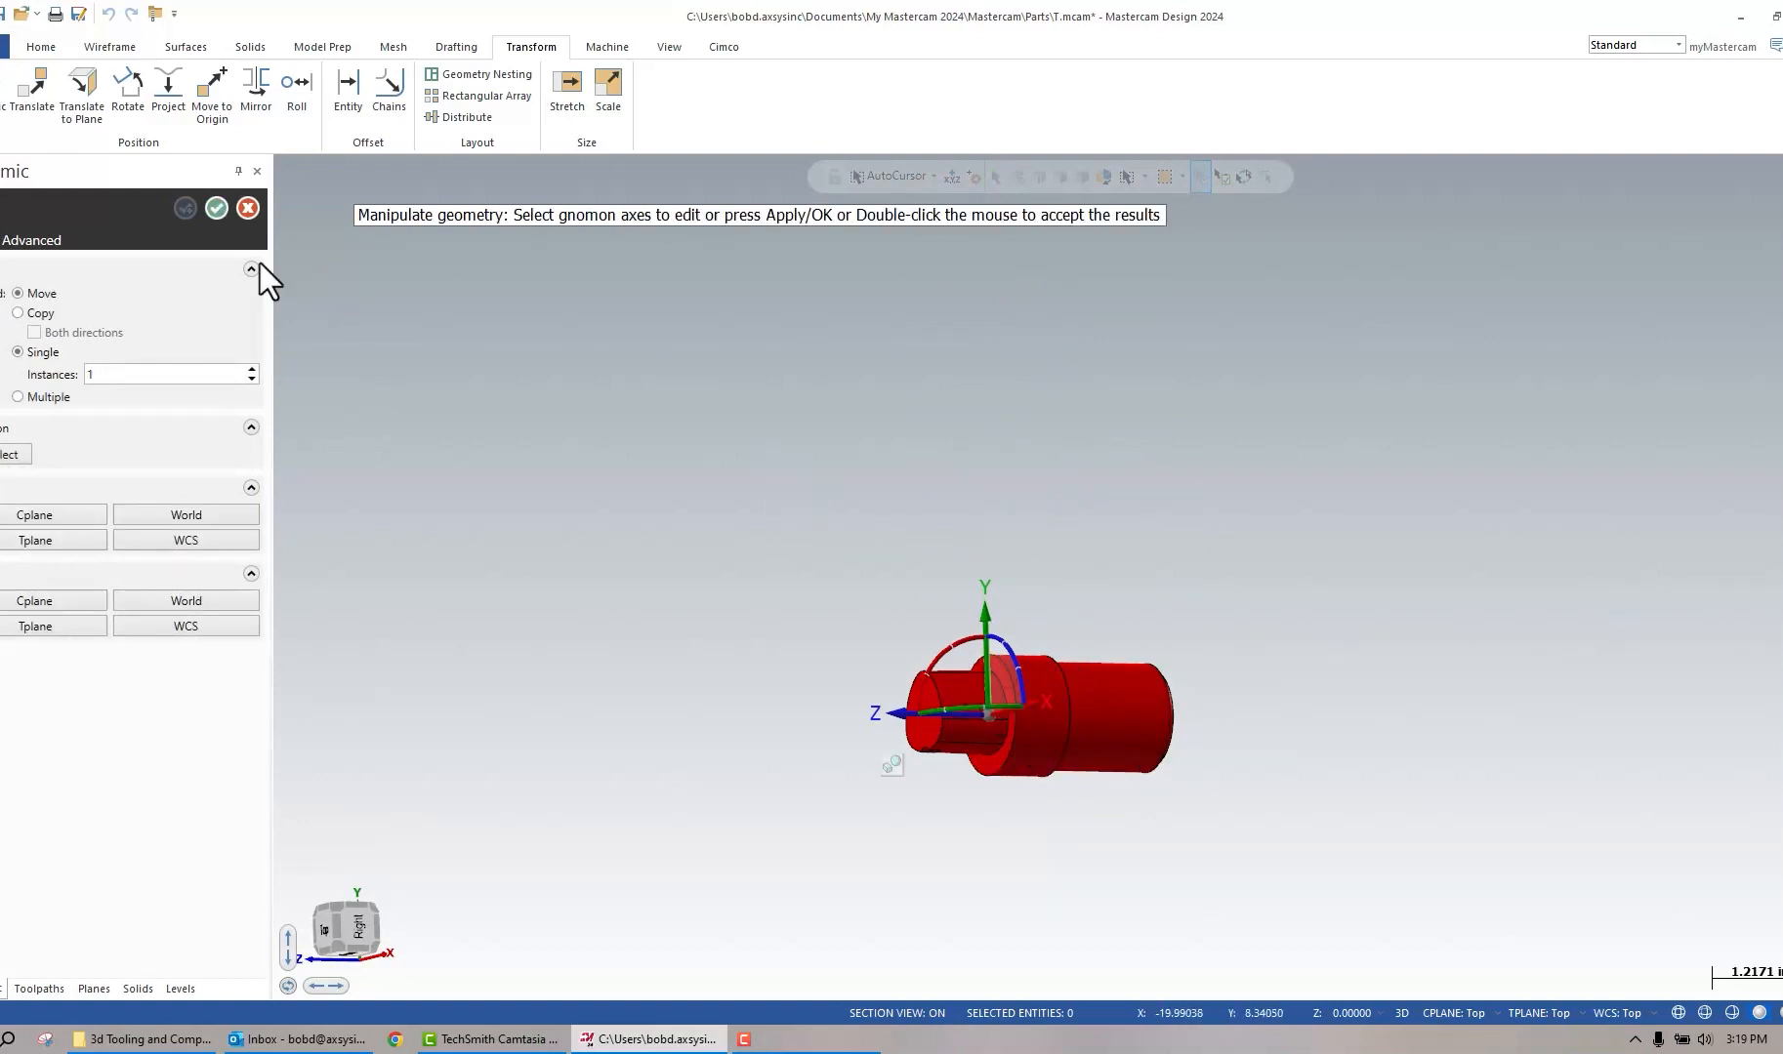
Show the LT-C6 RIGHT FACE level and rotate the sleeve a quarter turn about Y so its narrow end faces the block.
{"action": "left_click", "coordinate": [181, 987]}
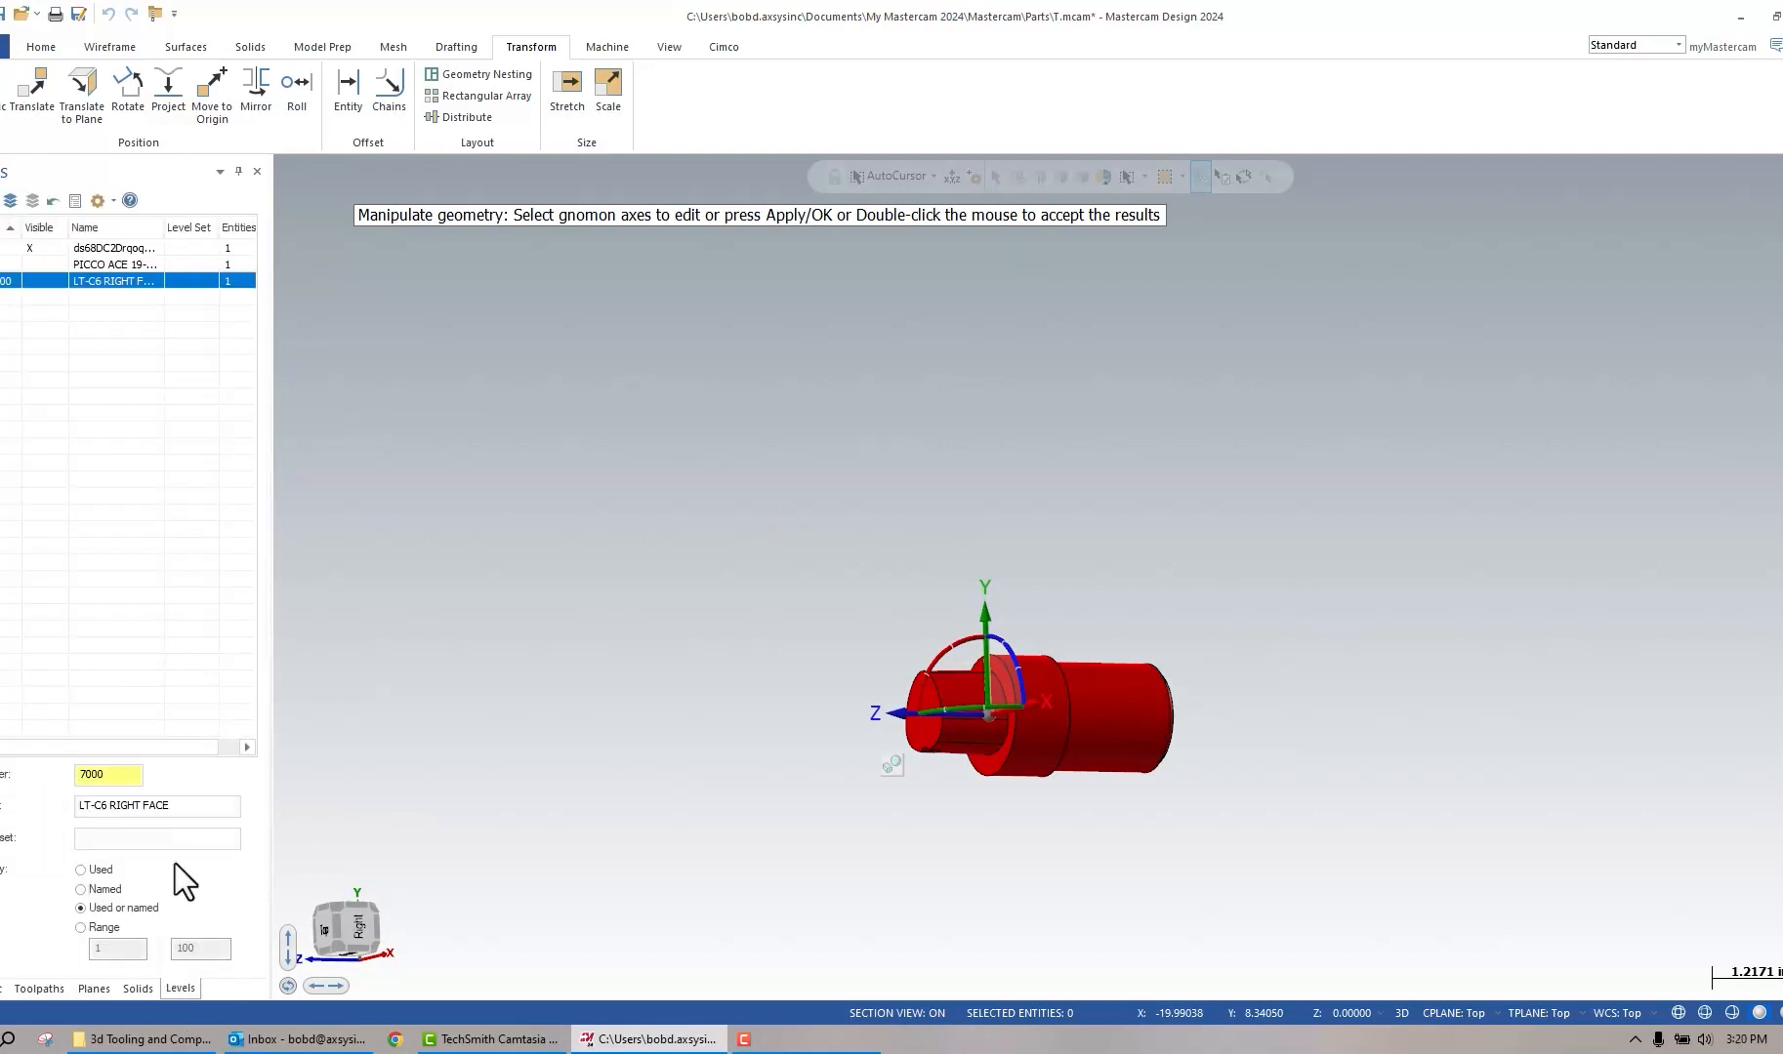
{"action": "left_click", "coordinate": [31, 281]}
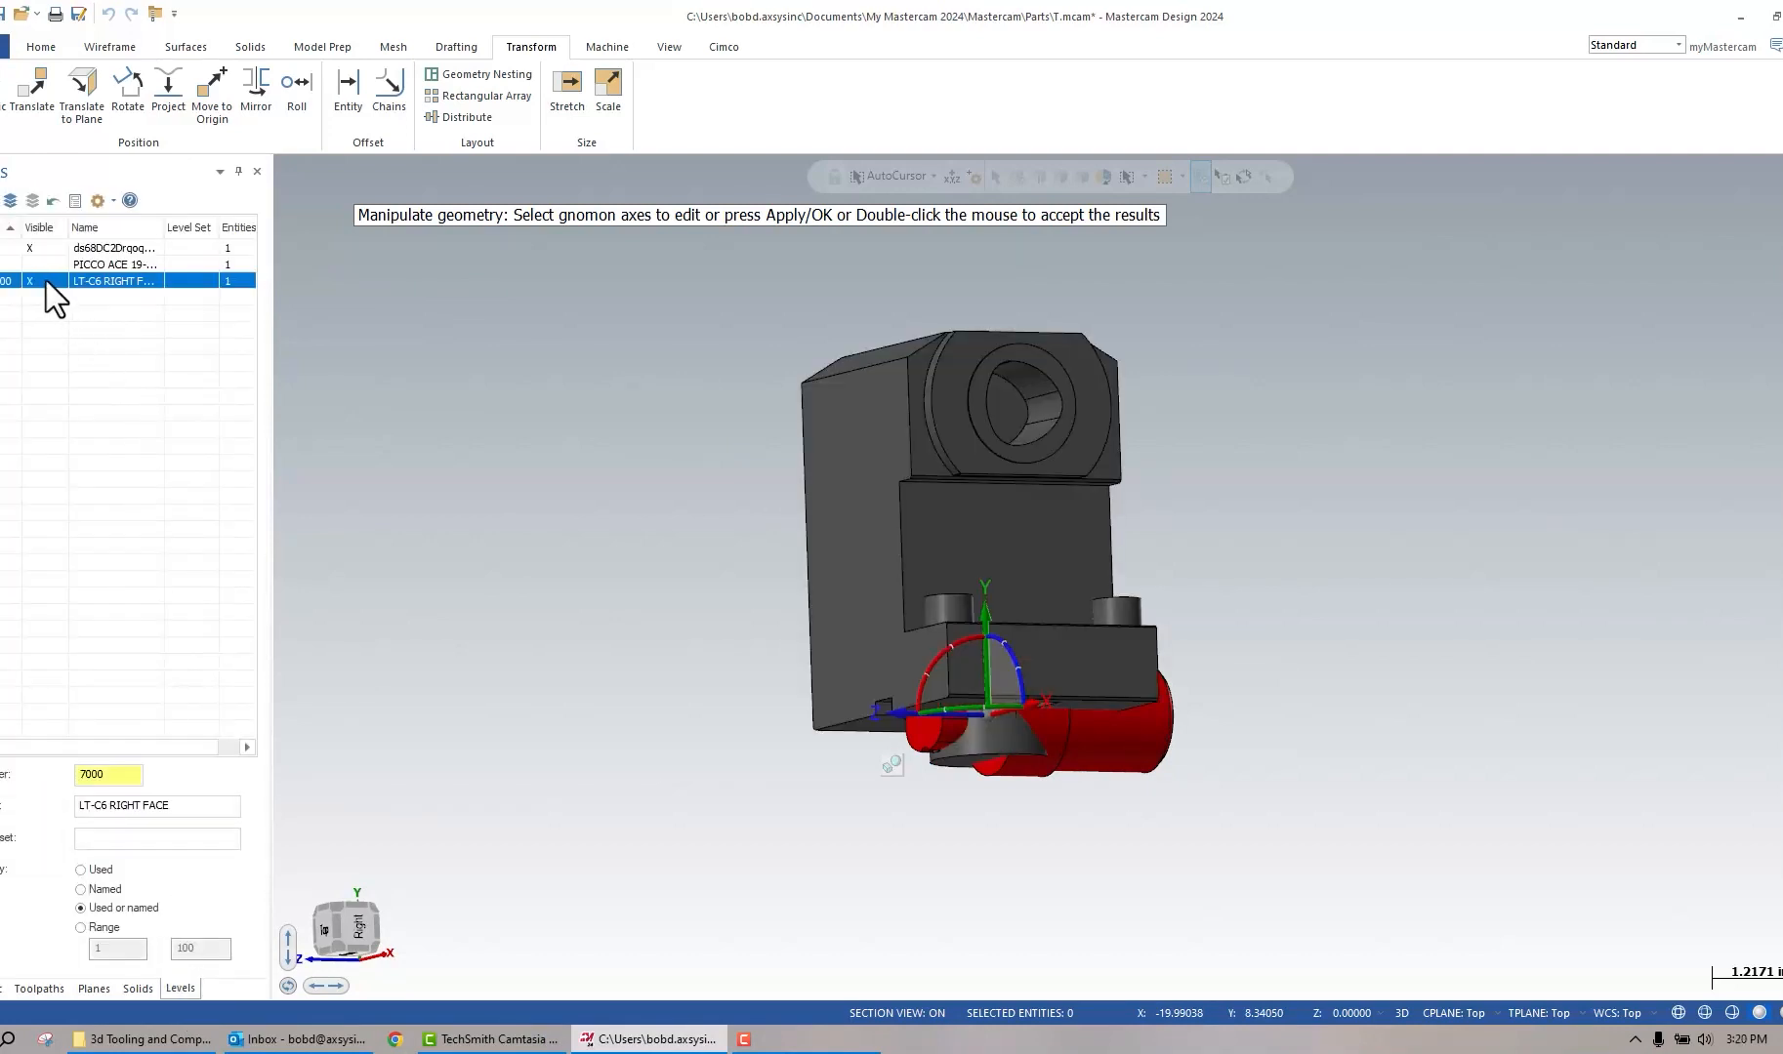
{"action": "middle_click_drag", "start_coordinate": [1080, 843], "coordinate": [1034, 859]}
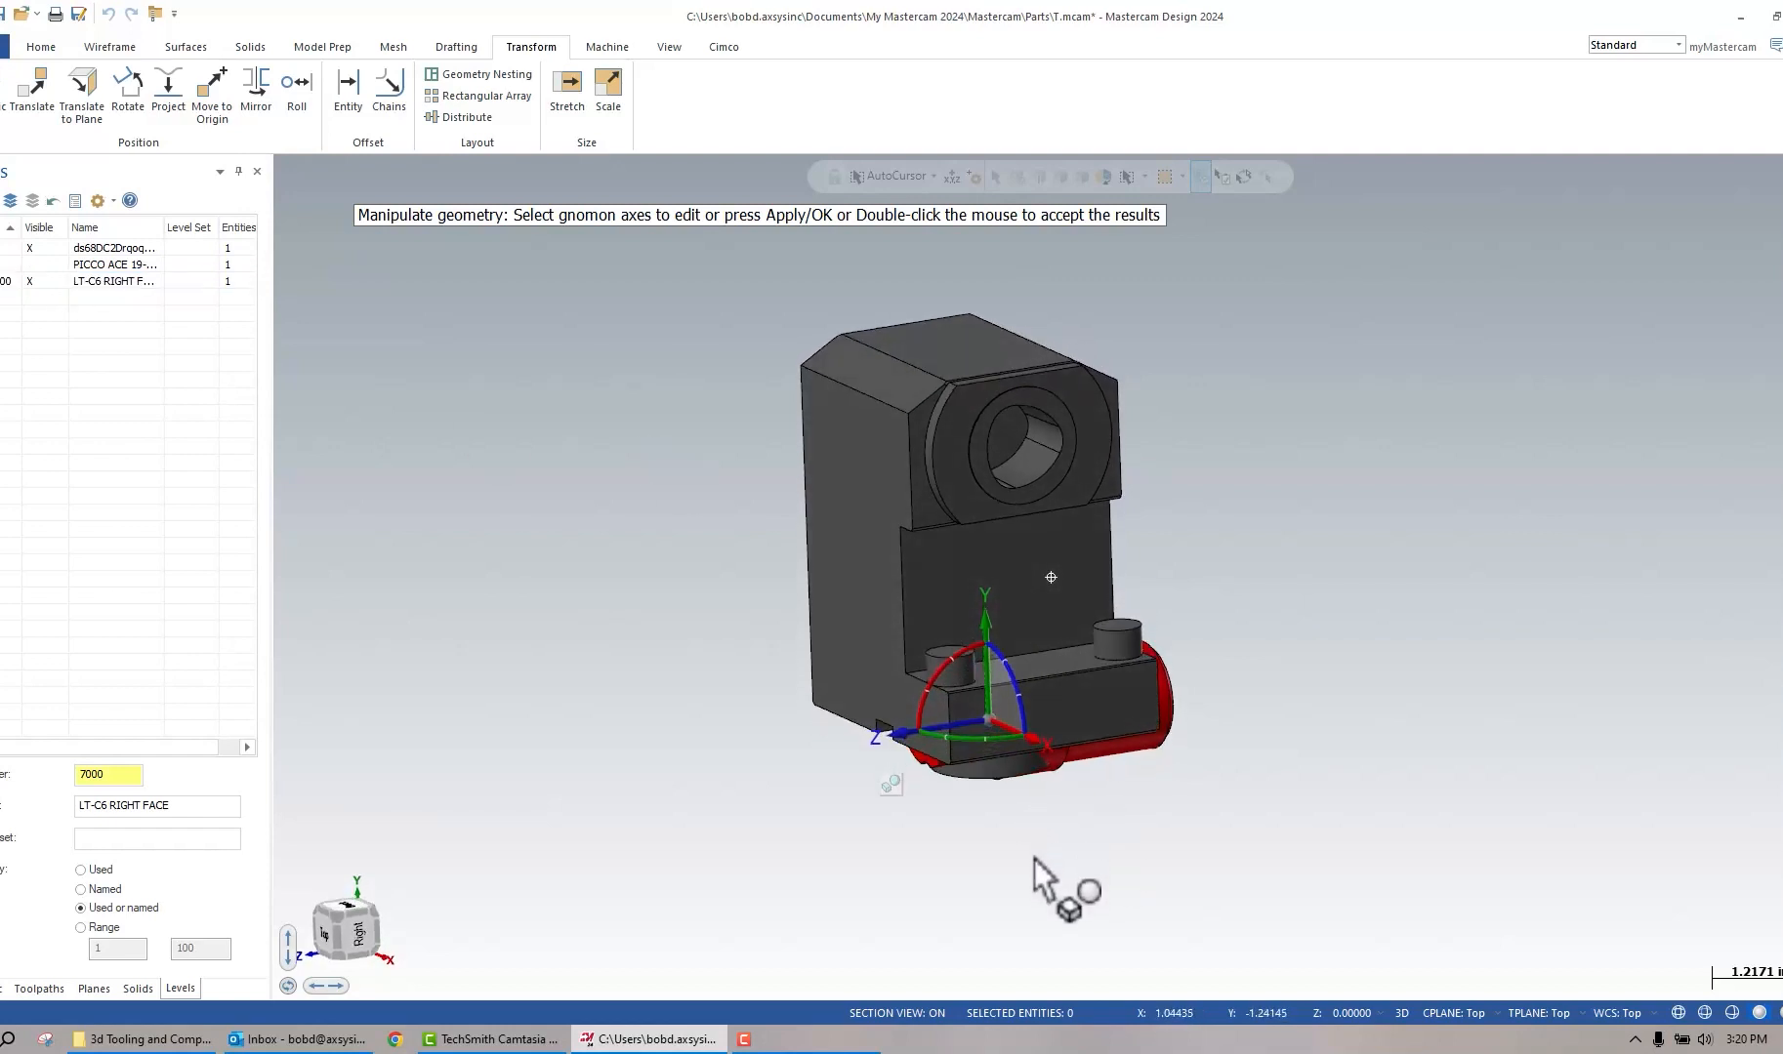
{"action": "left_click", "coordinate": [992, 742]}
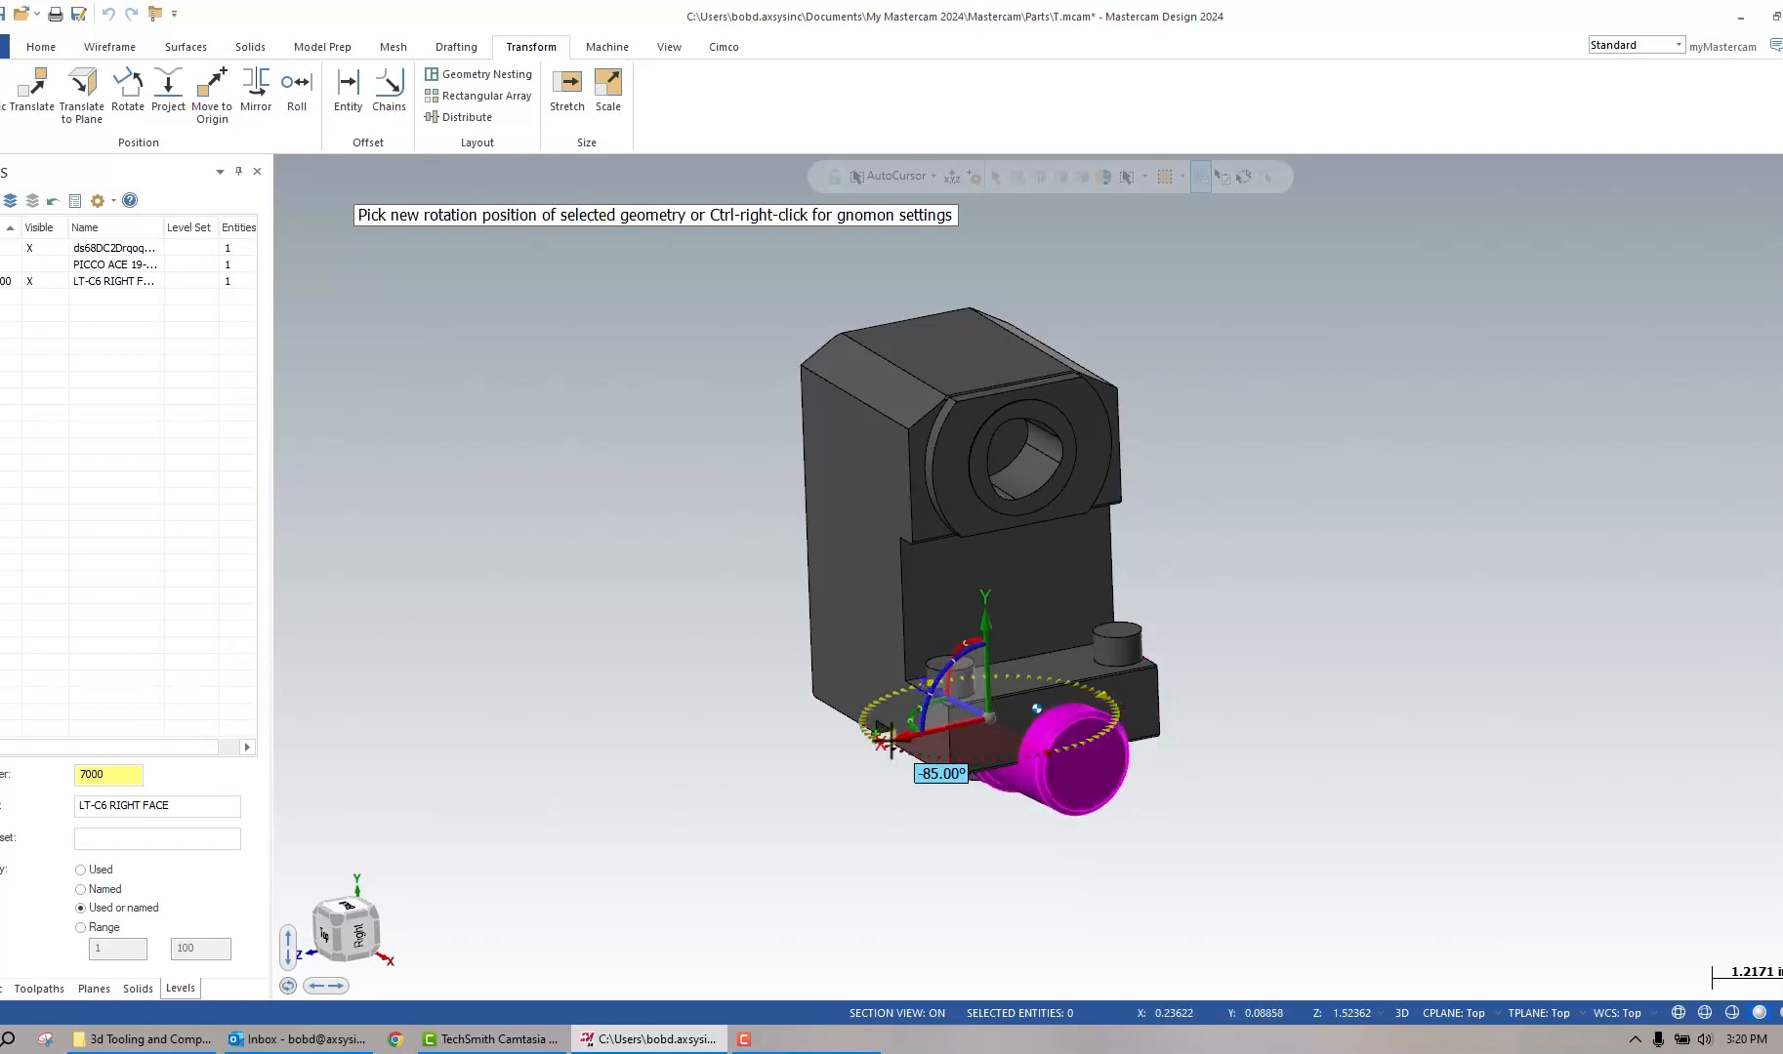
{"action": "left_click", "coordinate": [893, 744]}
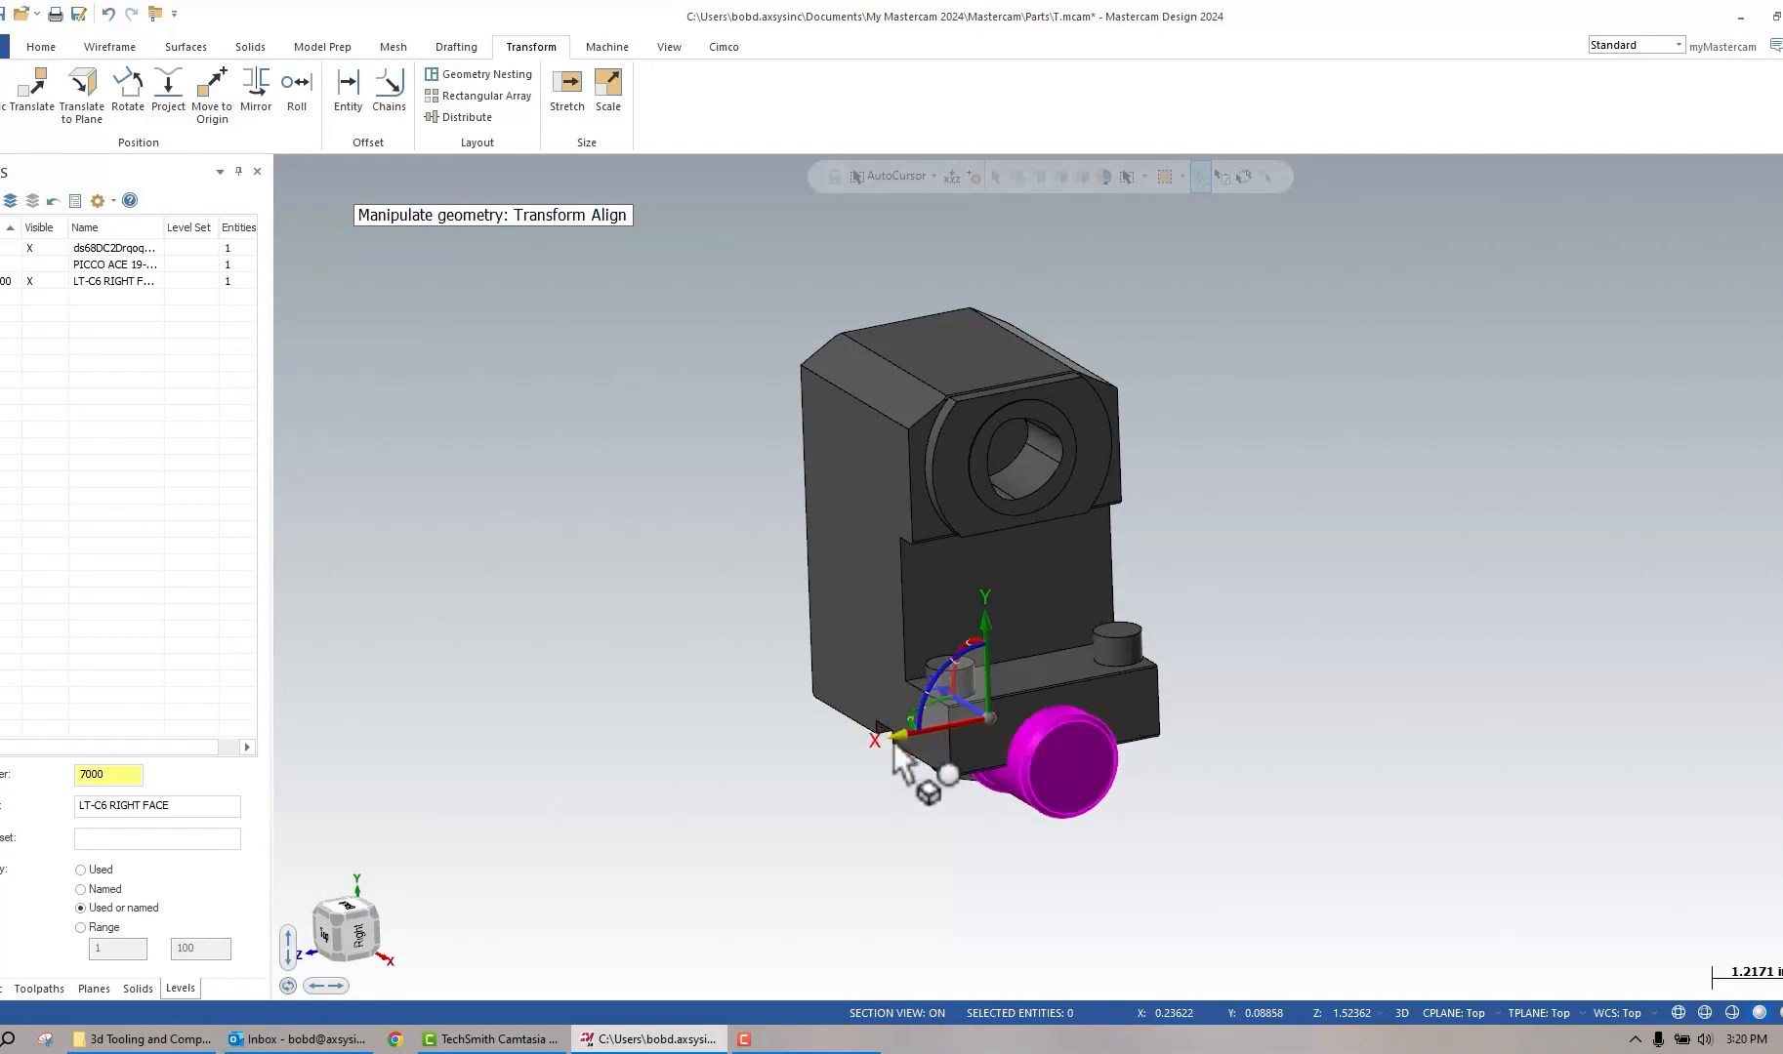
Move the sleeve by its gnomon origin to the center of the block's front bore and accept the transform.
{"action": "left_click", "coordinate": [987, 716]}
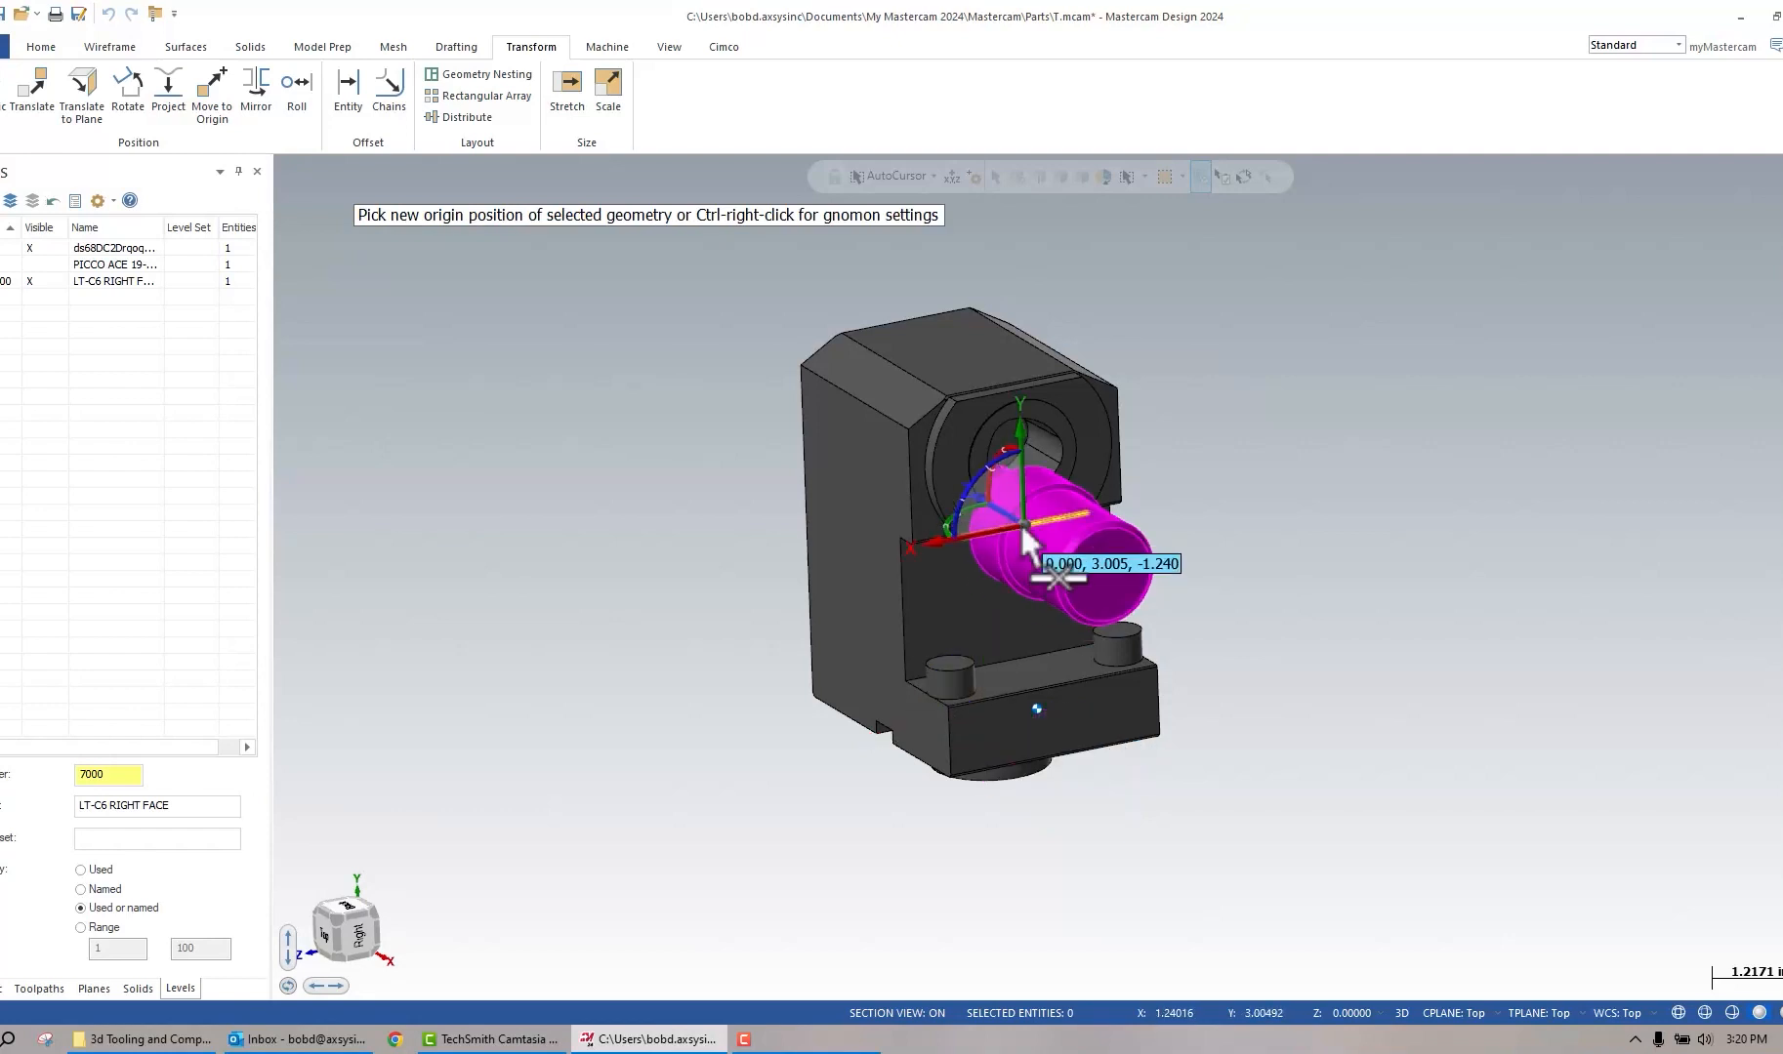
{"action": "left_click", "coordinate": [981, 427]}
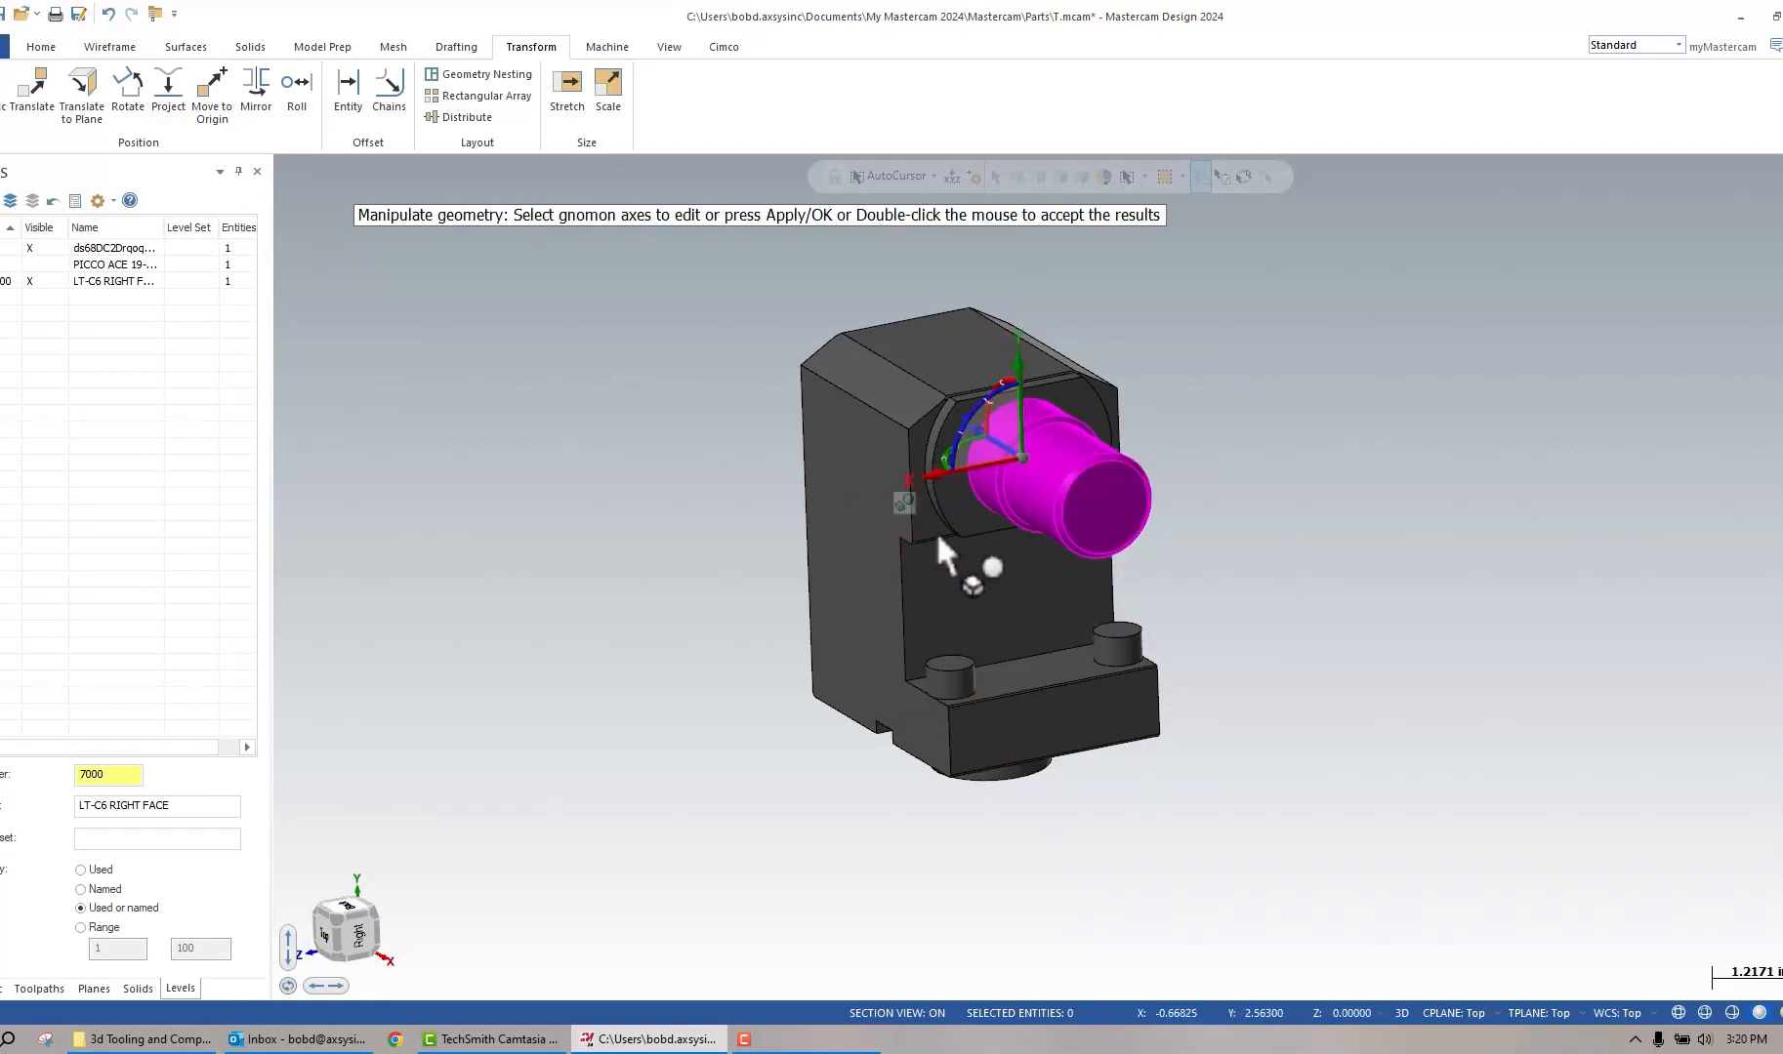
{"action": "middle_click_drag", "start_coordinate": [842, 505], "coordinate": [1050, 474]}
{"action": "left_click", "coordinate": [4, 989]}
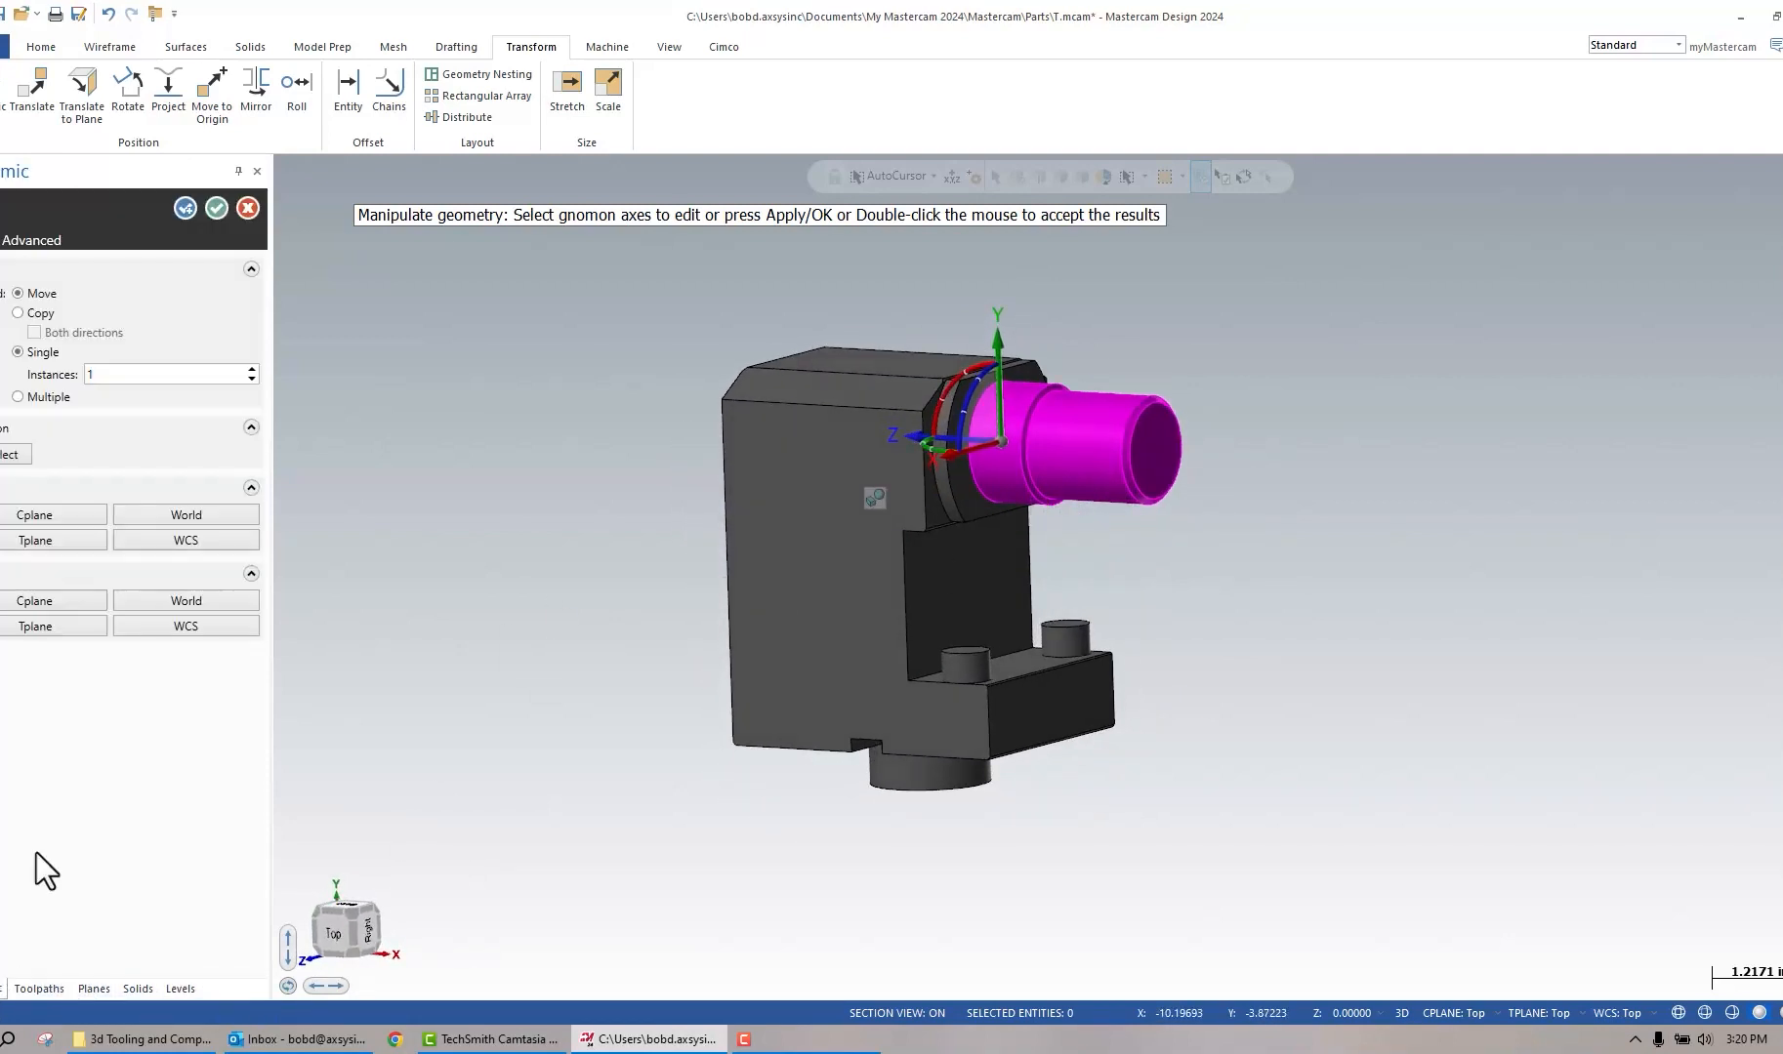
{"action": "left_click", "coordinate": [215, 209]}
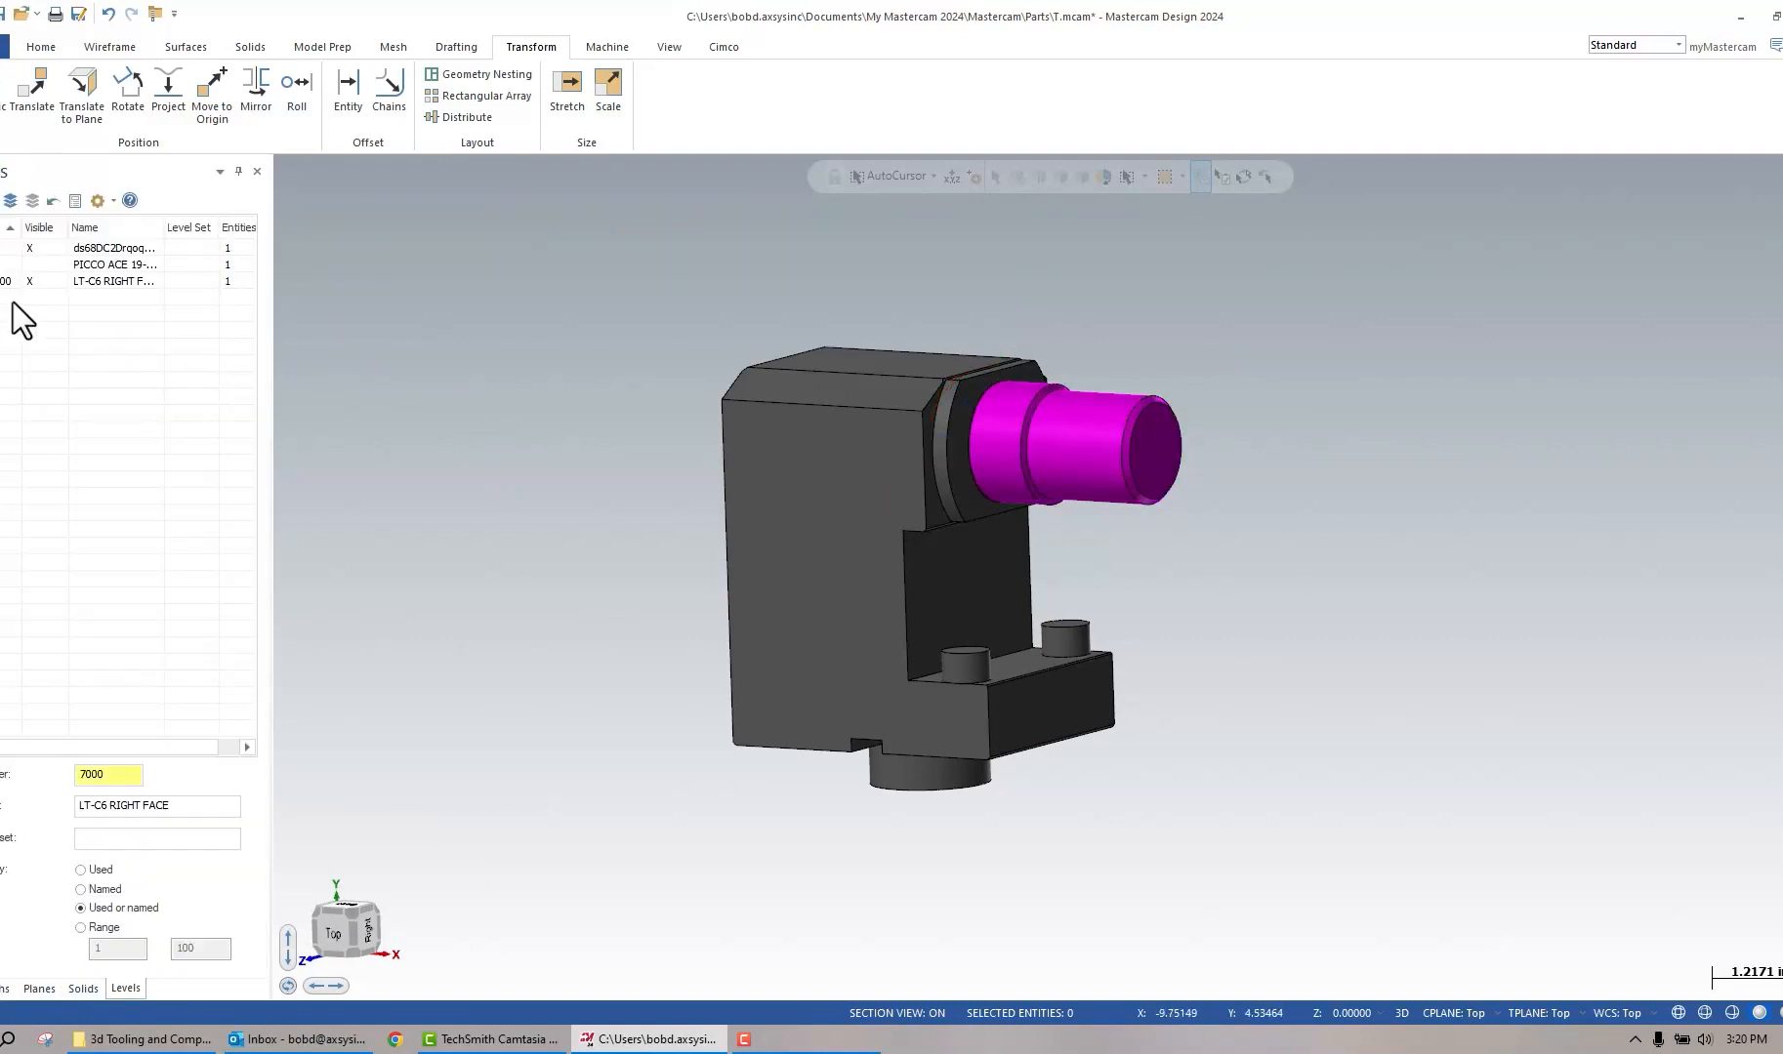
Show the PICCO ACE 19 level and start a dynamic move of its holder, with the gnomon origin centered at its front shoulder.
{"action": "left_click", "coordinate": [31, 265]}
{"action": "mouse_move", "coordinate": [943, 715]}
{"action": "middle_mouse_down"}
{"action": "mouse_move", "coordinate": [608, 729]}
{"action": "mouse_move", "coordinate": [799, 717]}
{"action": "middle_mouse_up"}
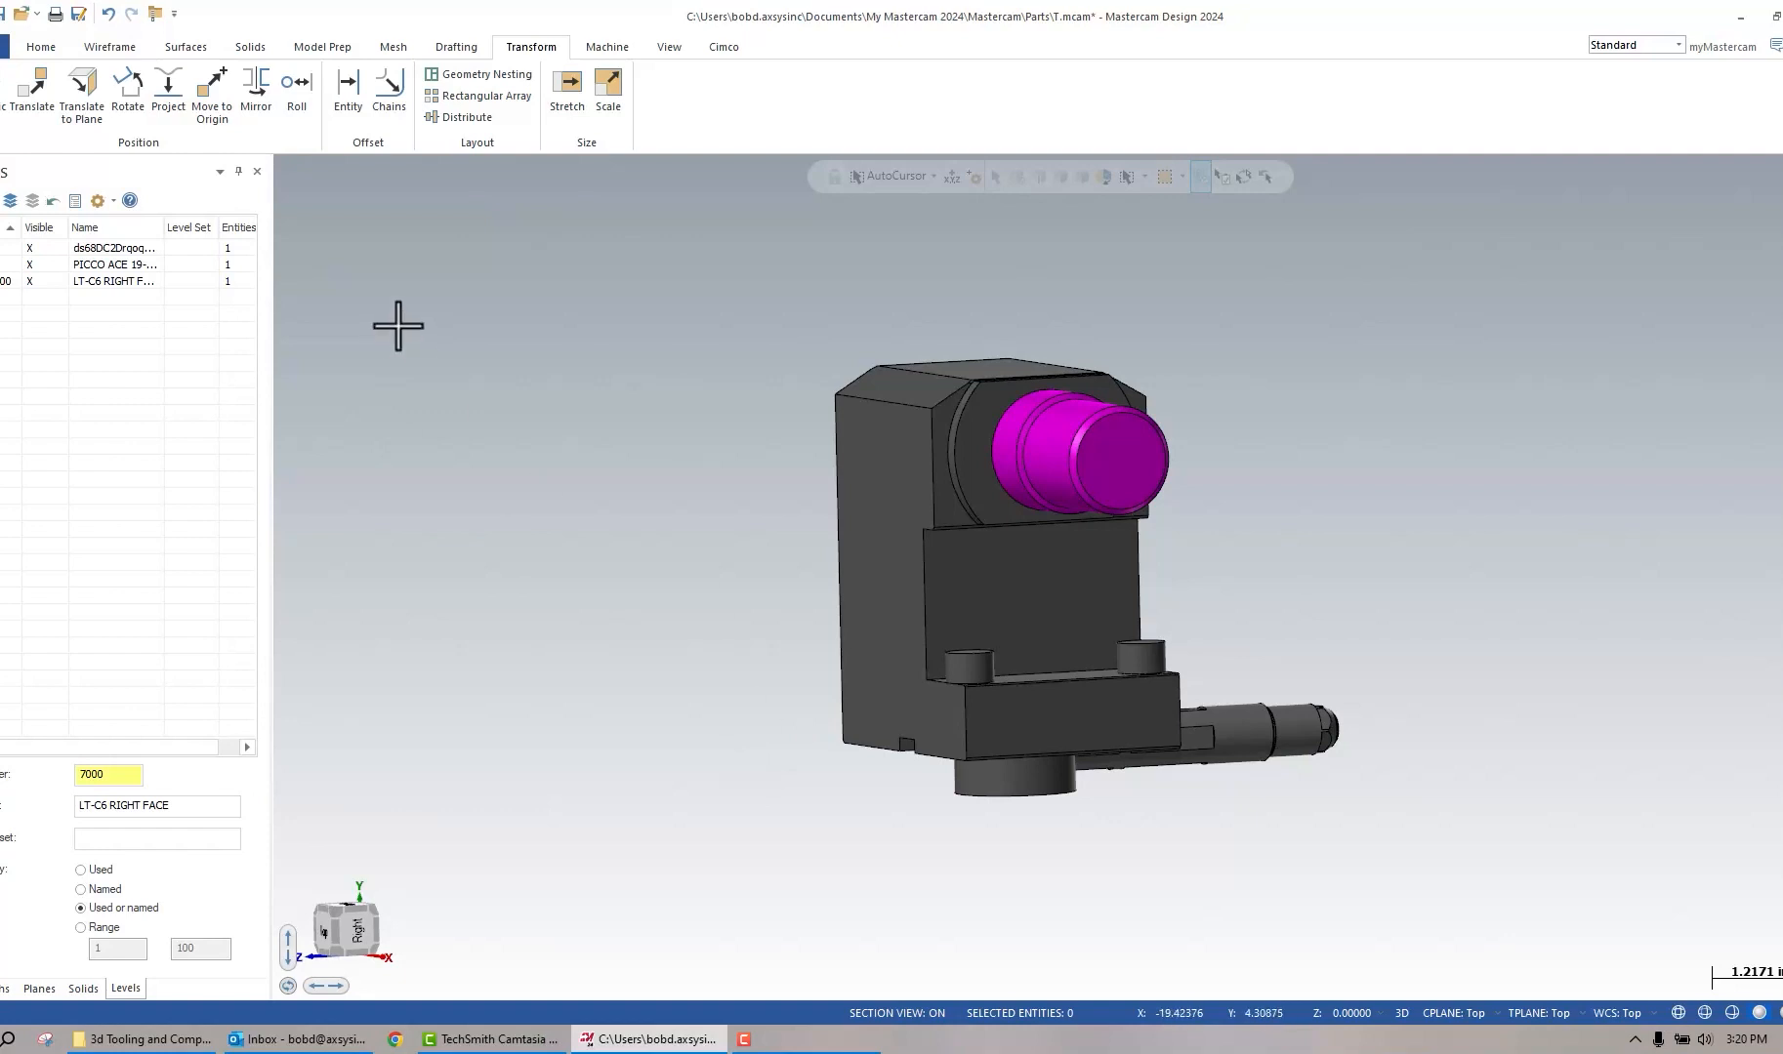
{"action": "left_click", "coordinate": [5, 93]}
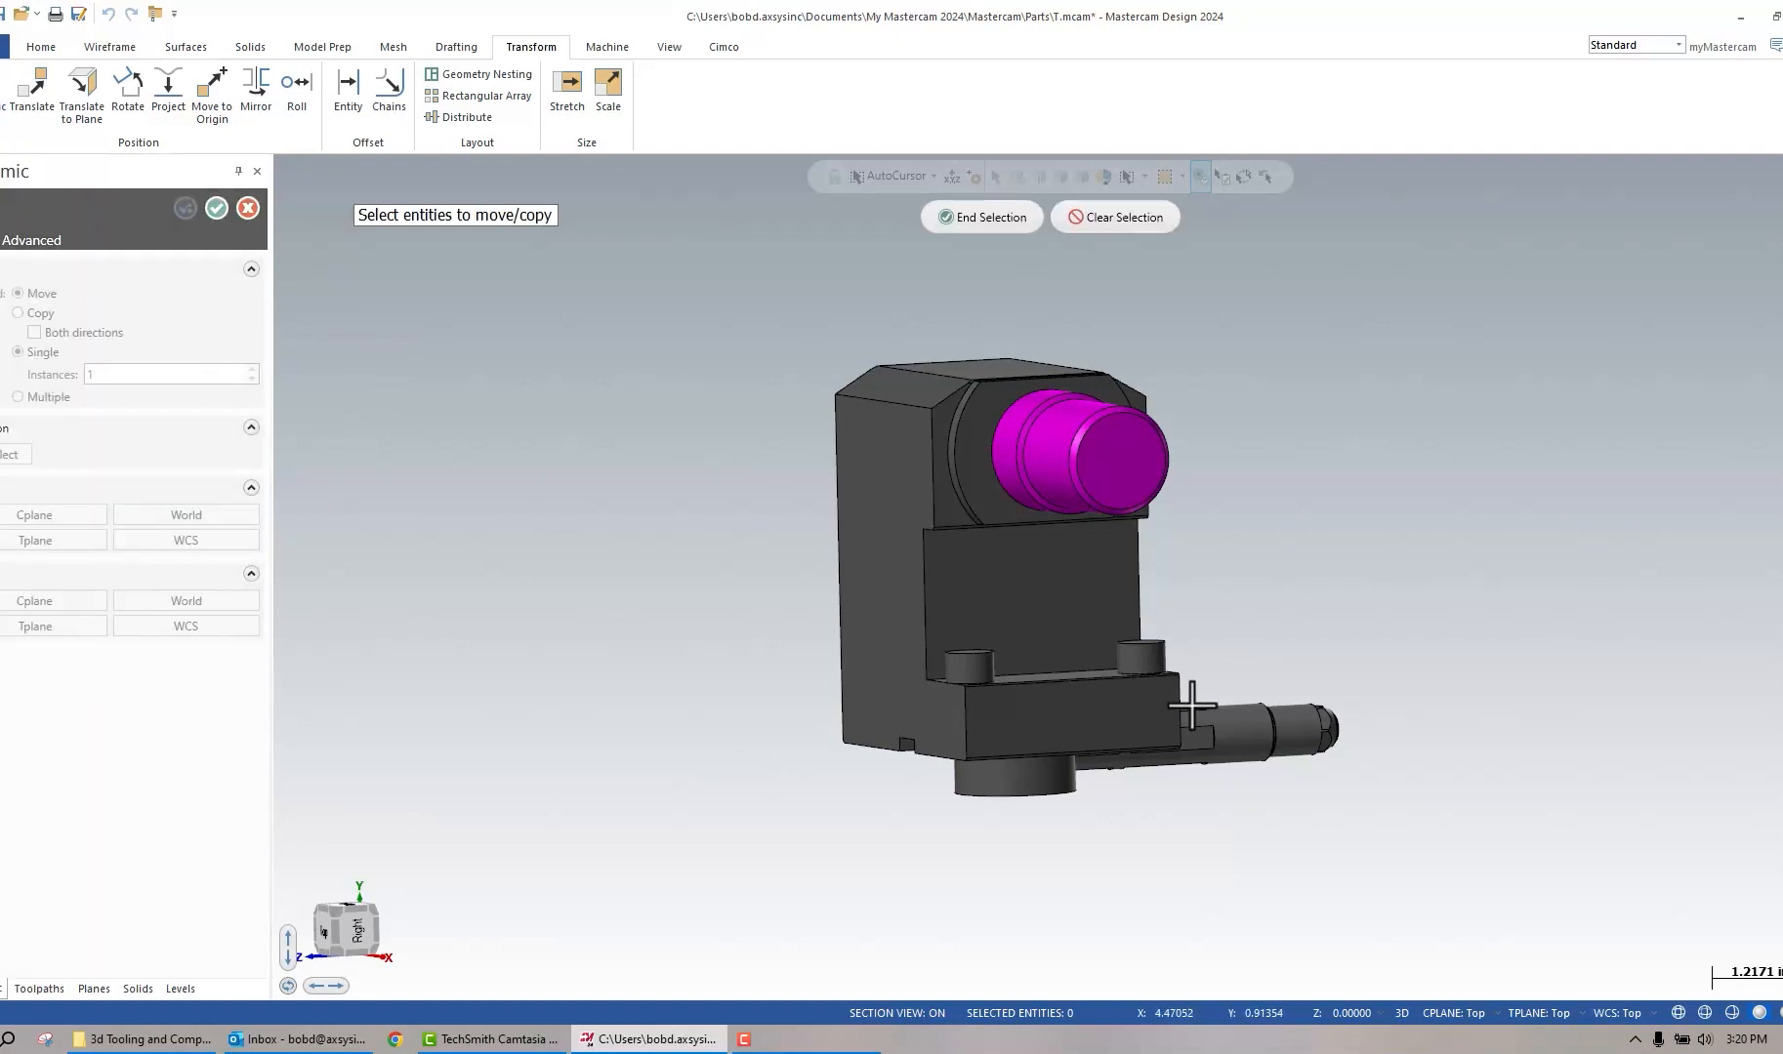
{"action": "left_click", "coordinate": [1233, 725]}
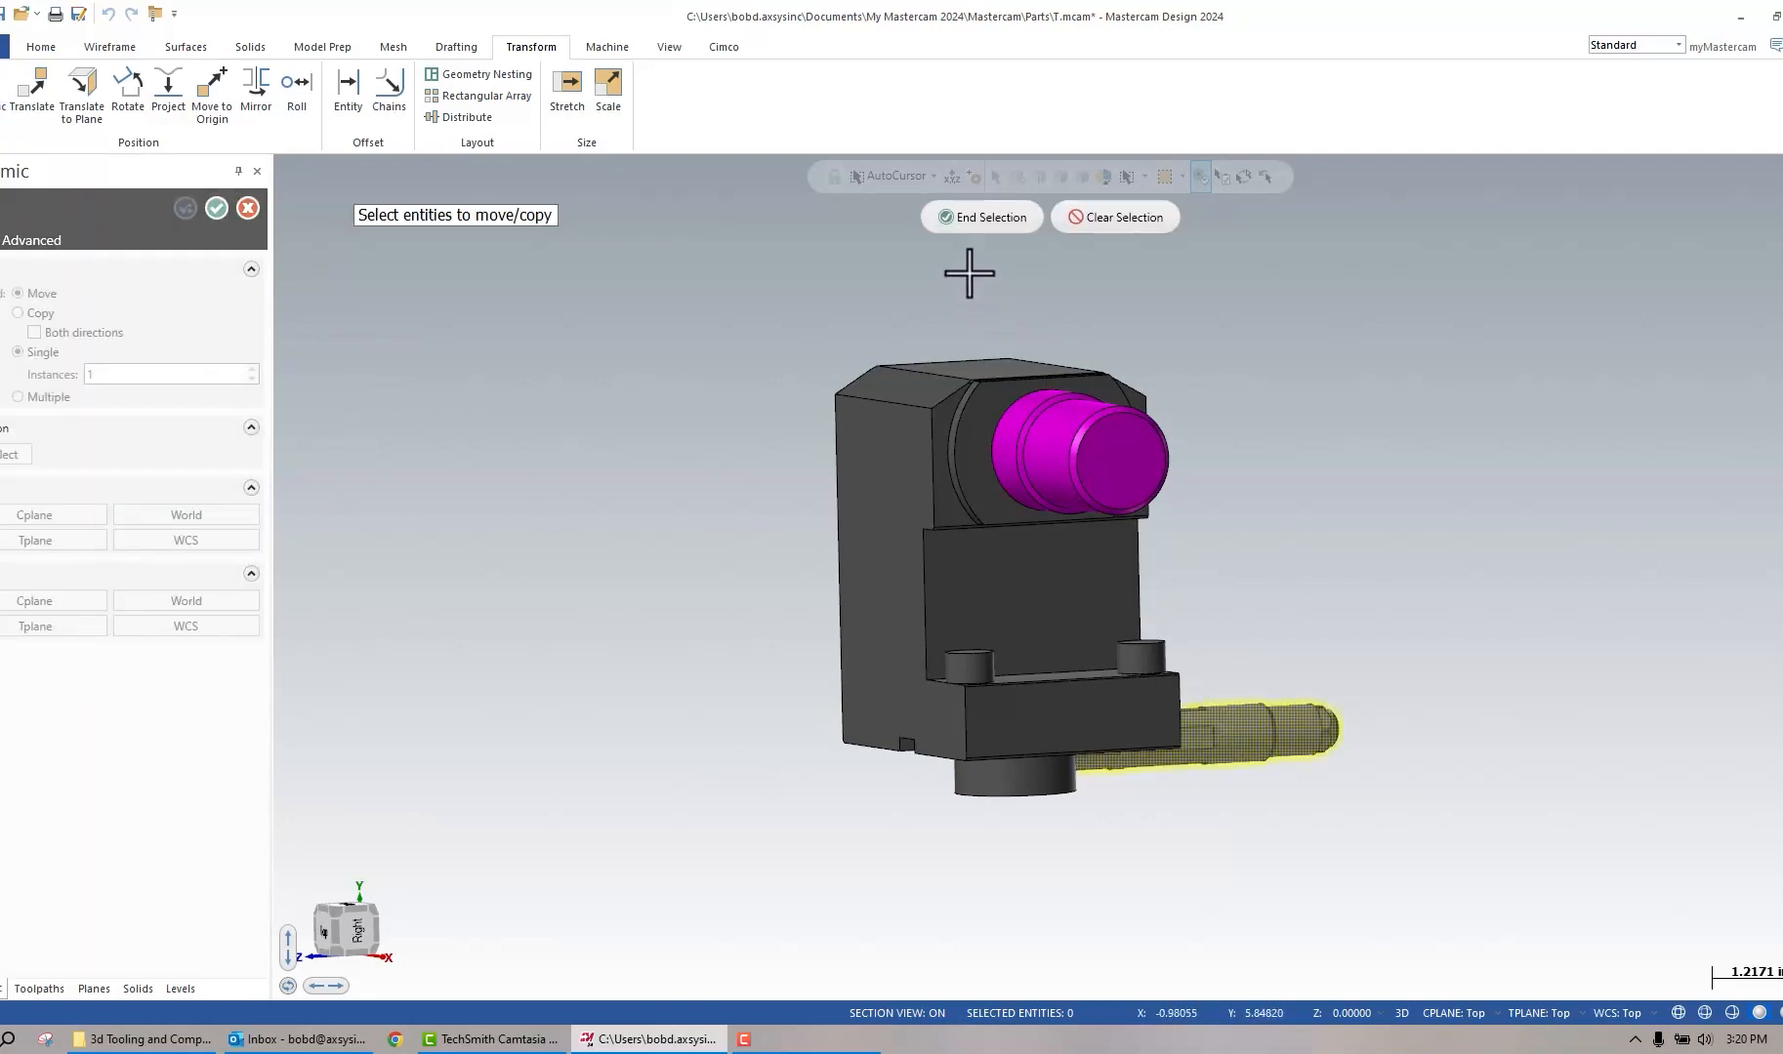
{"action": "left_click", "coordinate": [984, 217]}
{"action": "middle_click_drag", "start_coordinate": [1281, 718], "coordinate": [1238, 734]}
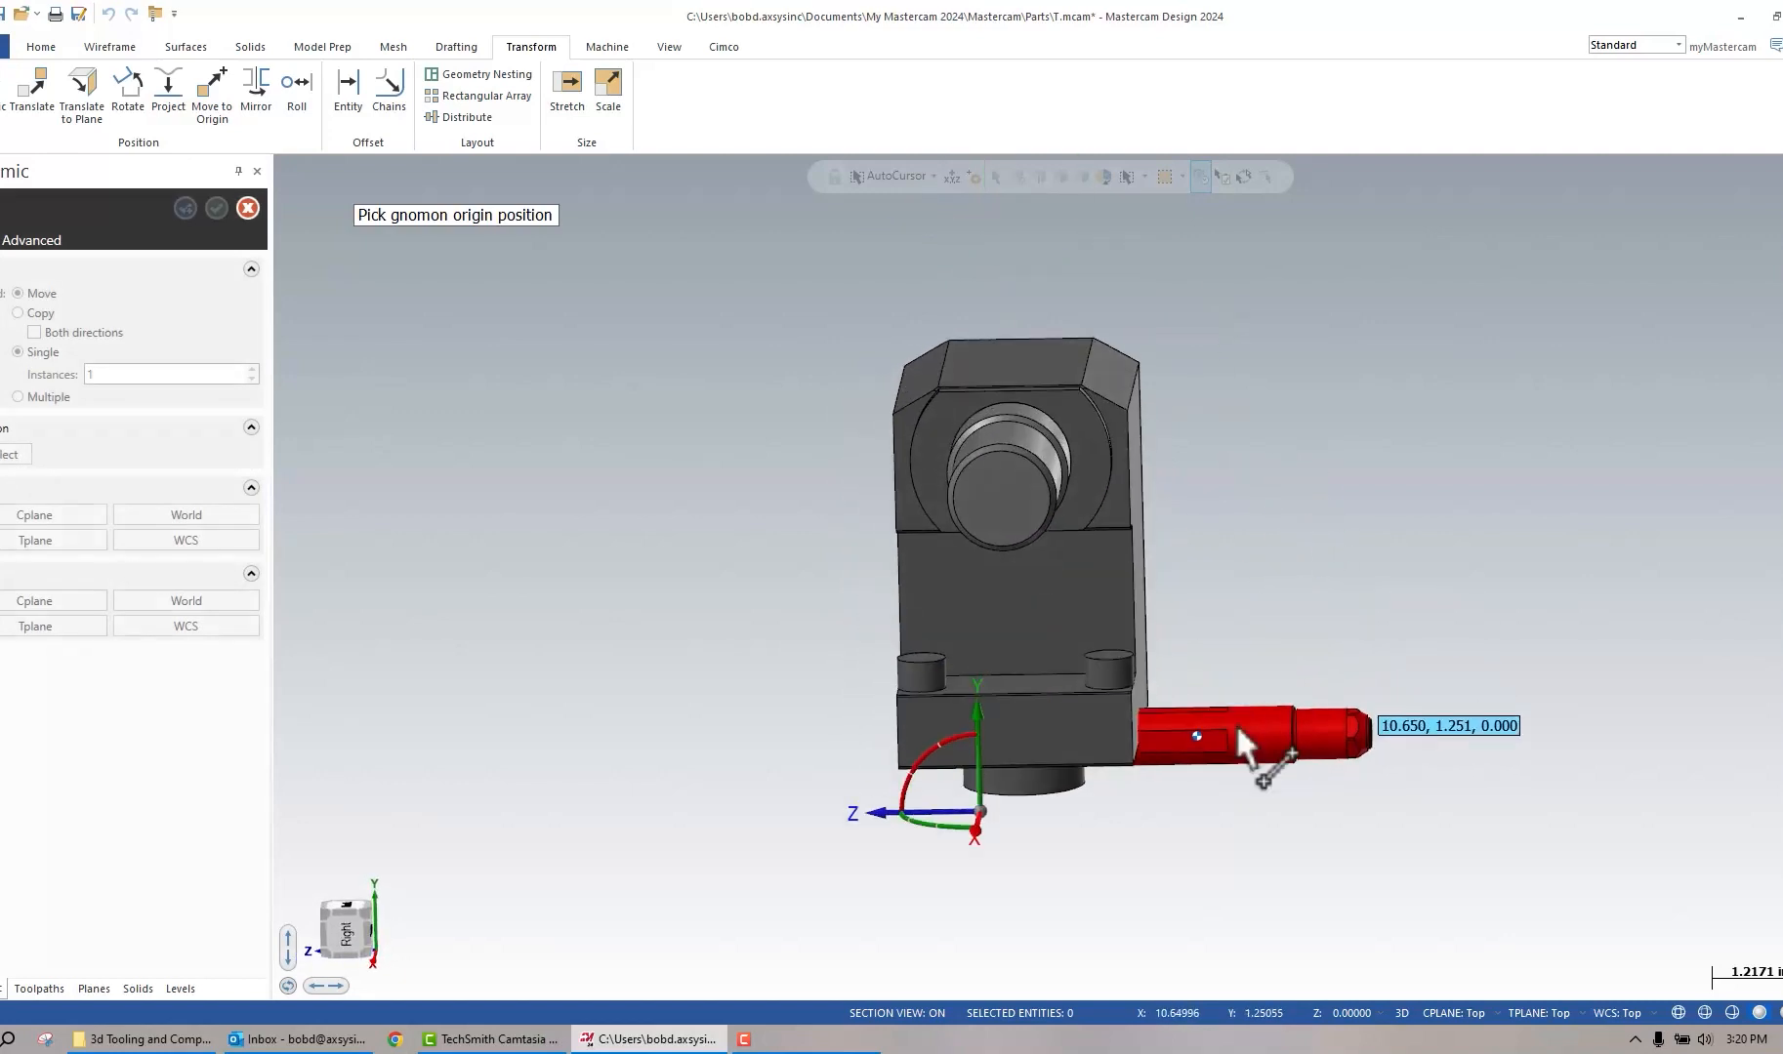
{"action": "scroll", "coordinate": [1308, 776], "scroll_direction": "up", "scroll_amount": 5}
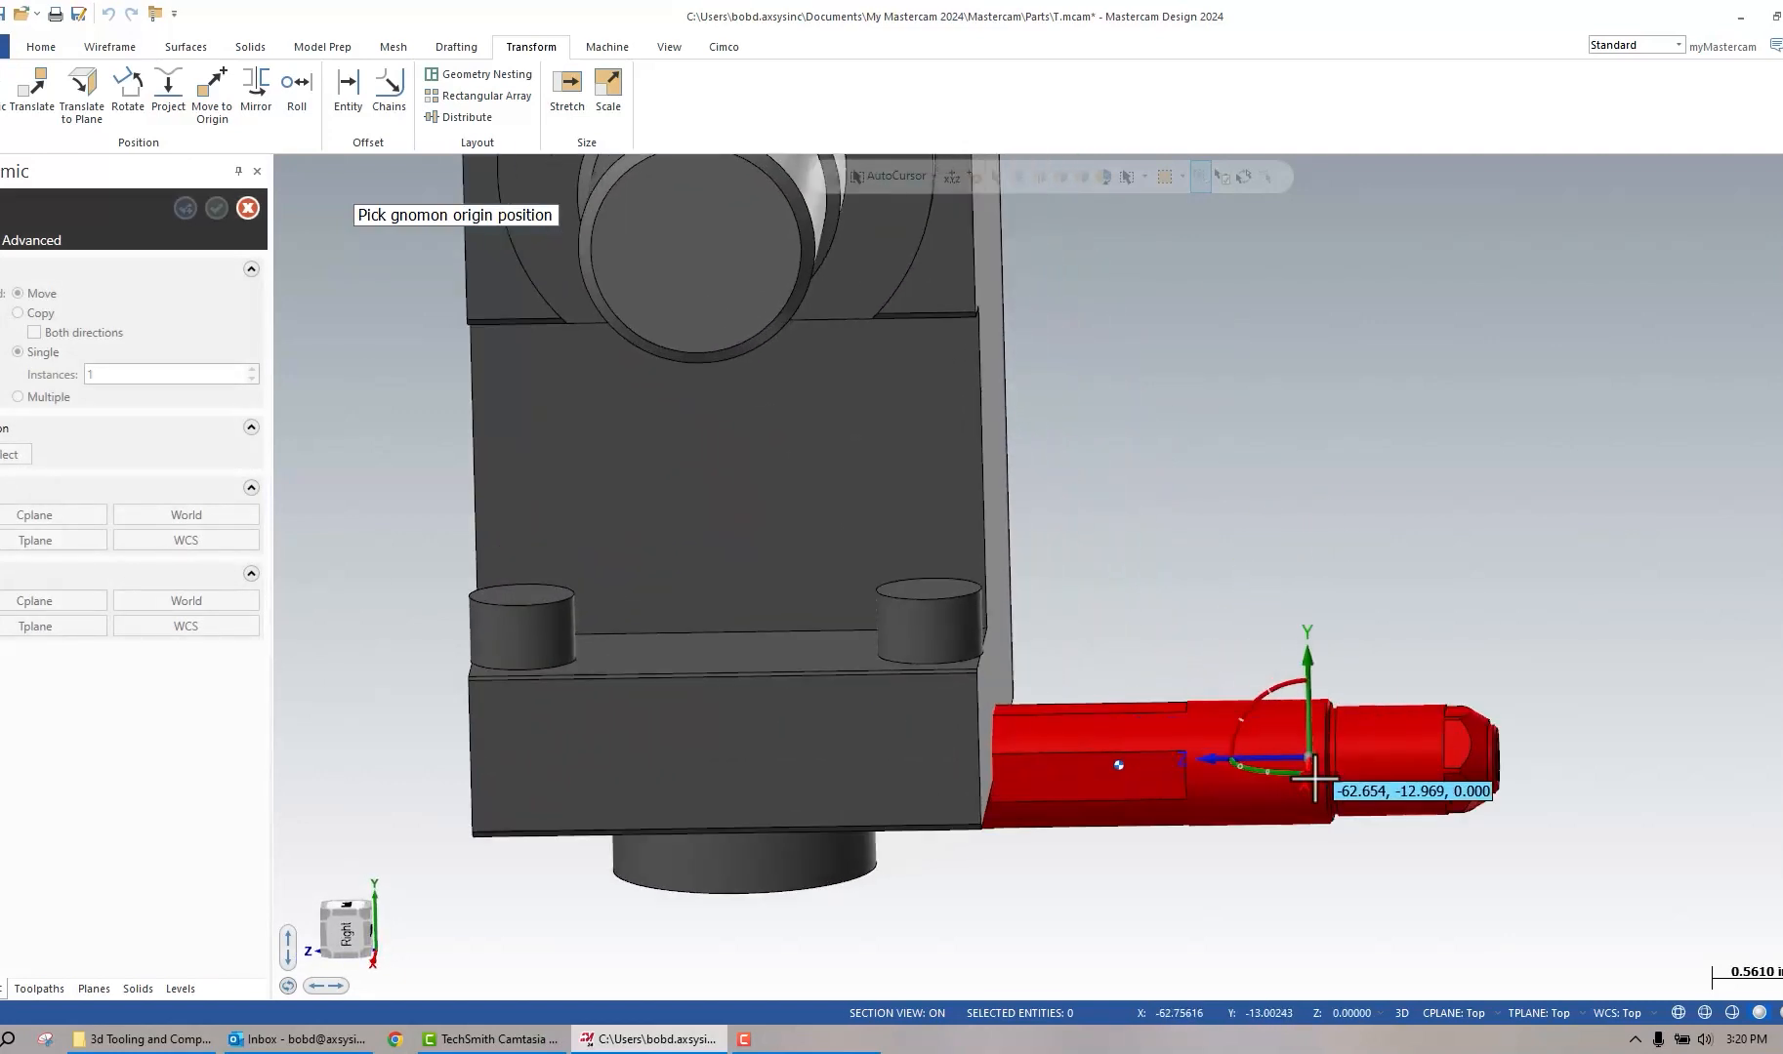
{"action": "left_click", "coordinate": [1324, 781]}
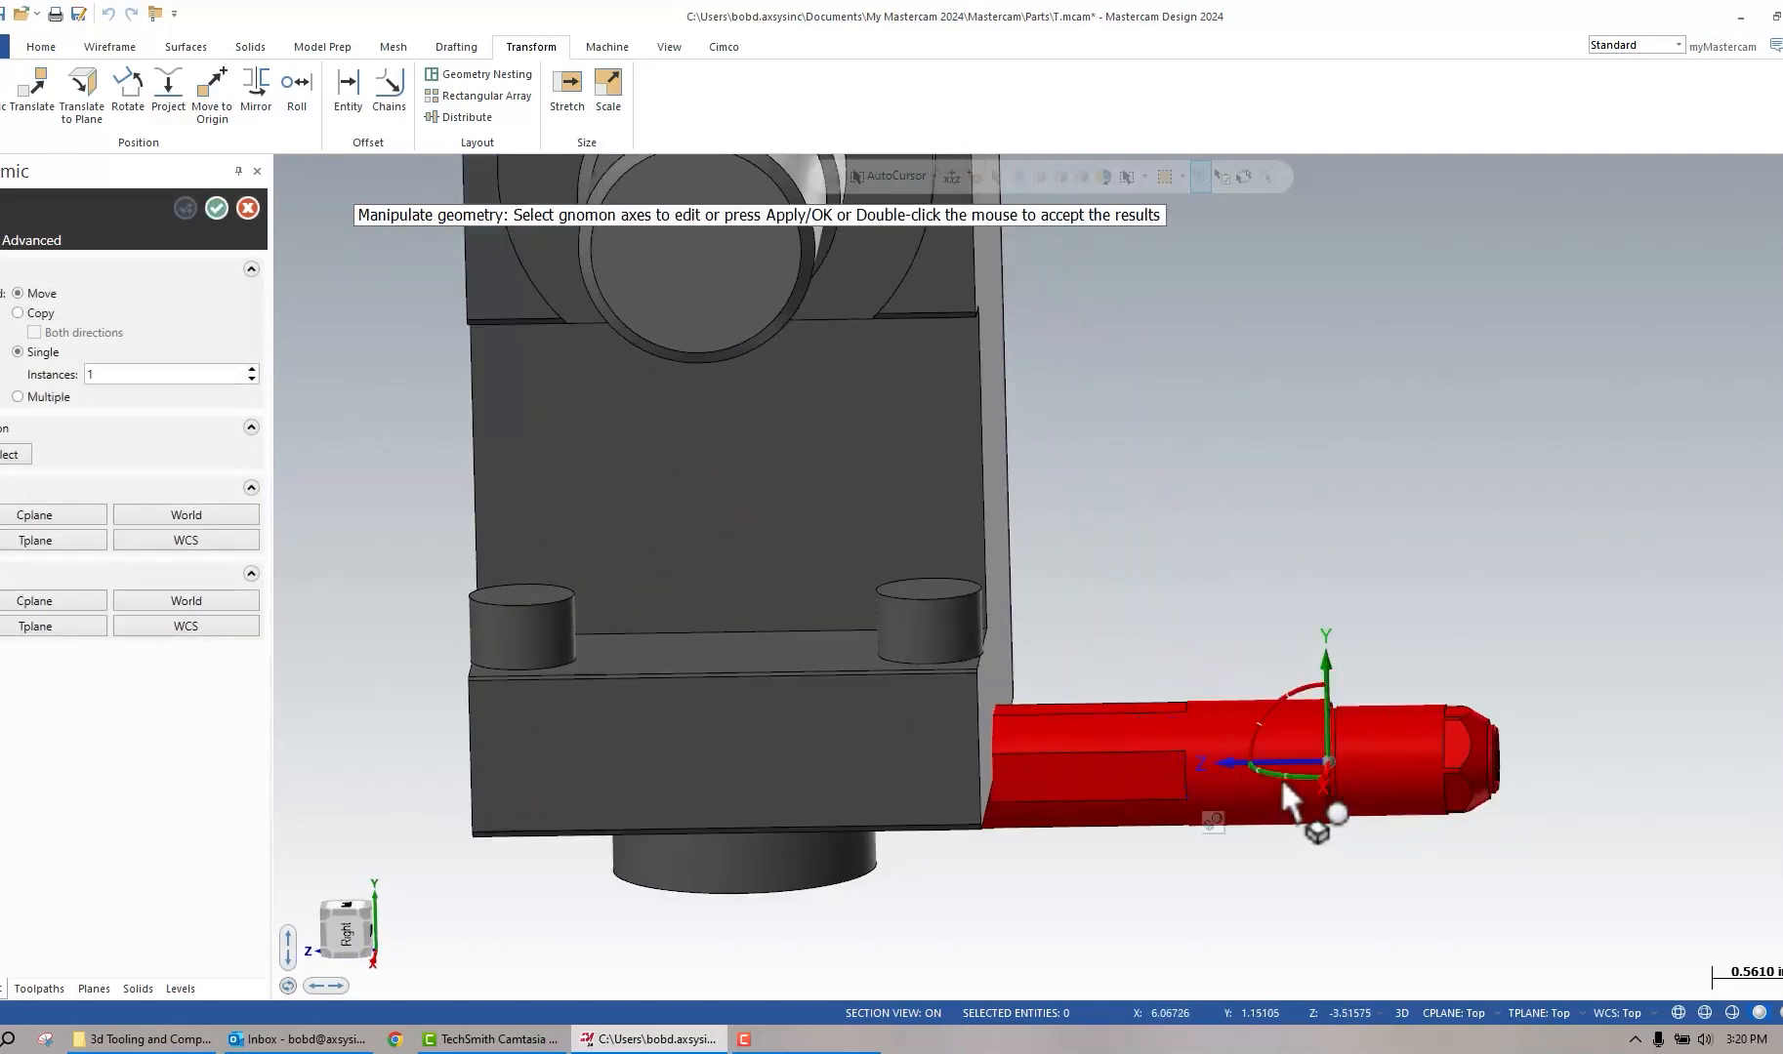
Rotate the PICCO ACE 19 holder by -90° about the gnomon's Y axis.
{"action": "left_click", "coordinate": [1280, 777]}
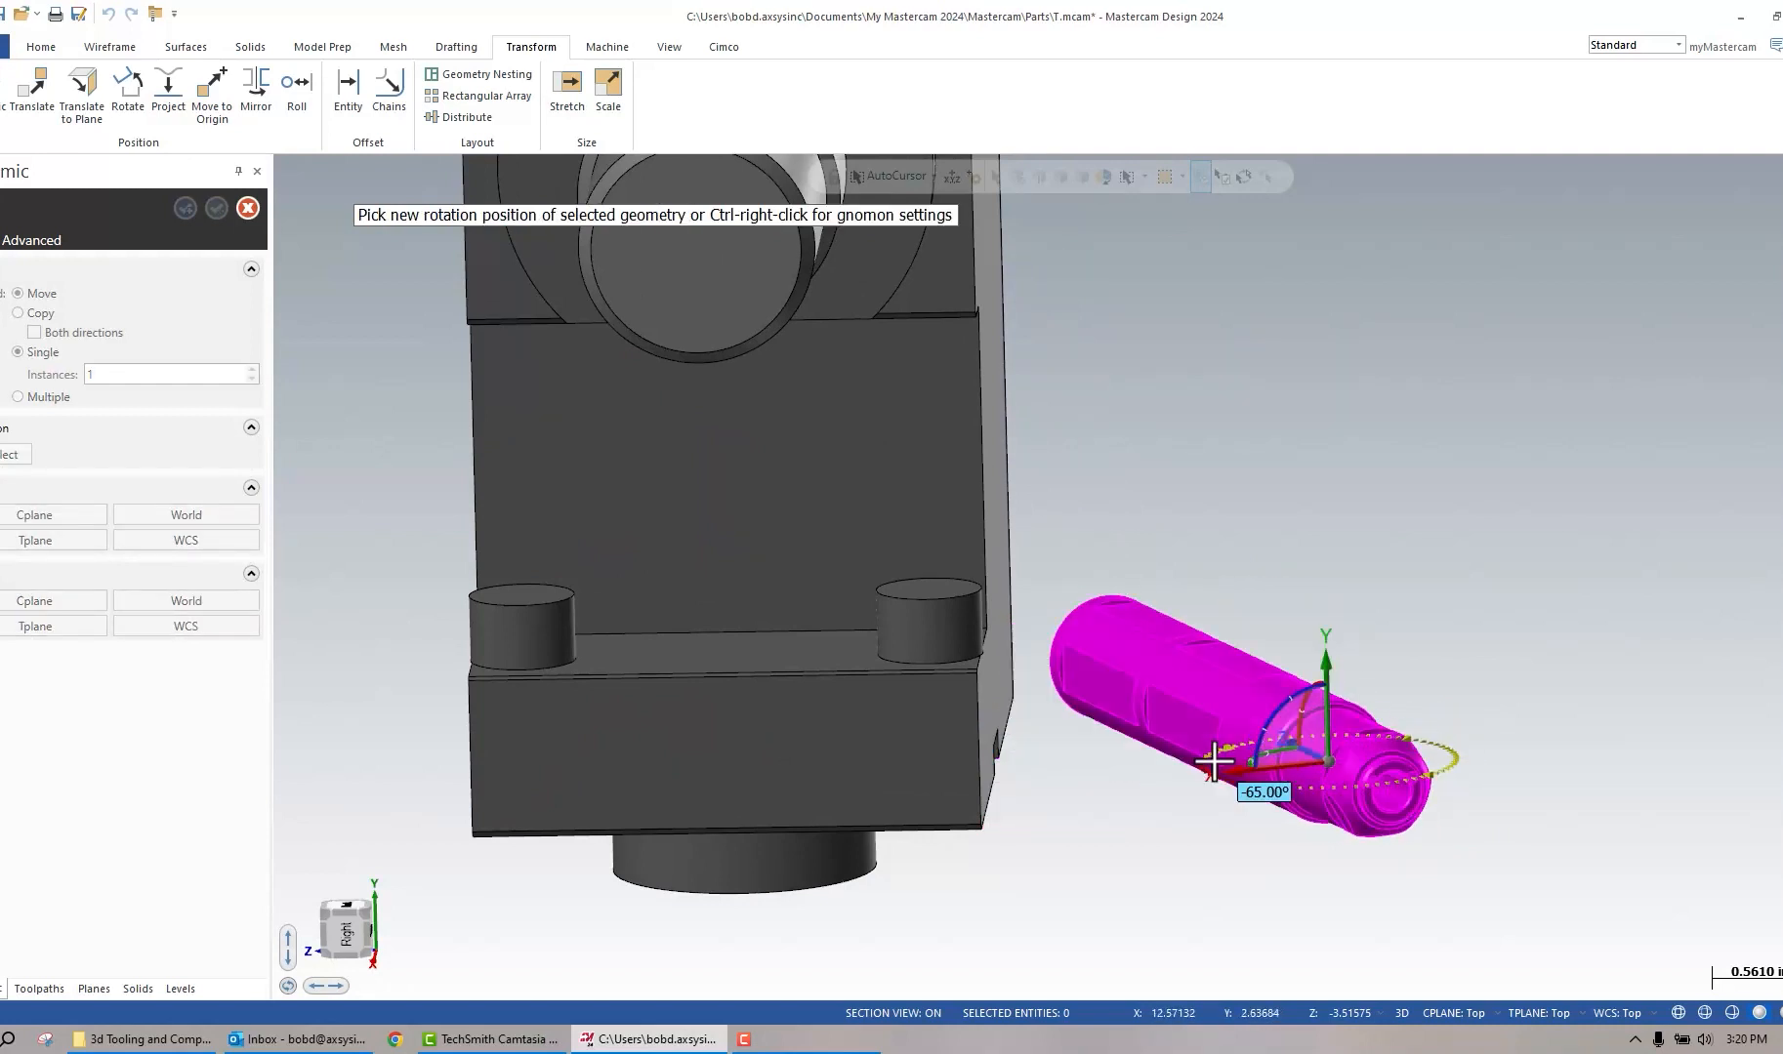
{"action": "type", "text": "-90"}
{"action": "key", "text": "Return"}
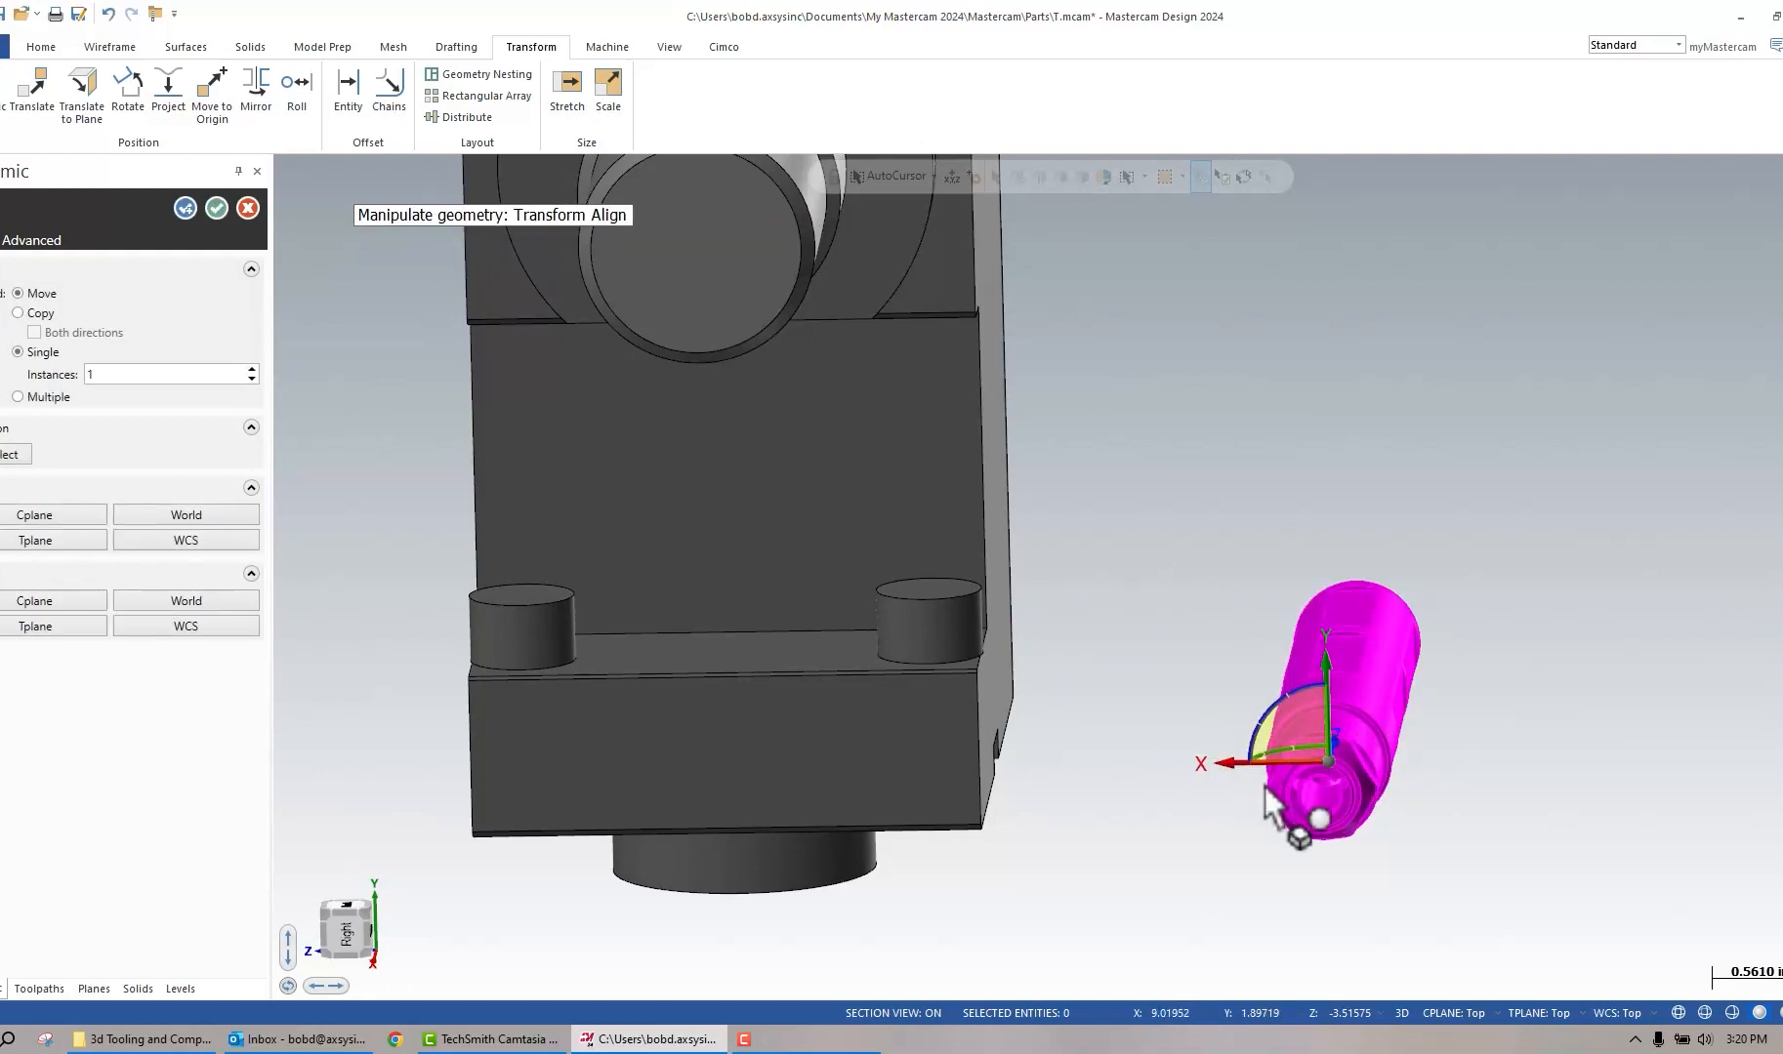
Move the PICCO ACE 19 holder by its gnomon origin to the center of the sleeve's front face.
{"action": "middle_click_drag", "start_coordinate": [1280, 820], "coordinate": [1340, 786]}
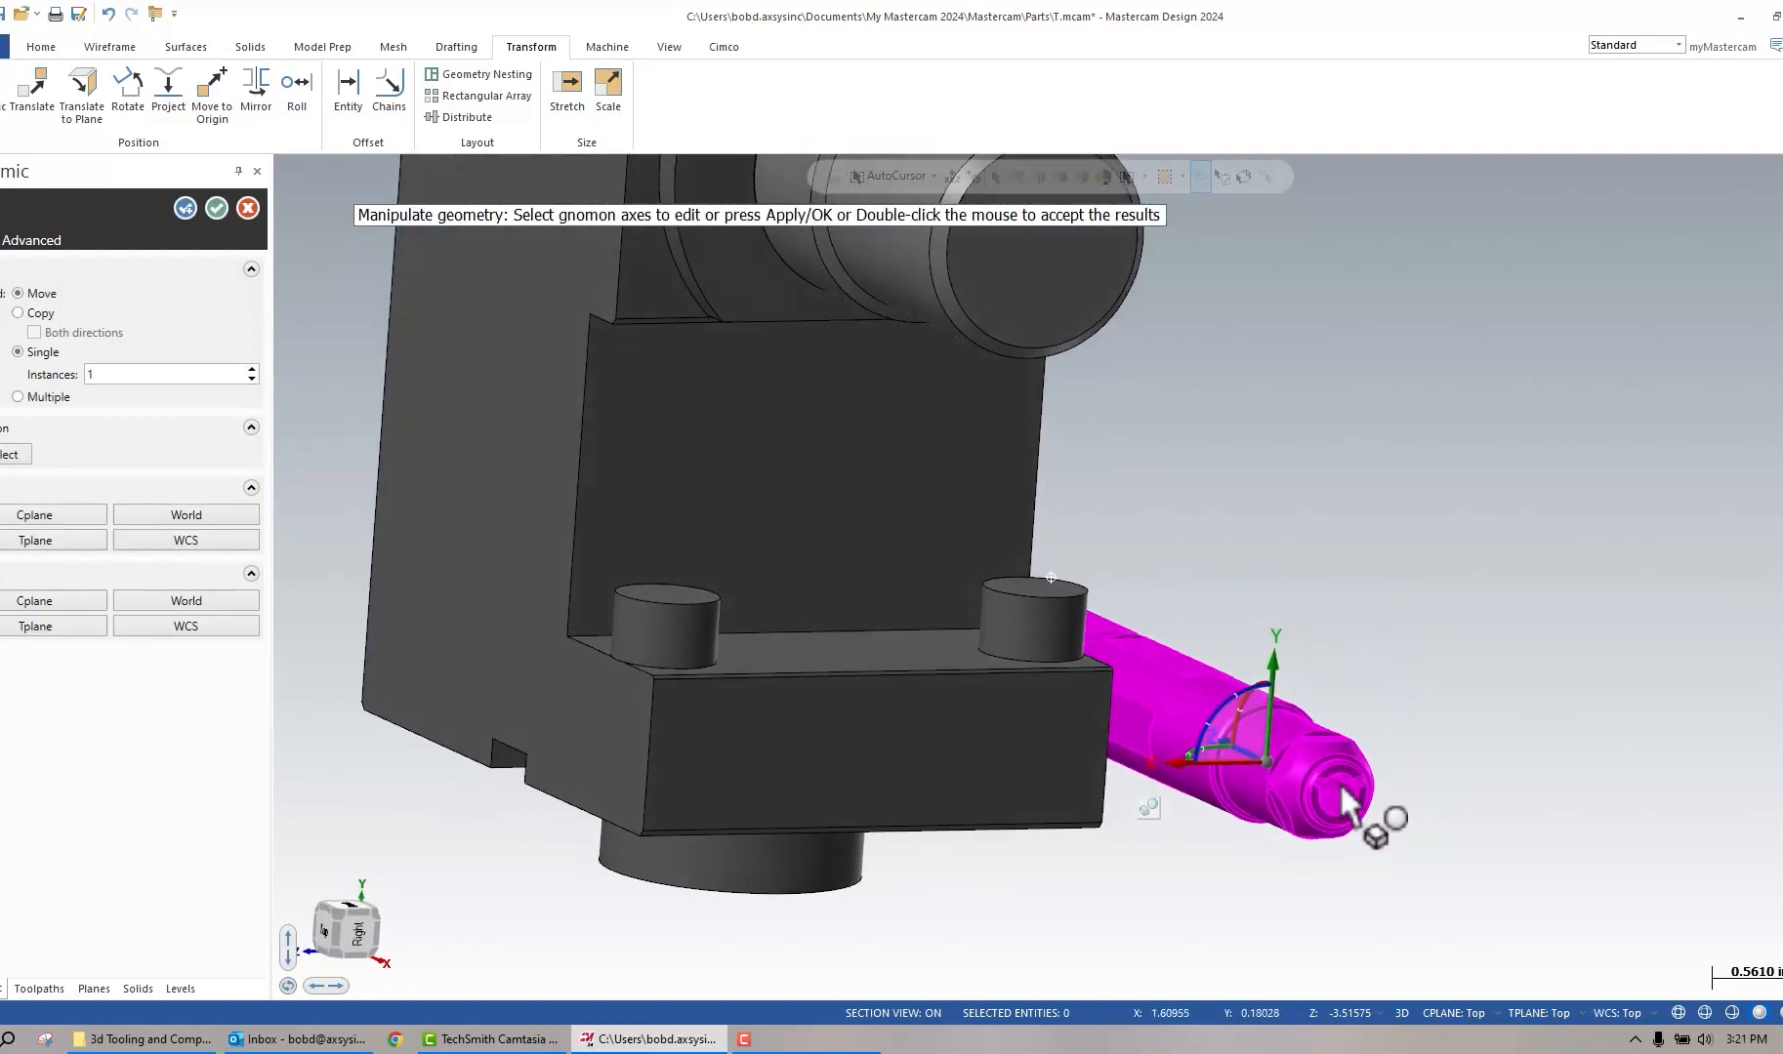
{"action": "left_click", "coordinate": [1266, 777]}
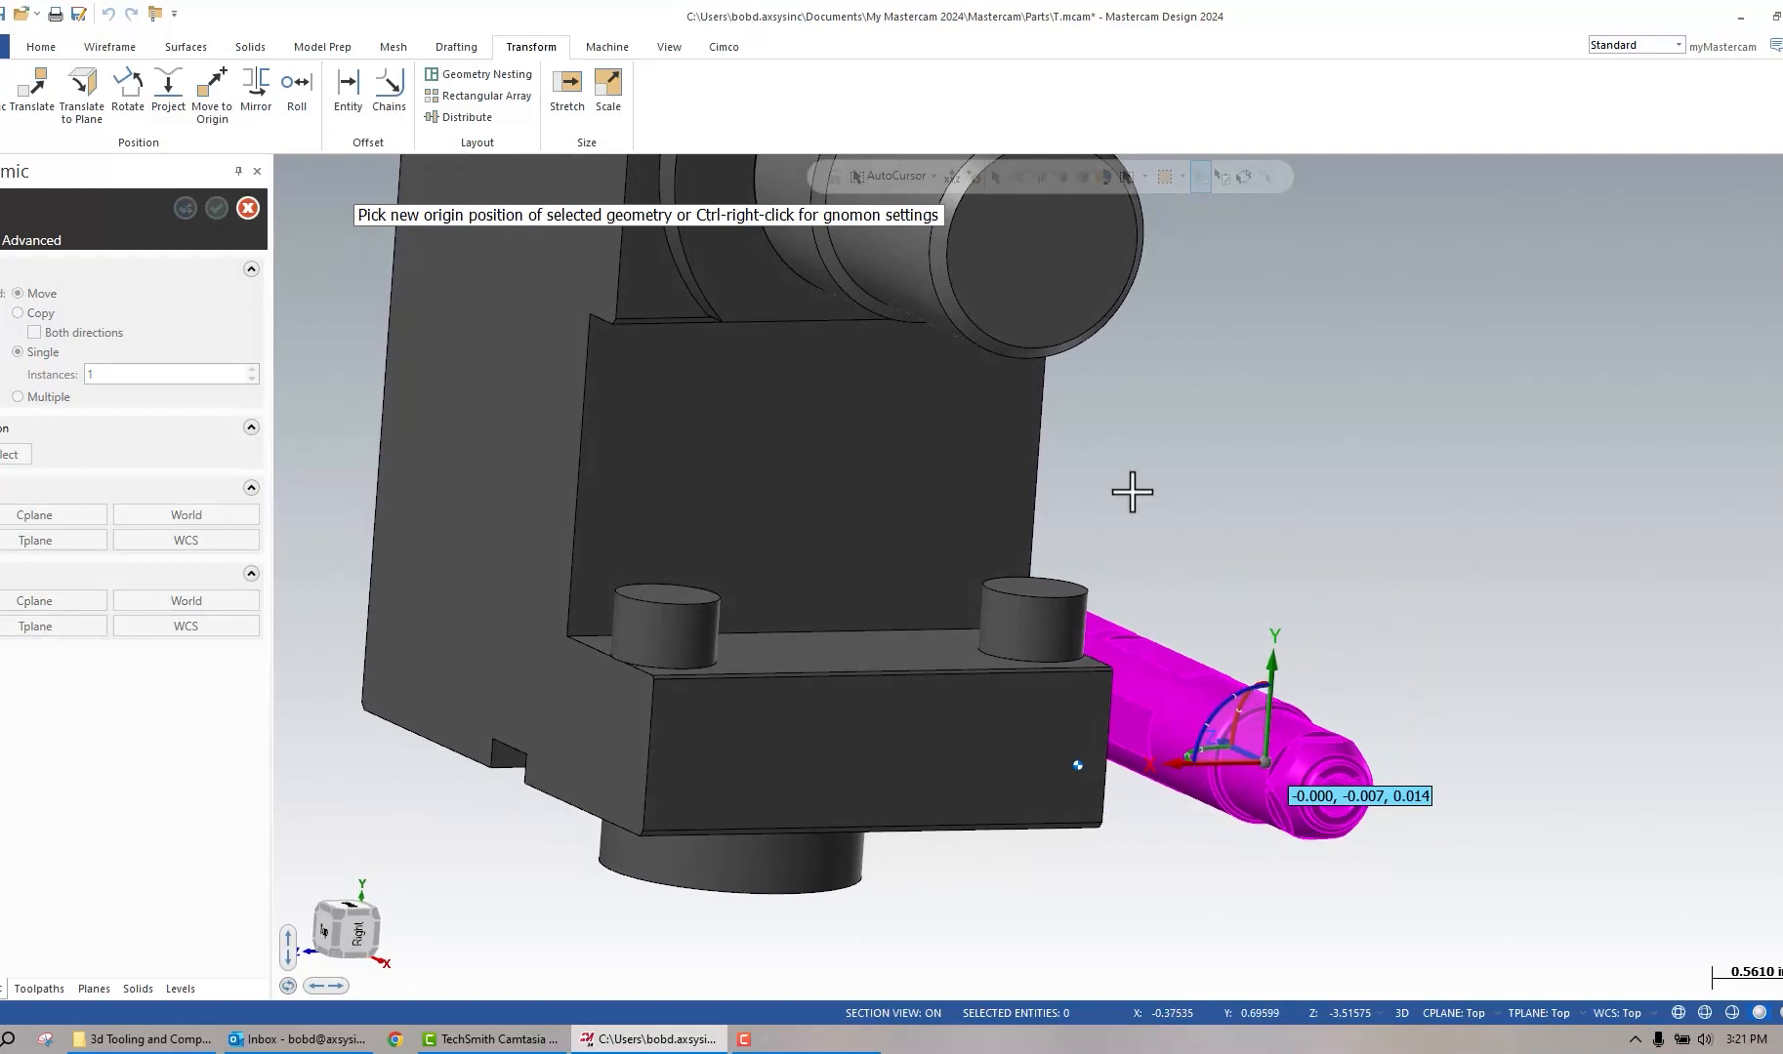
{"action": "left_click", "coordinate": [991, 337]}
Shift the PICCO ACE 19 holder -.5 in along the gnomon's Z axis and accept the transform.
{"action": "middle_click_drag", "start_coordinate": [1017, 339], "coordinate": [1146, 353]}
{"action": "scroll", "coordinate": [1037, 334], "scroll_direction": "down", "scroll_amount": 4}
{"action": "middle_click_drag", "start_coordinate": [1038, 334], "coordinate": [1108, 588], "text": "shift"}
{"action": "scroll", "coordinate": [1111, 595], "scroll_direction": "up", "scroll_amount": 1}
{"action": "left_click", "coordinate": [1051, 529]}
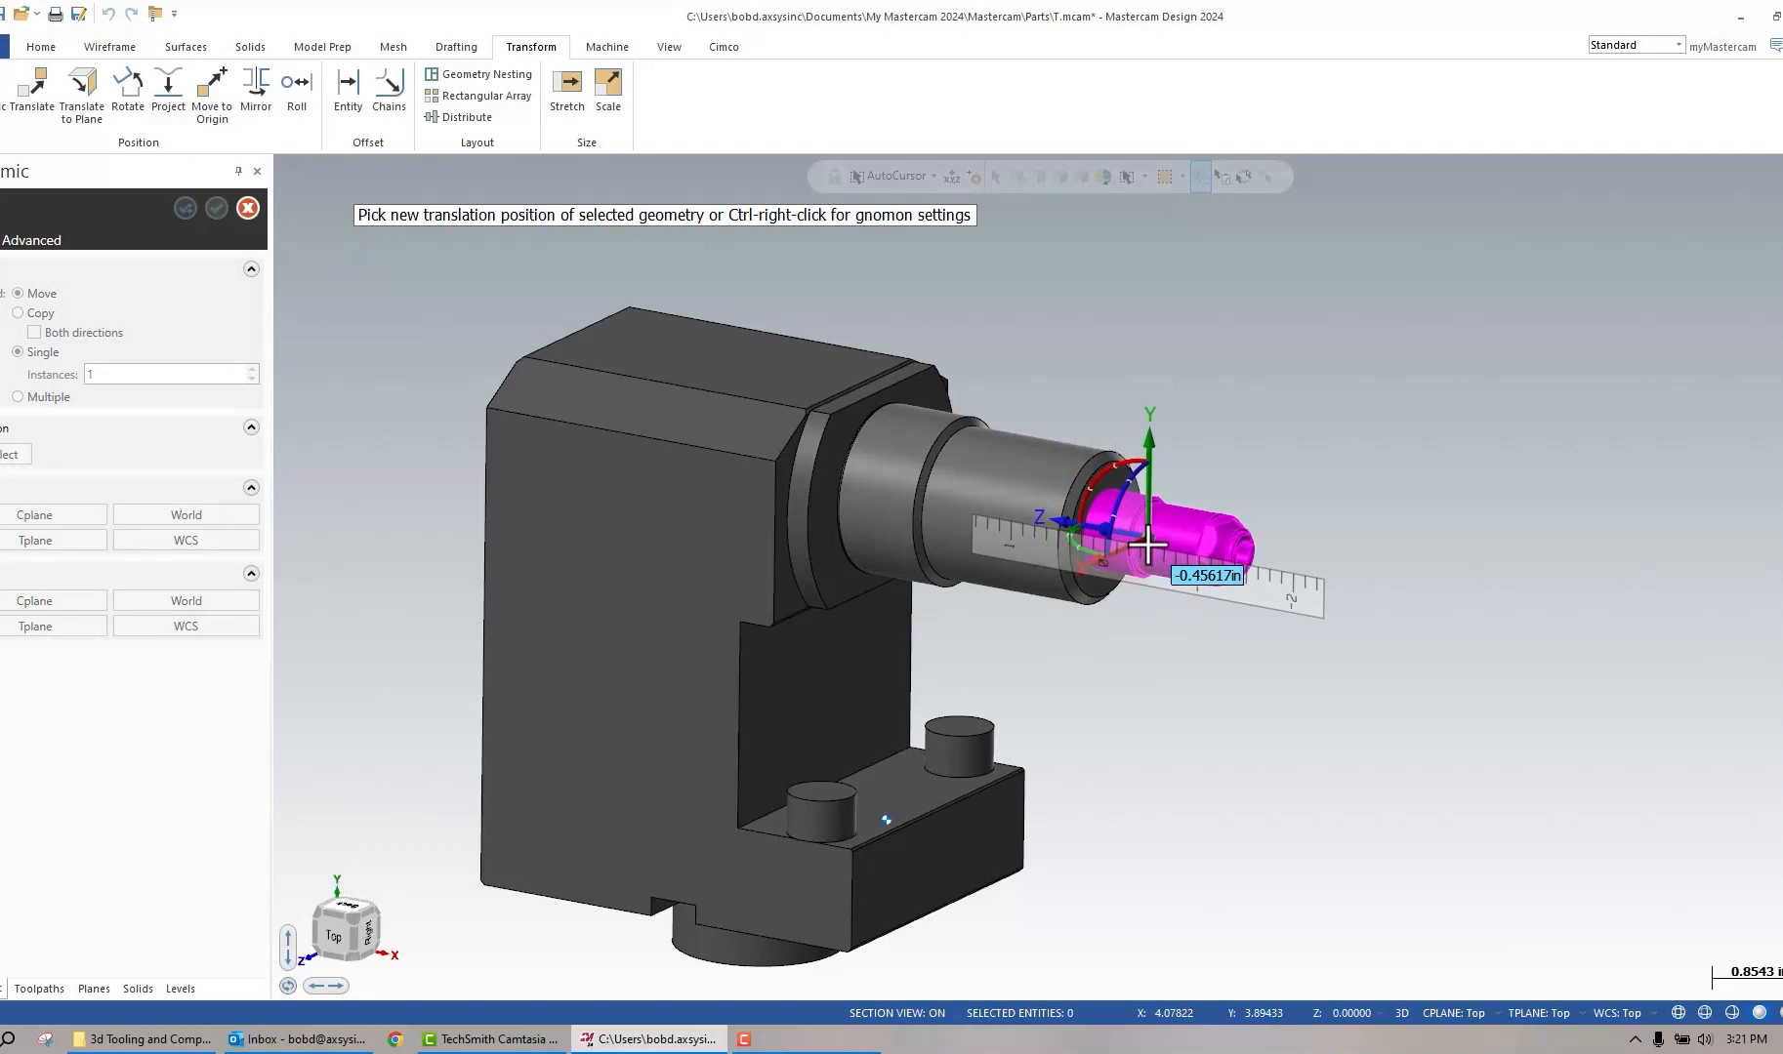
{"action": "type", "text": "-.5"}
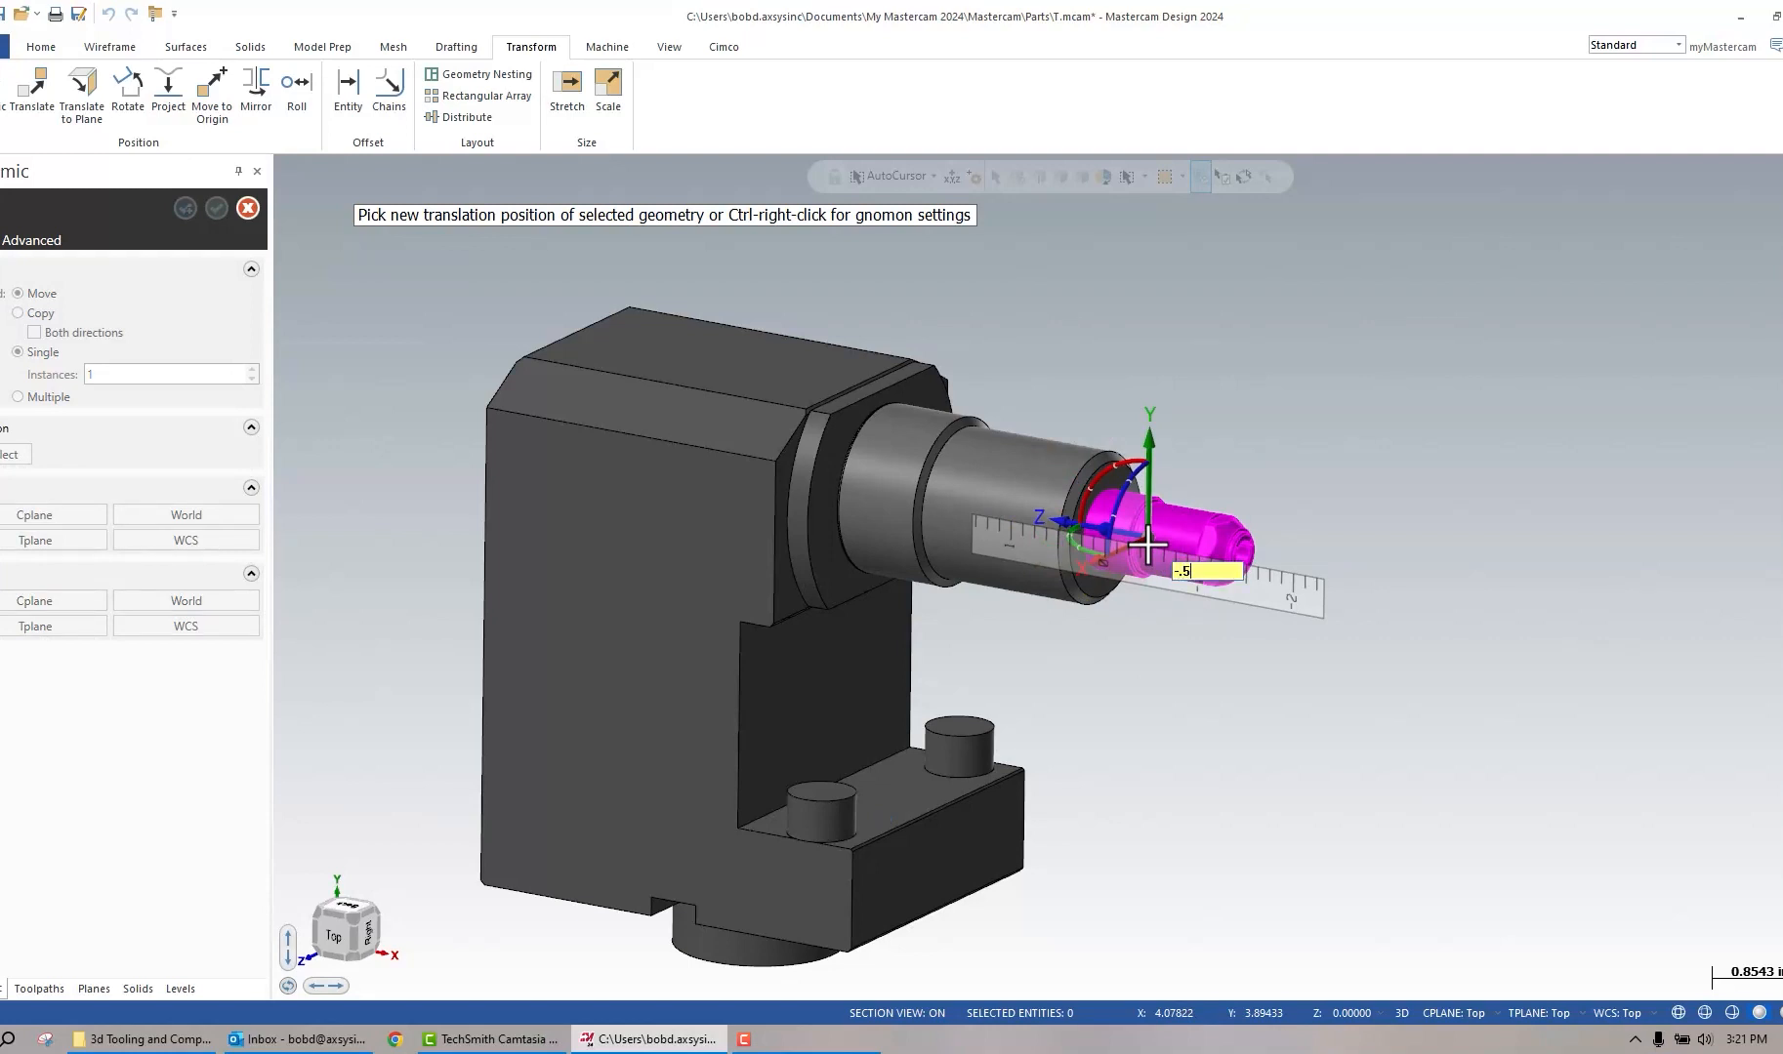
{"action": "key", "text": "Return"}
{"action": "left_click", "coordinate": [1148, 545]}
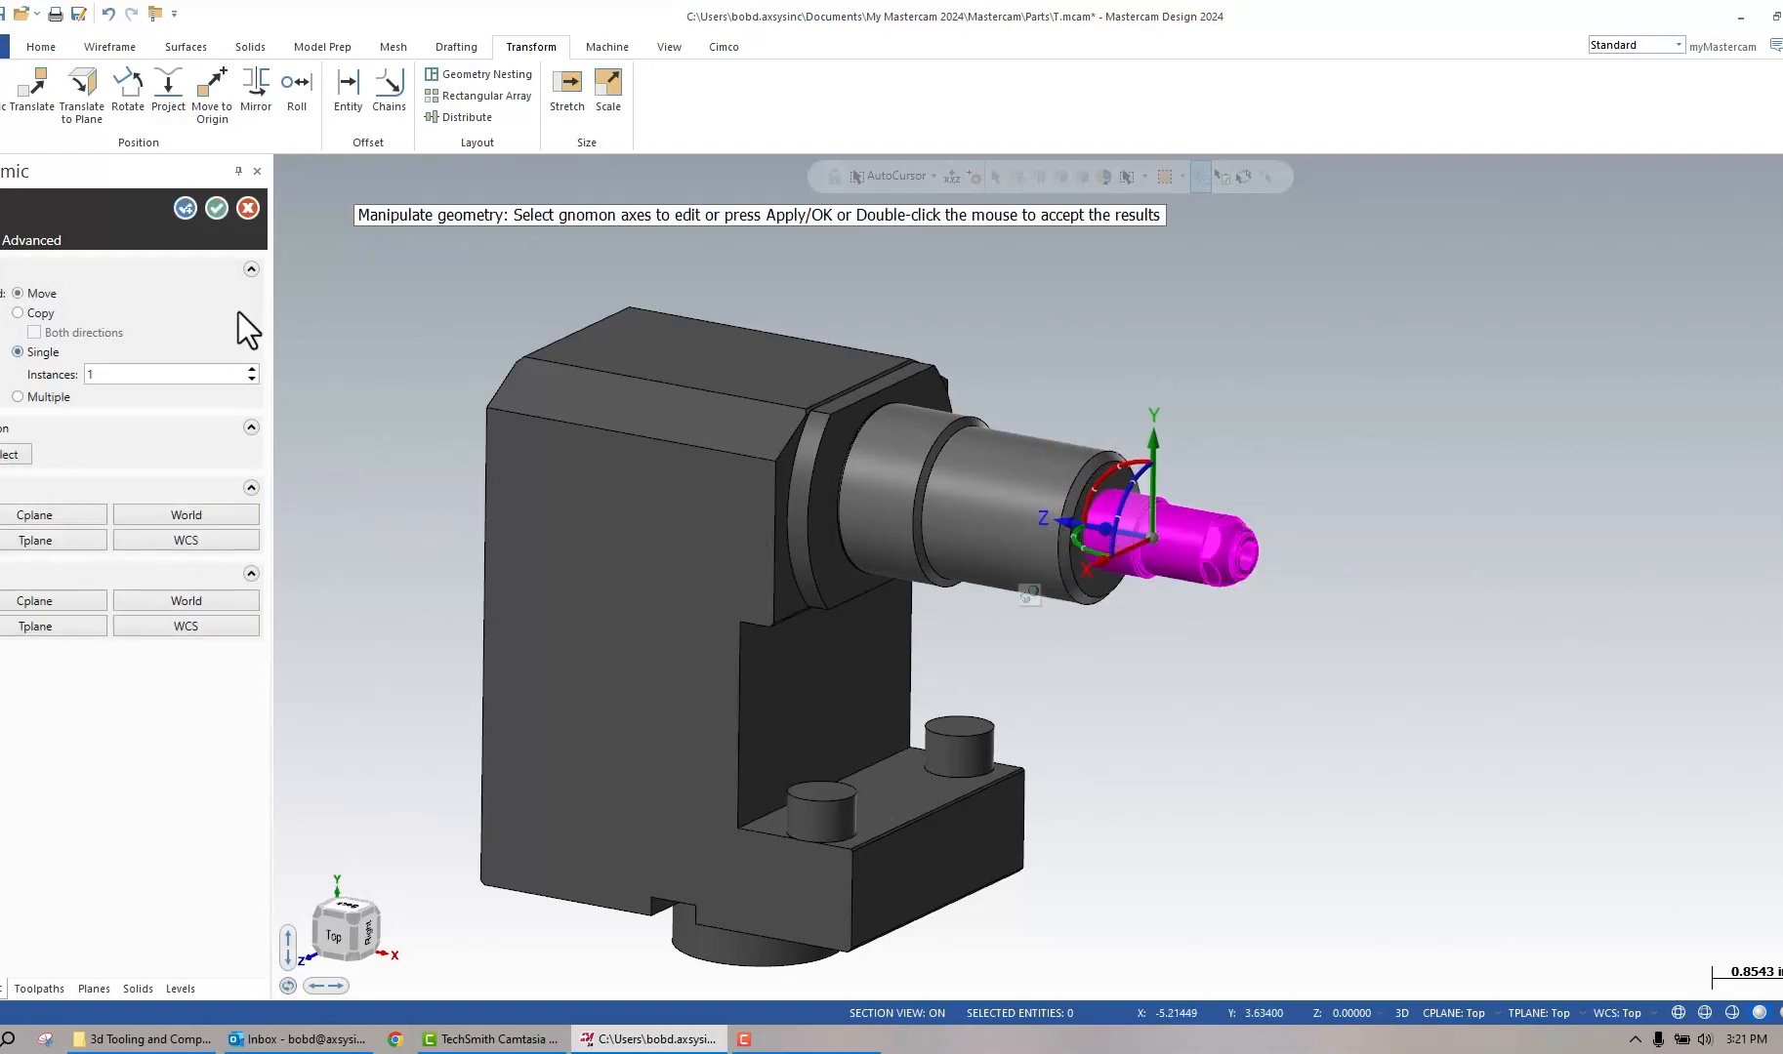
{"action": "left_click", "coordinate": [226, 204]}
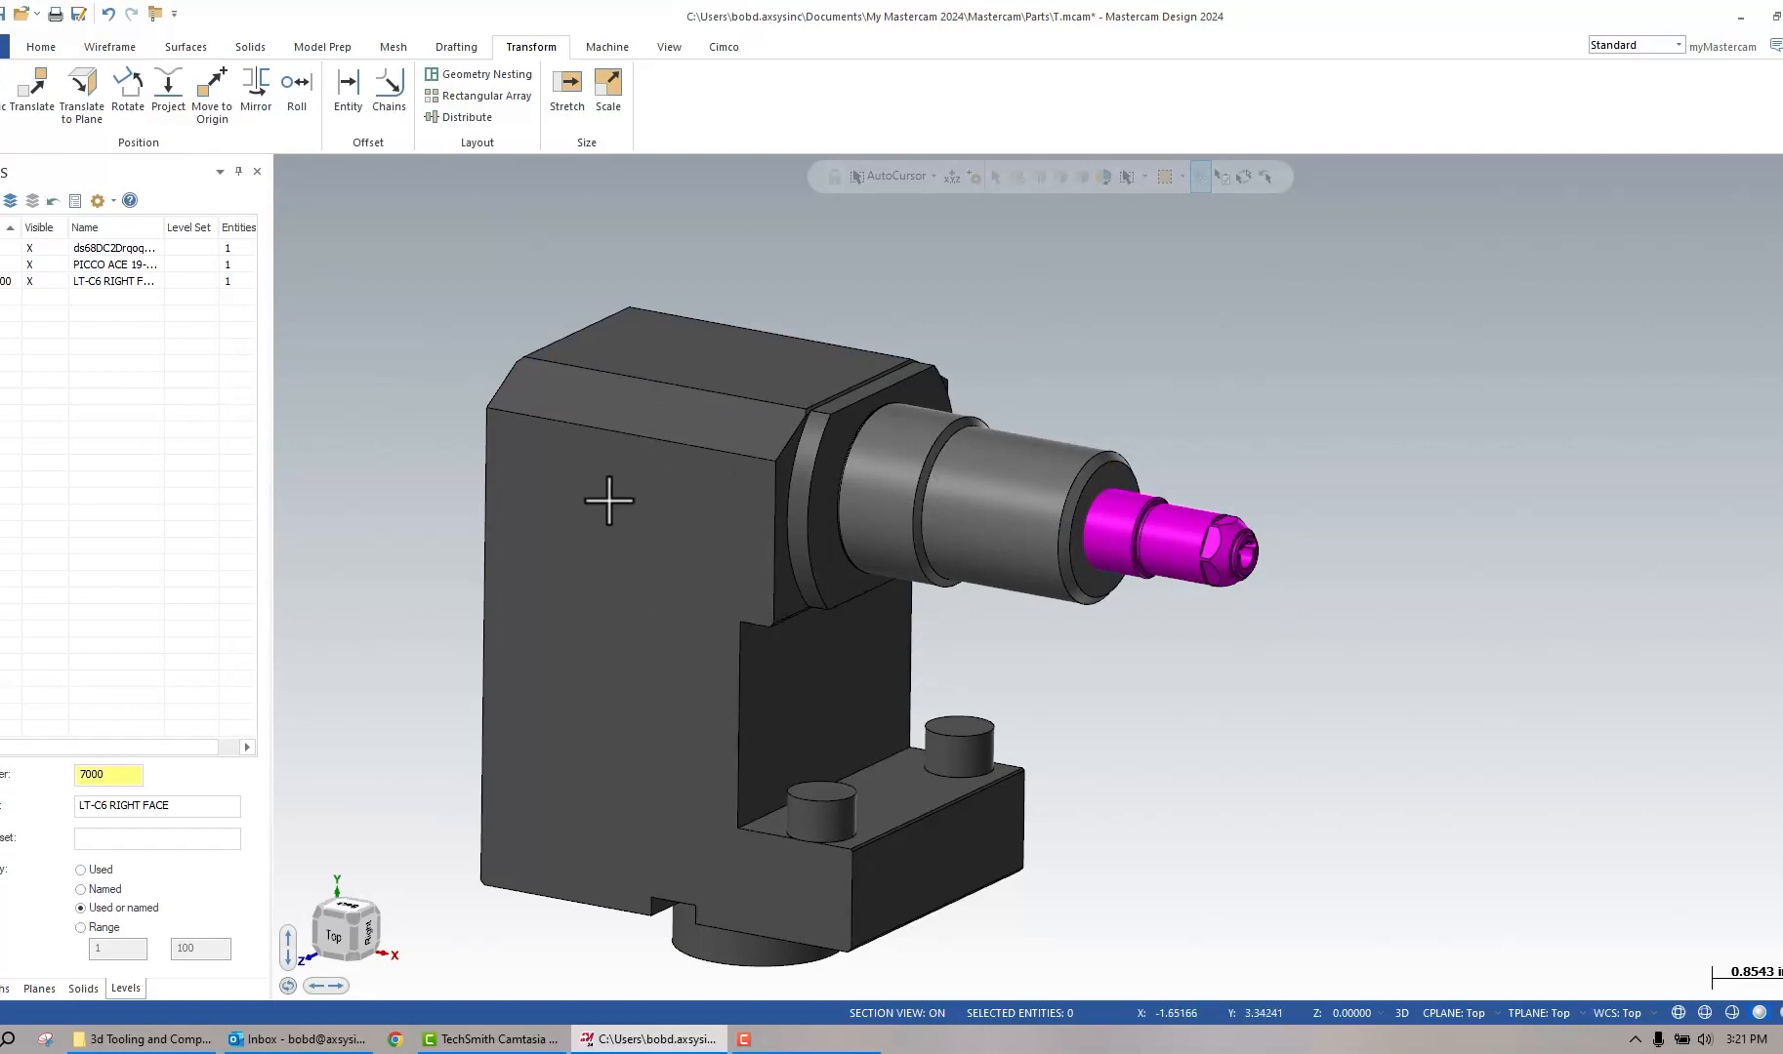
Check the assembly's position in the Top view by temporarily displaying the coordinate axes.
{"action": "right_click", "coordinate": [553, 512]}
{"action": "left_click", "coordinate": [613, 616]}
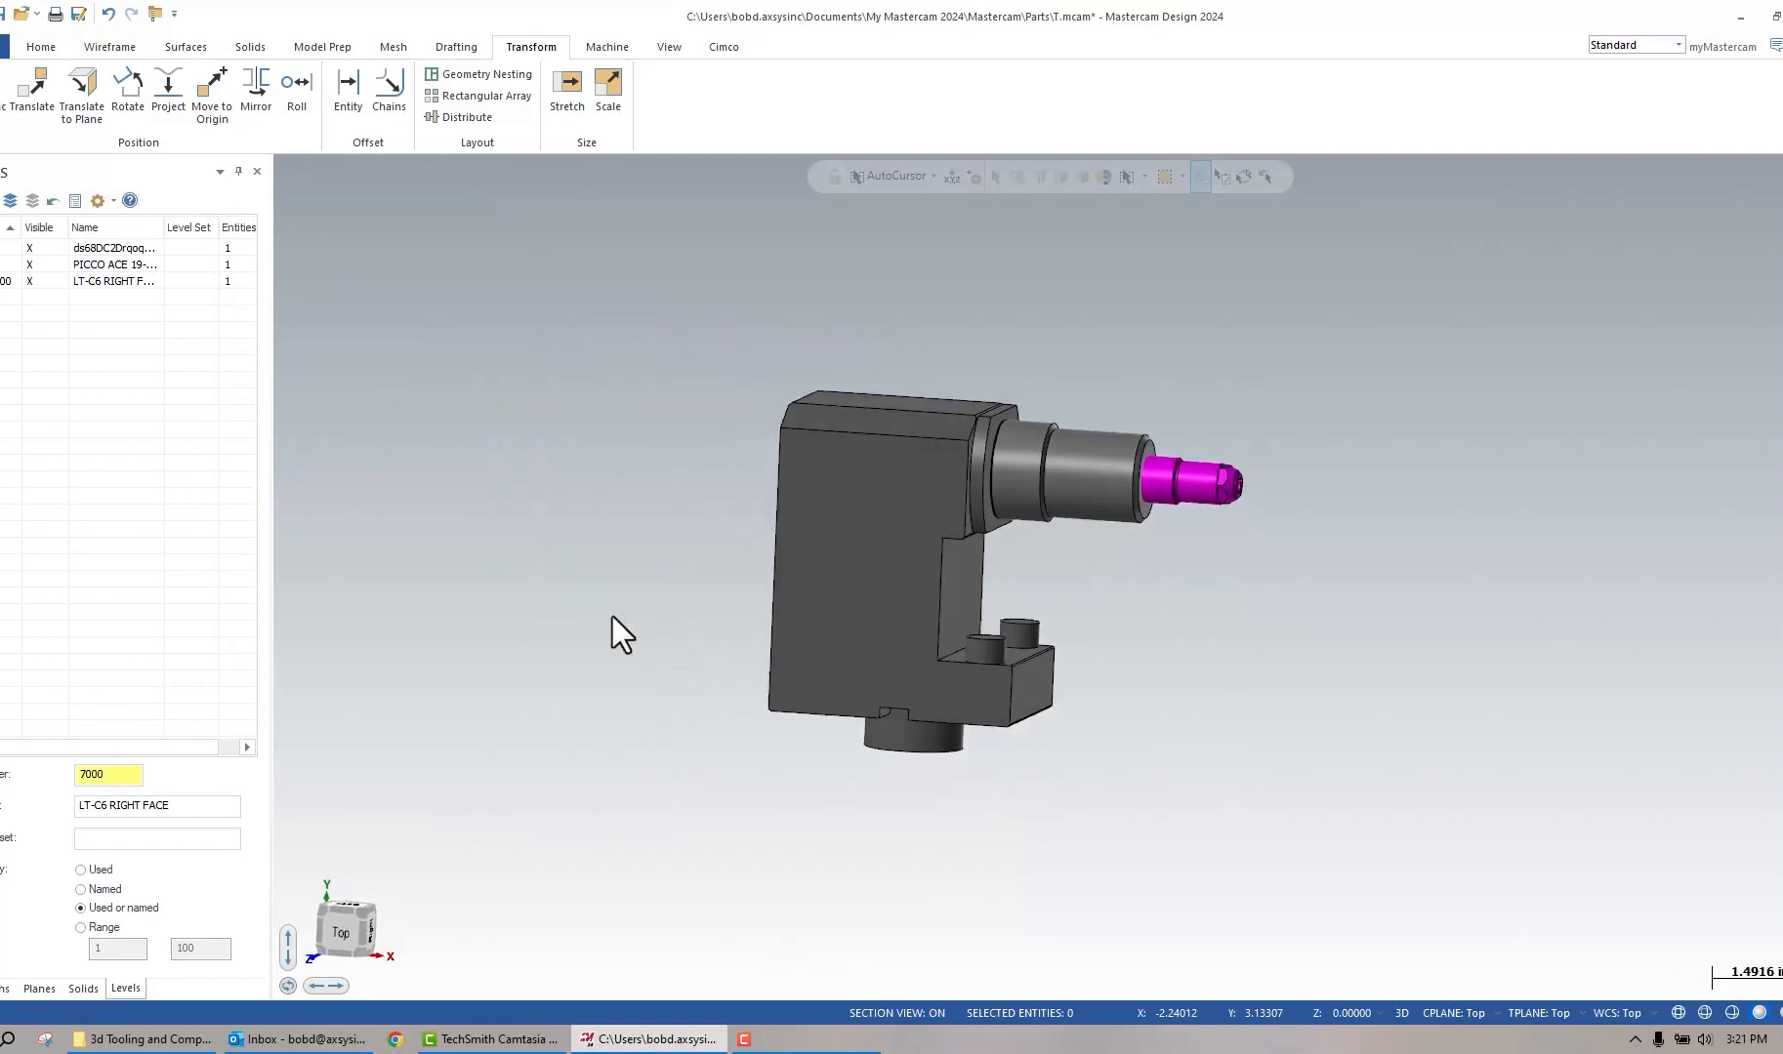
{"action": "left_click", "coordinate": [668, 46]}
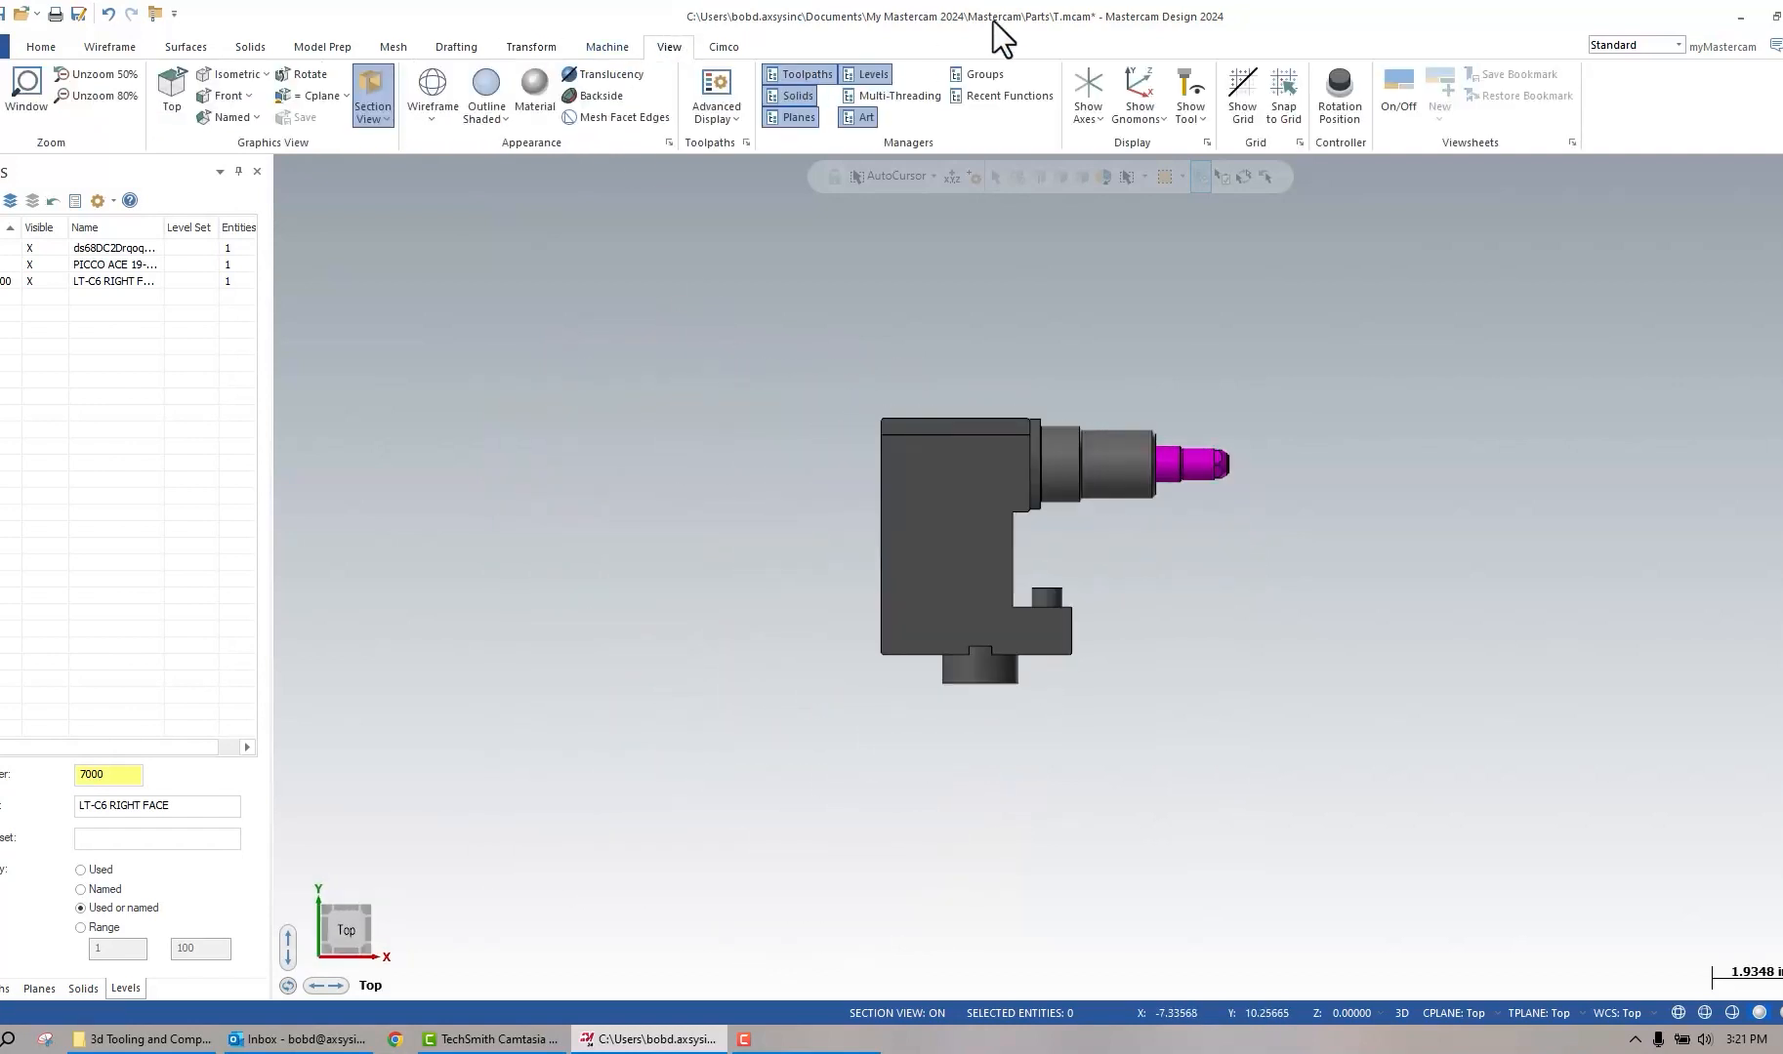
{"action": "left_click", "coordinate": [1089, 88]}
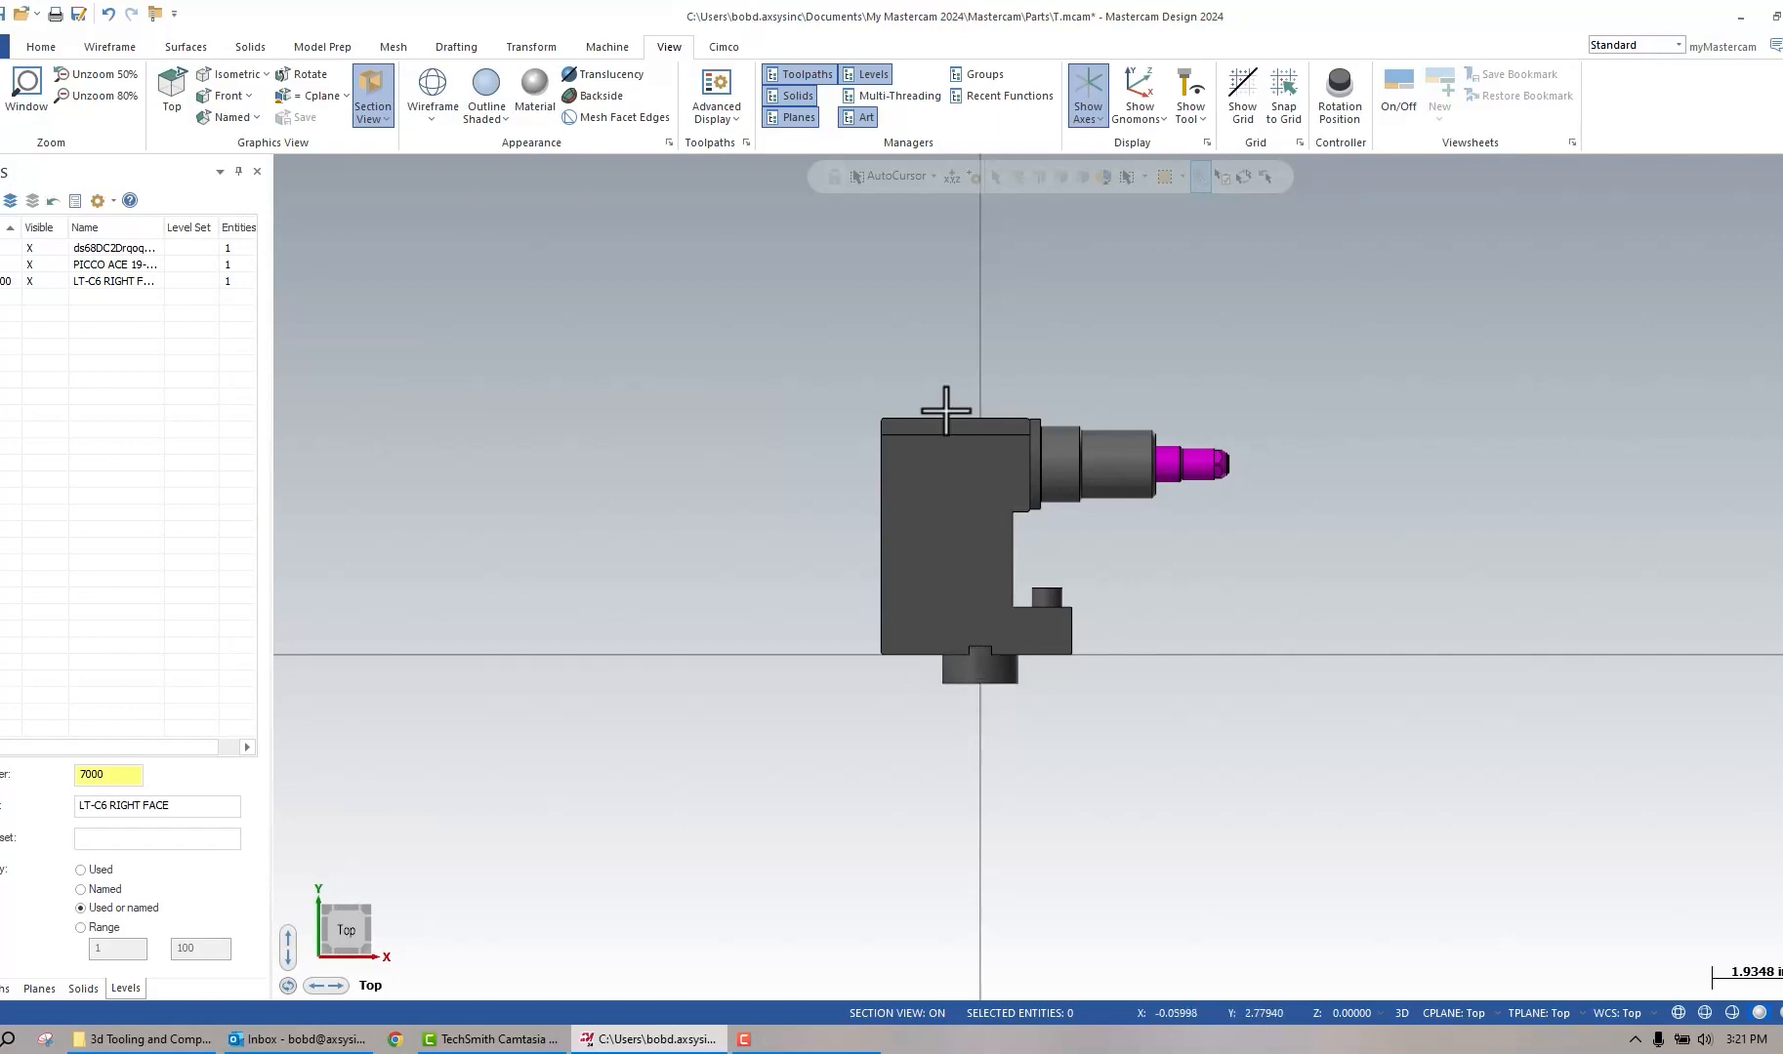
{"action": "left_click", "coordinate": [1090, 78]}
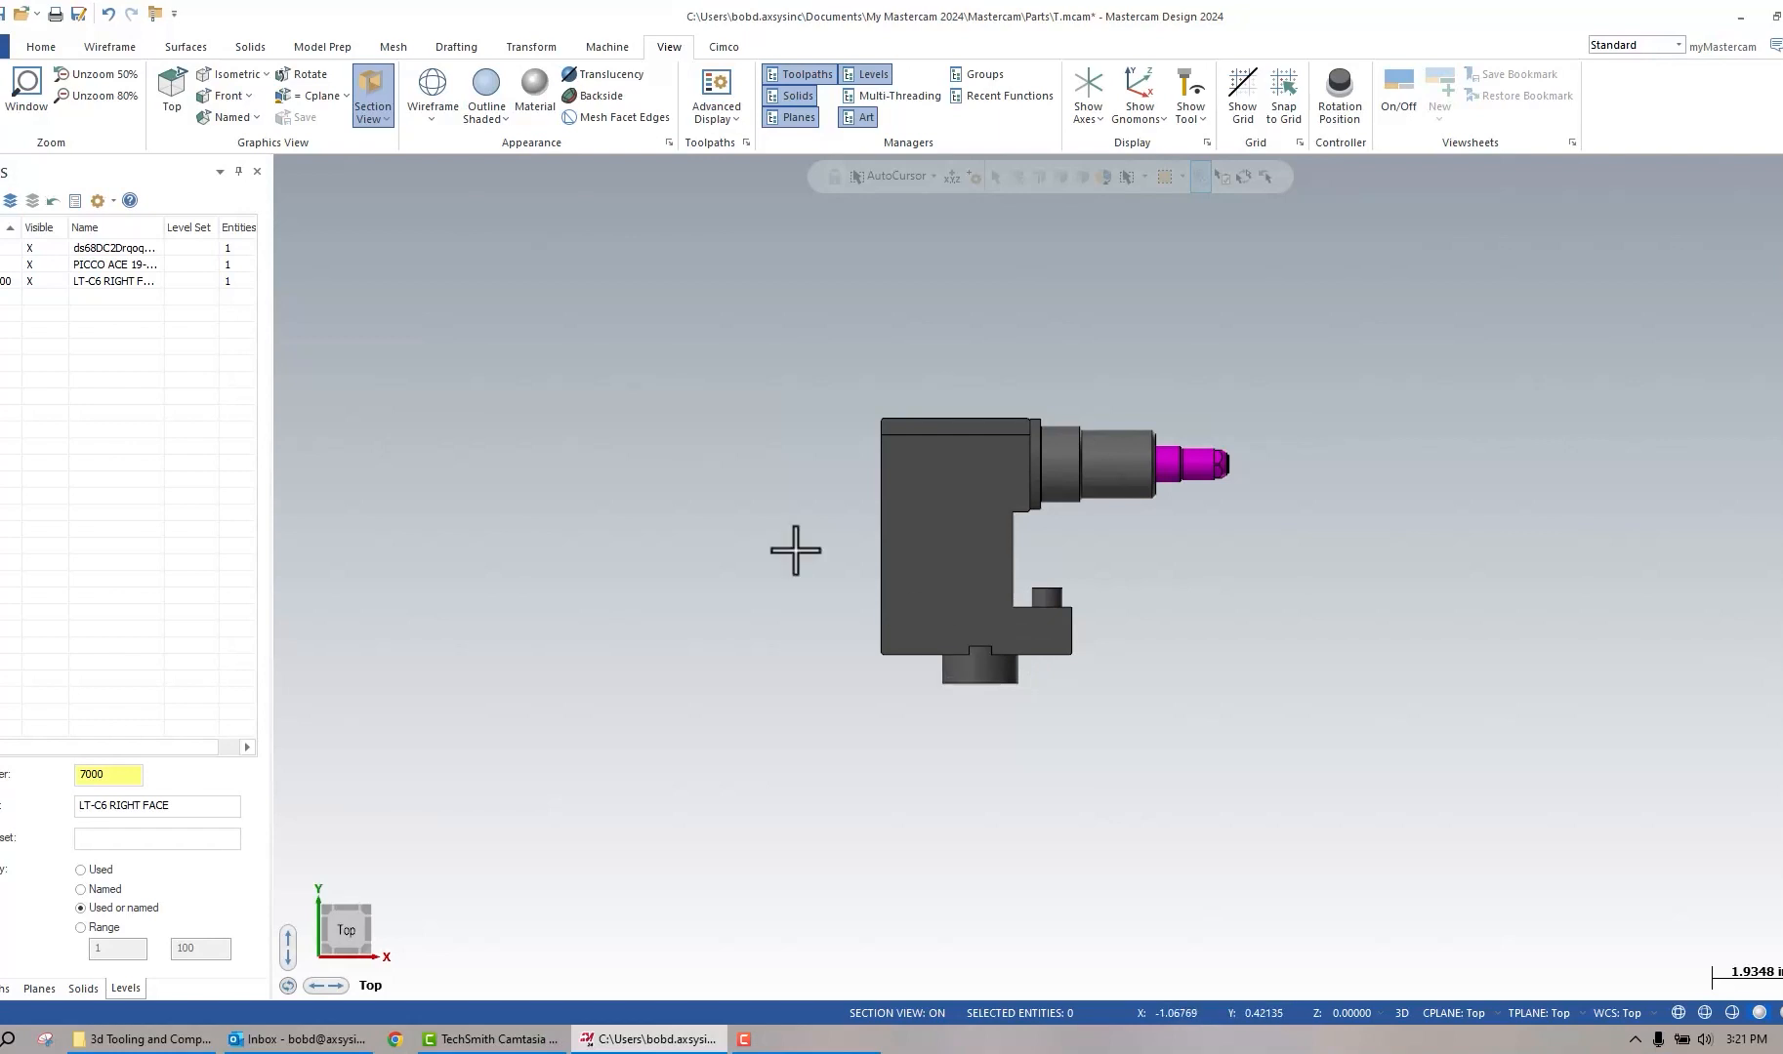
Combine the block with the sleeve and the PICCO ACE holder using a Boolean Add, with the block as target body.
{"action": "left_click", "coordinate": [247, 46]}
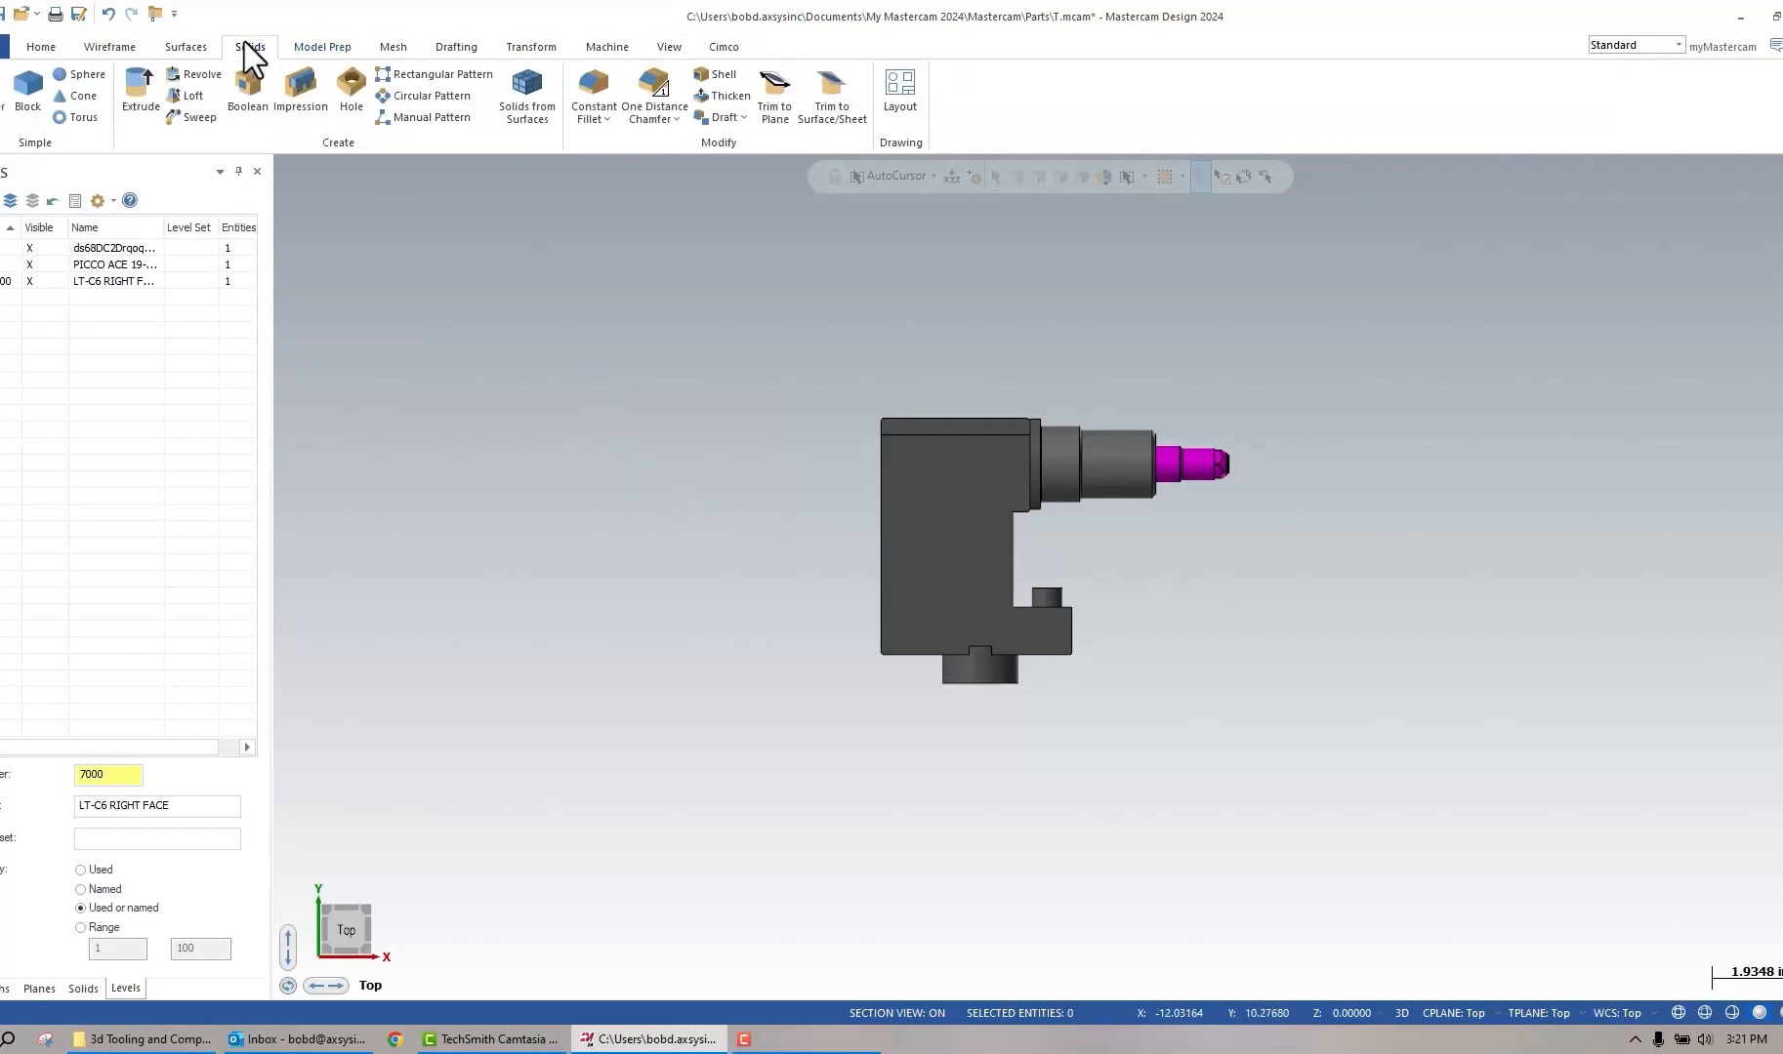
{"action": "left_click", "coordinate": [247, 90]}
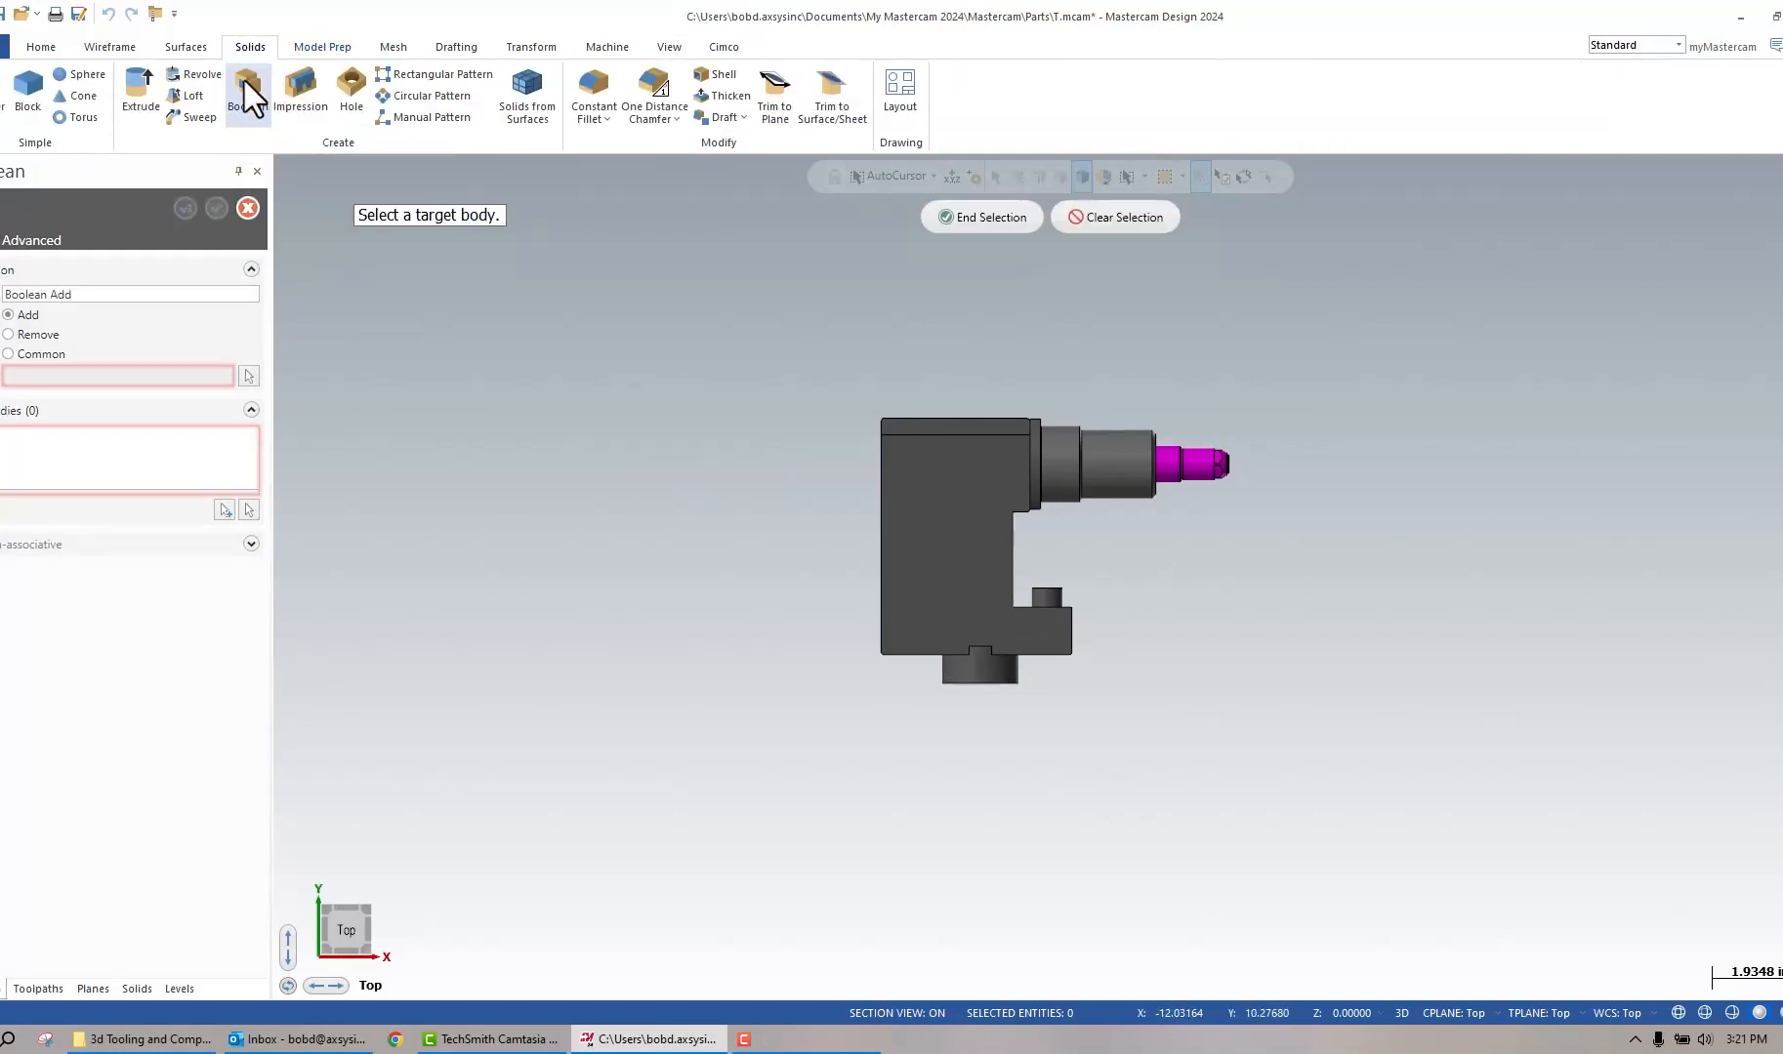
{"action": "left_click", "coordinate": [941, 480]}
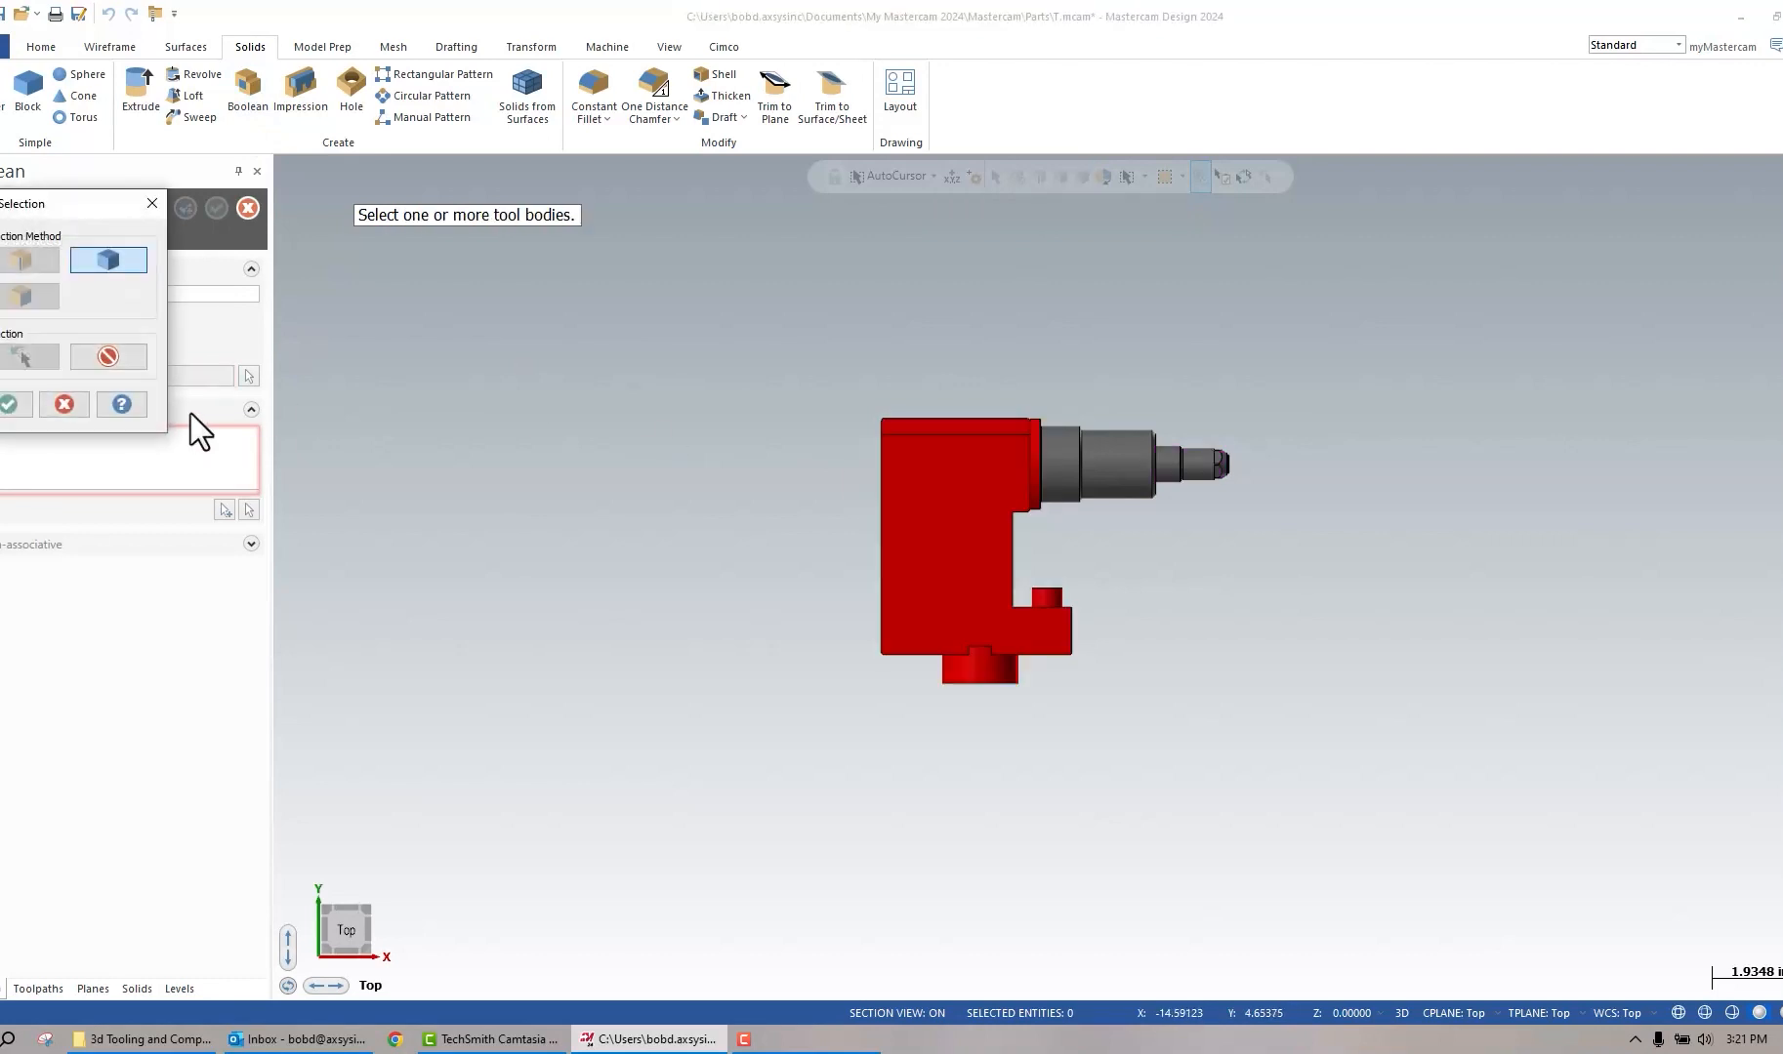
{"action": "left_click", "coordinate": [12, 406]}
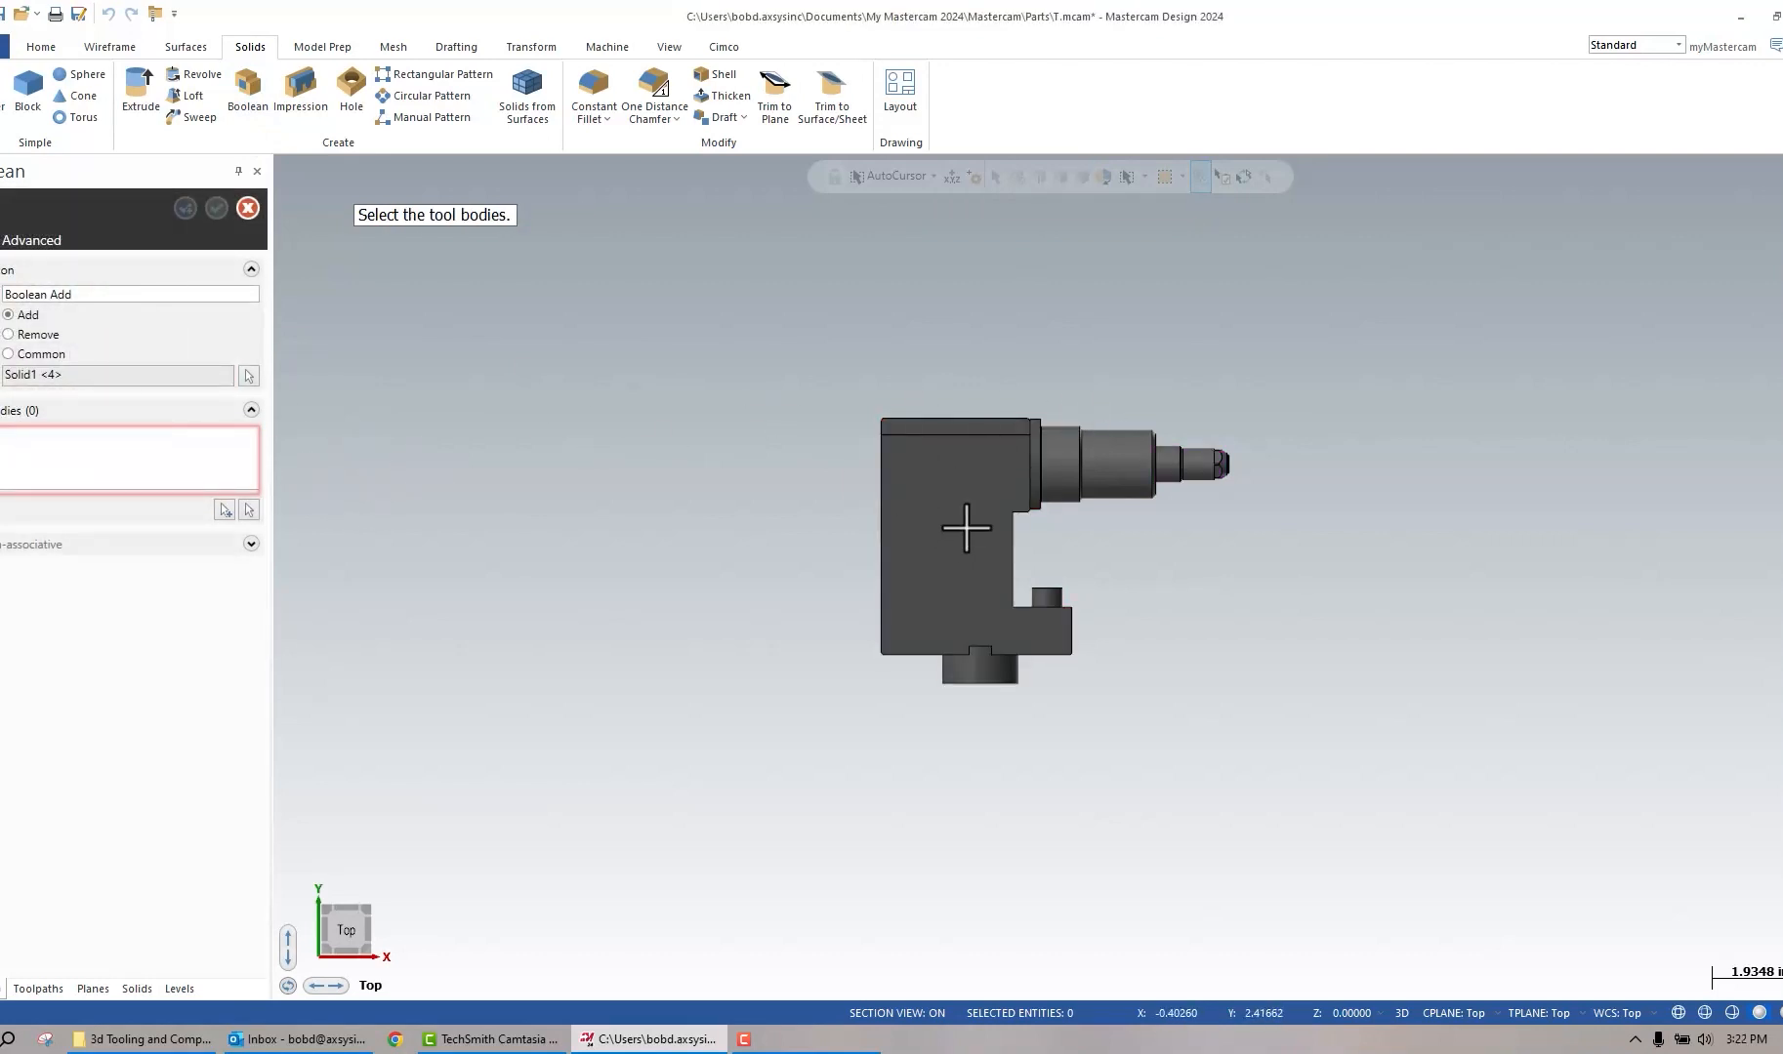
{"action": "left_click", "coordinate": [225, 509]}
{"action": "left_click", "coordinate": [1177, 471]}
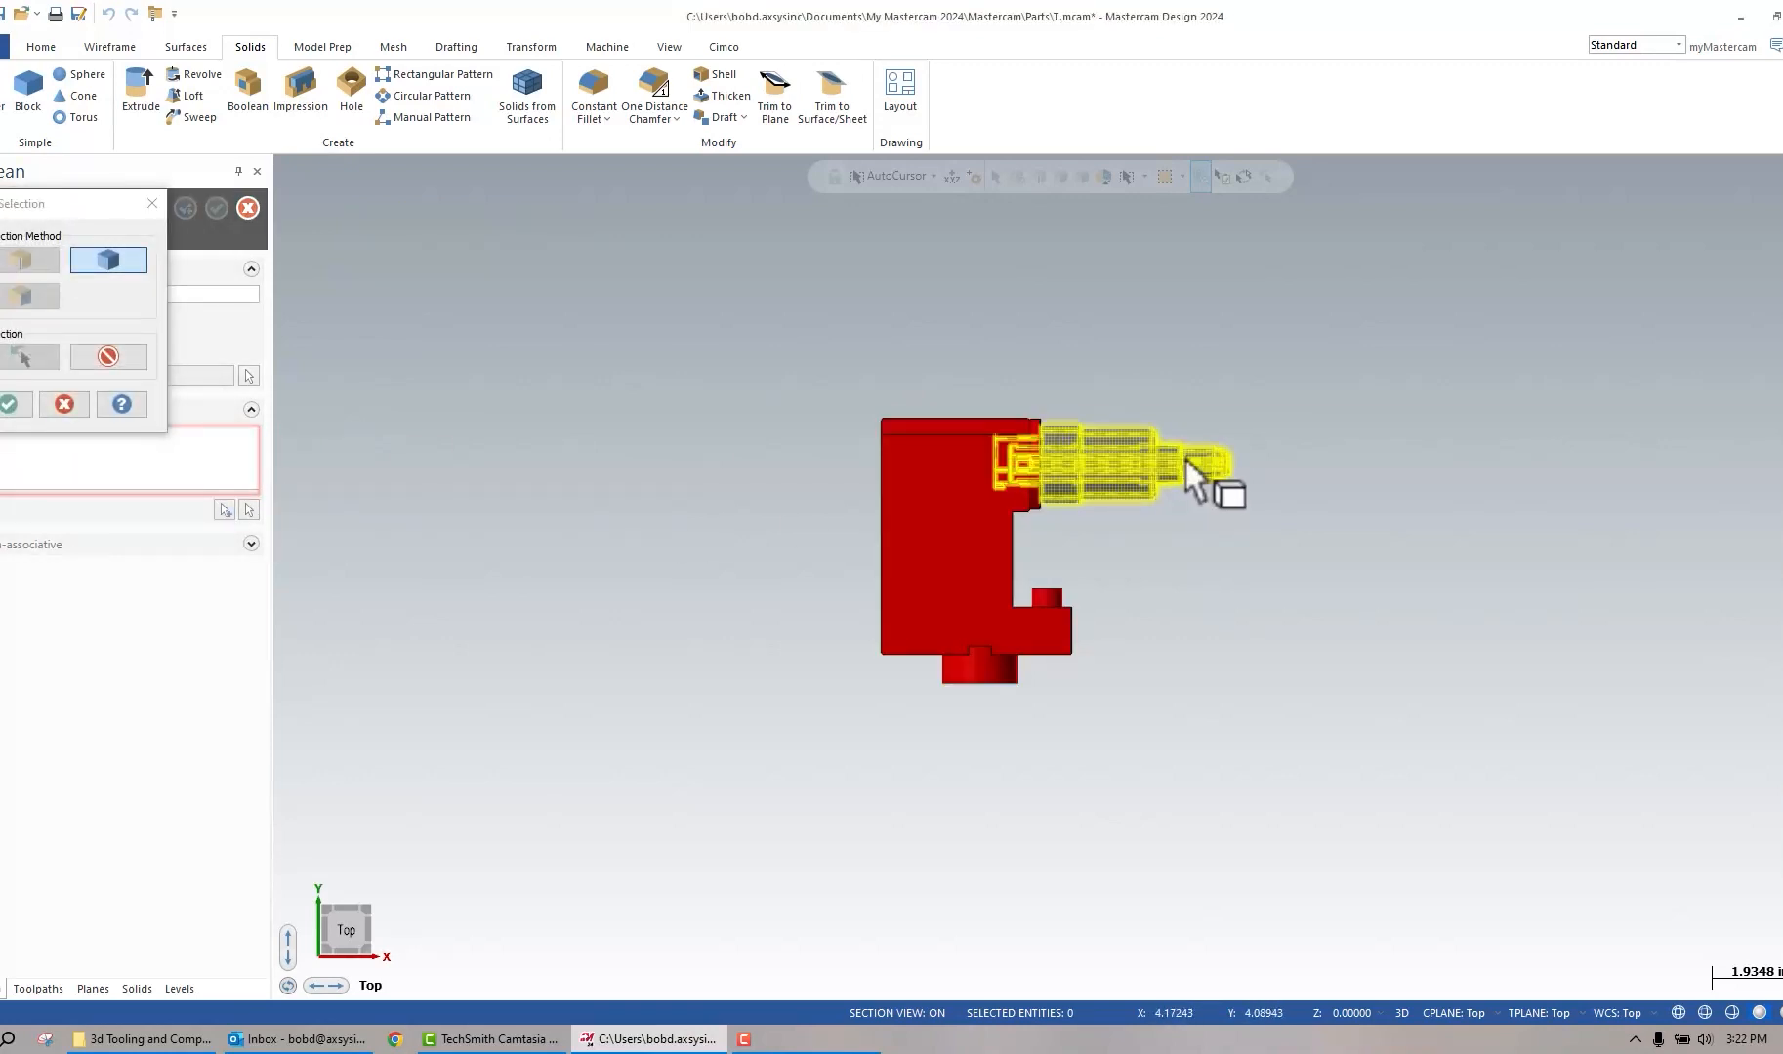
{"action": "left_click", "coordinate": [7, 404]}
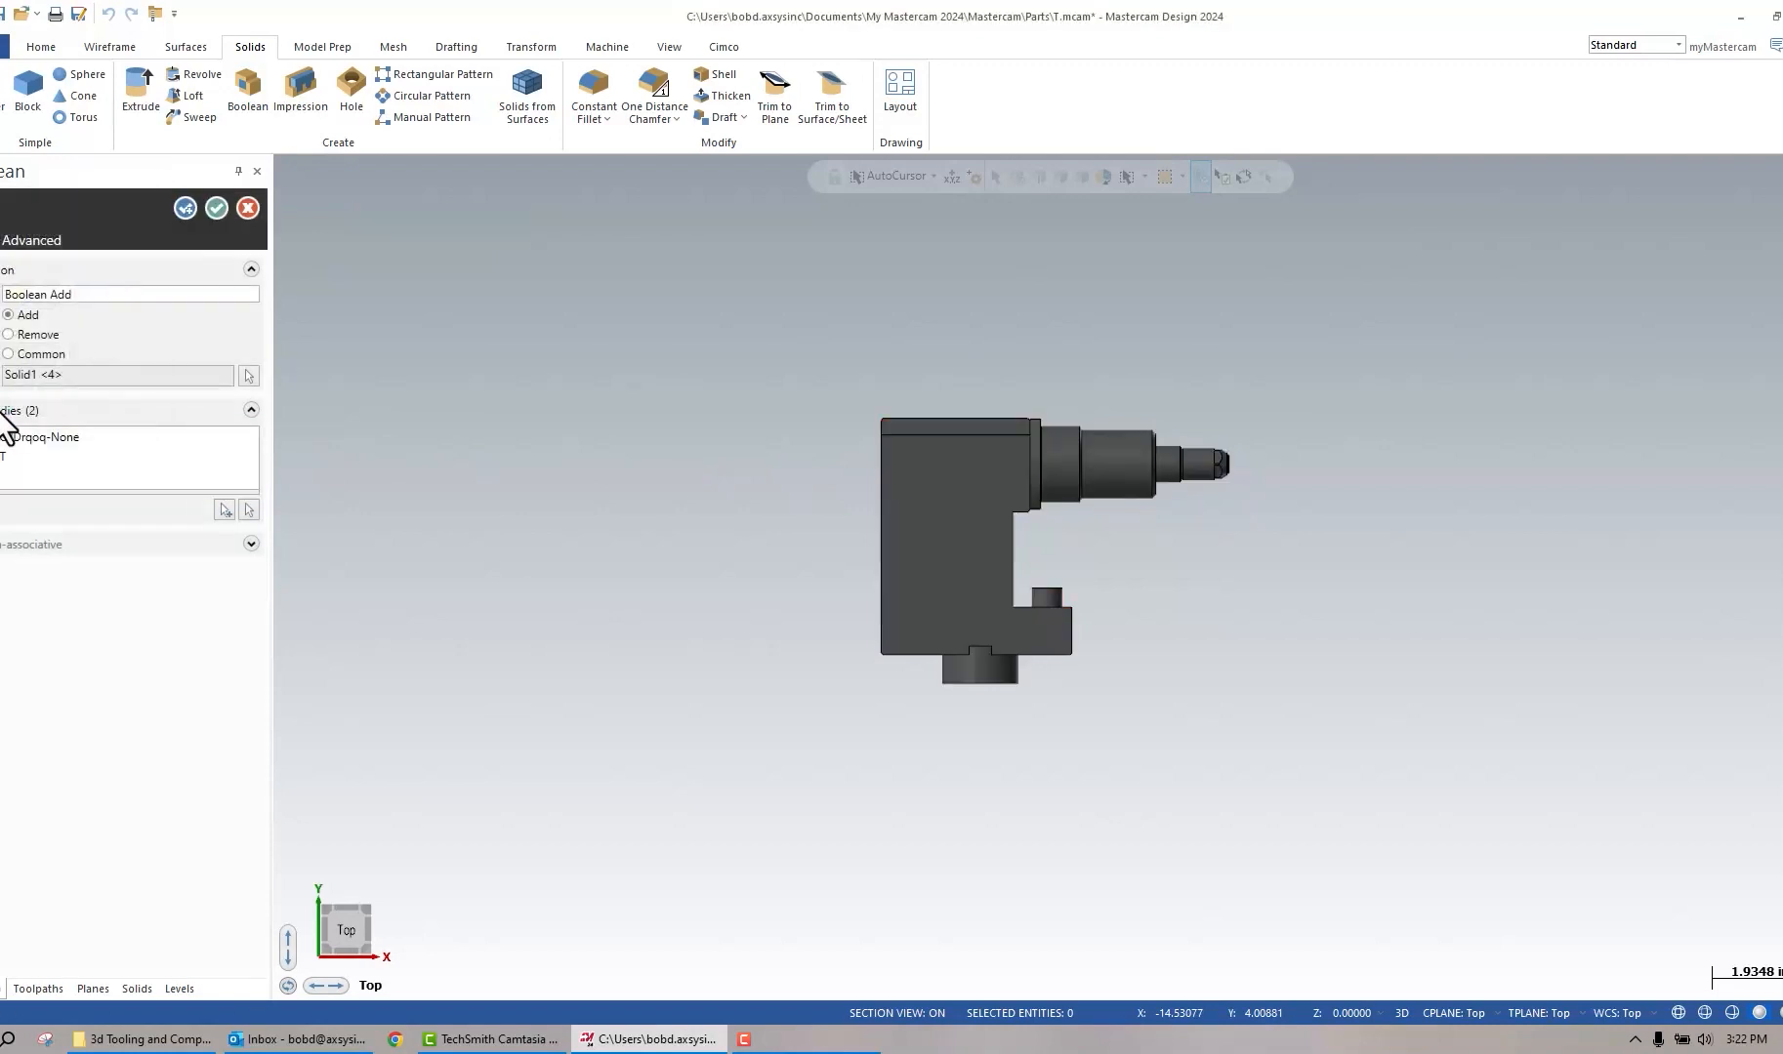
{"action": "left_click", "coordinate": [215, 206]}
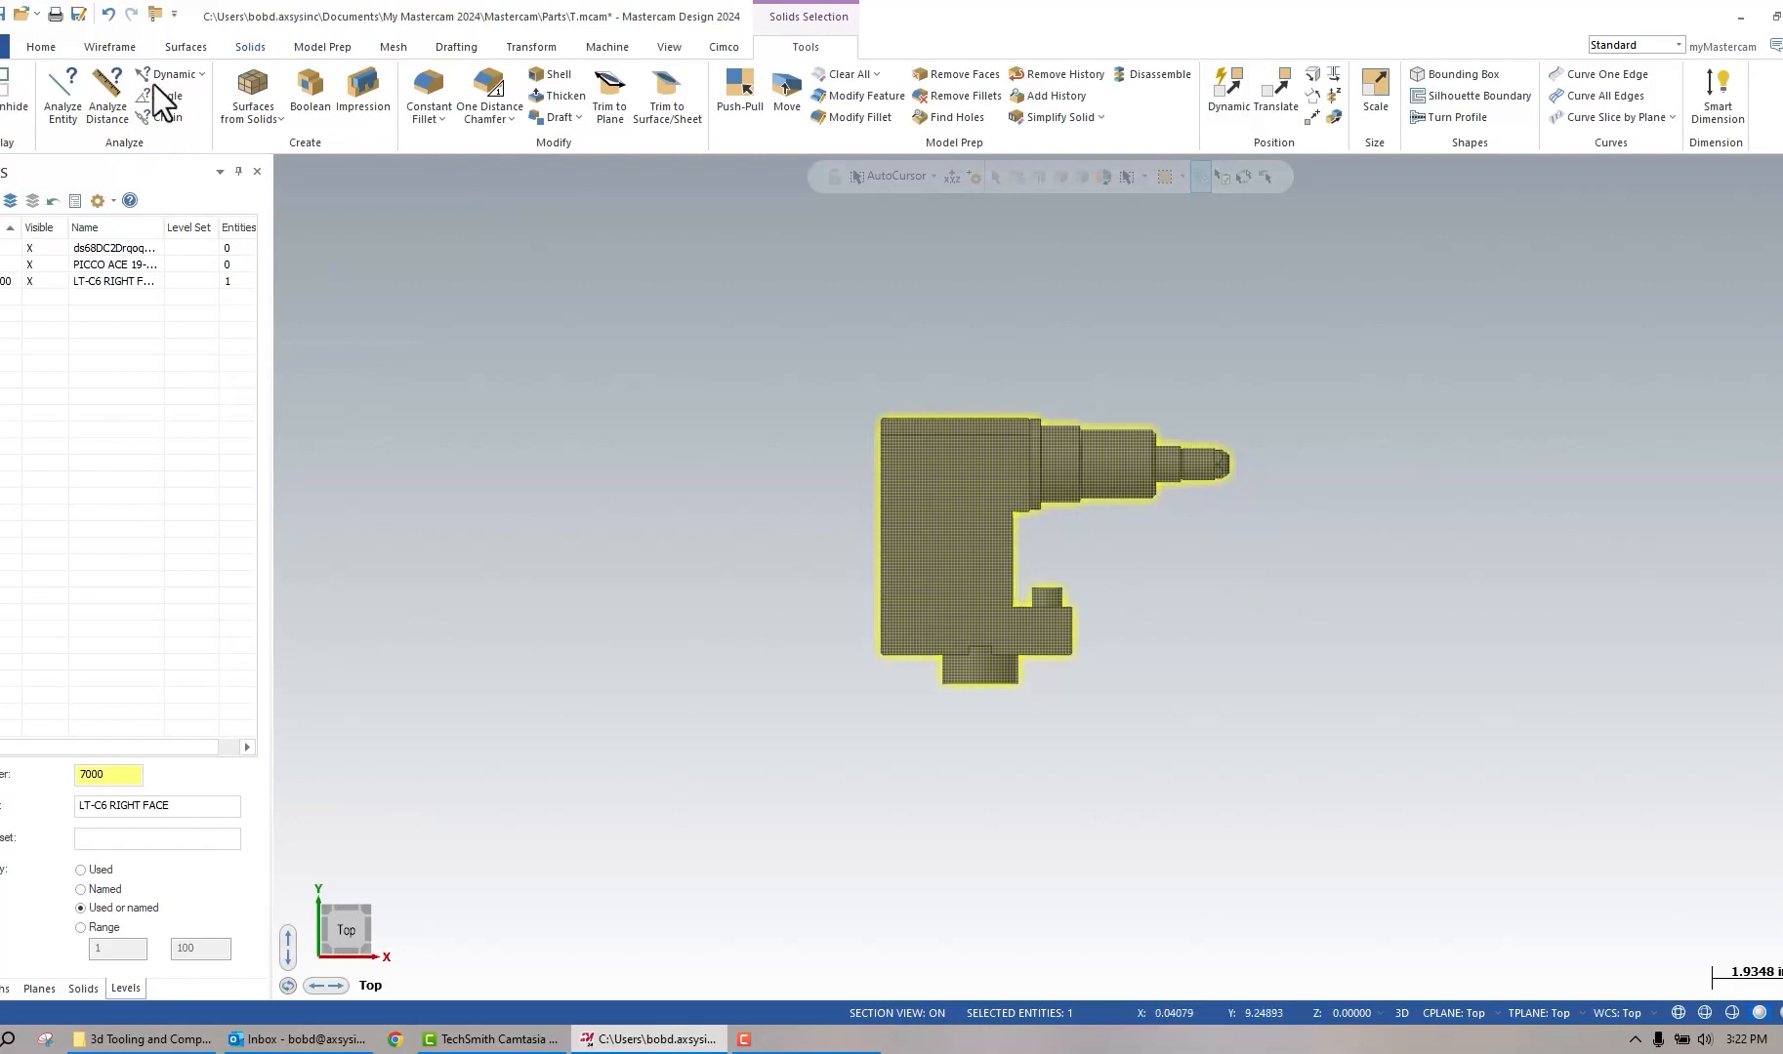
Save the part as LT_C6 Right Face in the Desktop folder 3d Tooling and Components for Millturn.
{"action": "left_click", "coordinate": [77, 14]}
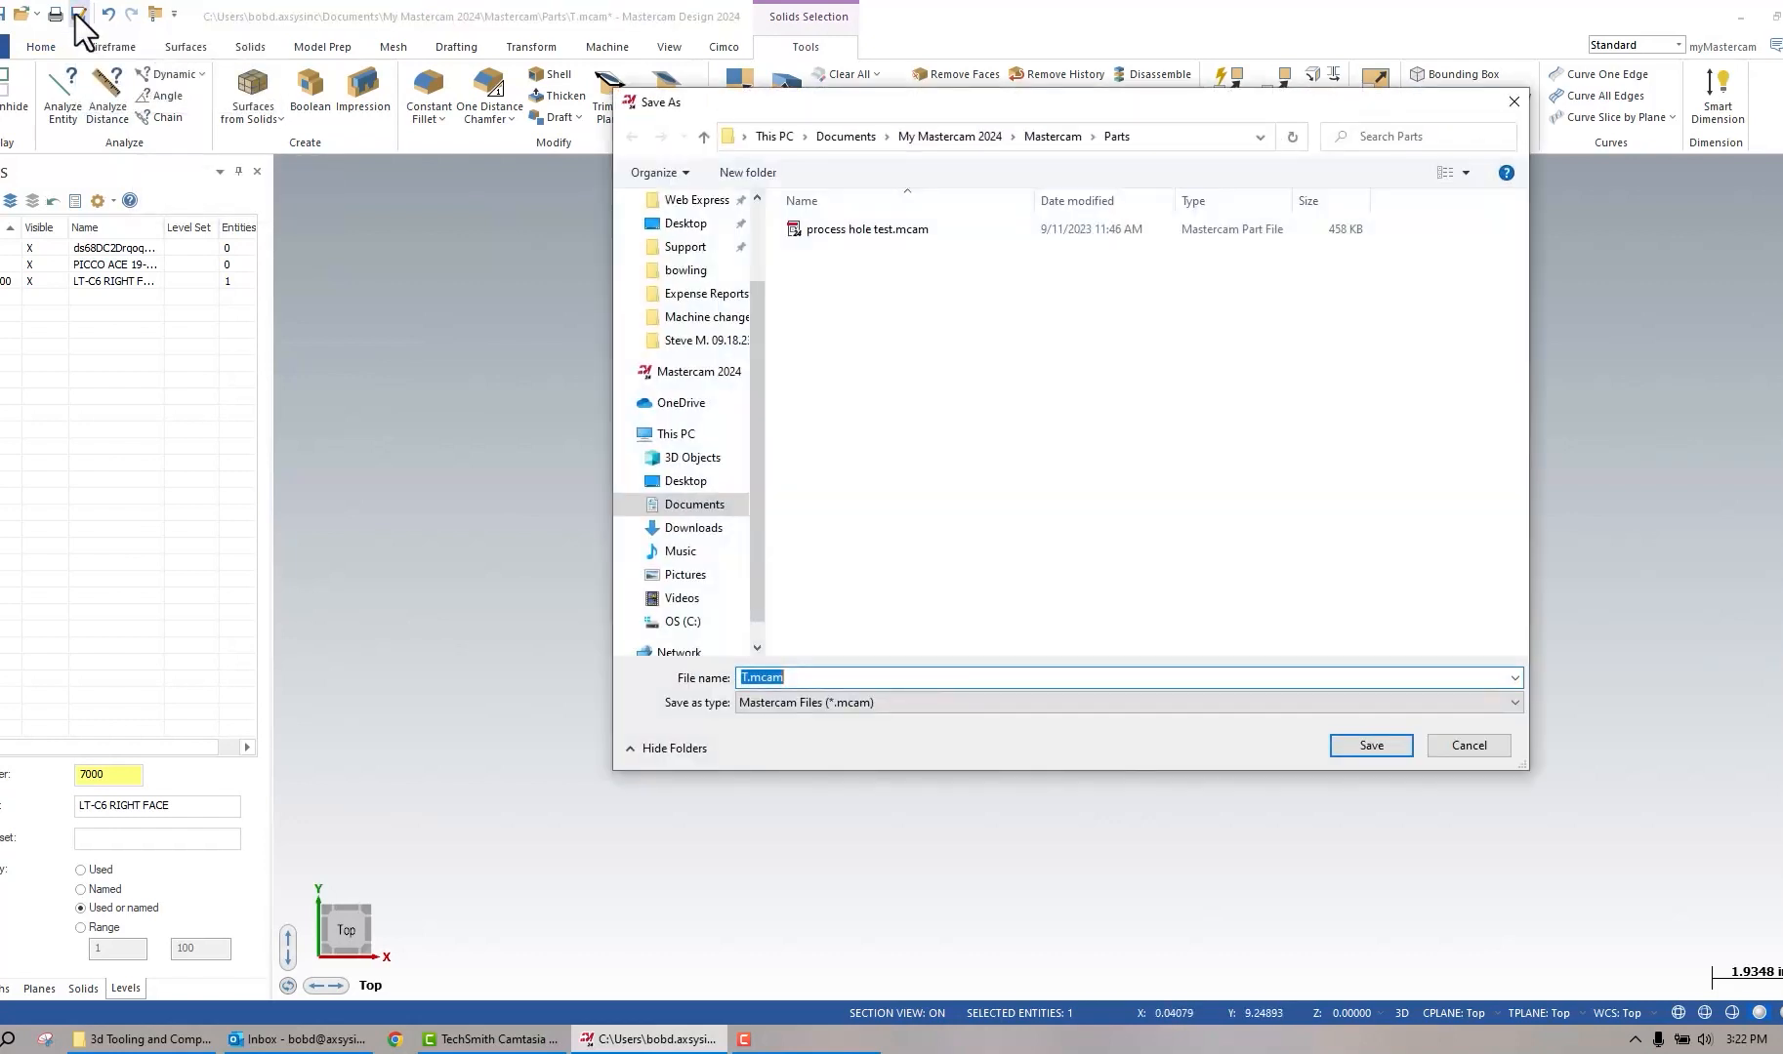
{"action": "left_click", "coordinate": [685, 223]}
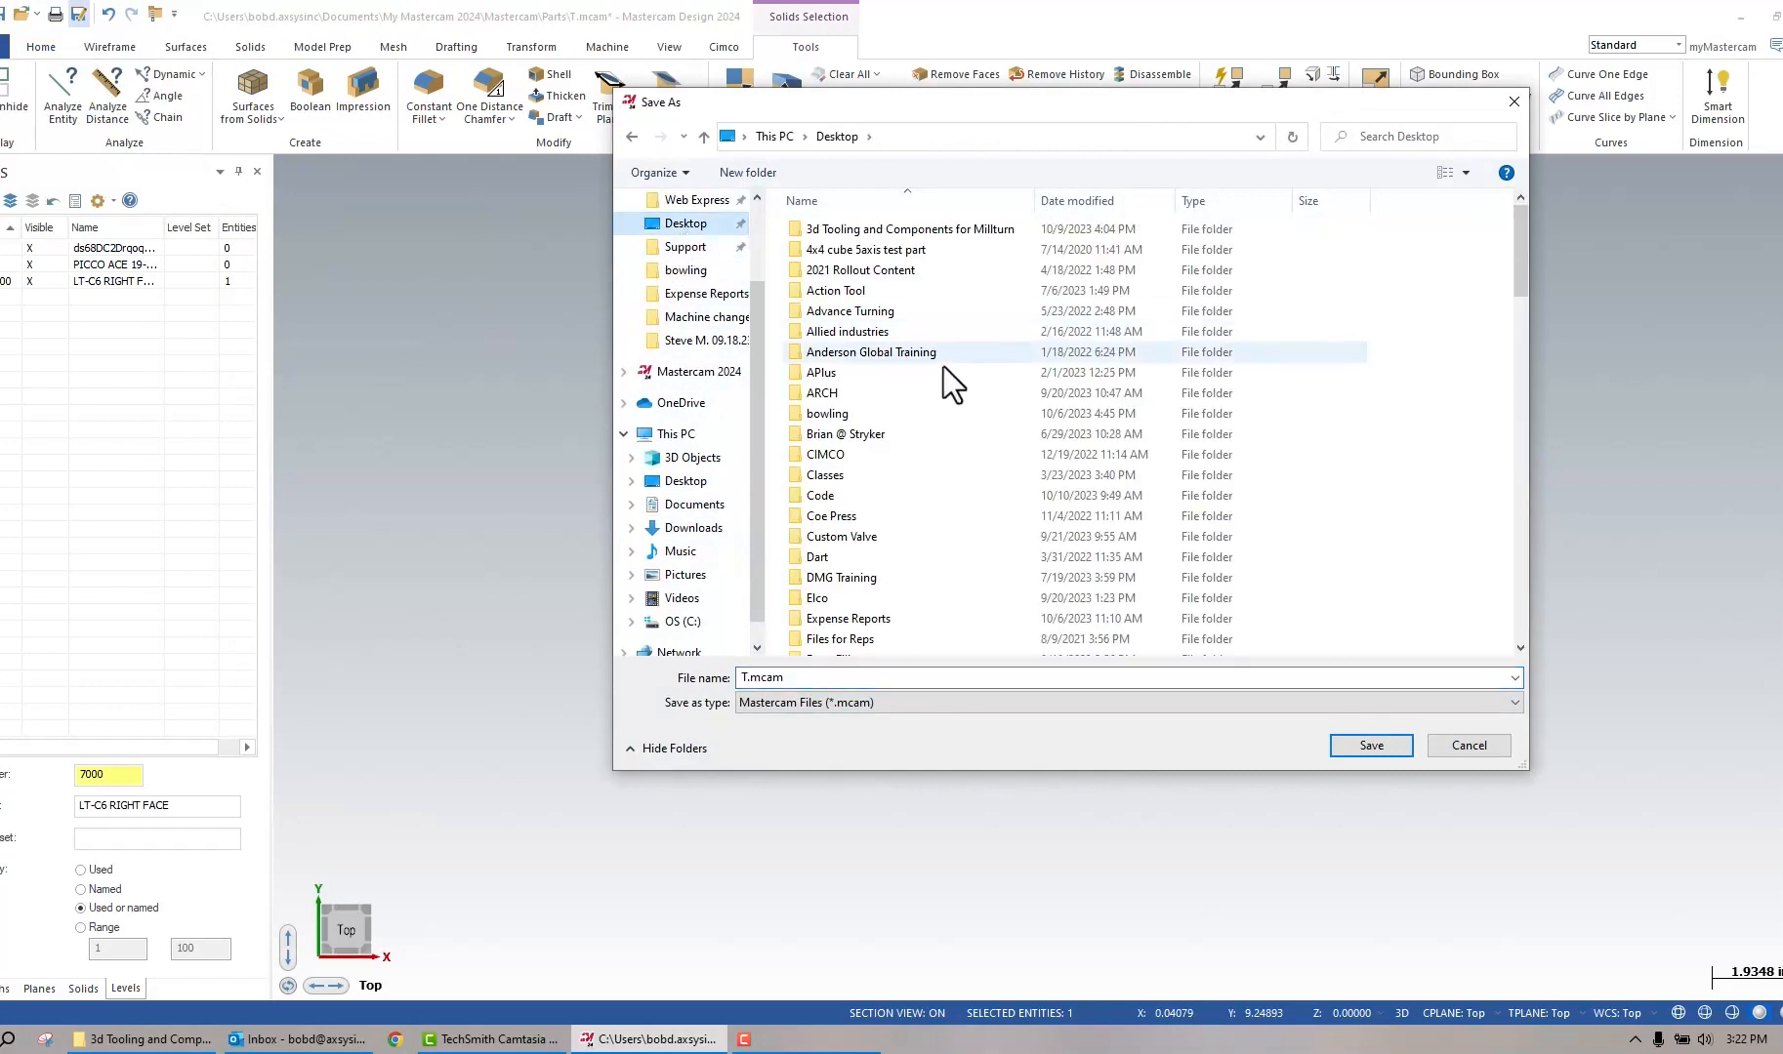
{"action": "double_click", "coordinate": [912, 226]}
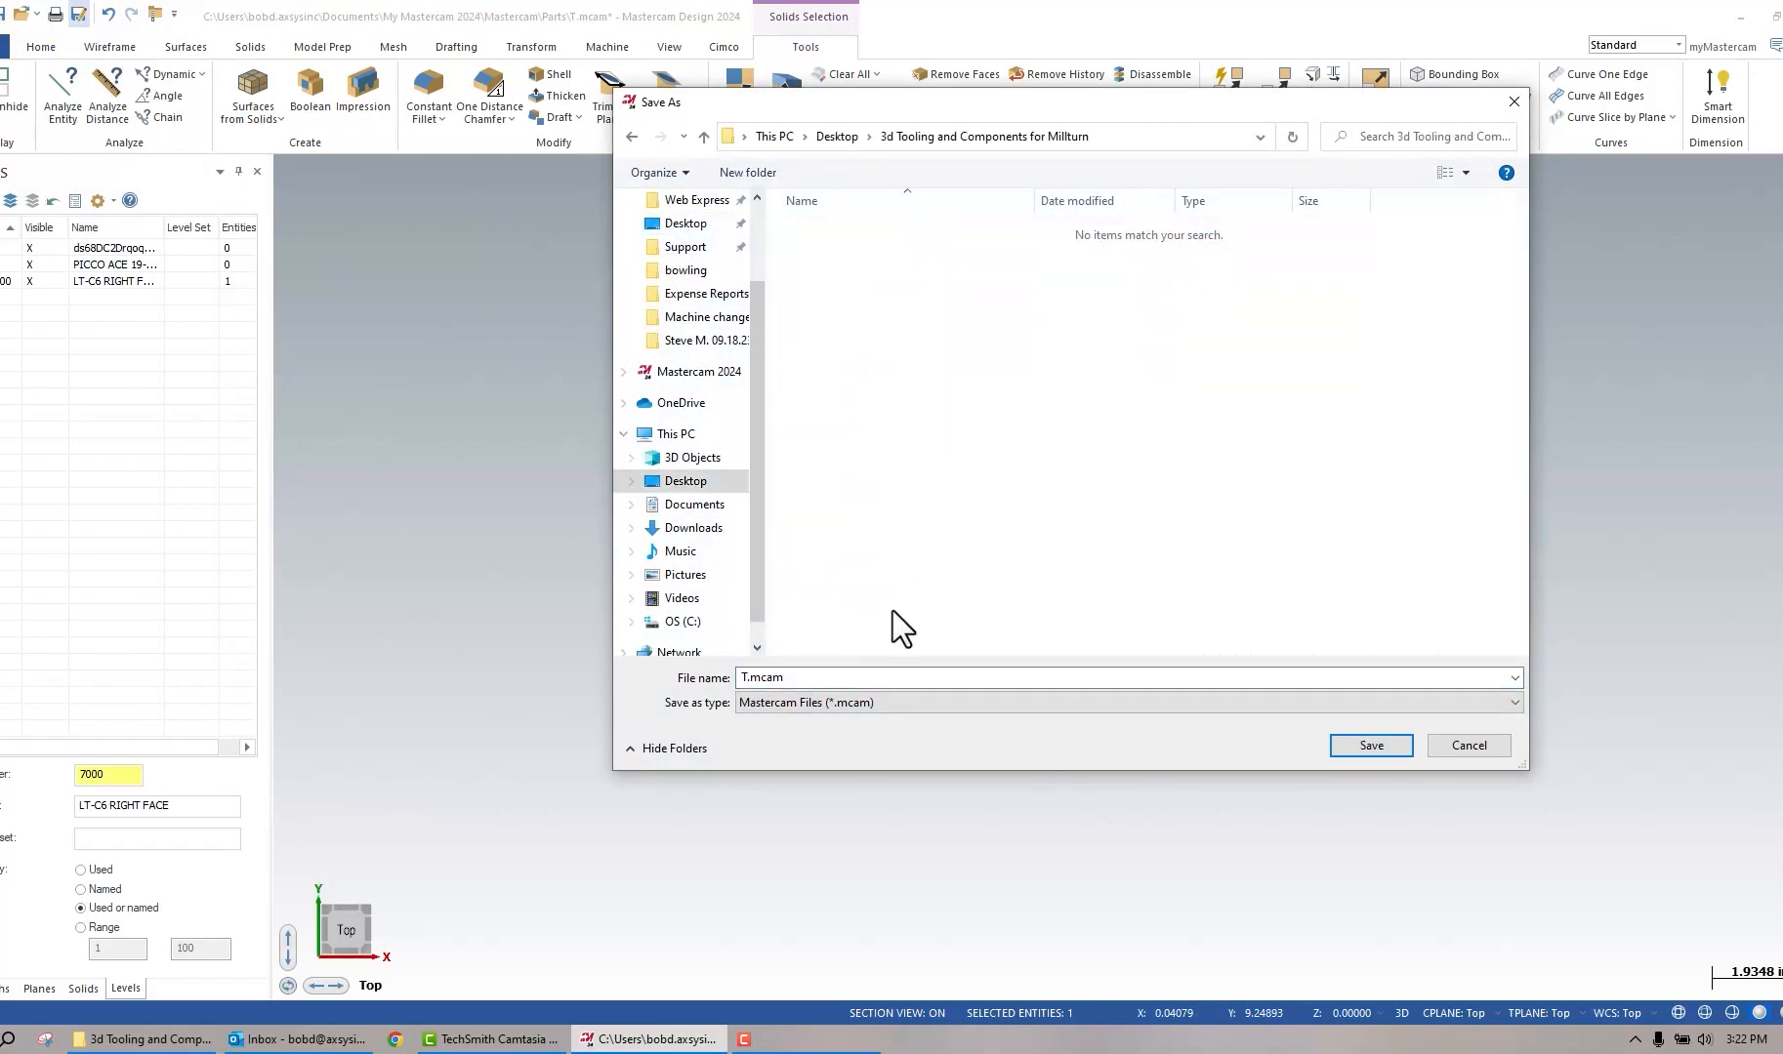
{"action": "left_click", "coordinate": [804, 674]}
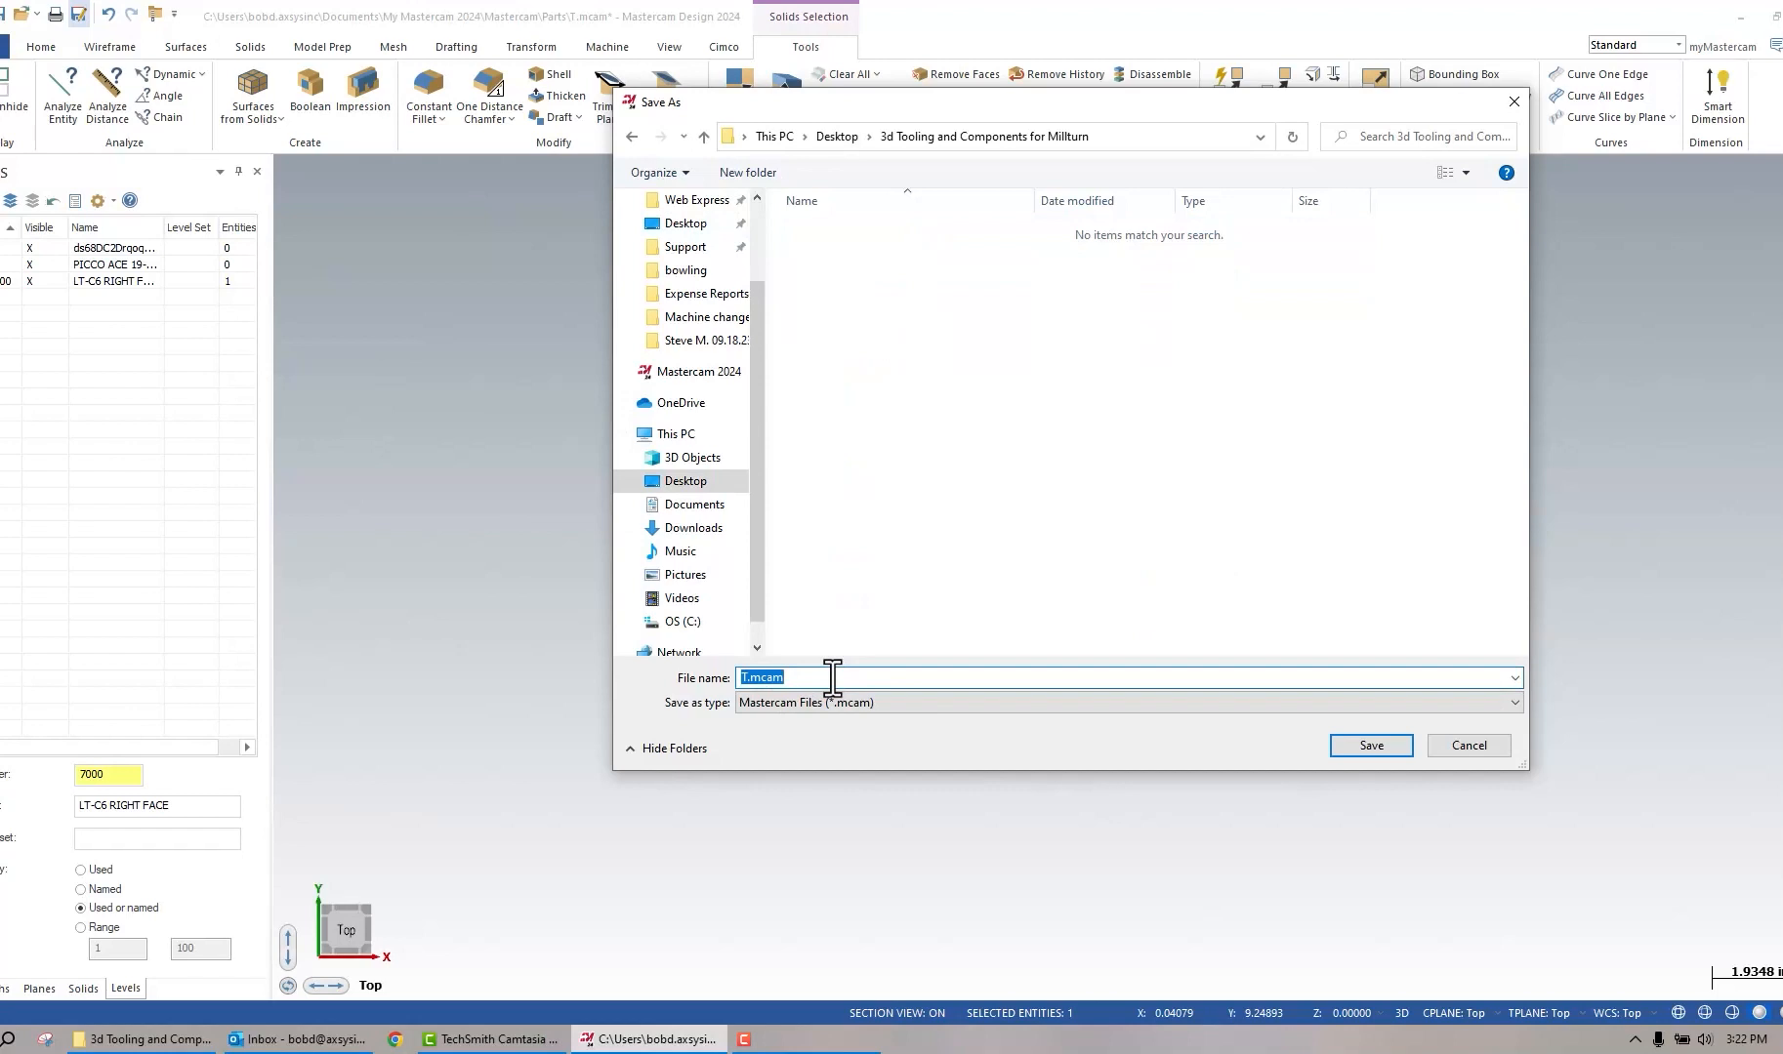
{"action": "type", "text": "LT_C6 Right Face"}
{"action": "key", "text": "Return"}
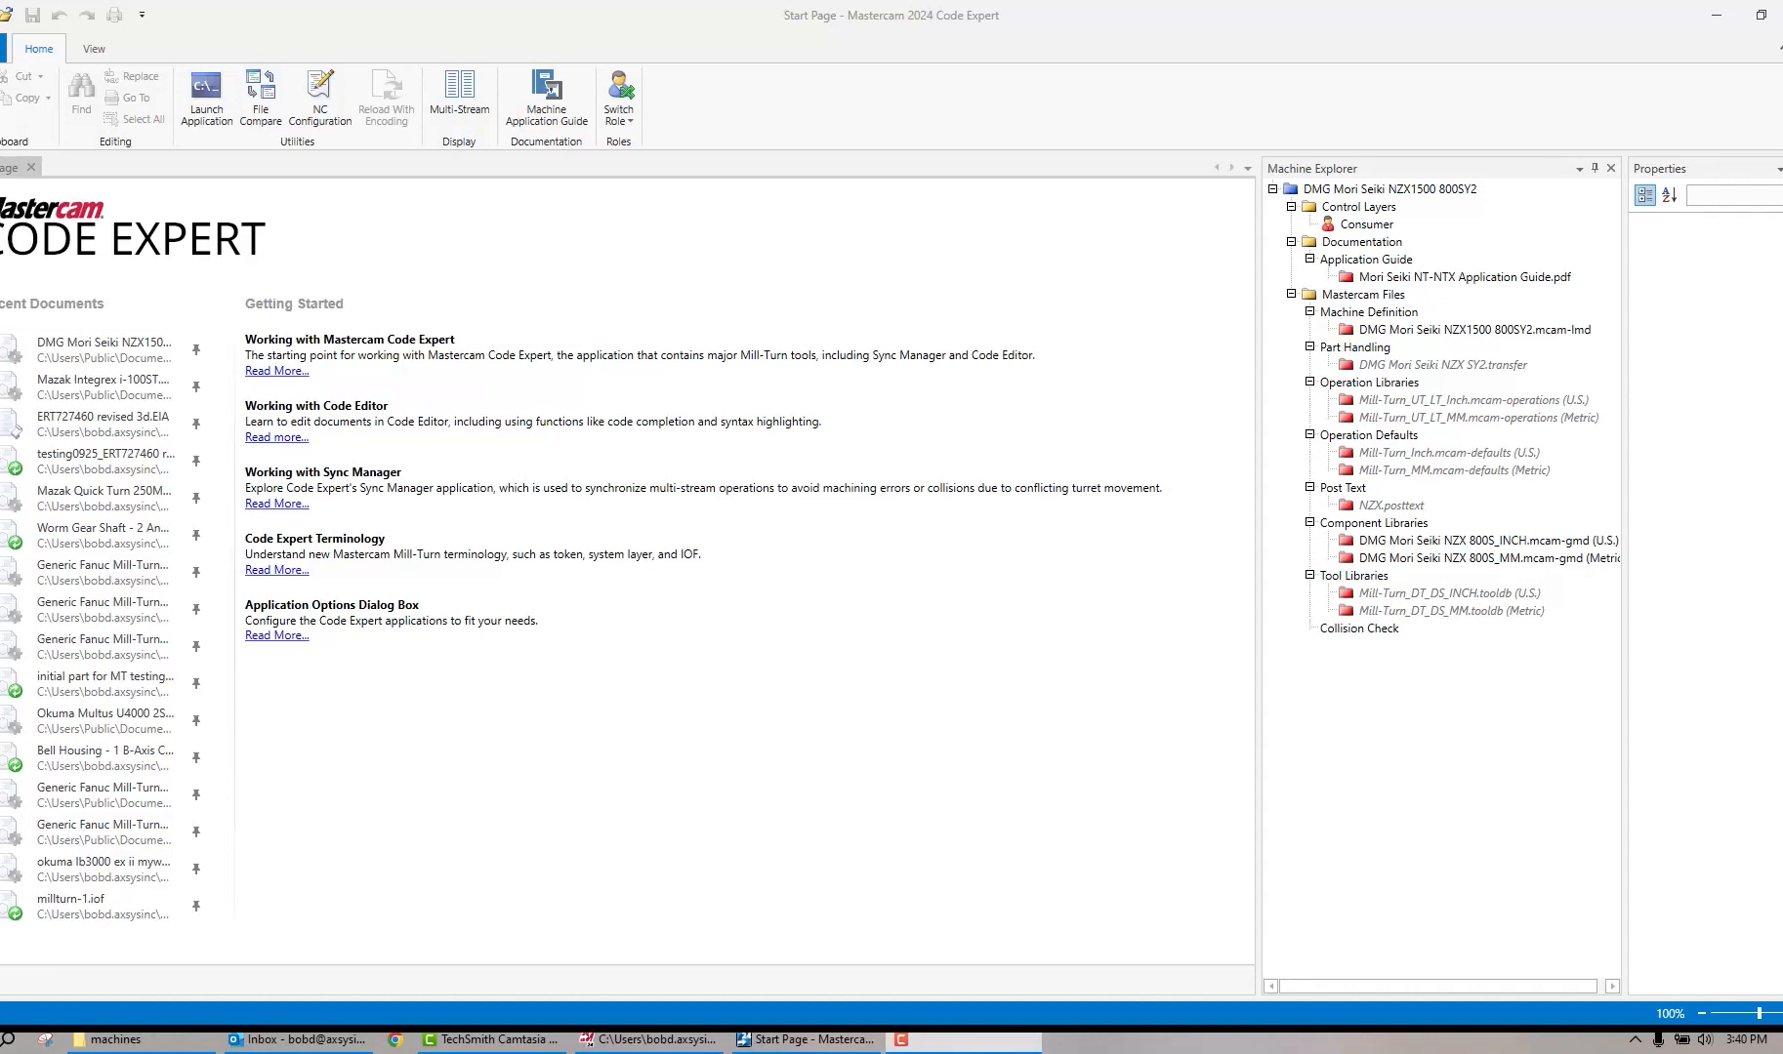
Open the DMG Mori Seiki NZX 800S_INCH component library from Code Expert, and close the library dialog without saving changes.
{"action": "left_click", "coordinate": [1520, 543]}
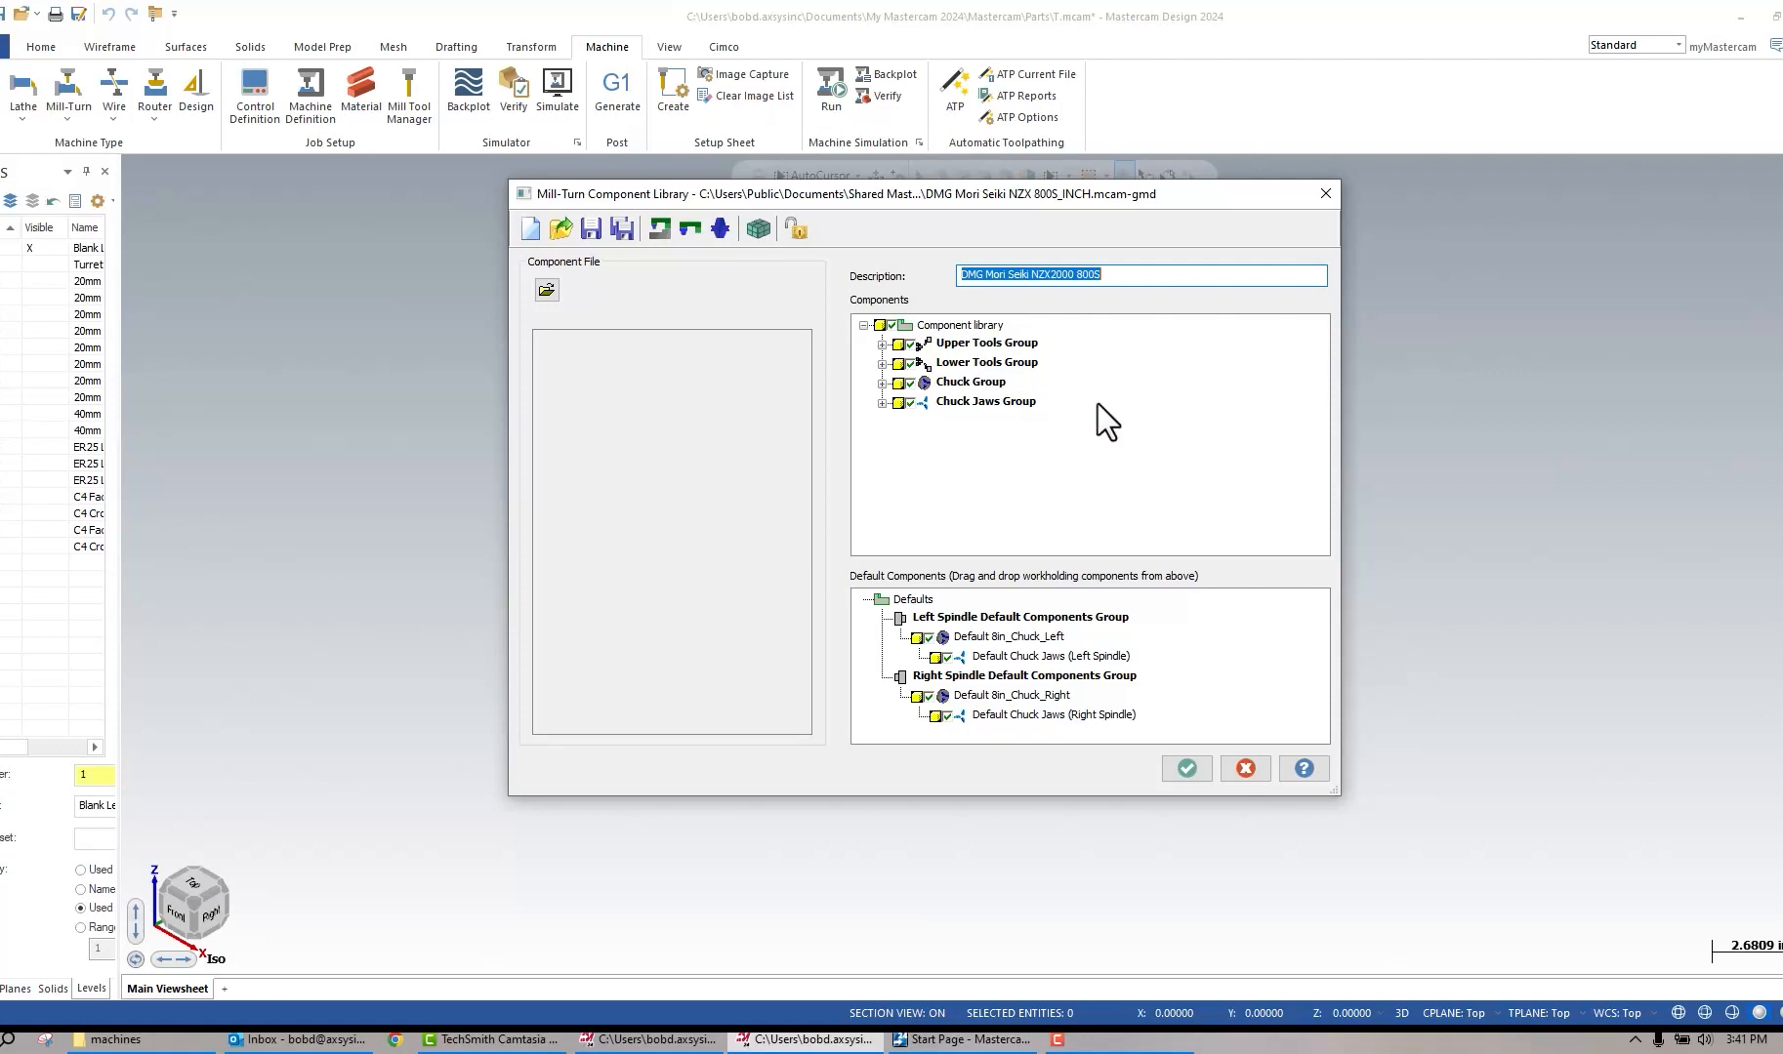
{"action": "left_click", "coordinate": [1187, 768]}
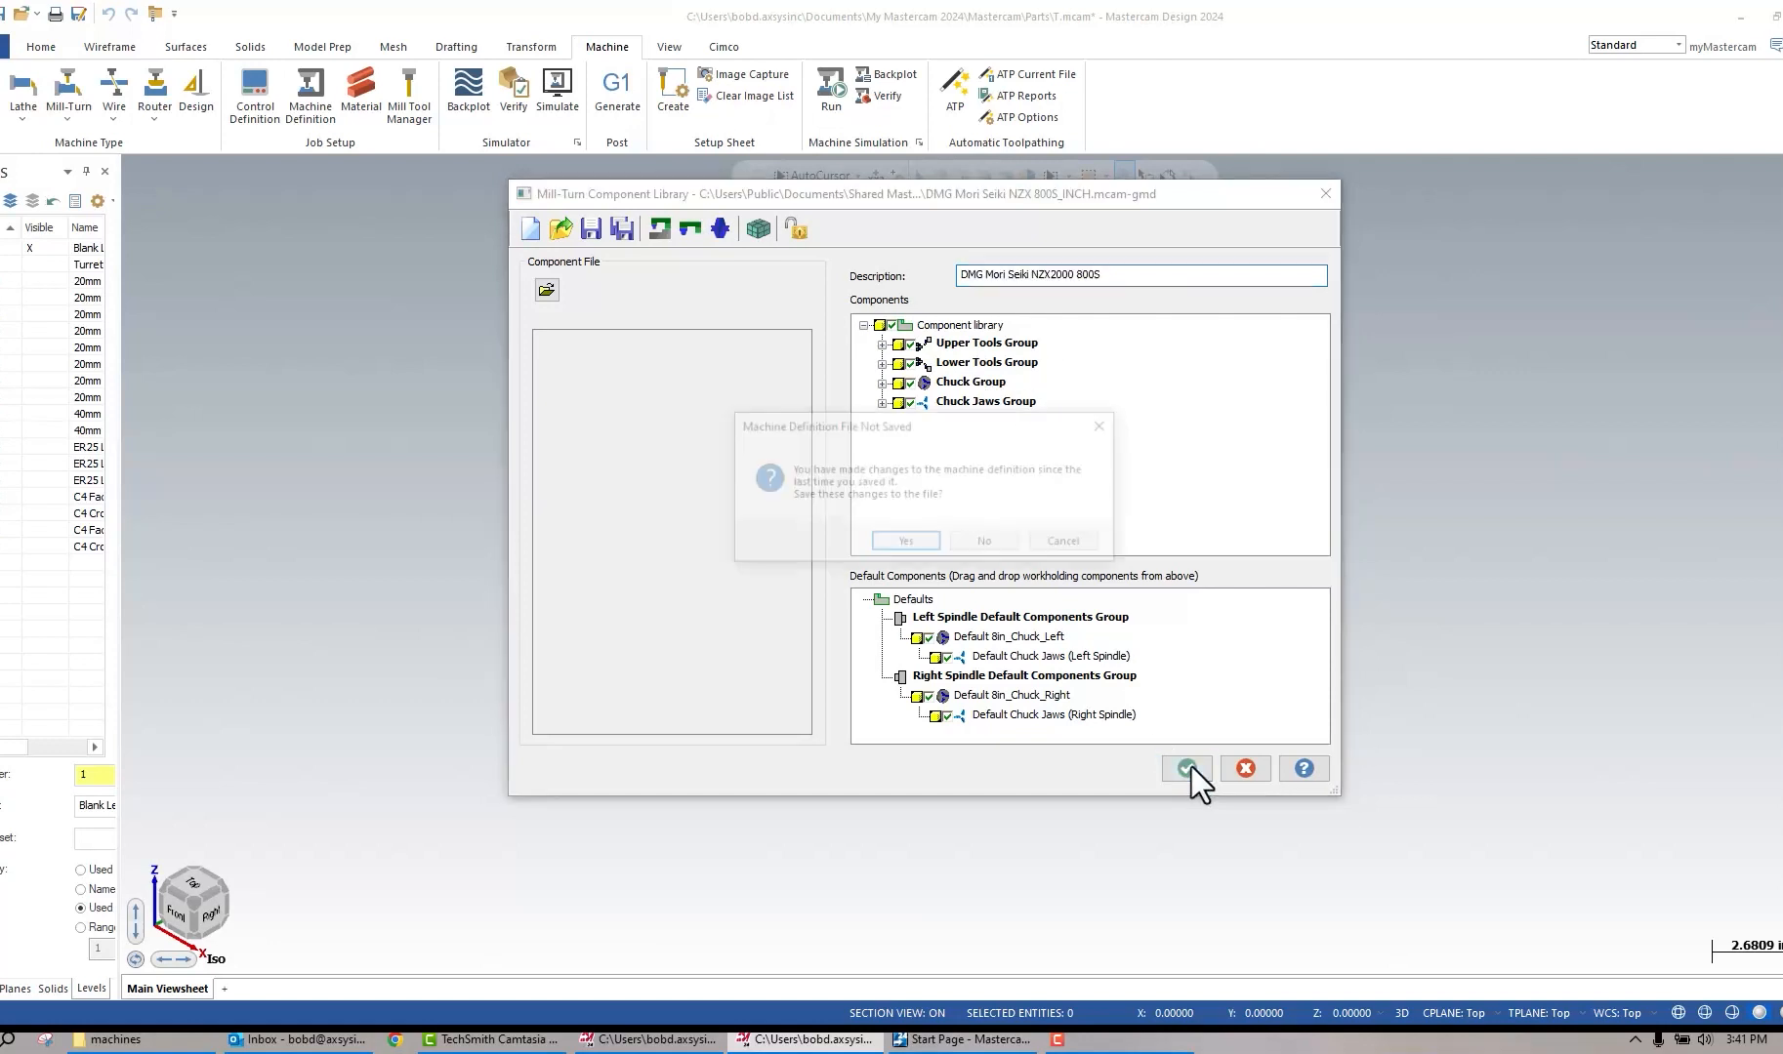
{"action": "left_click", "coordinate": [987, 543]}
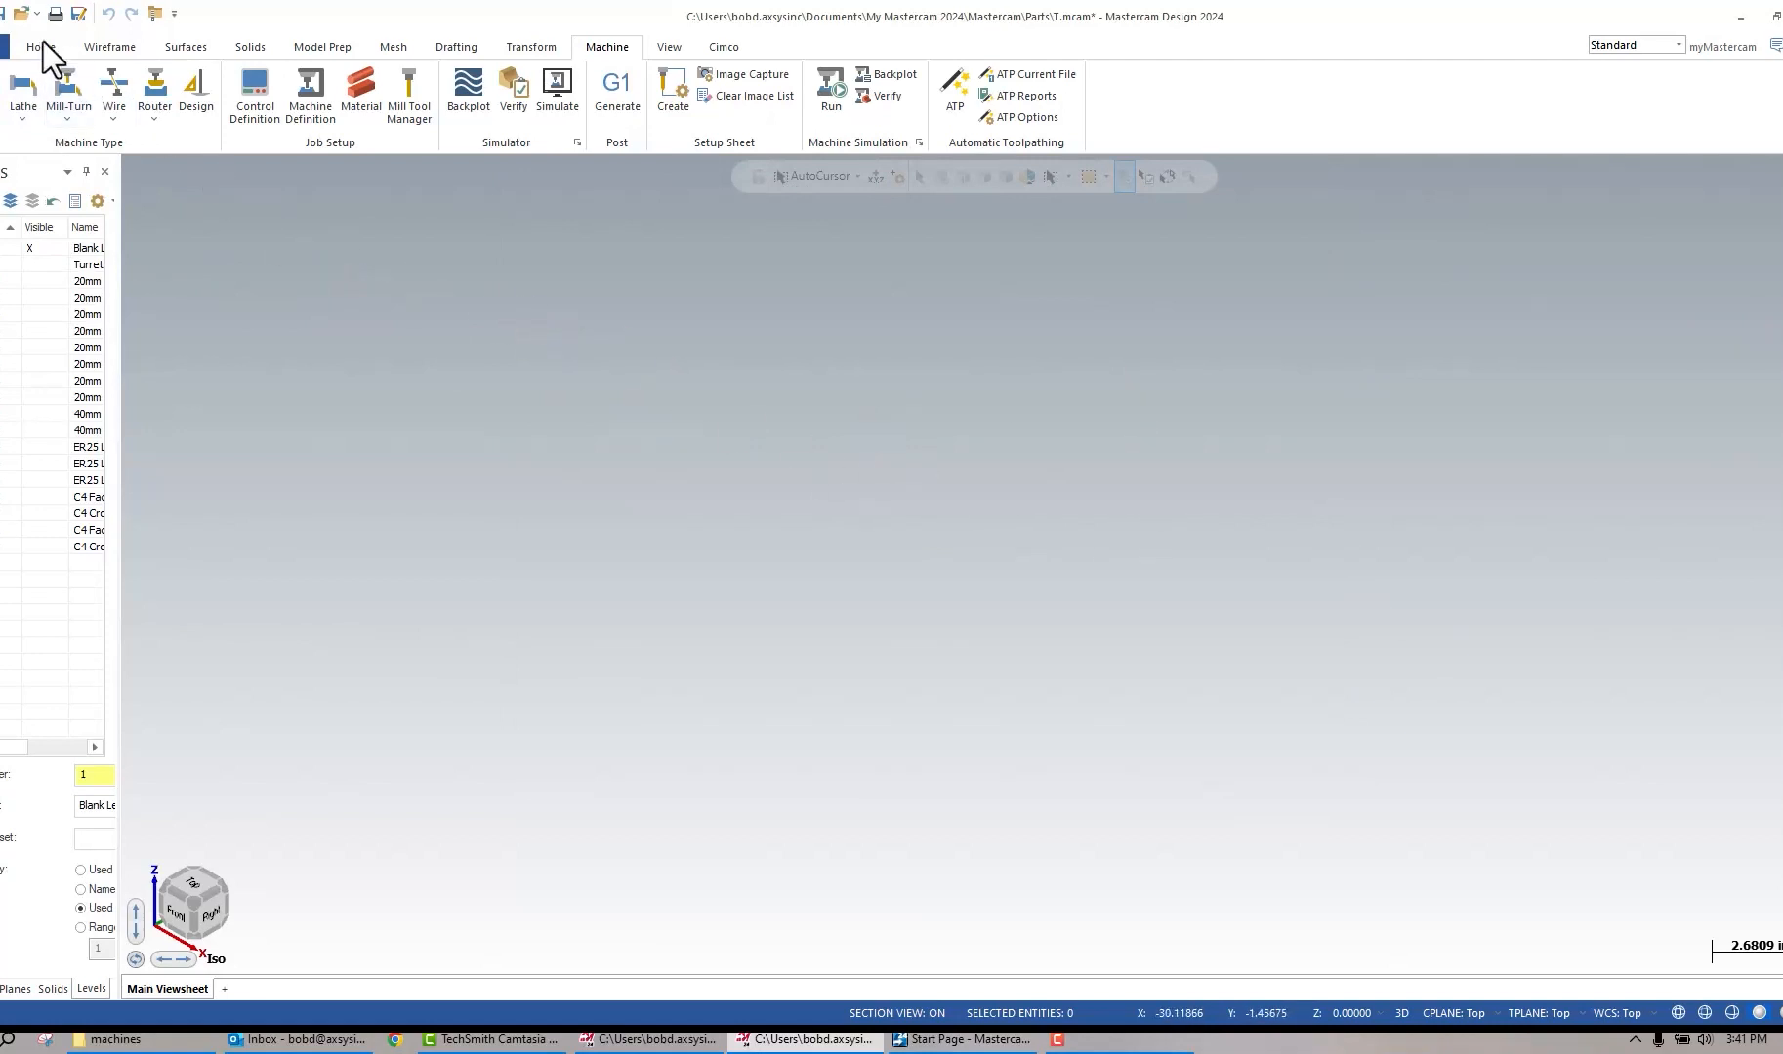
Merge LT_C6 Right Face.mcam from the 3d Tooling and Components for Millturn folder into the machine component file at its original location.
{"action": "left_click", "coordinate": [4, 46]}
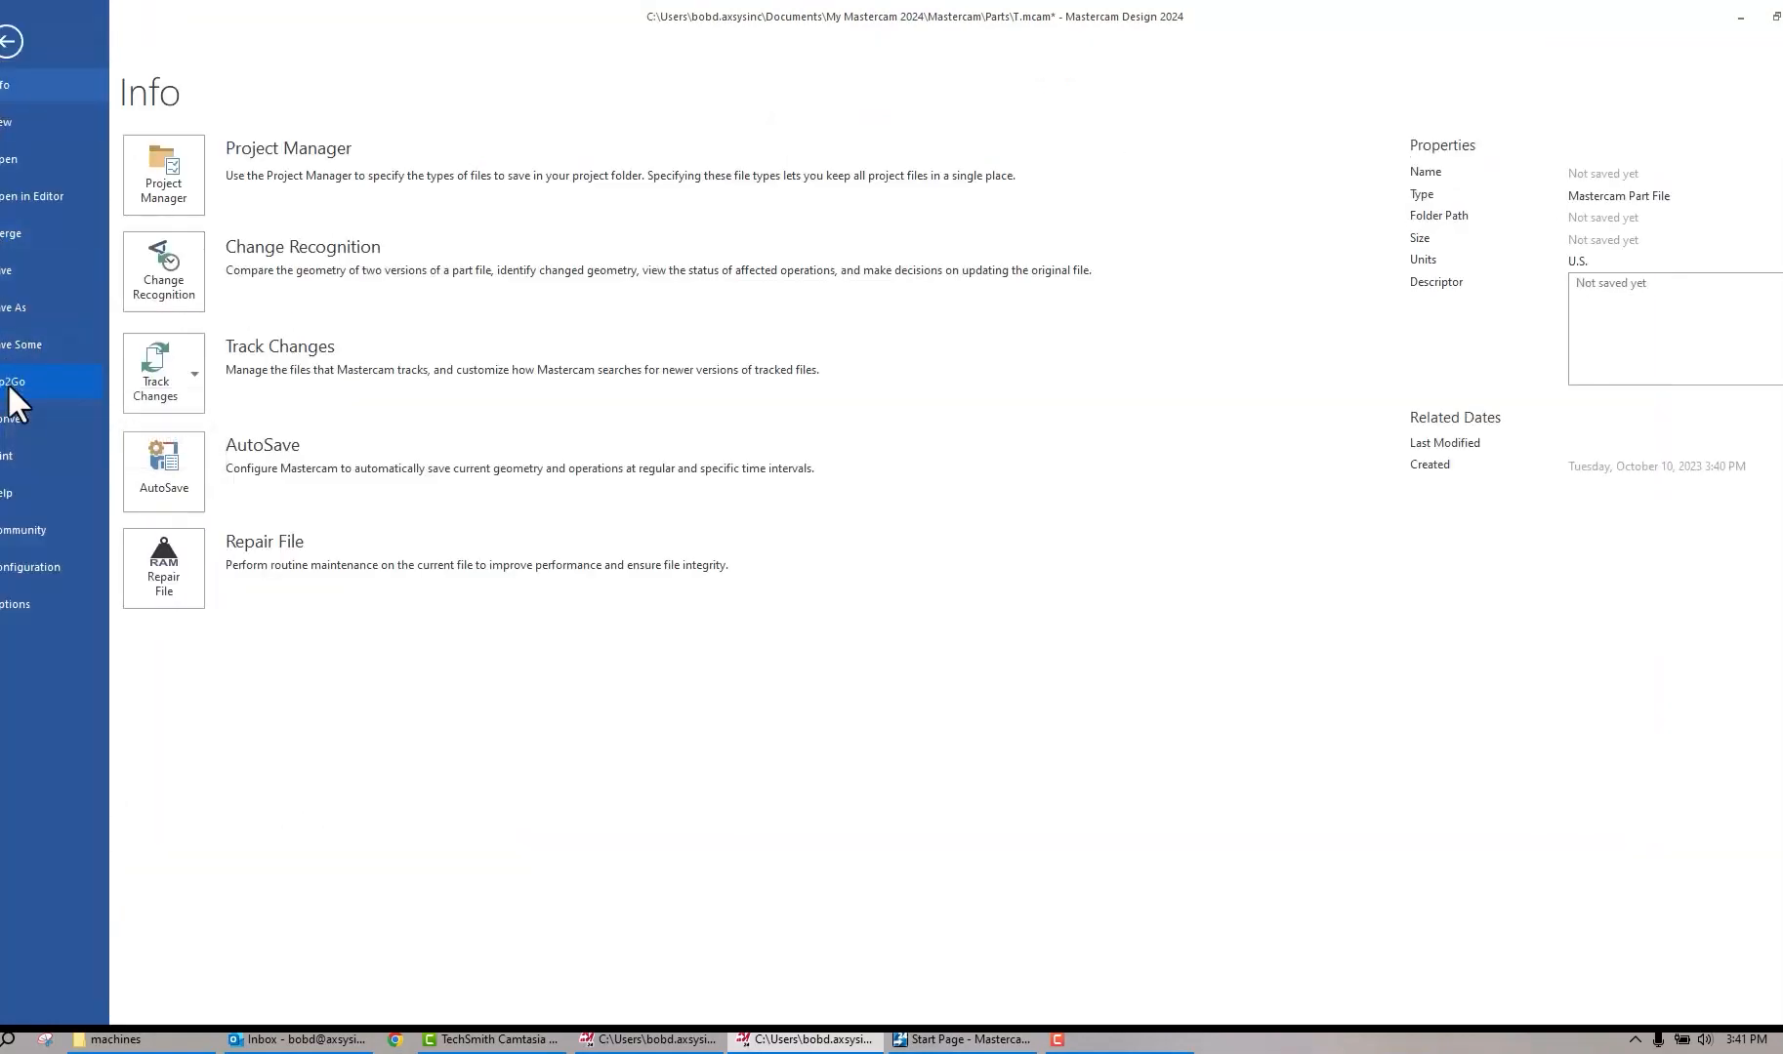
{"action": "left_click", "coordinate": [27, 232]}
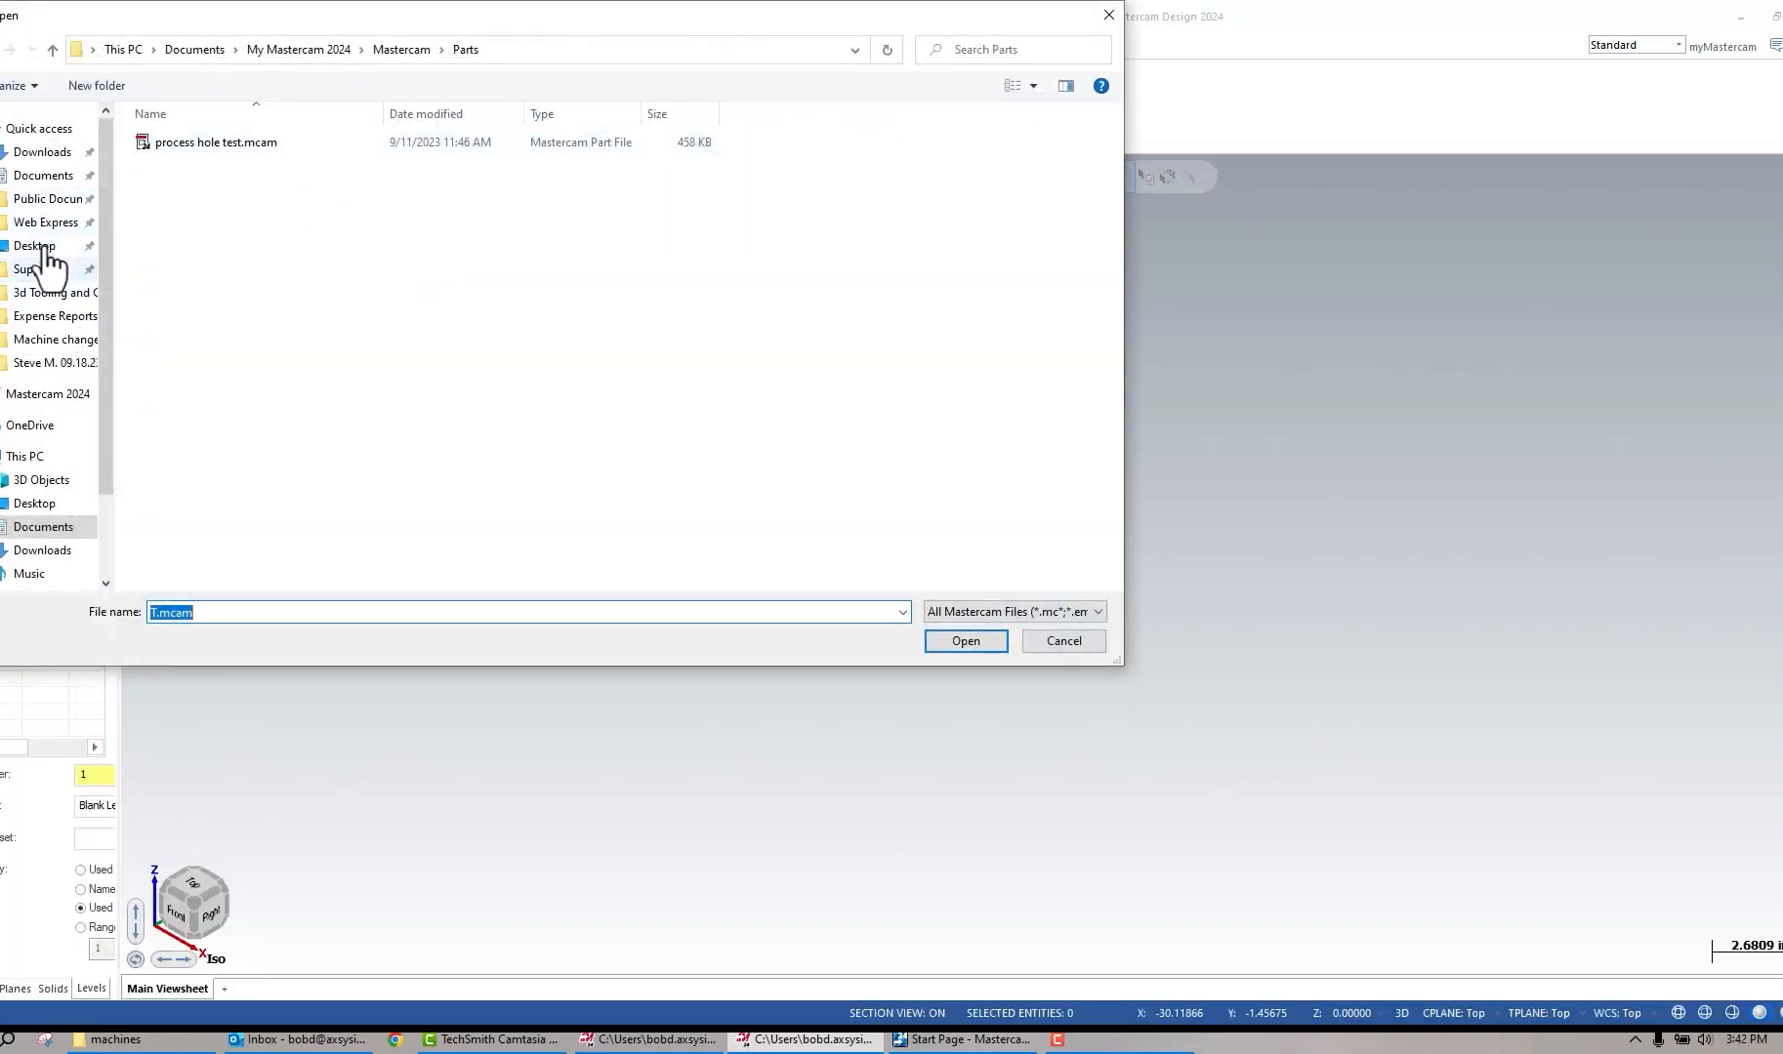
{"action": "left_click", "coordinate": [49, 249]}
{"action": "double_click", "coordinate": [215, 143]}
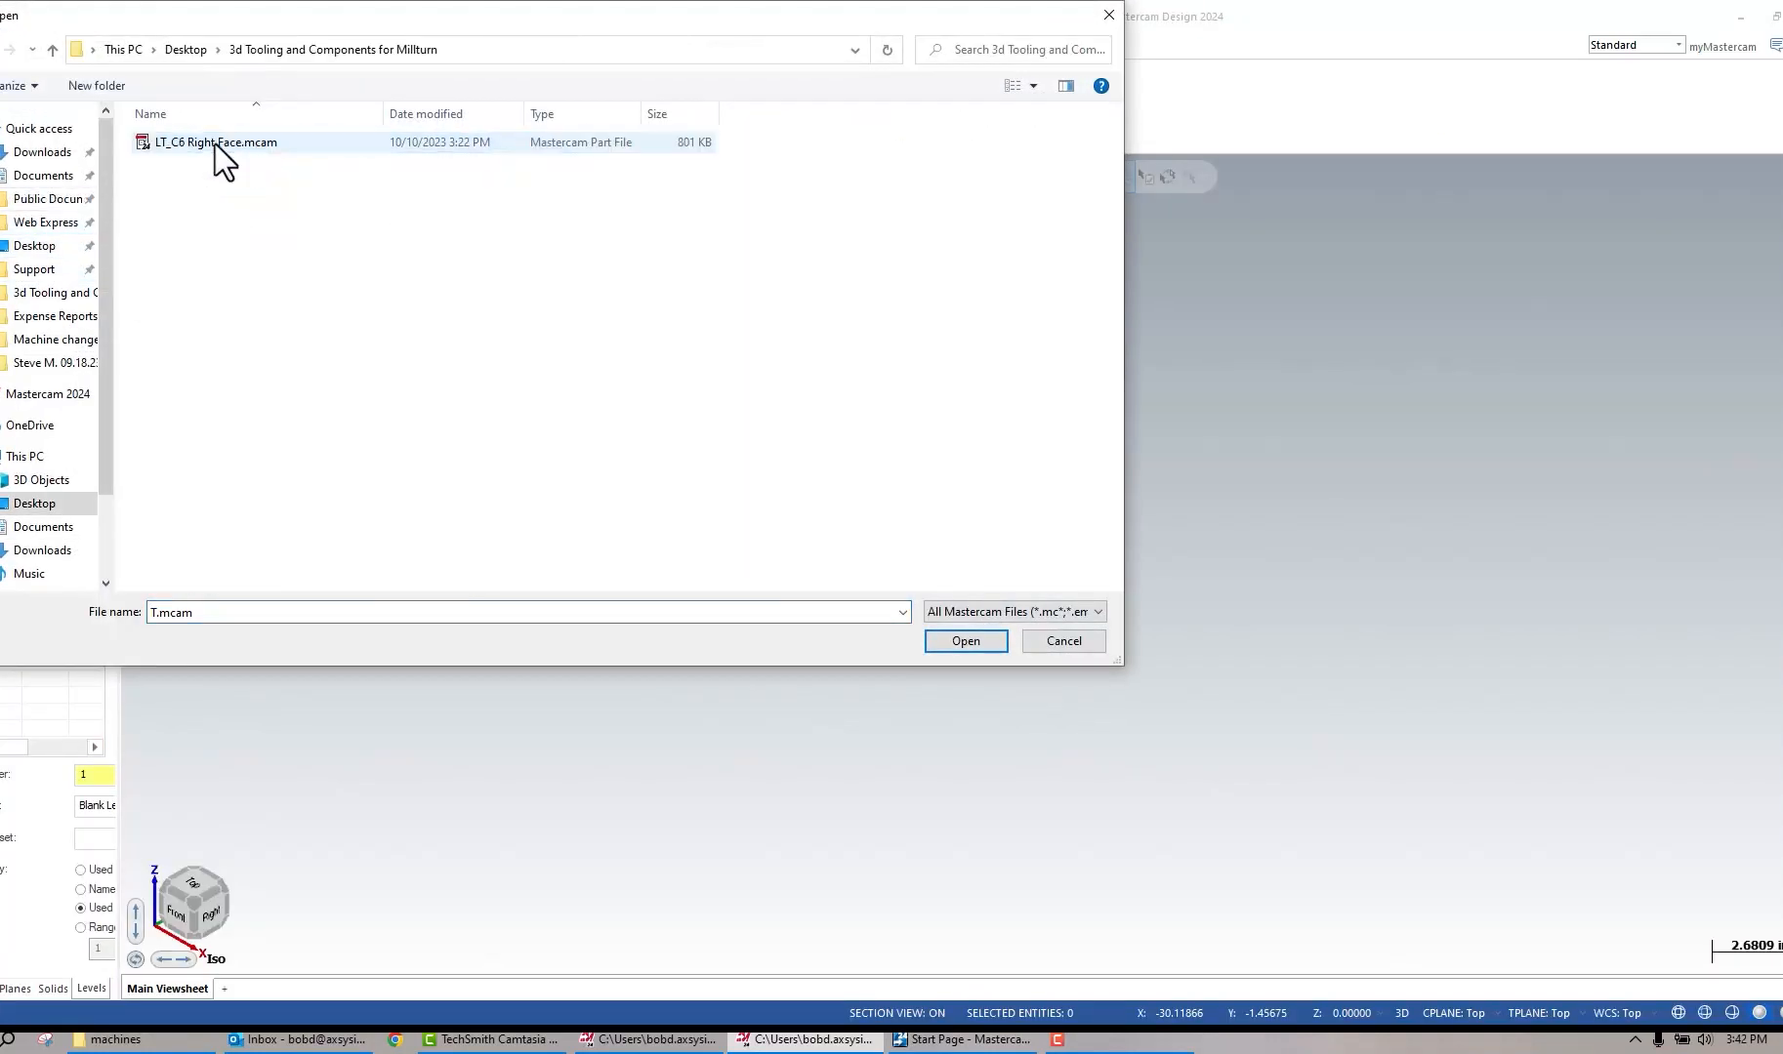
{"action": "left_click", "coordinate": [196, 138]}
{"action": "double_click", "coordinate": [195, 139]}
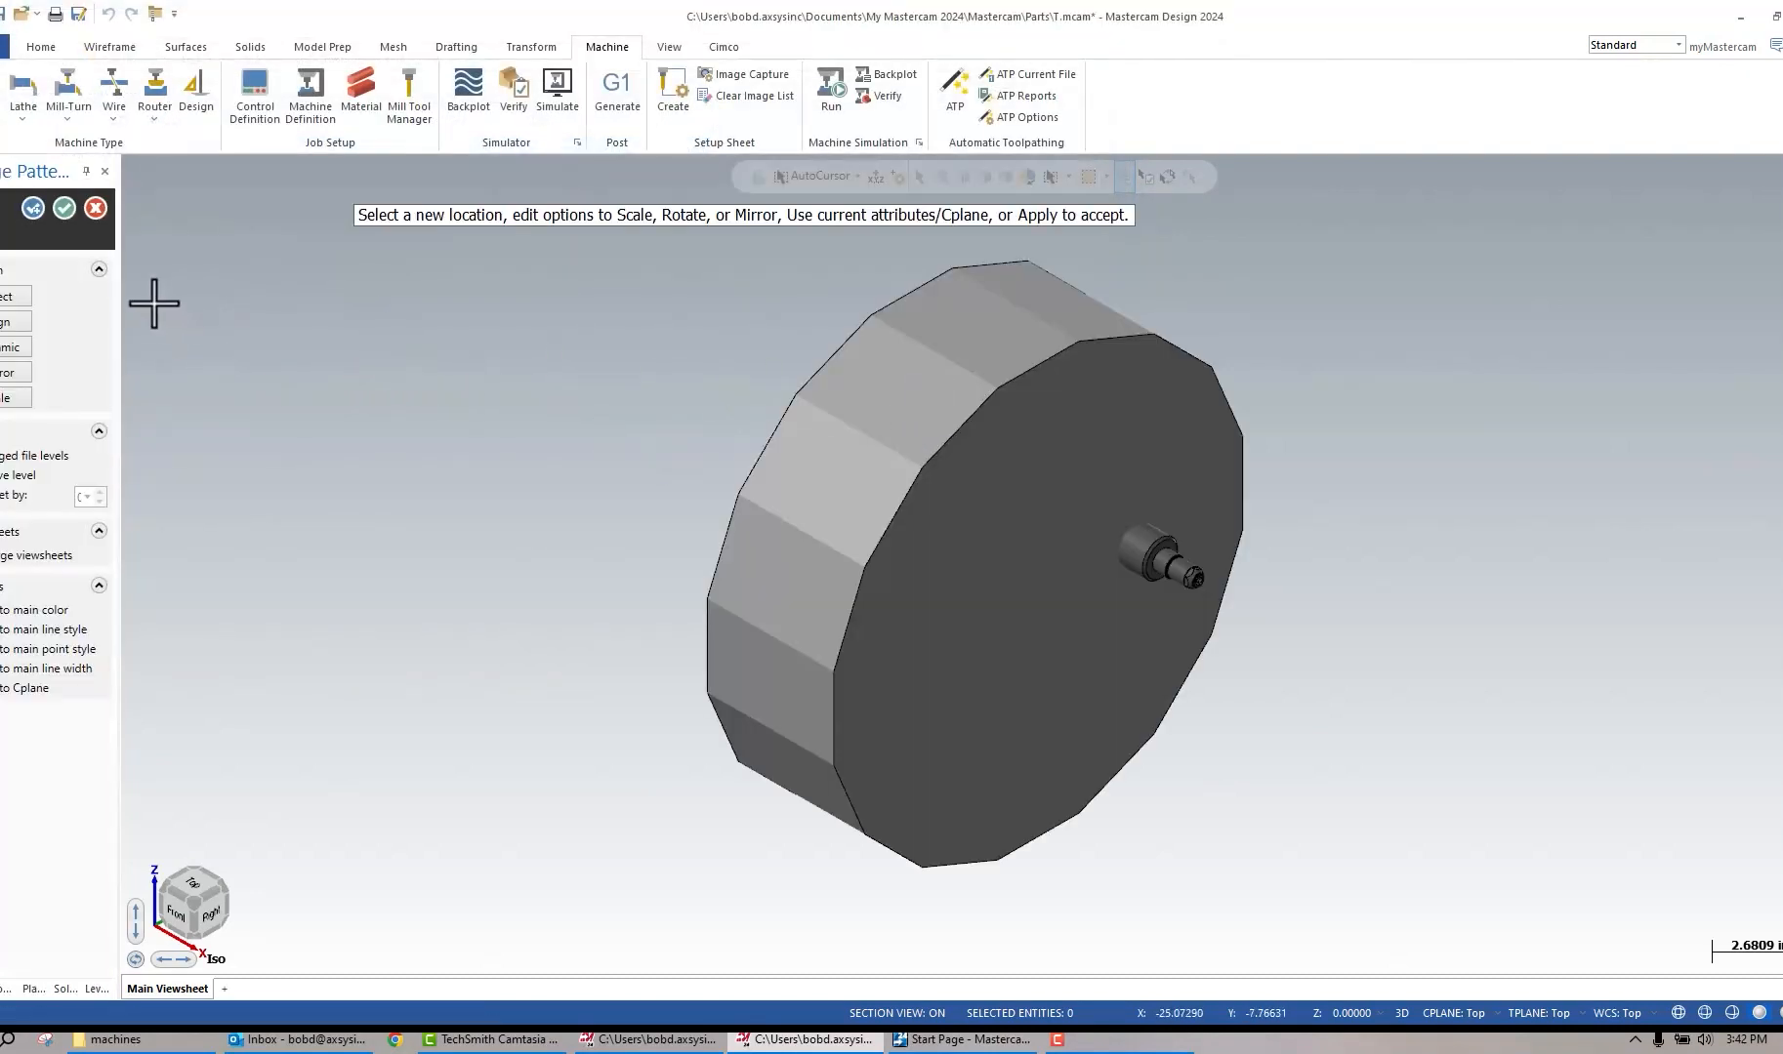
{"action": "left_click", "coordinate": [63, 208]}
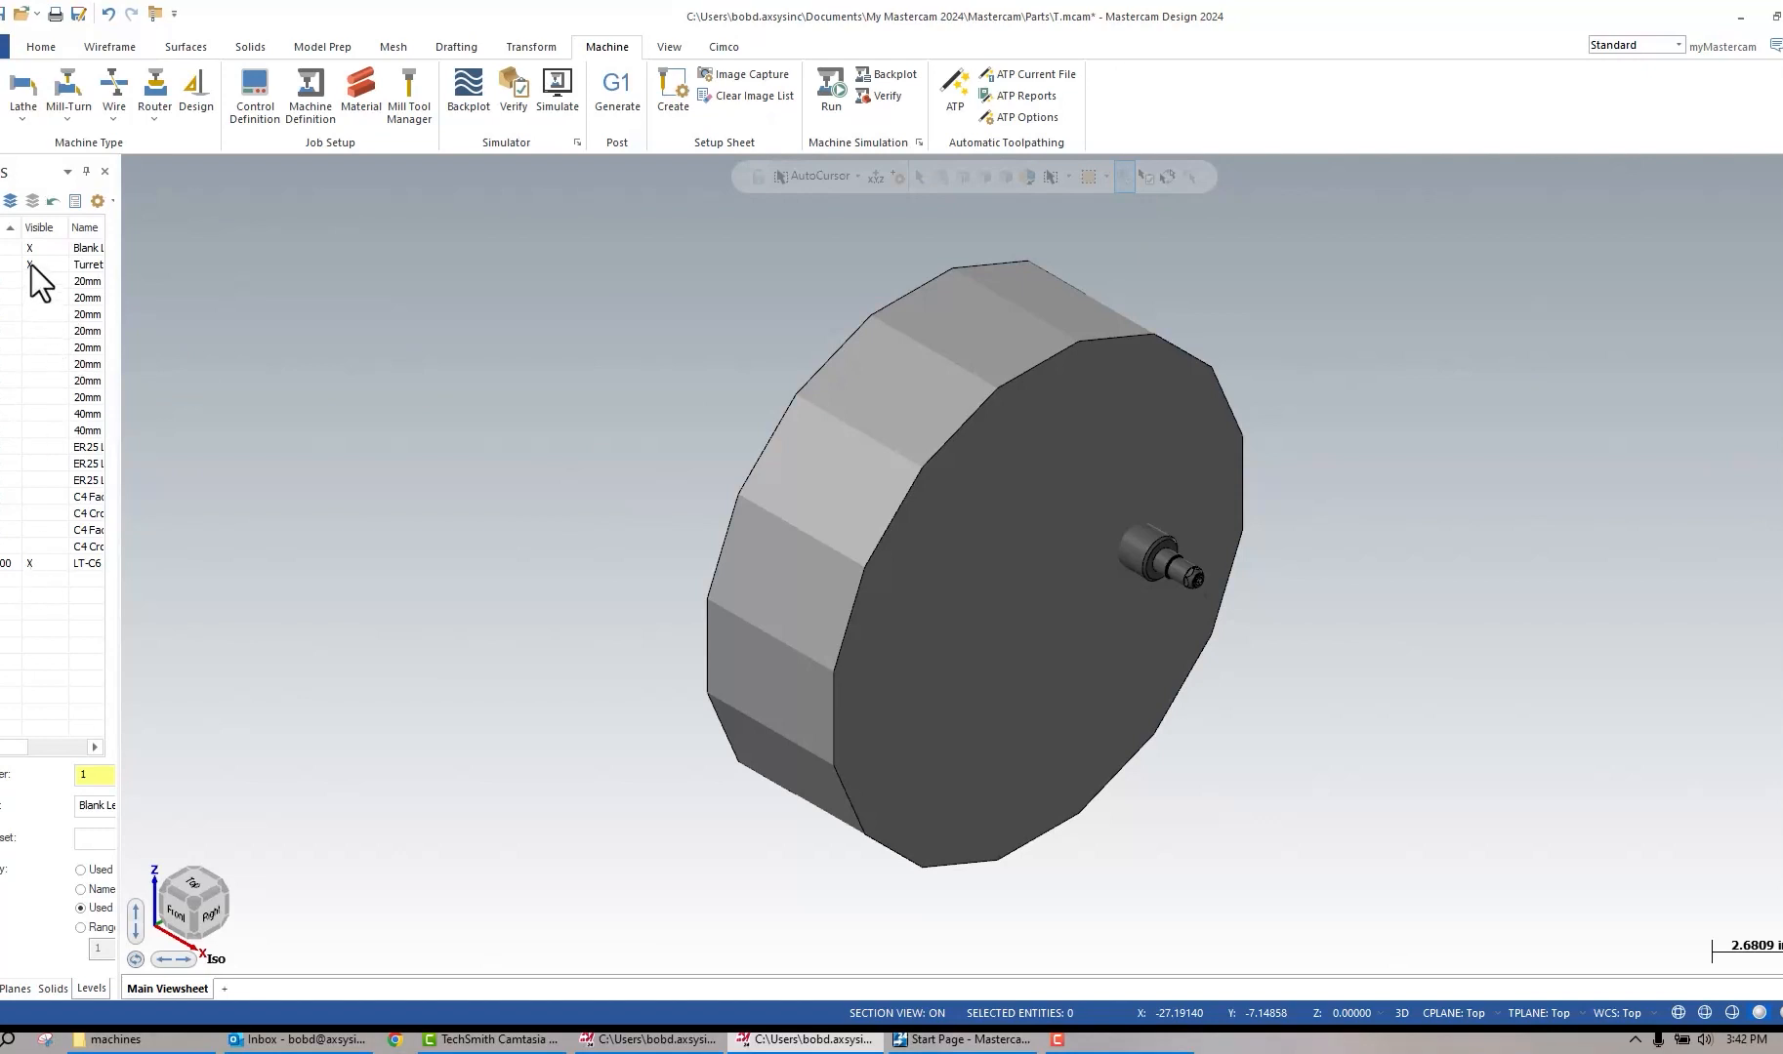
Hide the Turret and Blank levels, keep the LT-C6 level shown, and switch to the Top view.
{"action": "left_click", "coordinate": [30, 265]}
{"action": "left_click", "coordinate": [30, 247]}
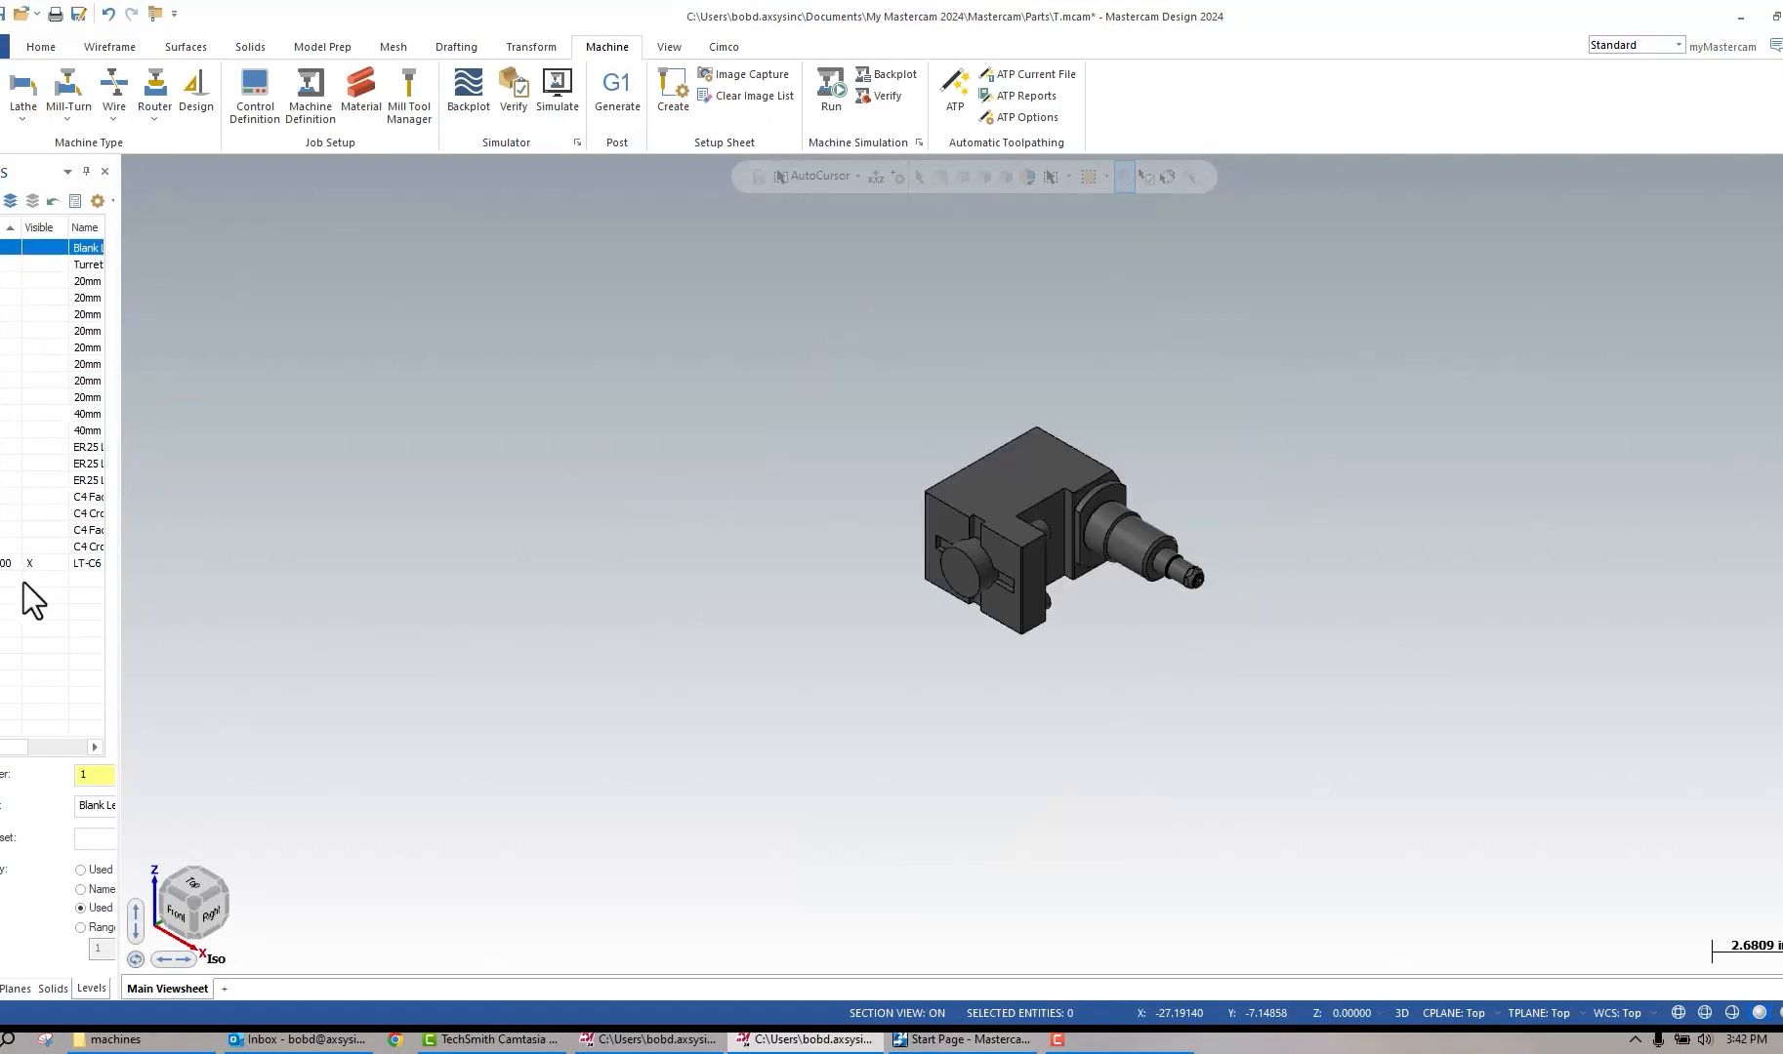
{"action": "right_click", "coordinate": [841, 577]}
{"action": "left_click", "coordinate": [908, 683]}
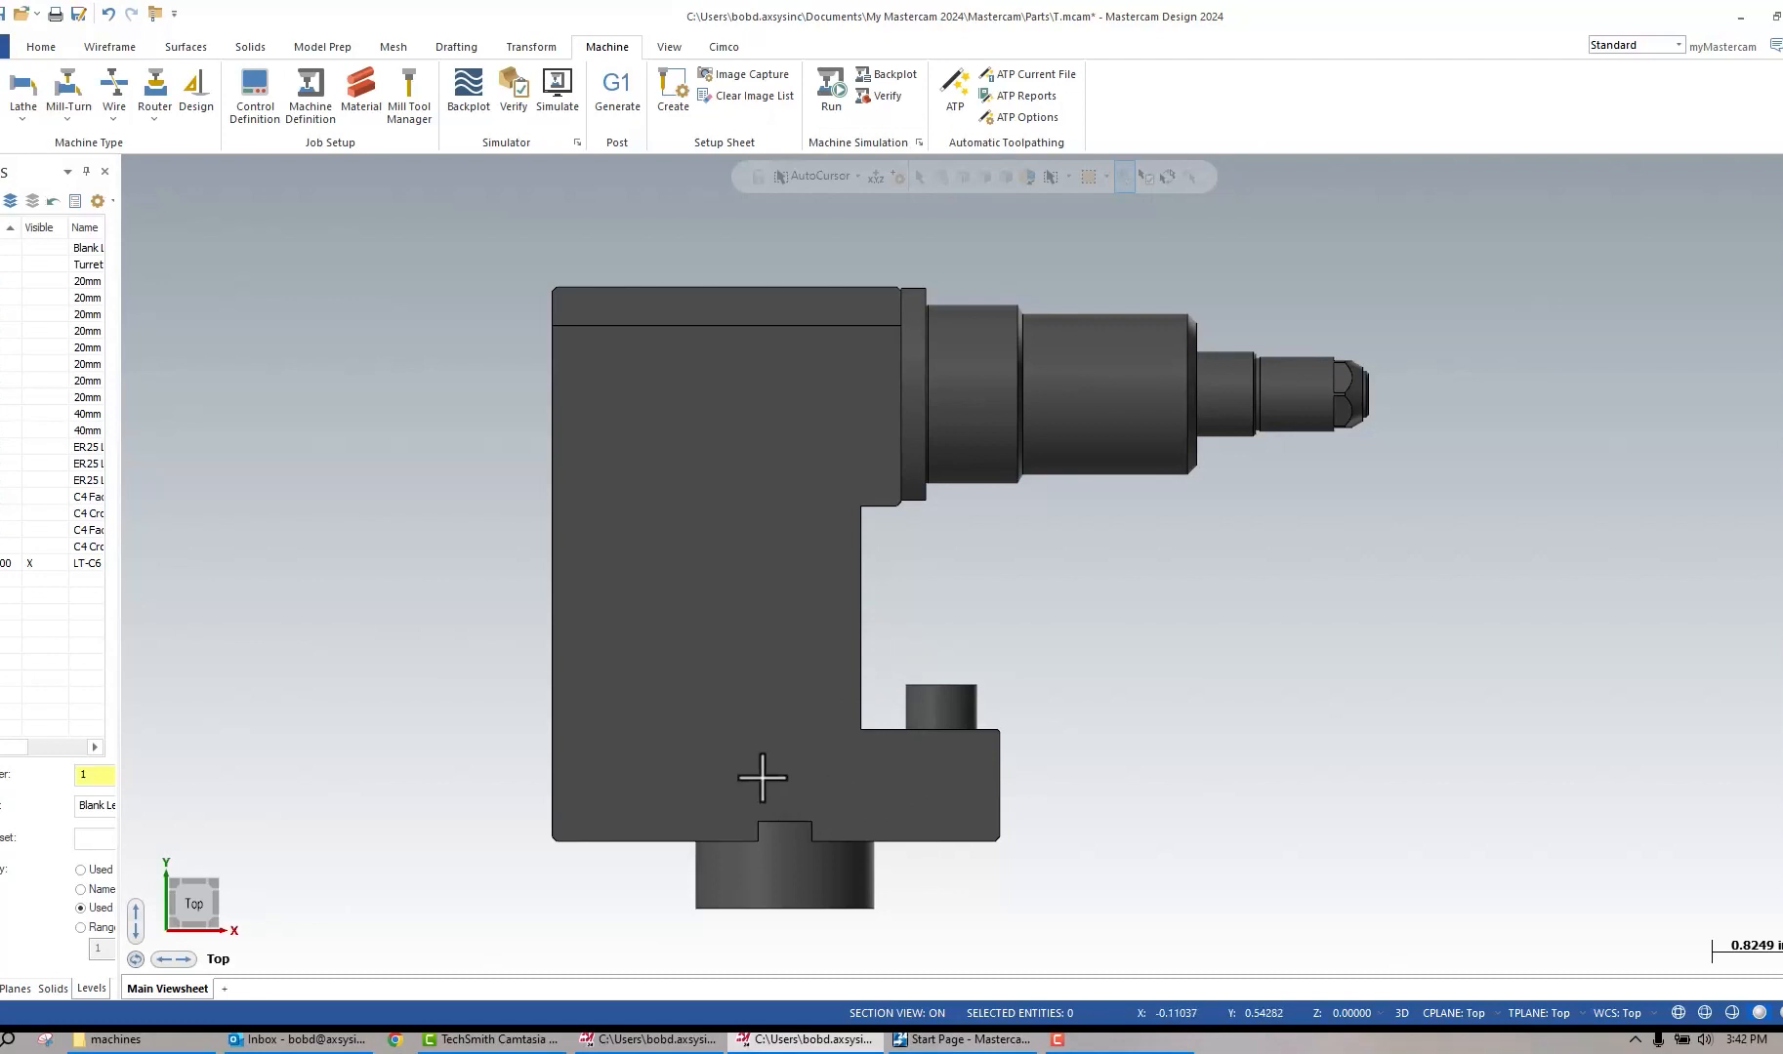
{"action": "left_click", "coordinate": [29, 563]}
Add a turning tool locator to the Lower Turret in the machine's Mill-Turn component library.
{"action": "left_click", "coordinate": [300, 79]}
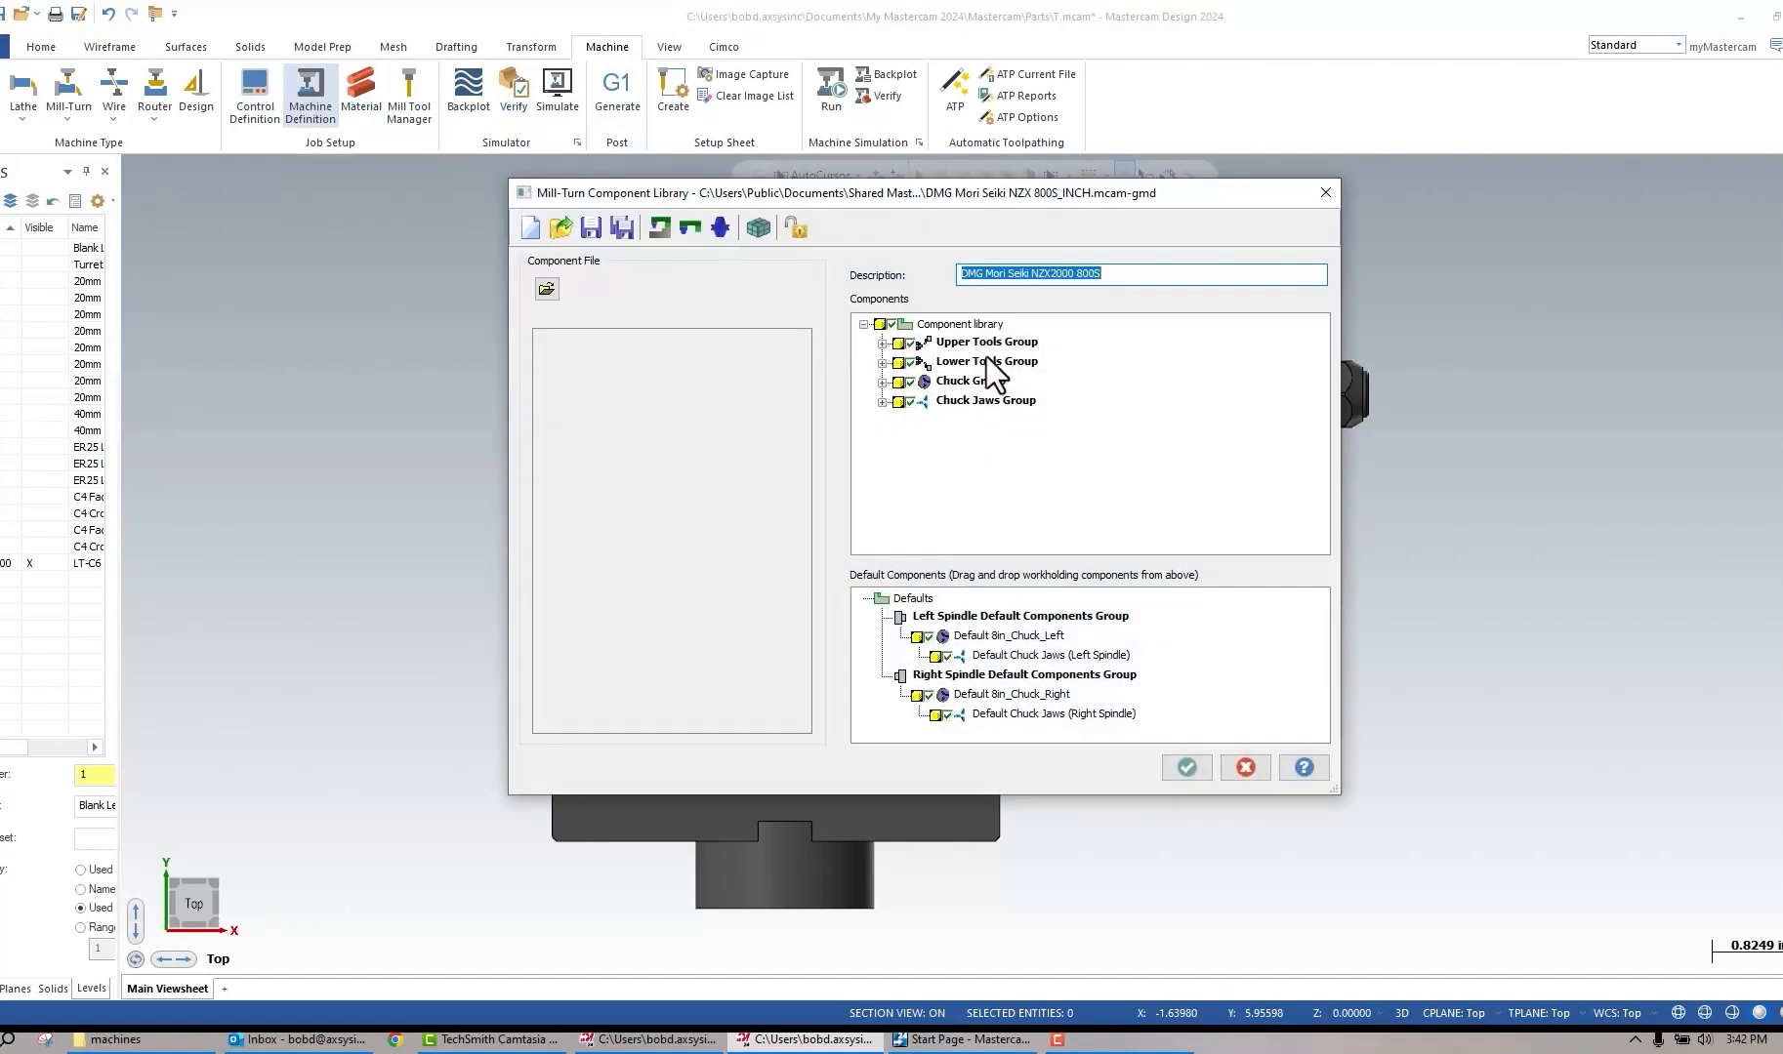
{"action": "left_click", "coordinate": [882, 362]}
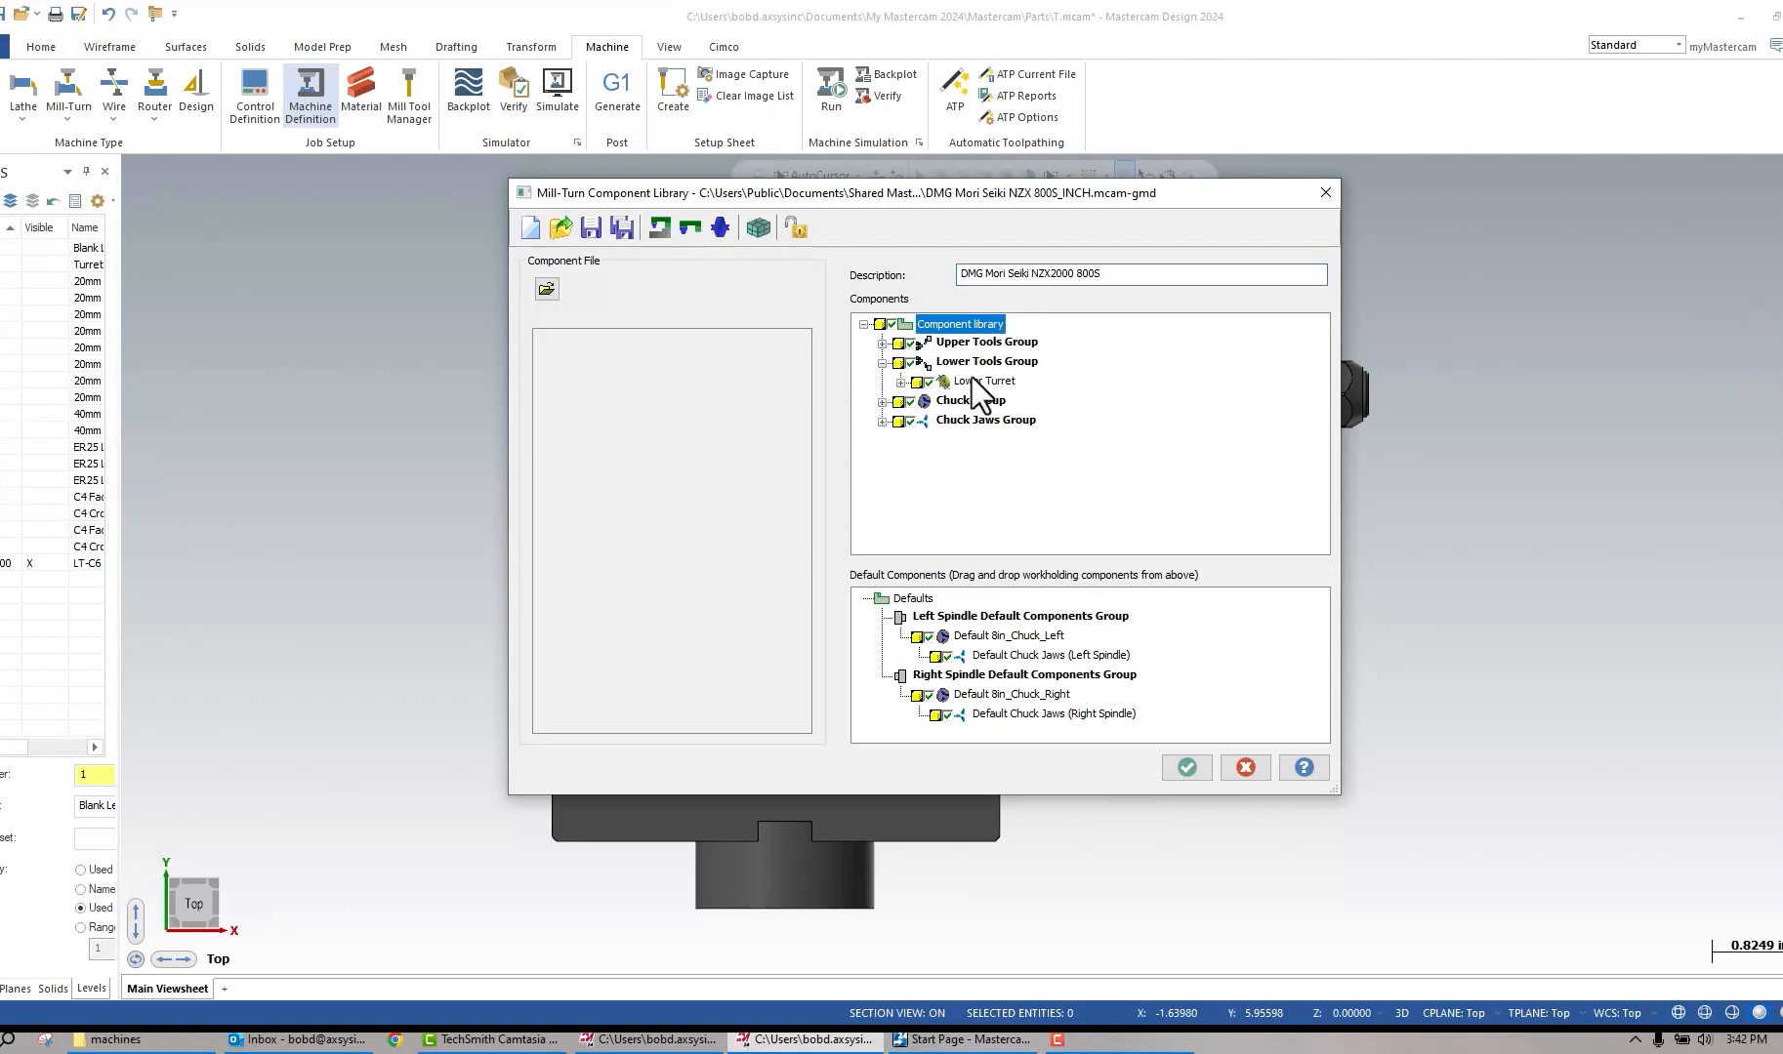
{"action": "right_click", "coordinate": [975, 380]}
{"action": "mouse_move", "coordinate": [1060, 388]}
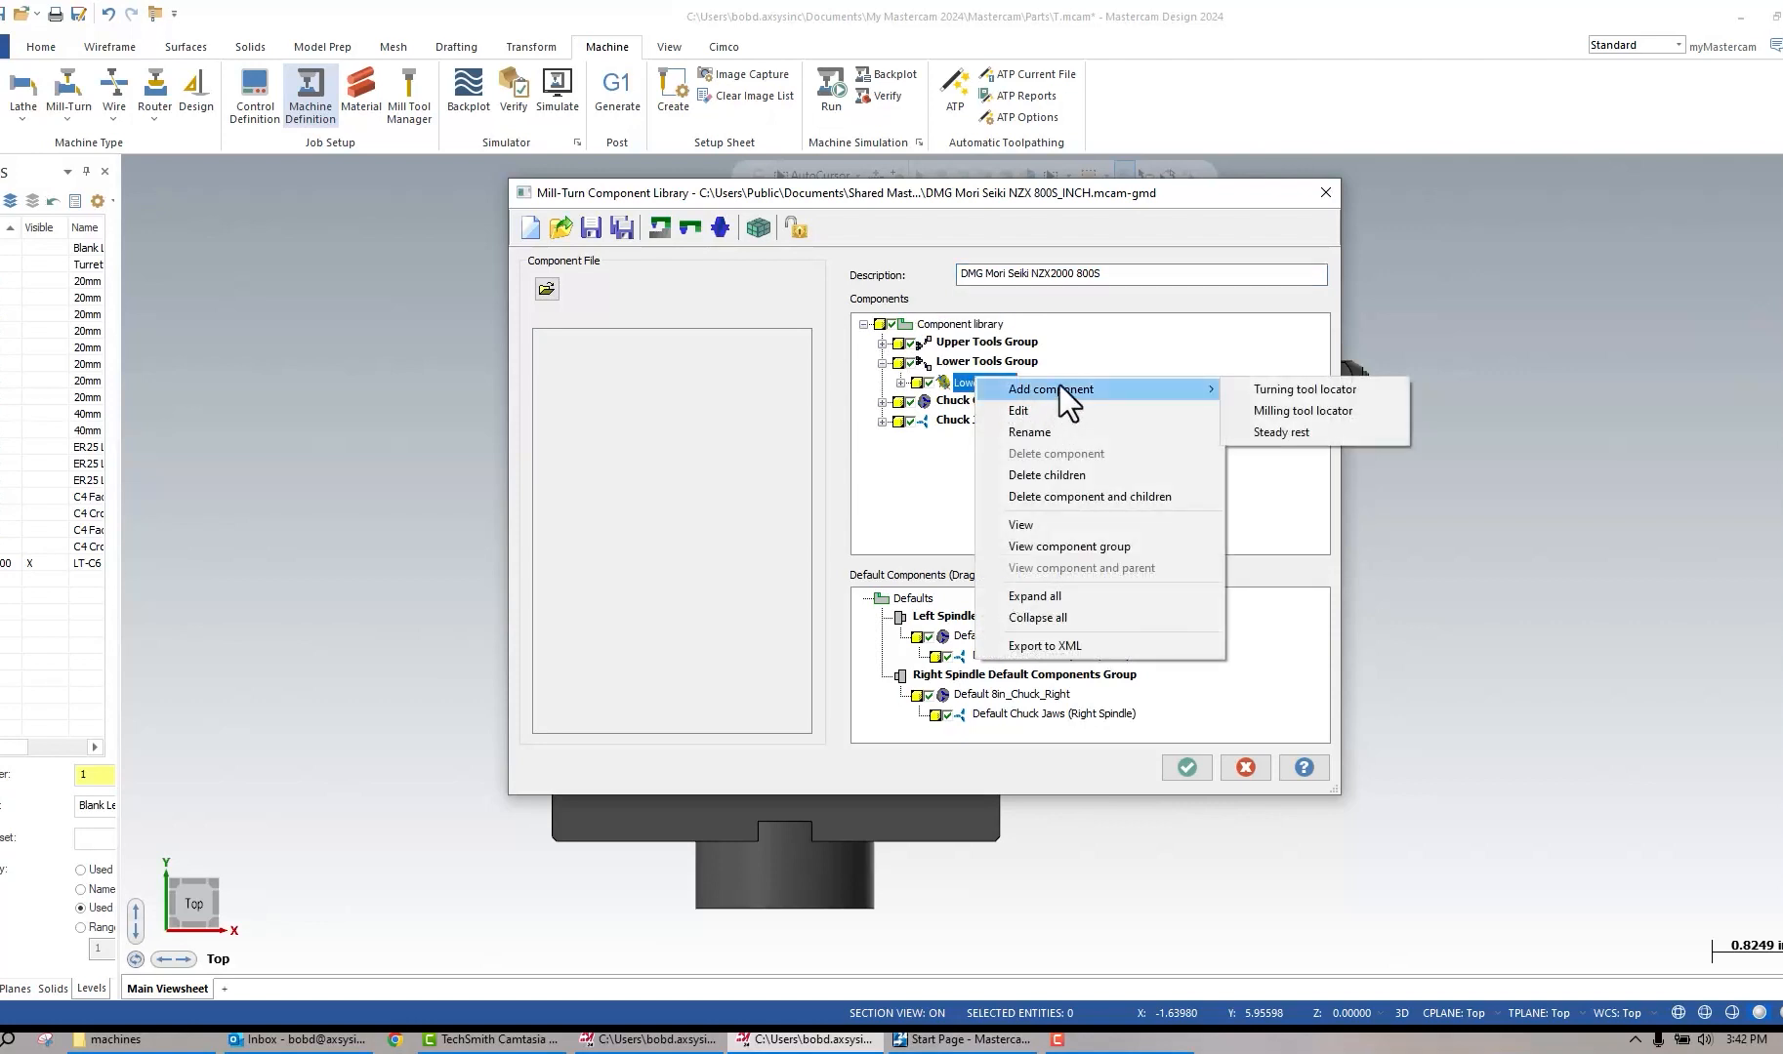
{"action": "left_click", "coordinate": [1325, 388]}
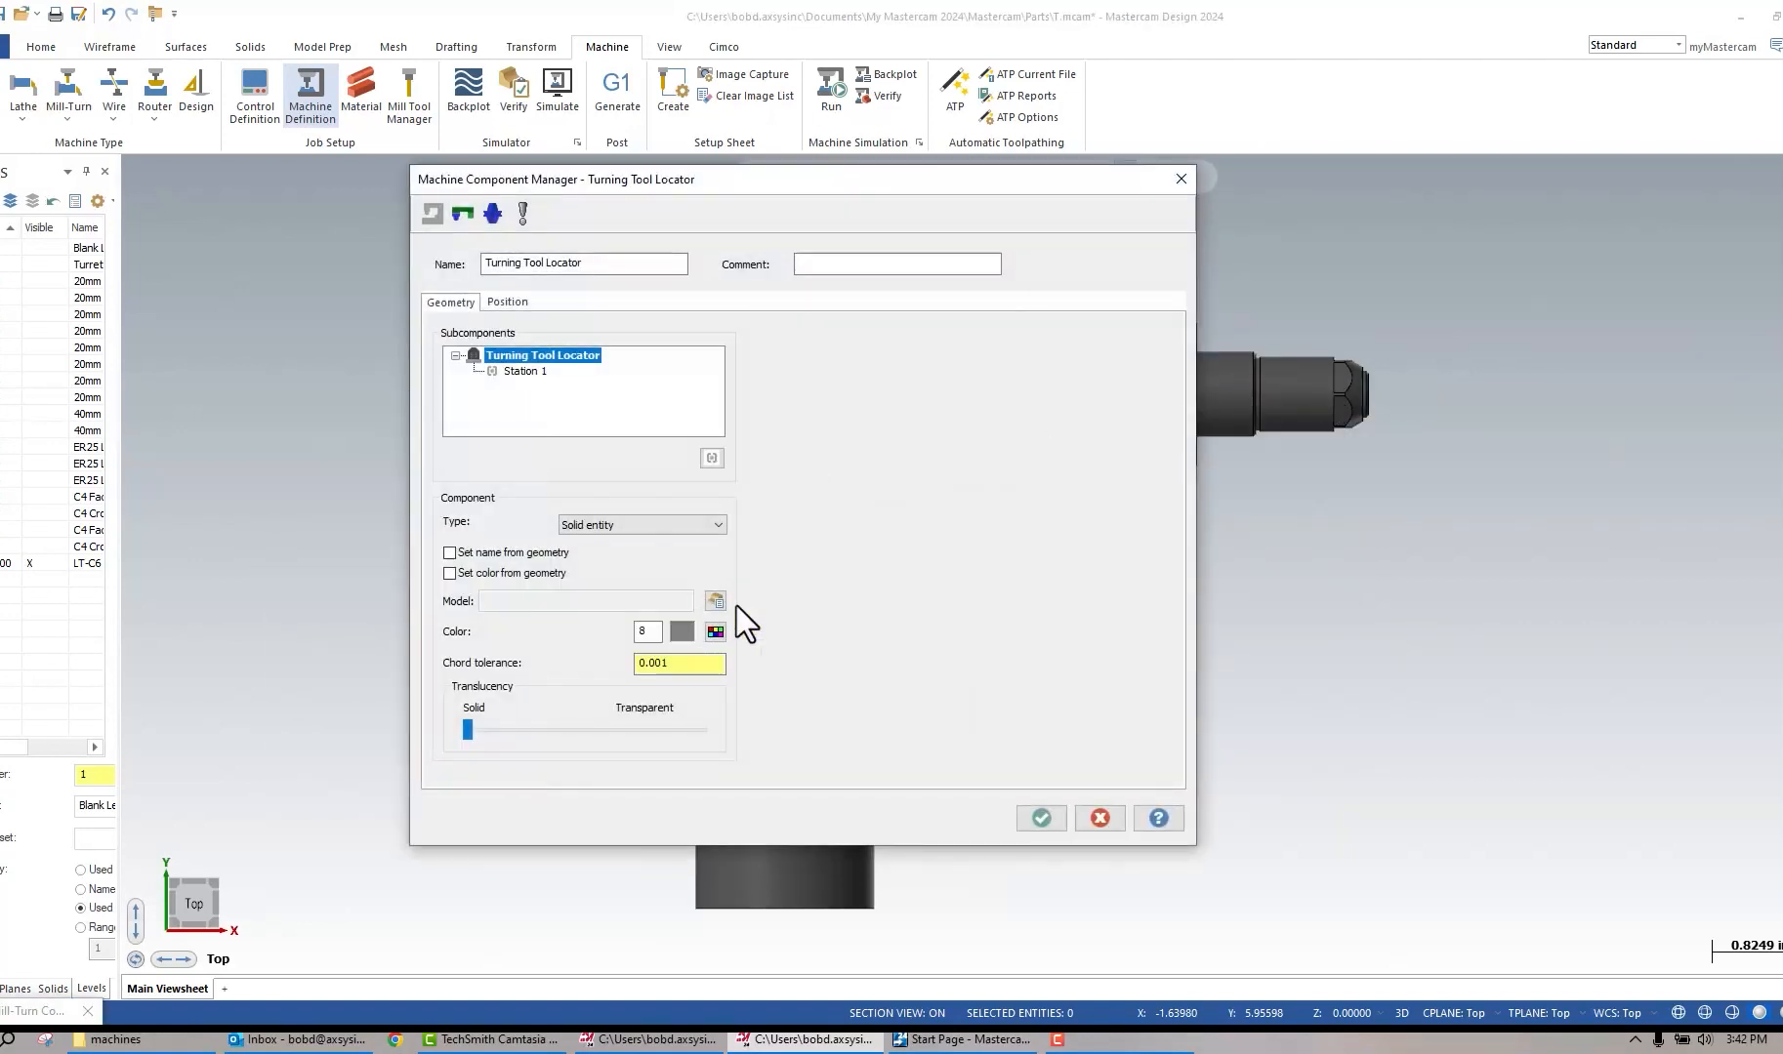
Assign the combined block and holder solid as the locator's geometry and name the locator LT-C6 Right Face.
{"action": "left_click", "coordinate": [714, 600]}
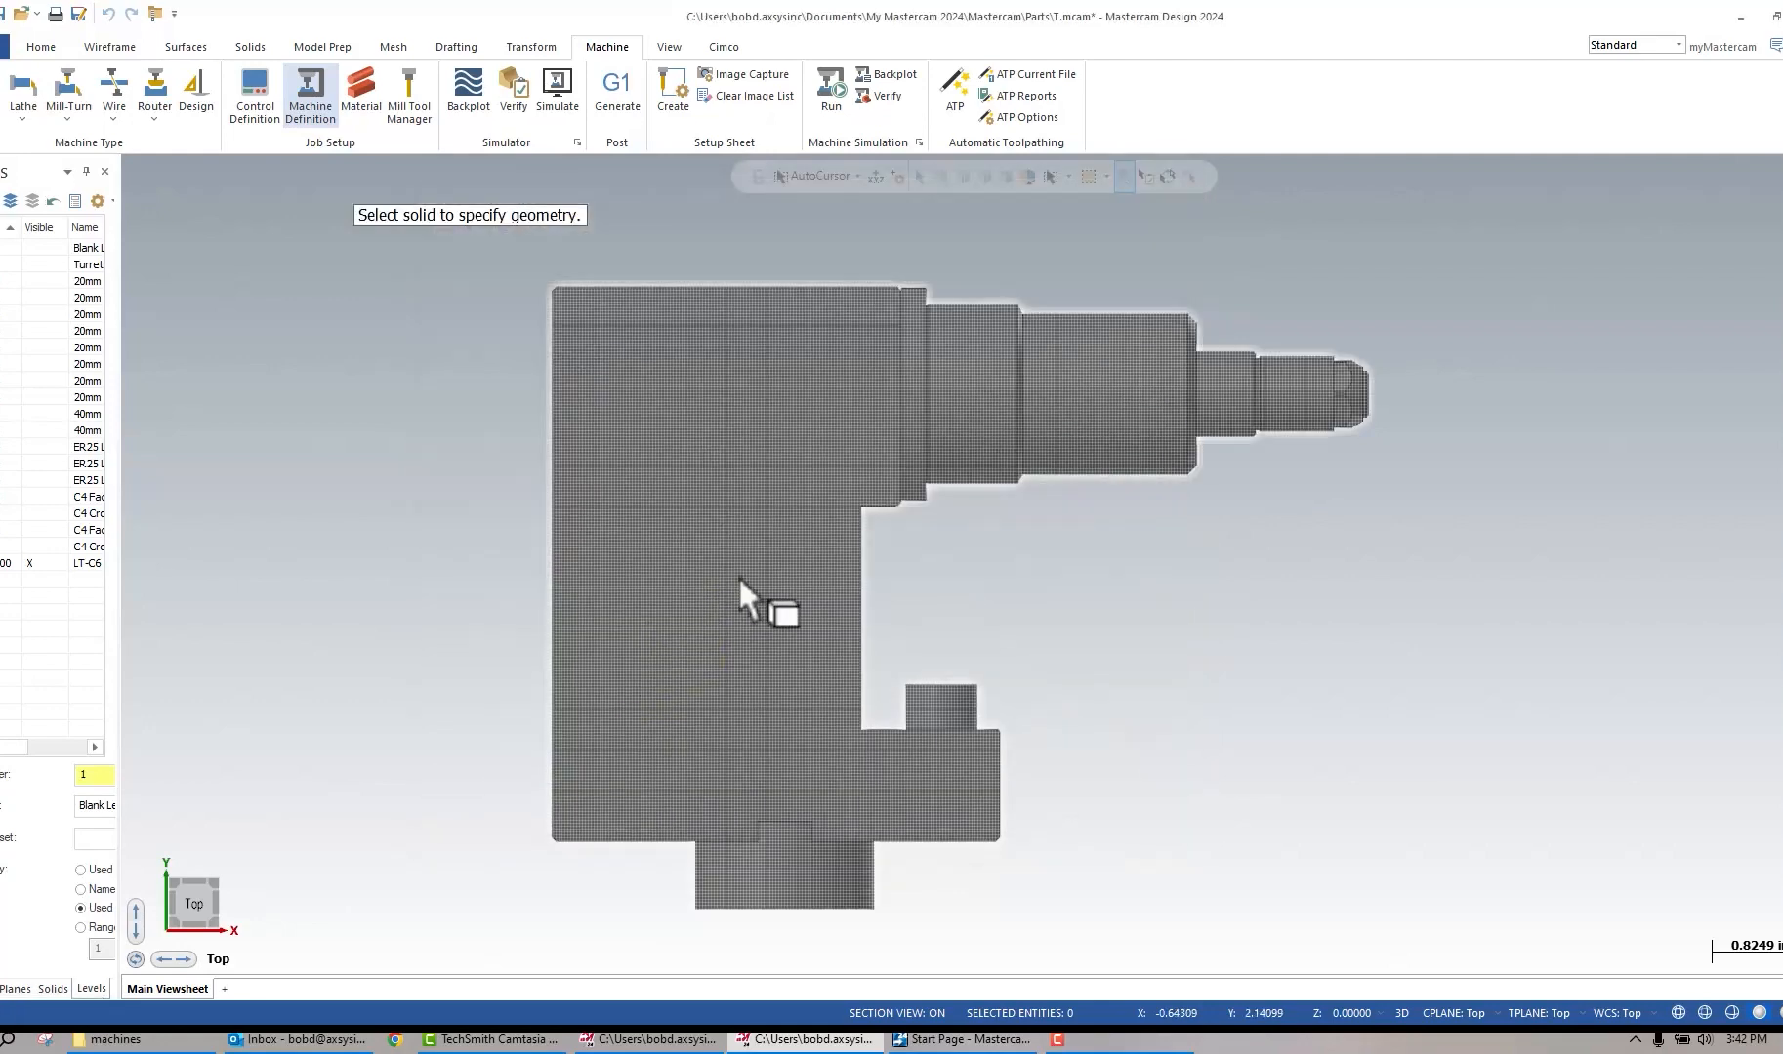
{"action": "left_click", "coordinate": [763, 514]}
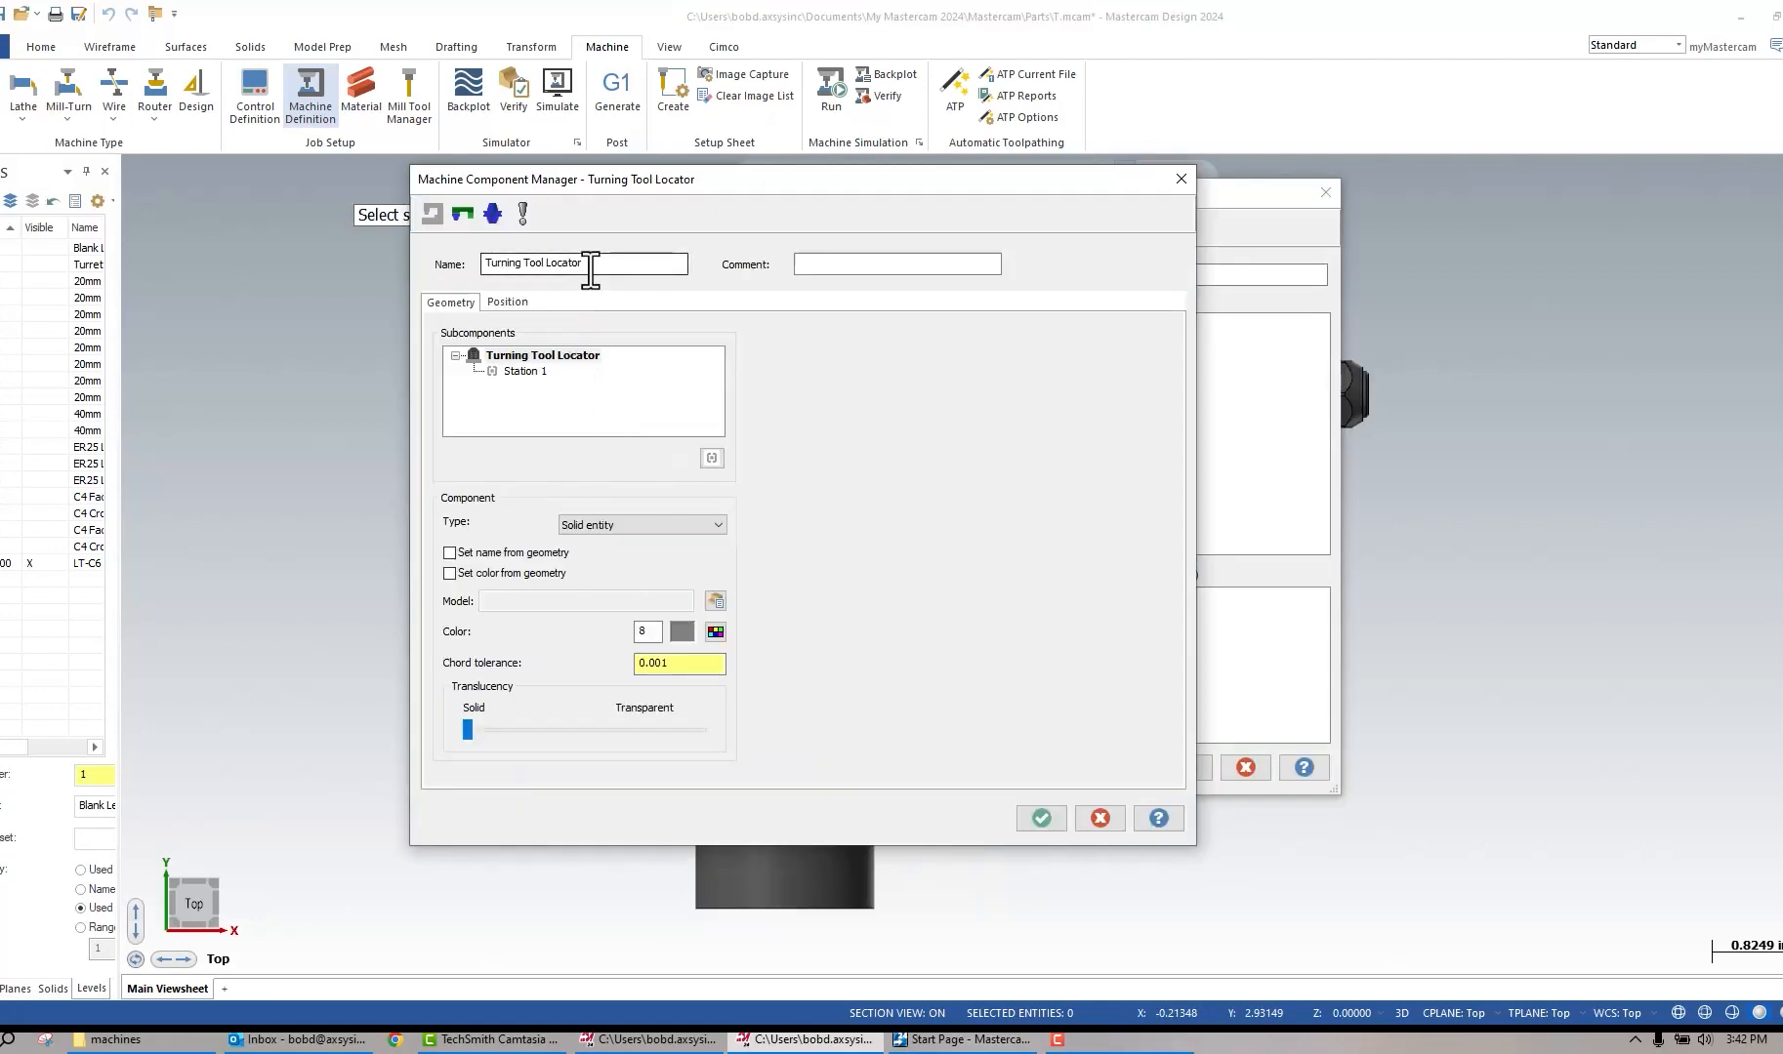
{"action": "left_click_drag", "start_coordinate": [585, 263], "coordinate": [475, 263]}
{"action": "type", "text": "LT-C"}
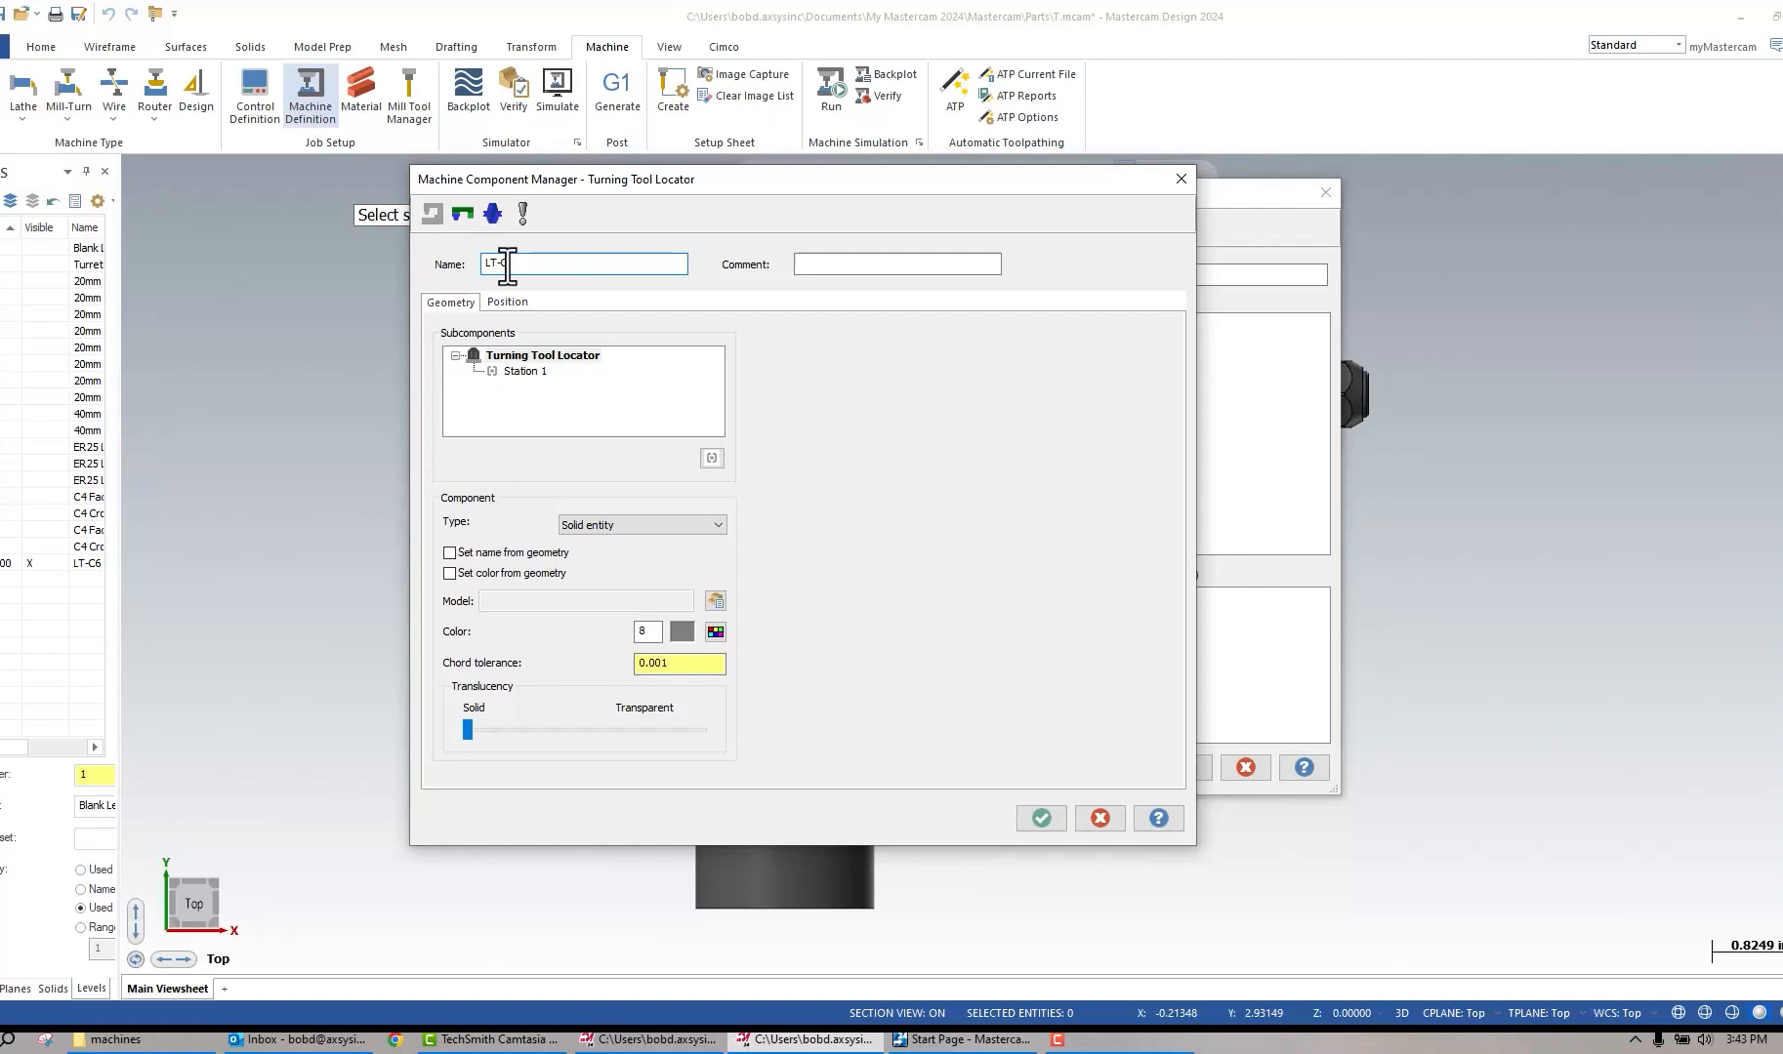
{"action": "type", "text": "Right Face"}
Set Station 1 to allow insert-up, insert-down and drill/center tools, with Face Tools Right Side orientation and face orient Right.
{"action": "left_click", "coordinate": [521, 372]}
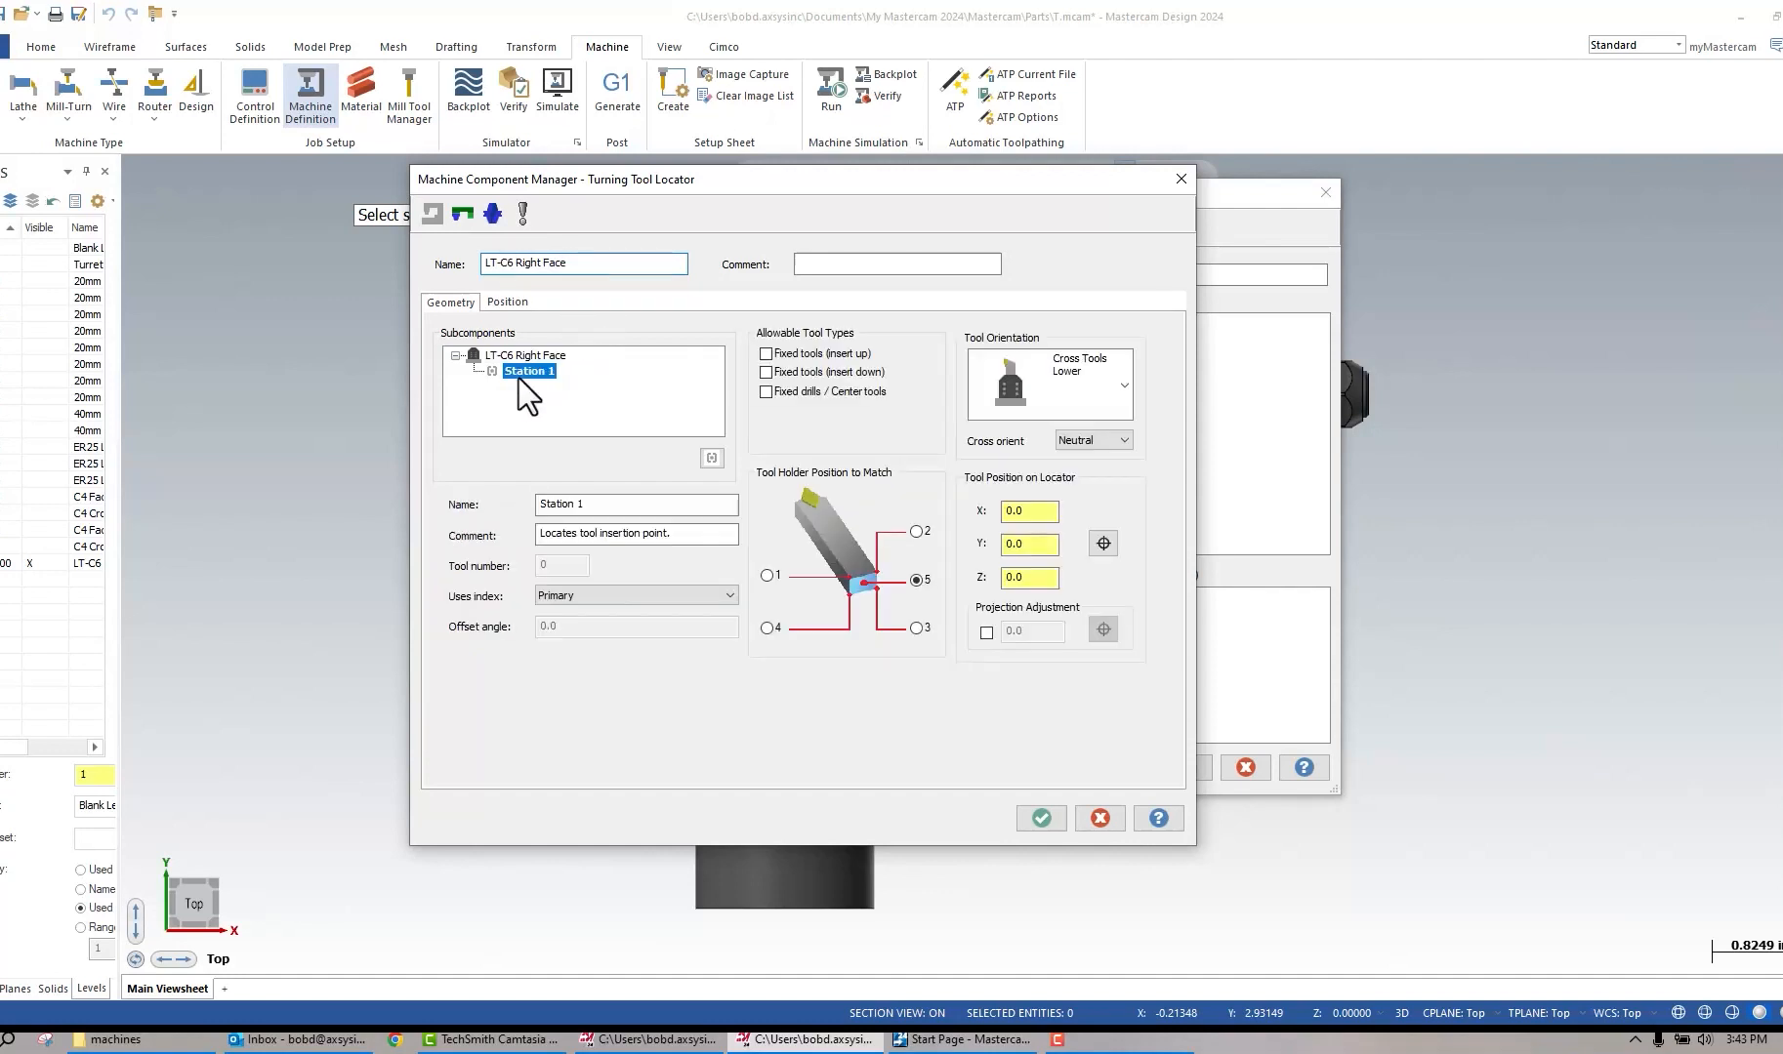
{"action": "left_click", "coordinate": [767, 353]}
{"action": "left_click", "coordinate": [1118, 438]}
{"action": "left_click", "coordinate": [1110, 482]}
{"action": "left_click", "coordinate": [1117, 371]}
{"action": "left_click", "coordinate": [1101, 467]}
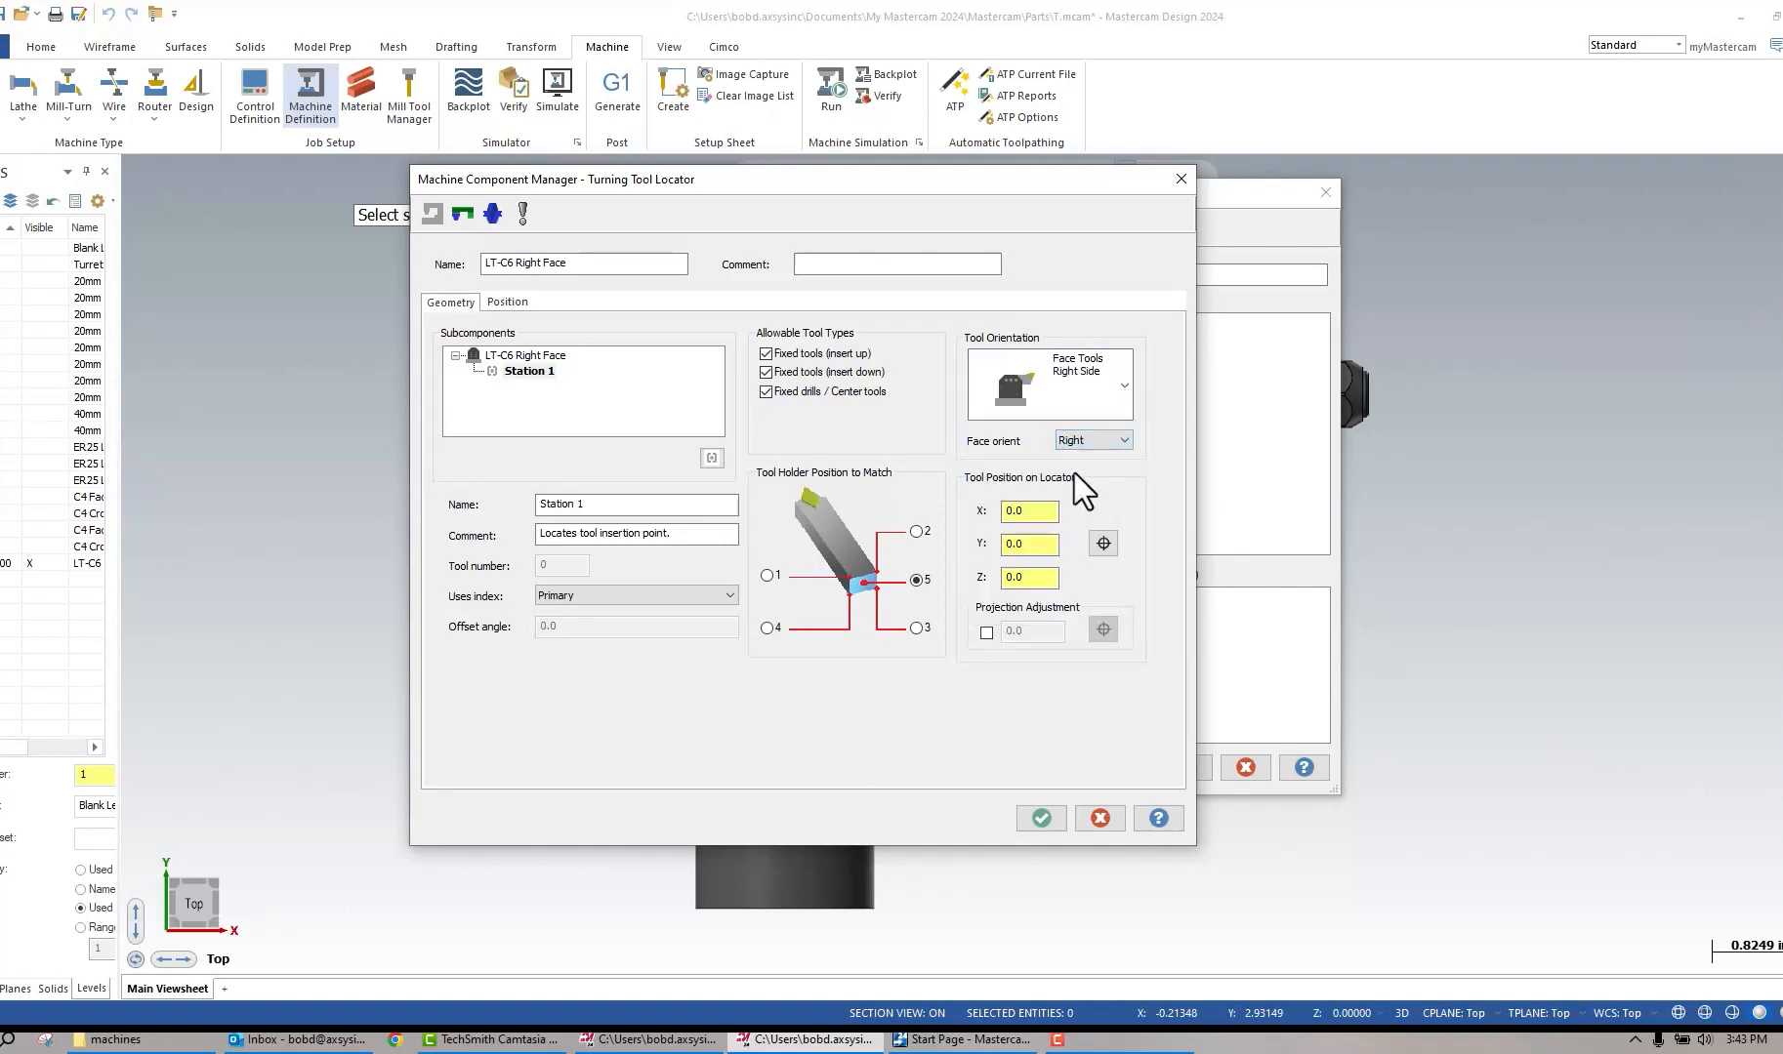
Locate Station 1's tool position at the centre of the circular edge on the collet nut's front face.
{"action": "left_click", "coordinate": [1103, 543]}
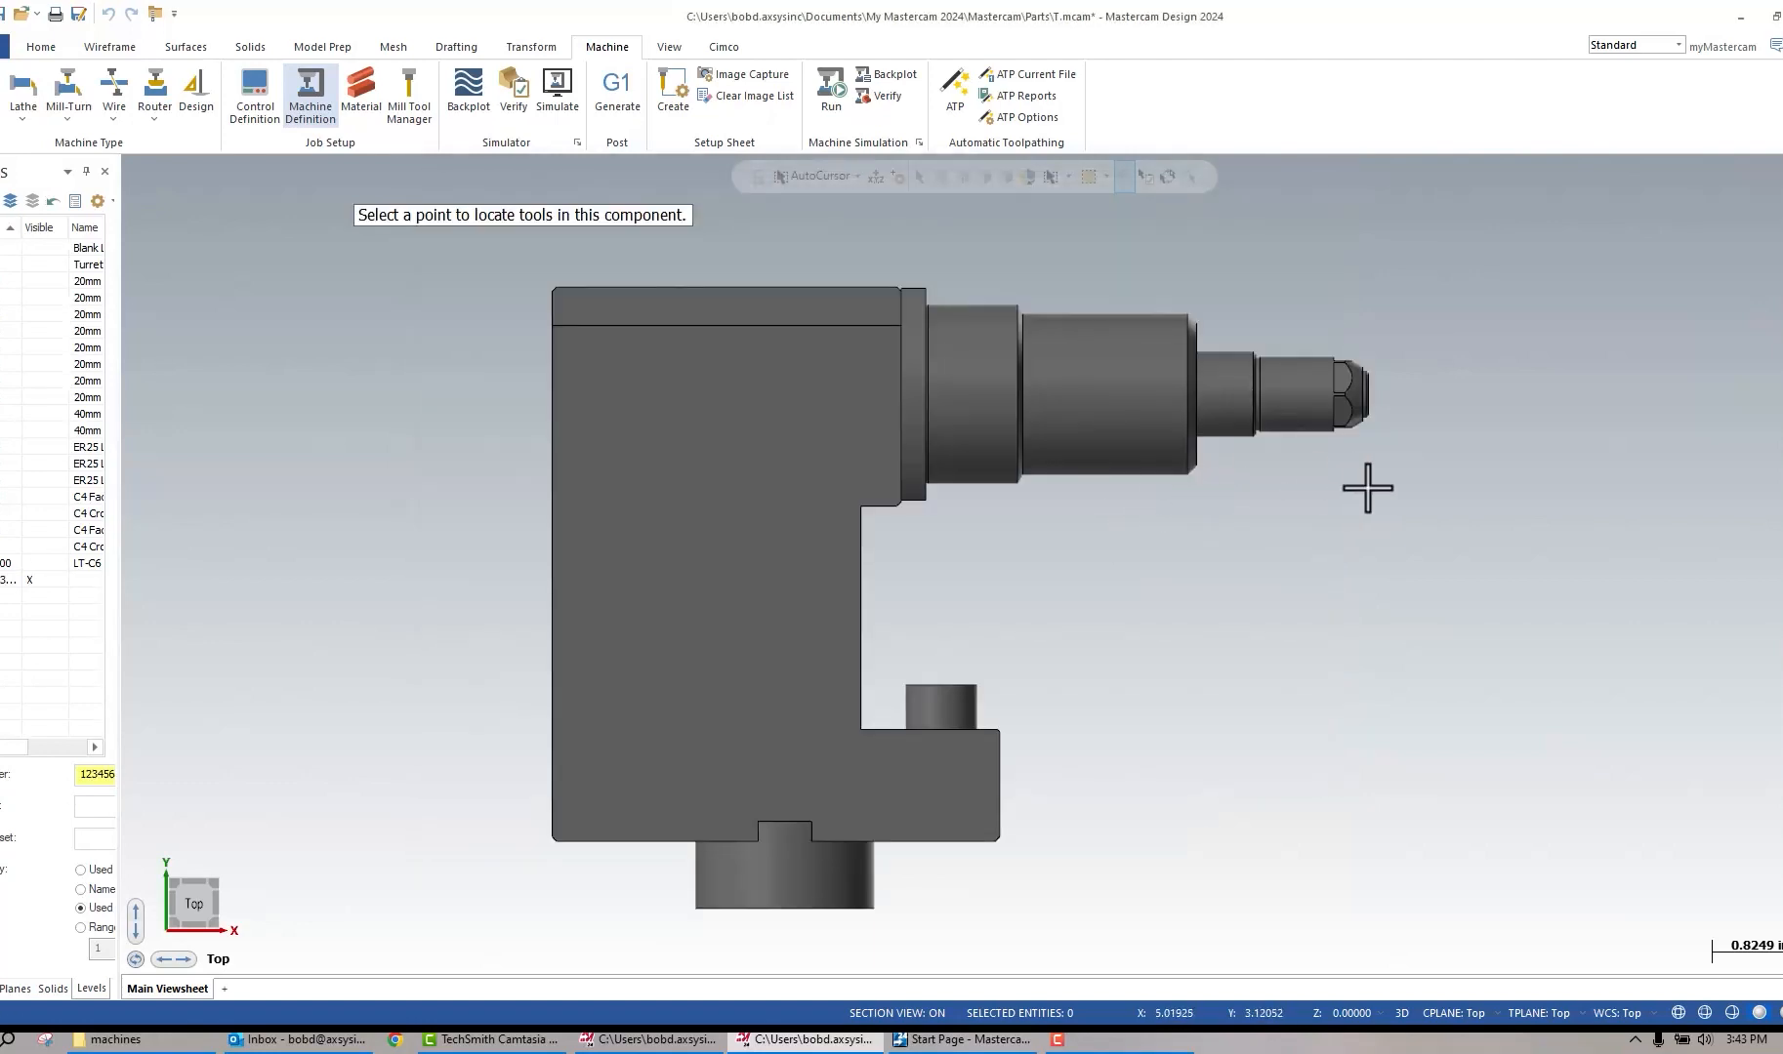
{"action": "scroll", "coordinate": [1257, 482], "scroll_direction": "up", "scroll_amount": 3}
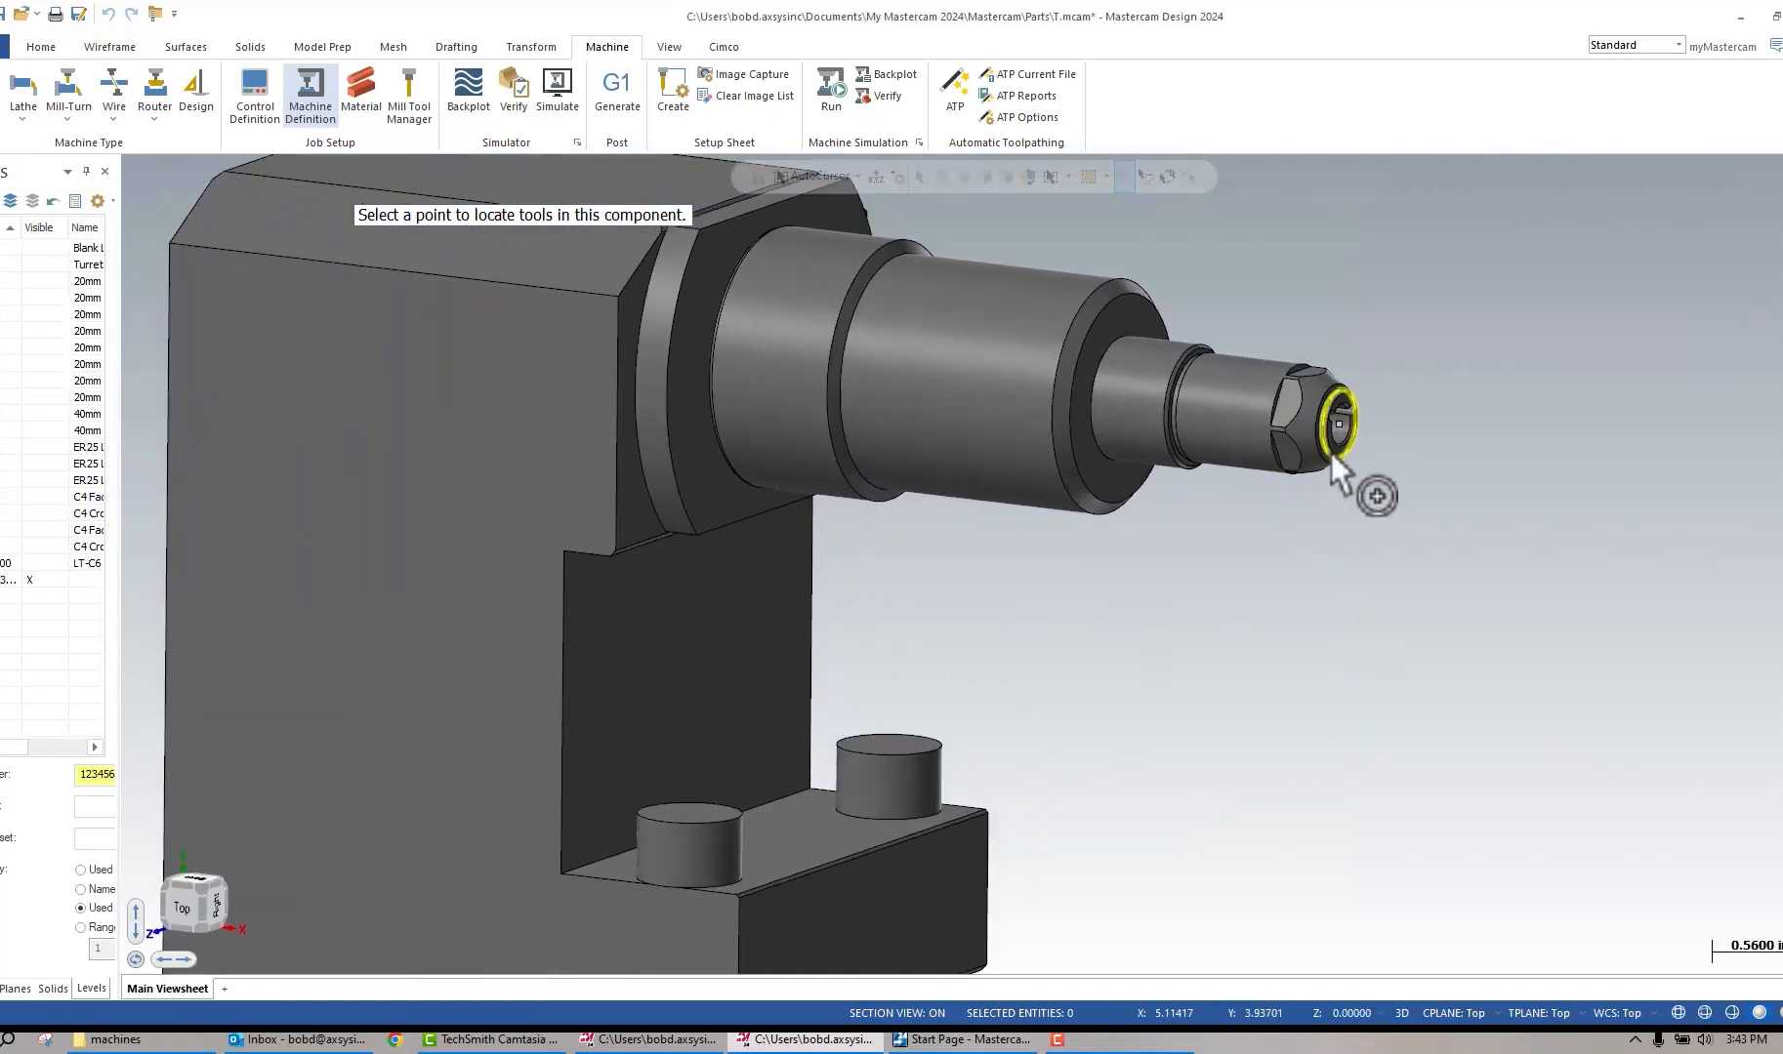
{"action": "scroll", "coordinate": [1330, 455], "scroll_direction": "up", "scroll_amount": 3}
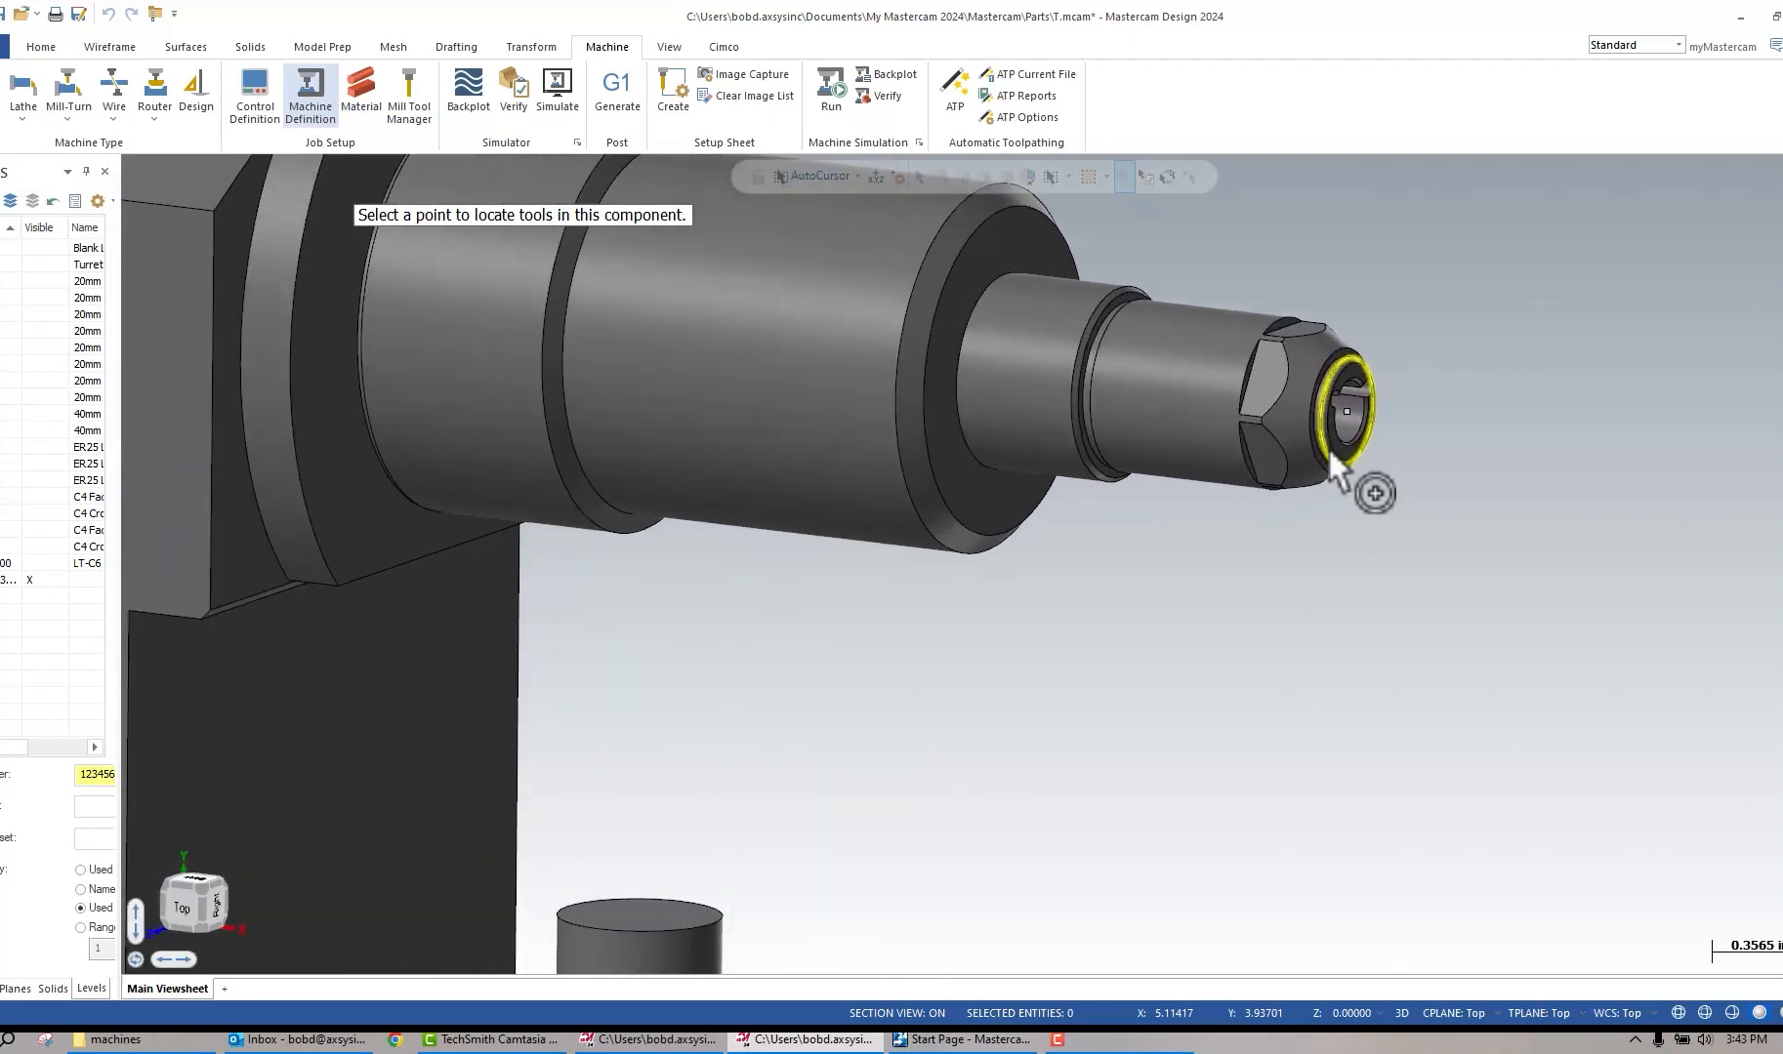
{"action": "left_click", "coordinate": [1334, 437]}
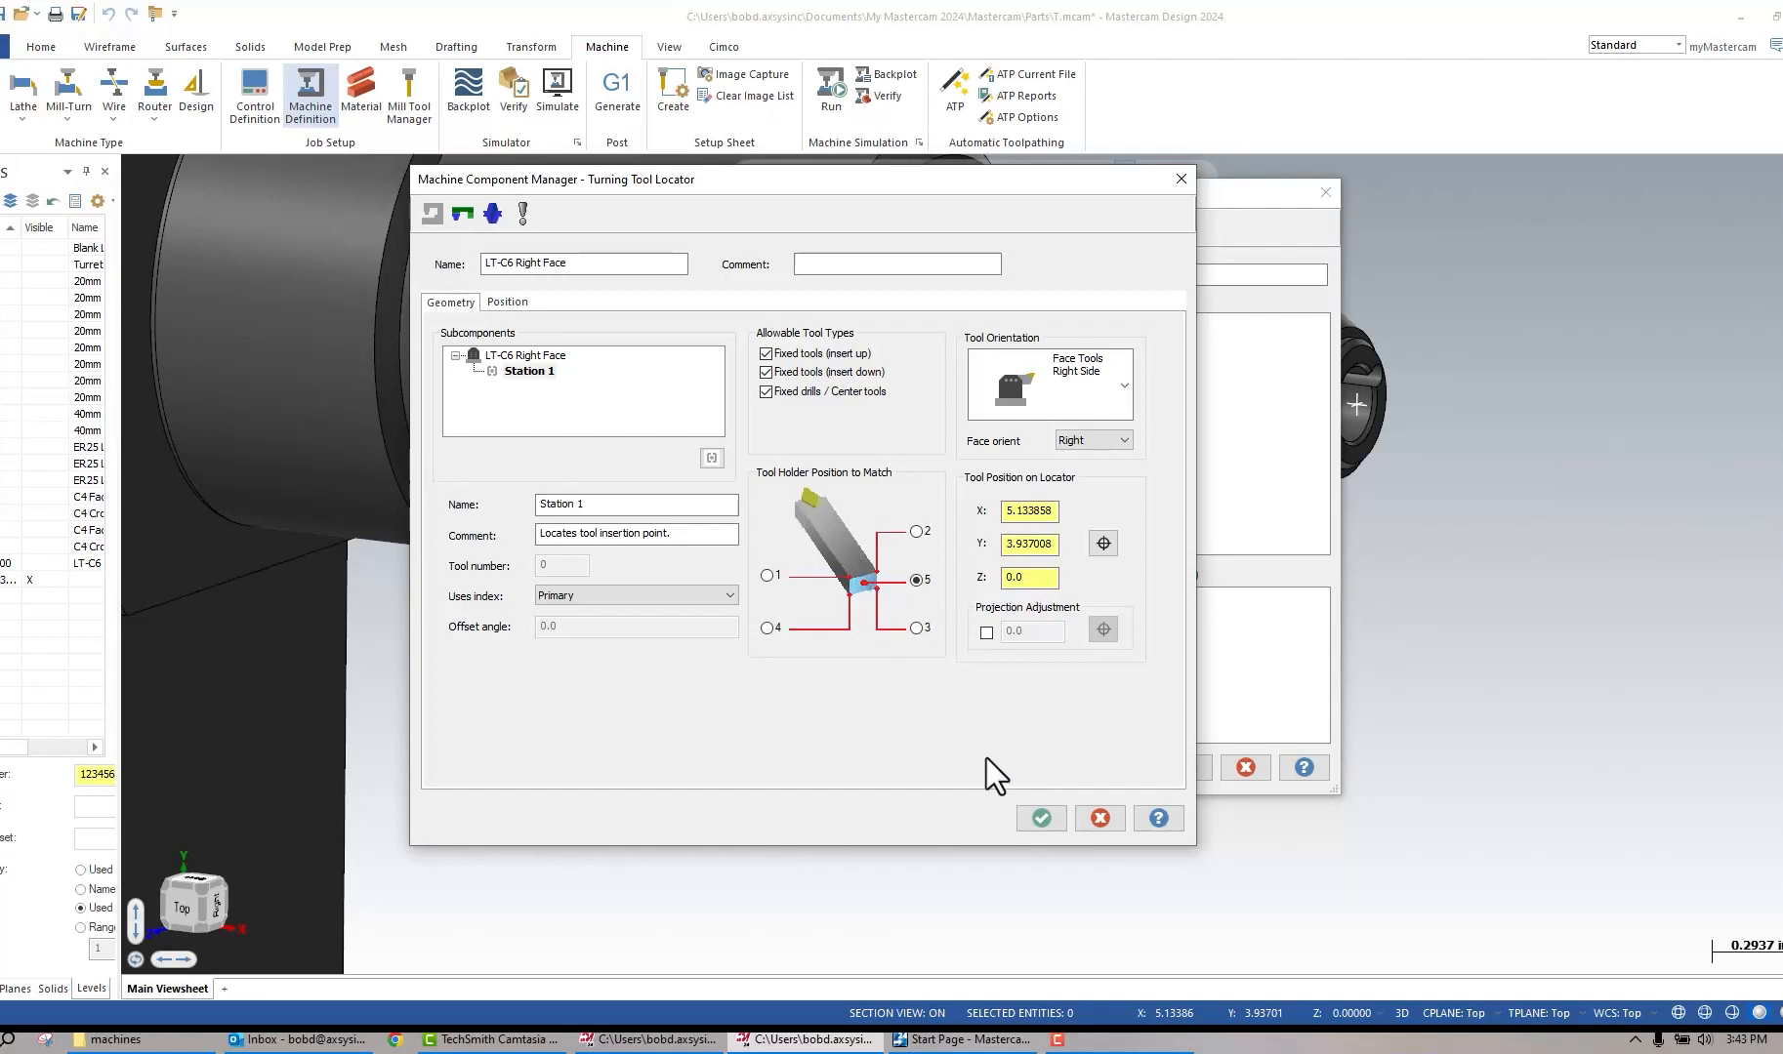
Accept the new turning tool locator and save the component library, checking the Lower Turret's component list.
{"action": "left_click", "coordinate": [1041, 817]}
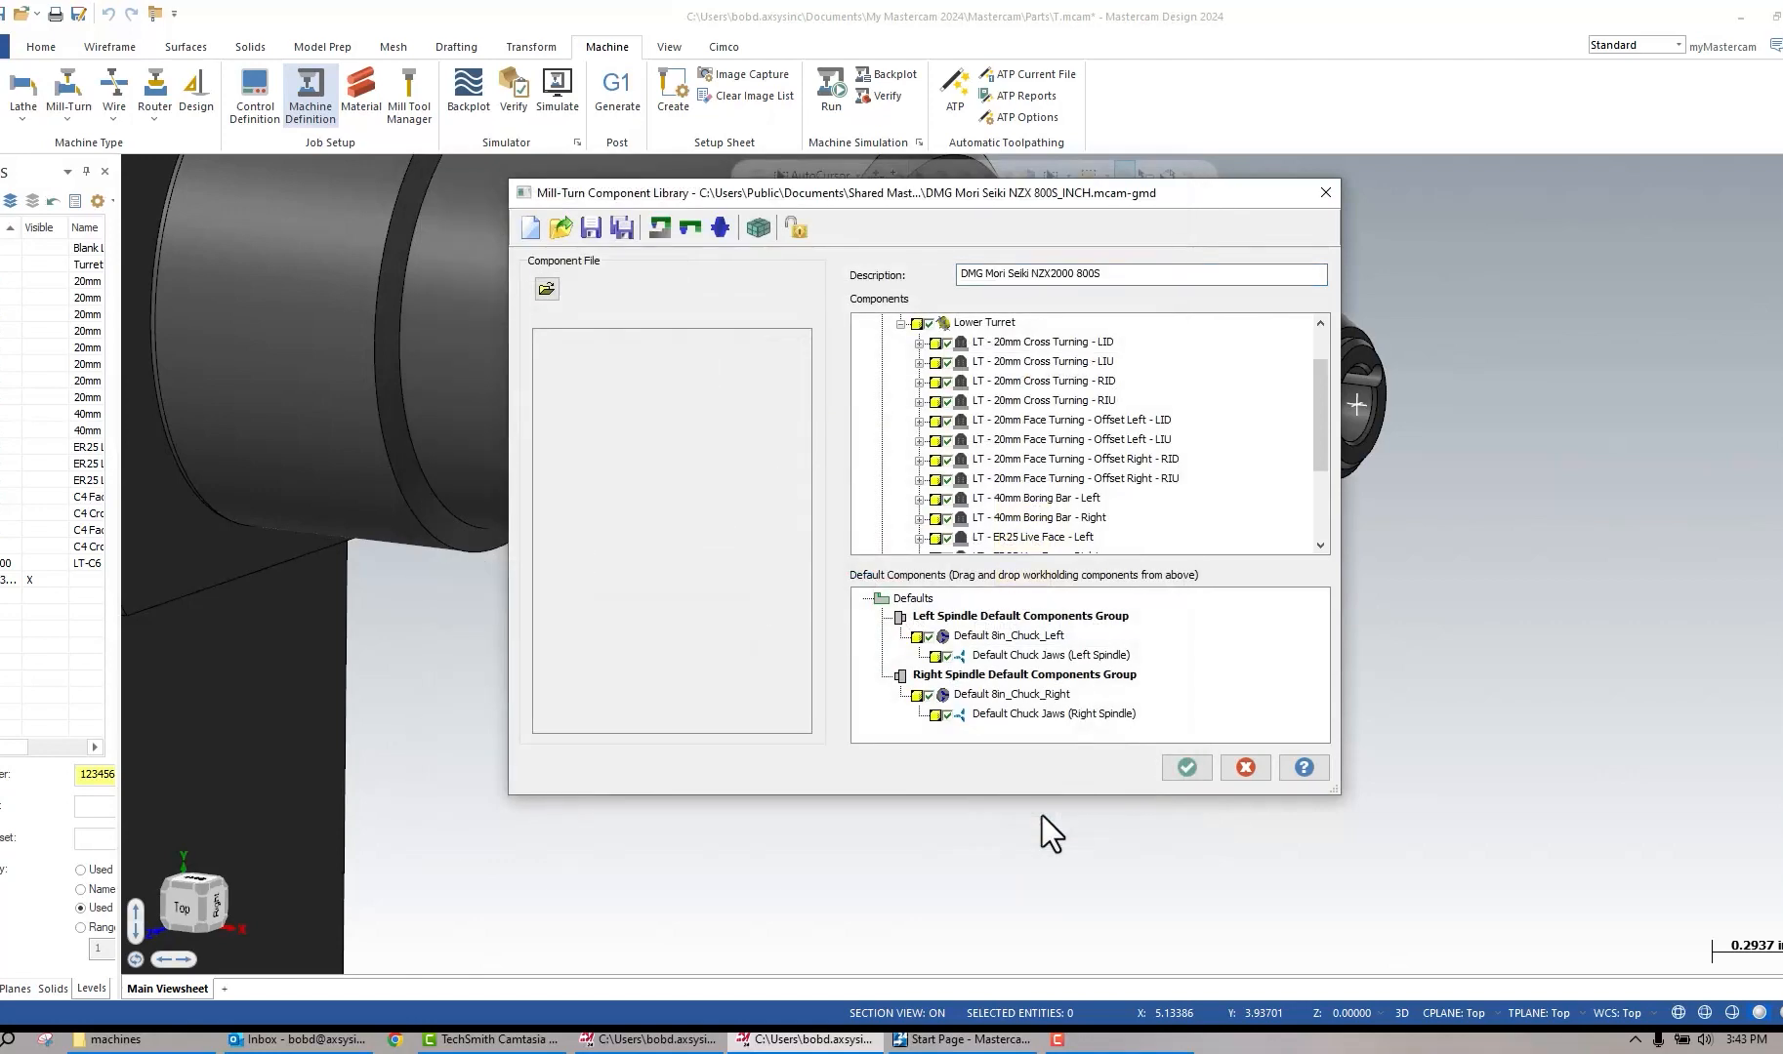
{"action": "left_click", "coordinate": [591, 228]}
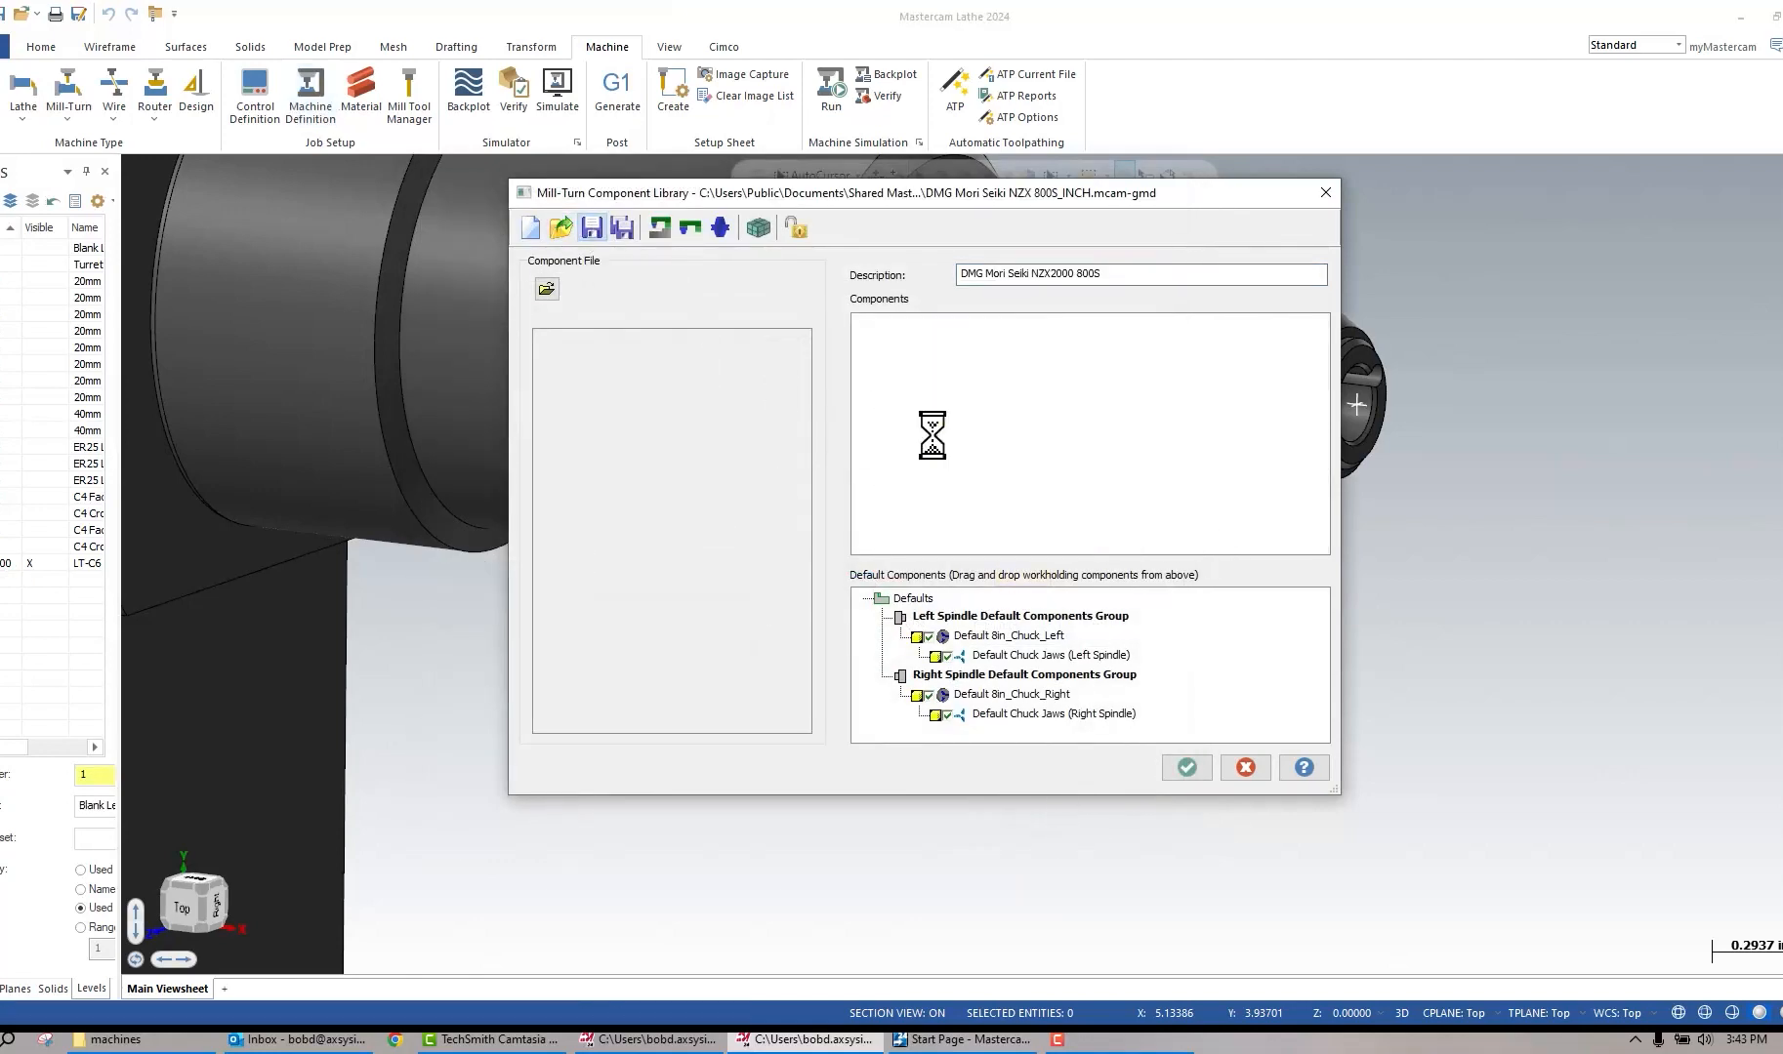
{"action": "scroll", "coordinate": [1061, 479], "scroll_direction": "down", "scroll_amount": 3}
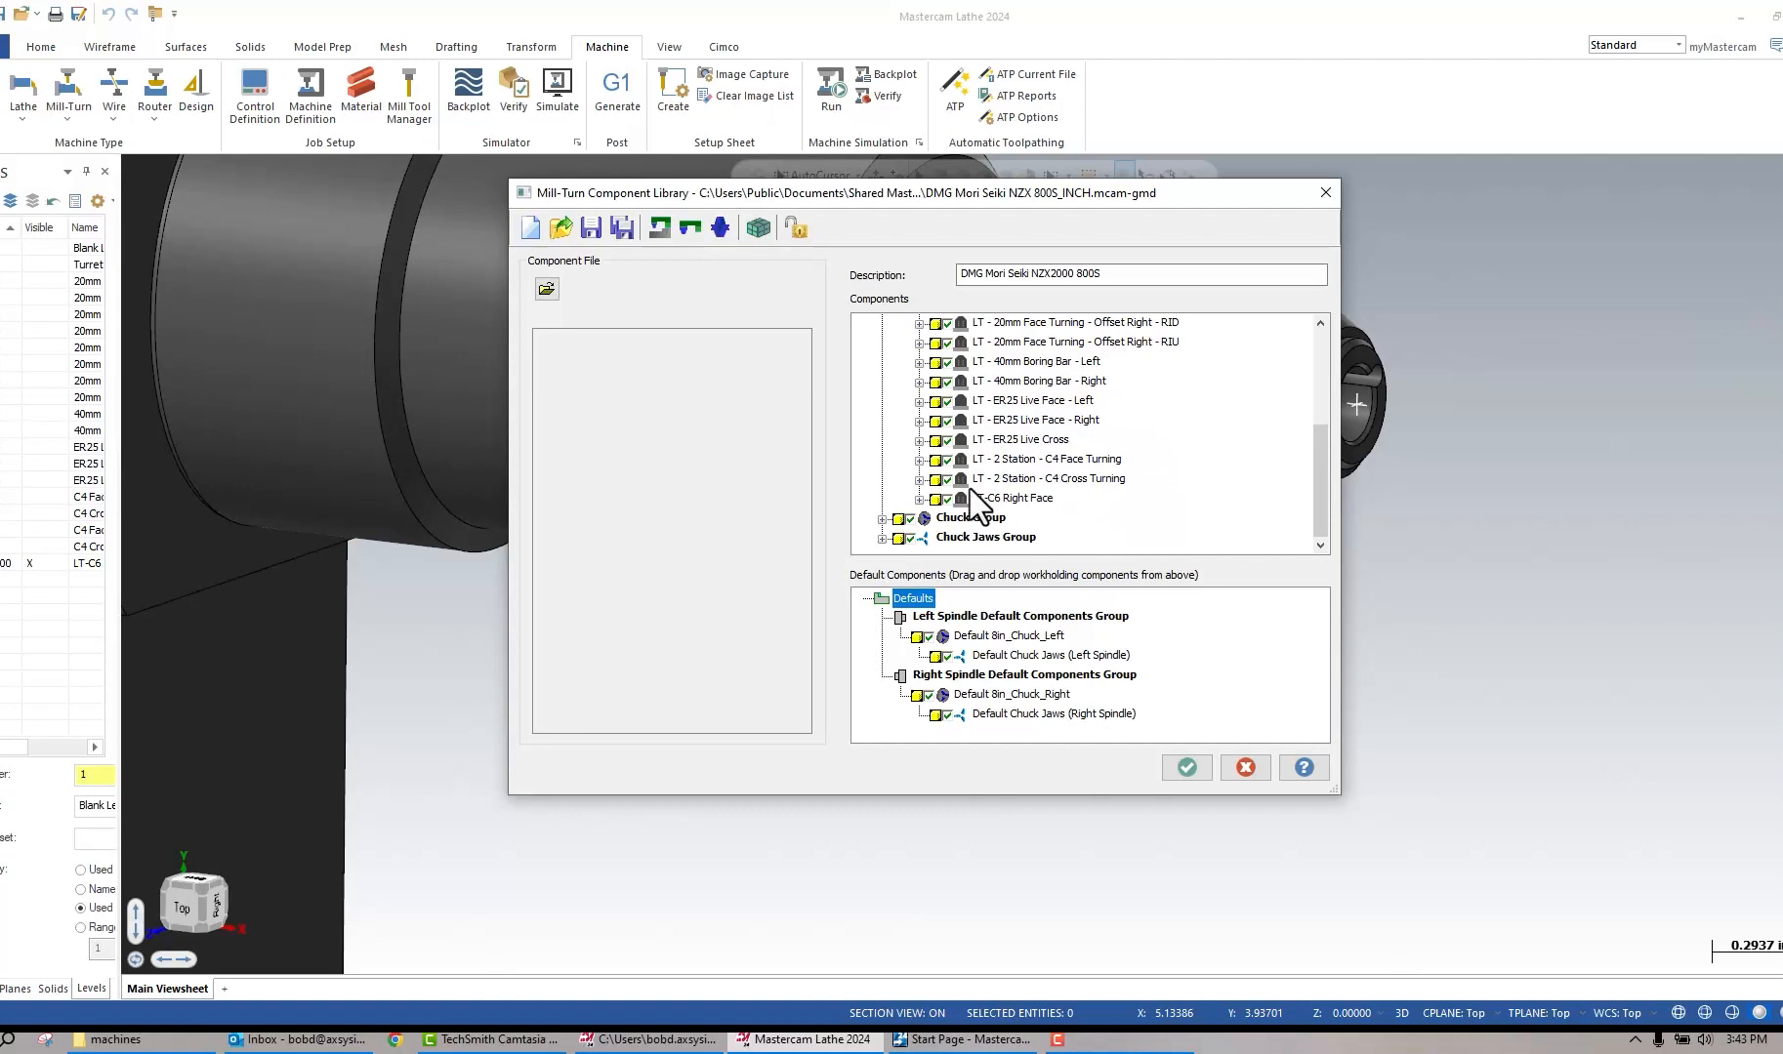